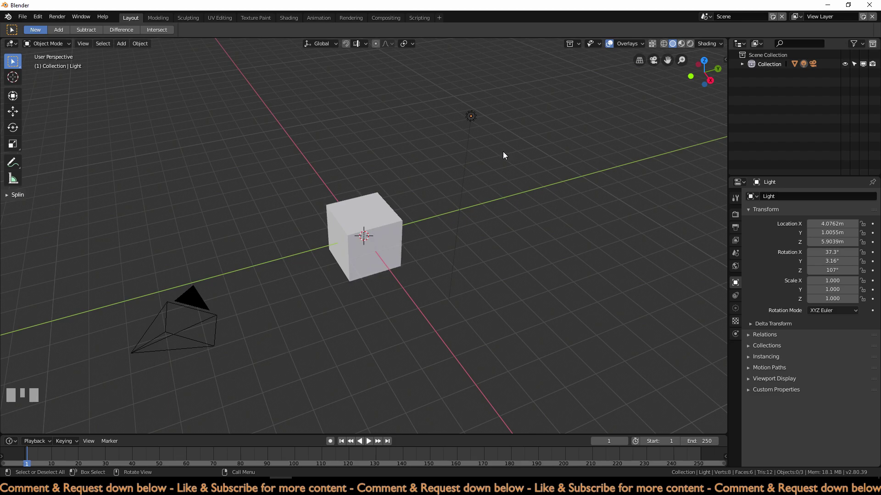
Step: Delete the default light and the default cube from the scene
left_click(466, 119)
key("Delete")
left_click(376, 216)
key("Delete")
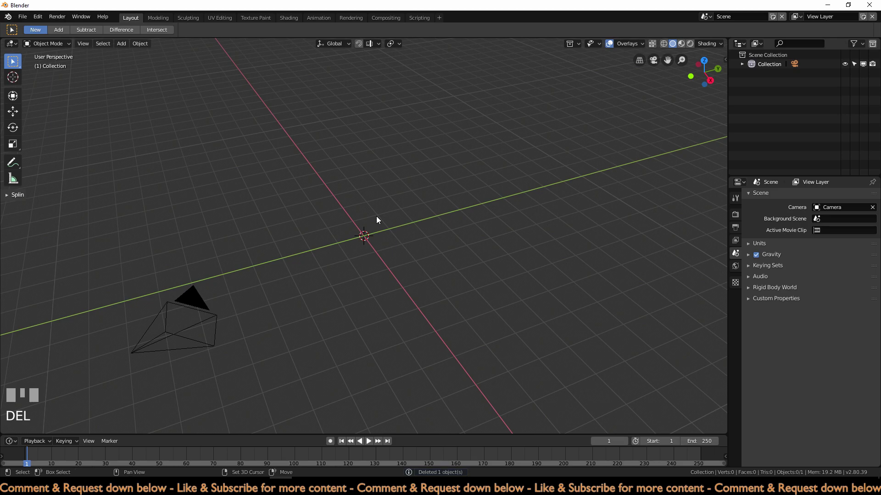
Step: Add a mesh plane at the world origin
key("shift+a")
mouse_move(376, 216)
left_click(417, 216)
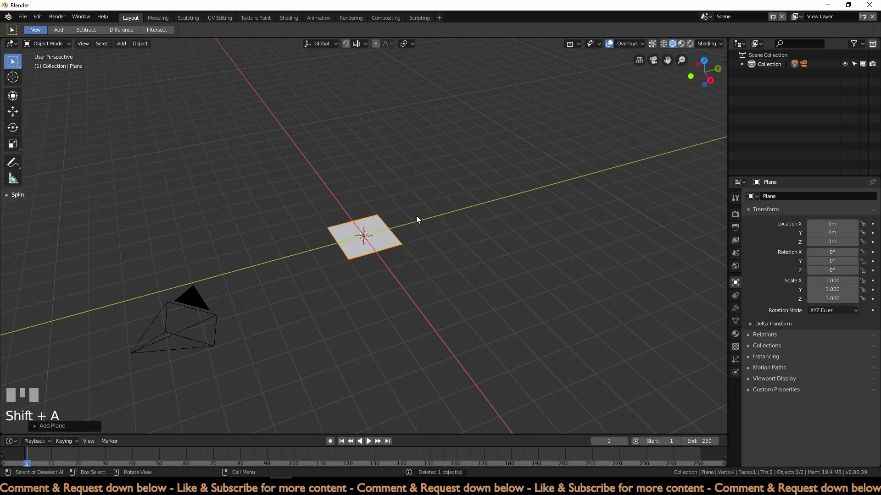
Step: Cut the plane into four equal quarters with one centred loop cut along each axis
key("KP_7")
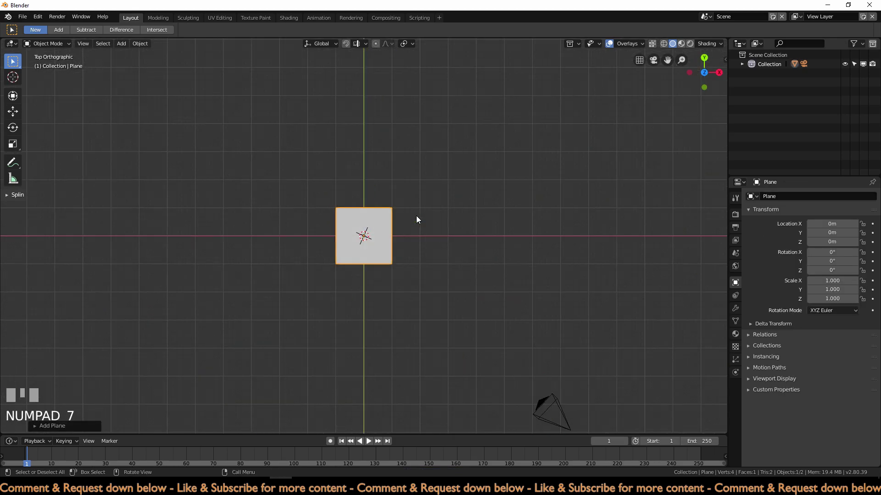
scroll(418, 217, "up", 2)
scroll(419, 220, "up", 6)
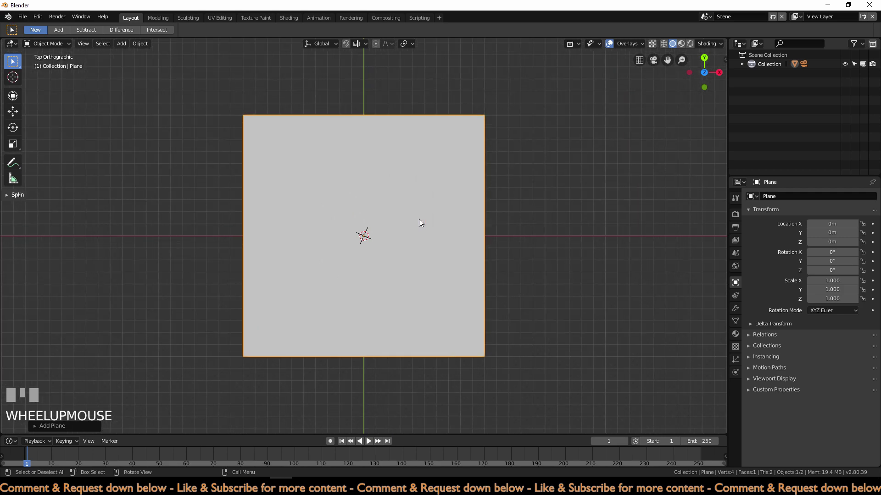
key("Tab")
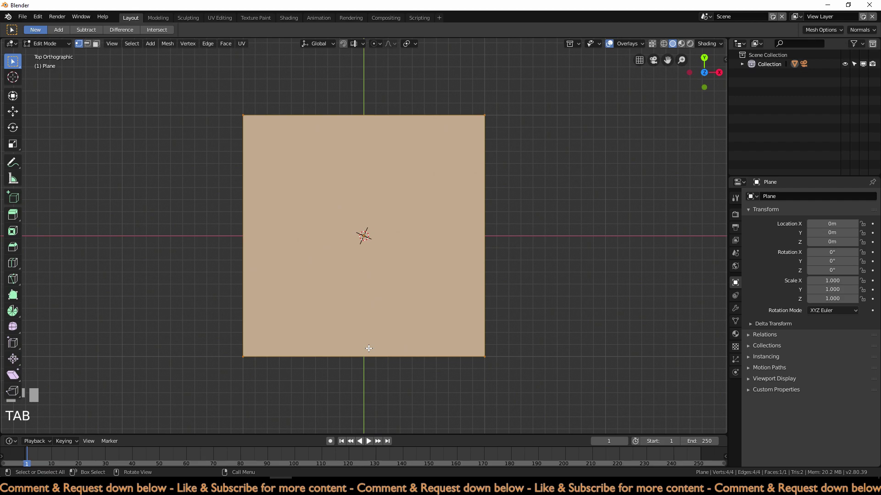
key("ctrl+r")
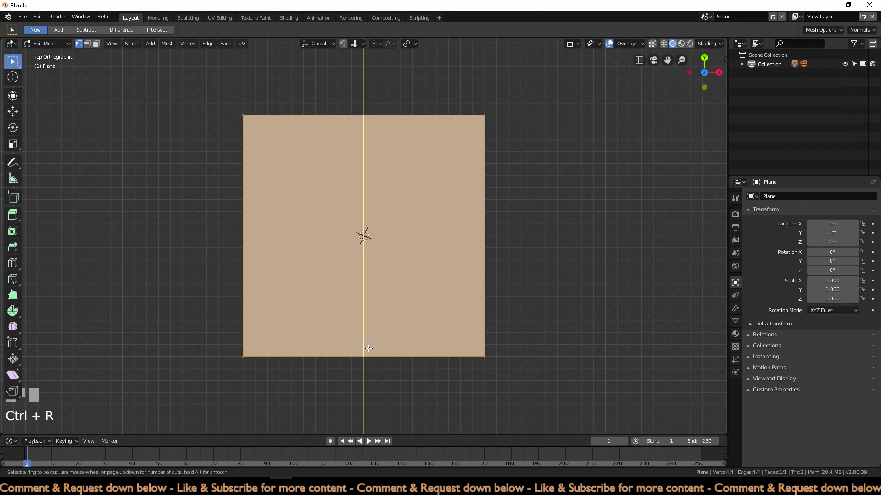
left_click(368, 349)
left_click(368, 349)
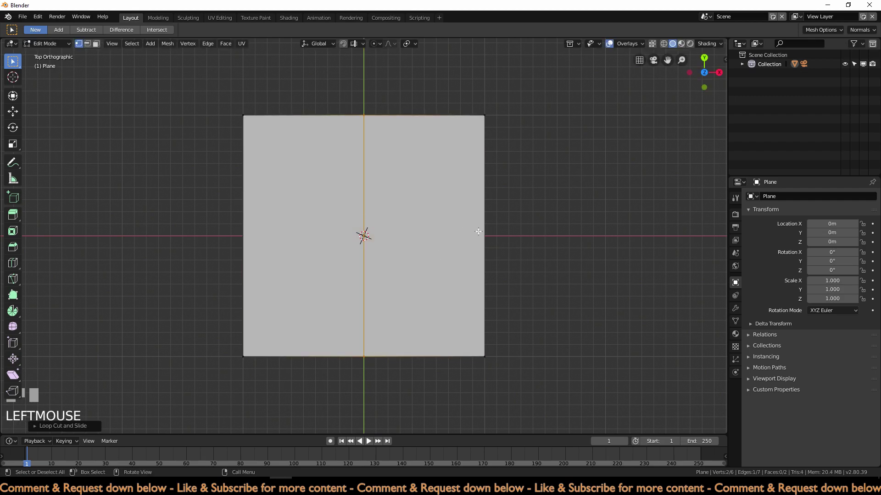
key("ctrl+r")
left_click(477, 231)
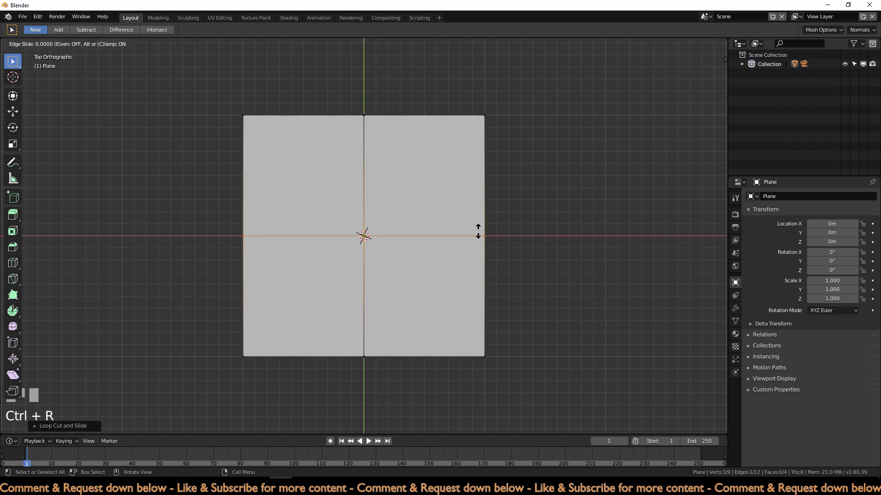
left_click(524, 238)
Step: Delete the plane's centre vertex so that only the square outline remains
left_click_drag(341, 207, 385, 244)
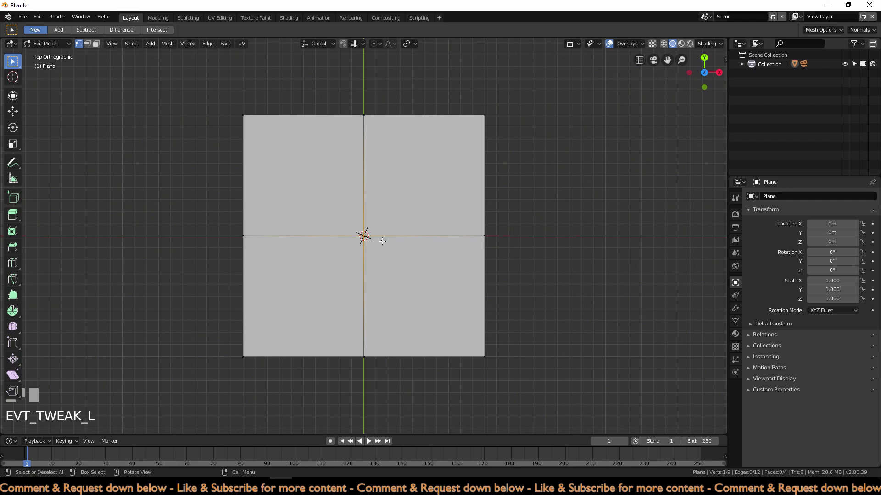
key("x")
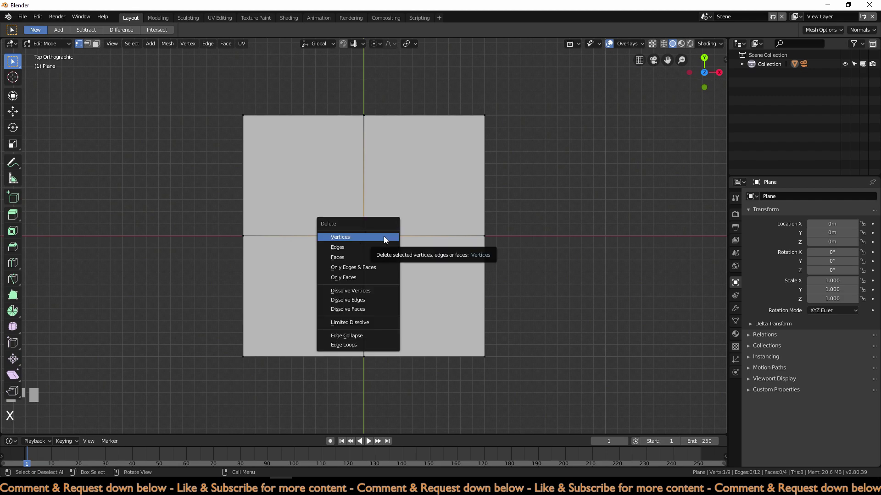
left_click(384, 236)
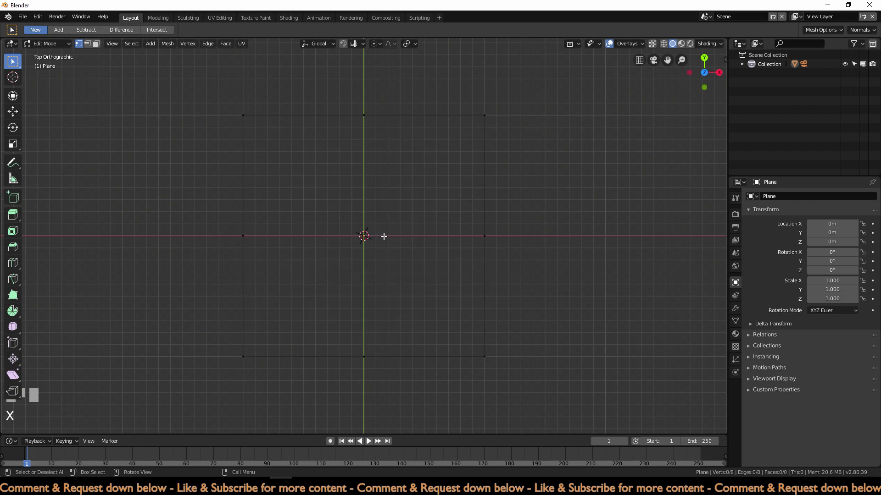
Step: Add a circle with 8 vertices and a 0.9 m radius inside the square outline
key("shift")
key("shift+a")
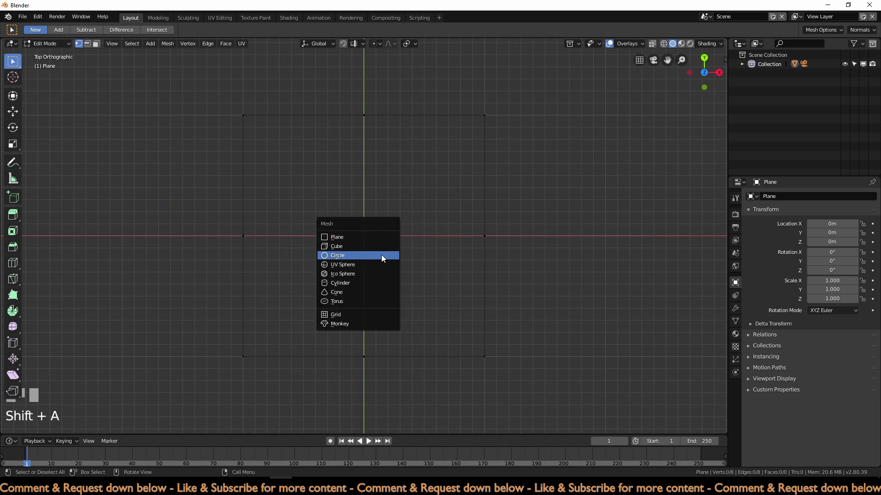
left_click(382, 255)
left_click(52, 425)
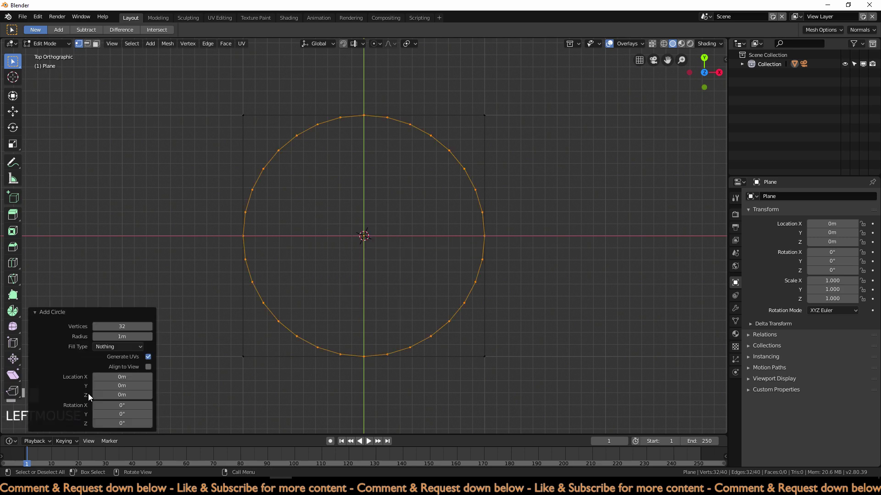
left_click(127, 325)
type("8")
key("Return")
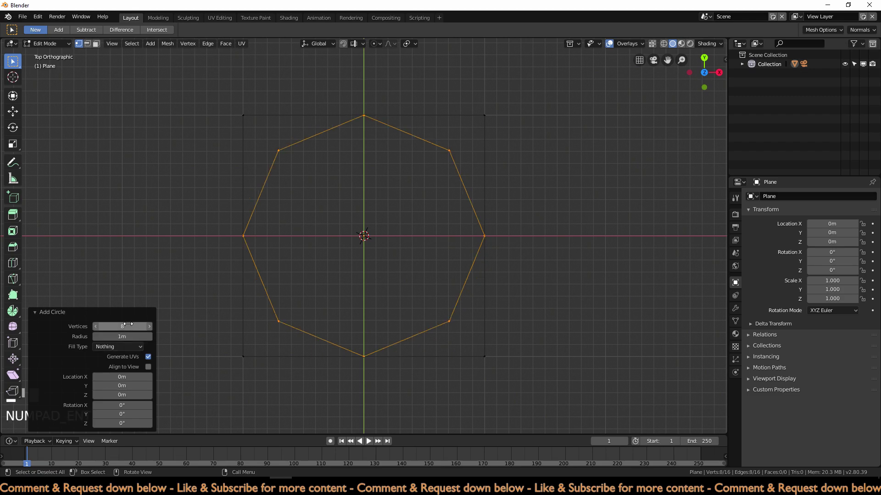
left_click(124, 336)
type("0.9")
key("Return")
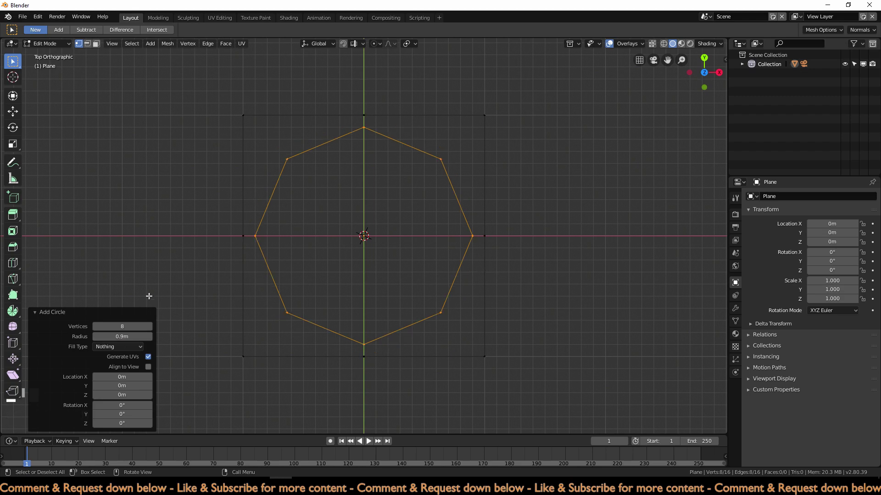
left_click(52, 317)
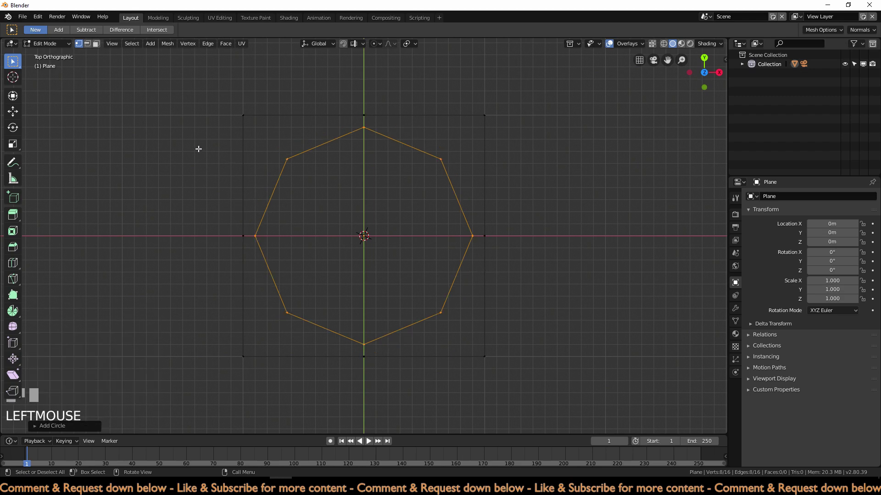
Step: Delete the vertices of the left and upper parts of both outlines, keeping only the lower-right quarter
key("alt+a")
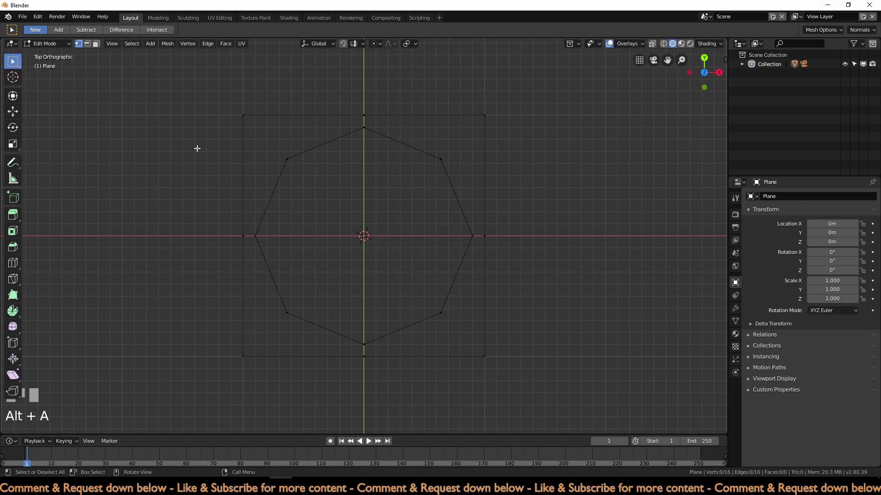
left_click_drag(177, 79, 362, 385)
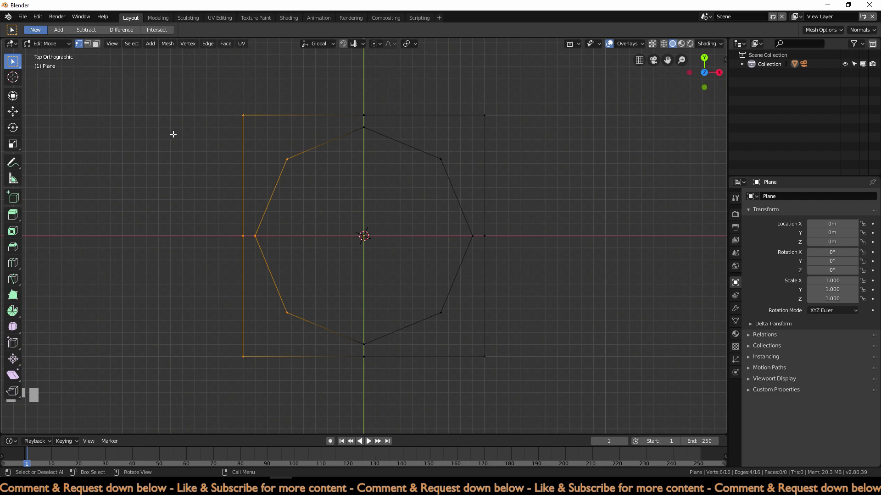
left_click_drag(159, 72, 541, 228, "shift")
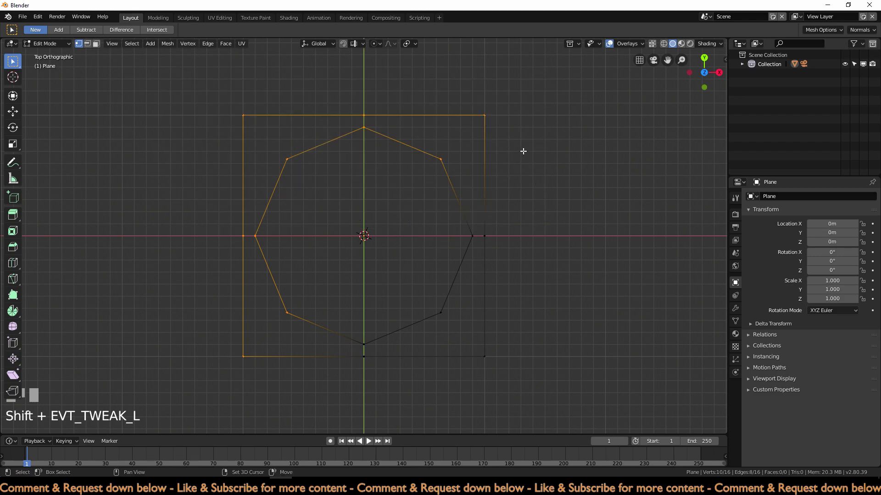
key("x")
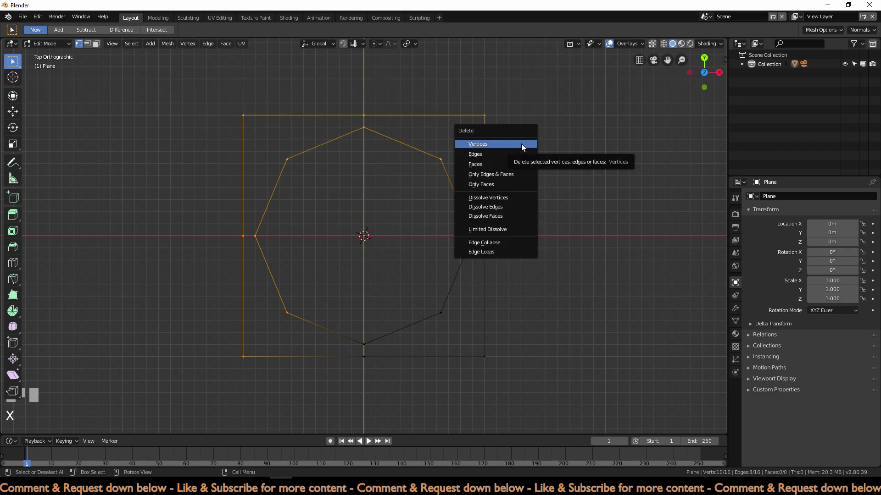
left_click(521, 144)
Step: Fill the gap between the quarter circle and the square corner with two four-sided faces
middle_click_drag(523, 181, 470, 265, "shift")
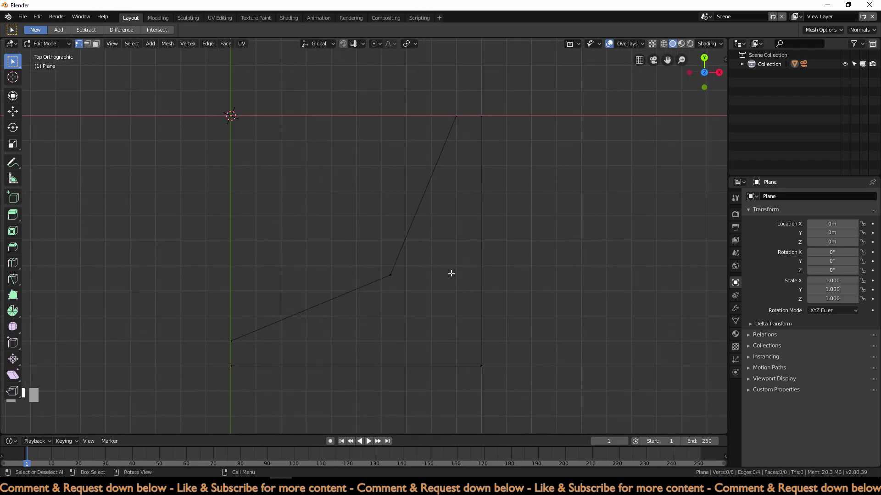
left_click_drag(333, 77, 555, 392)
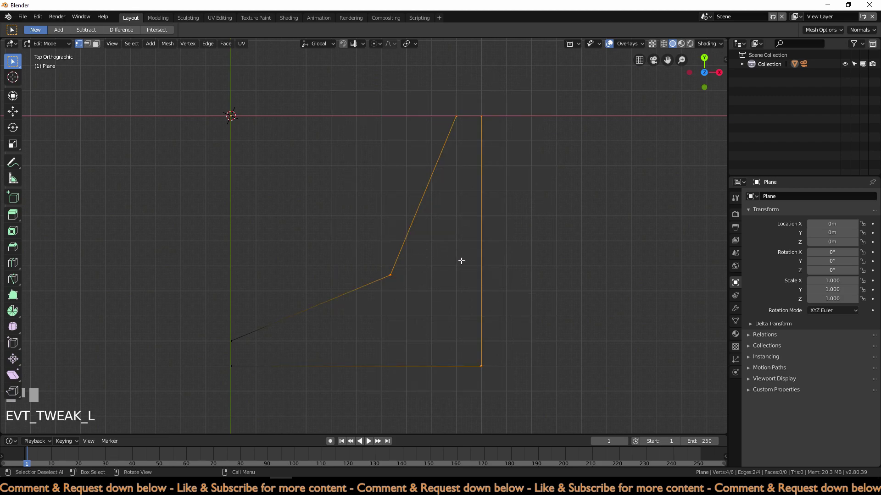
key("f")
left_click_drag(179, 240, 514, 398)
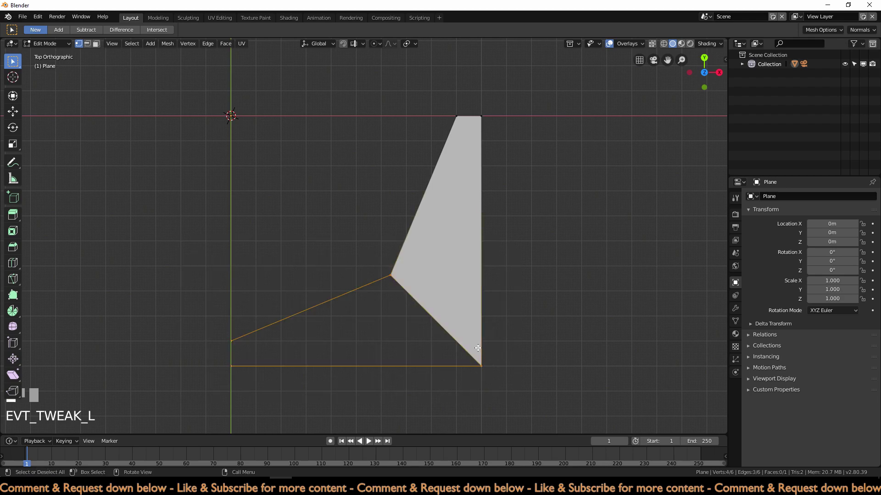
key("f")
left_click(513, 346)
Step: Add a Mirror modifier to the plane and enable mirroring on both the X and Y axes
left_click(735, 309)
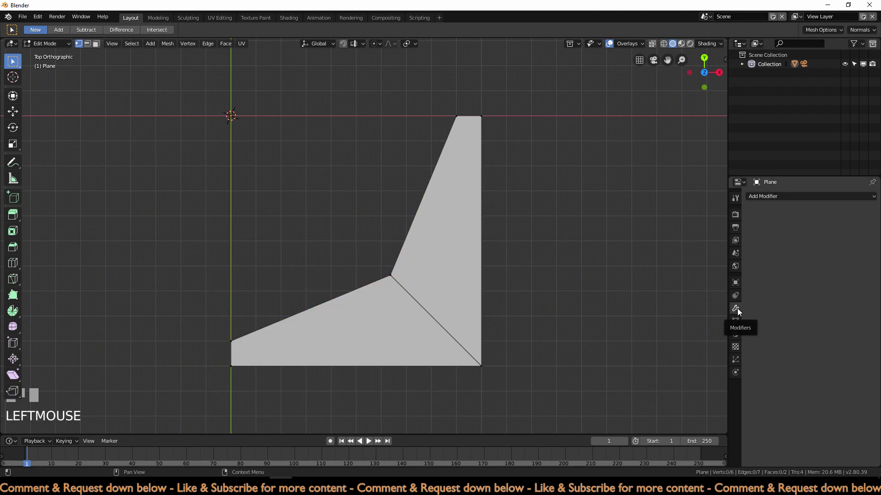
left_click(767, 197)
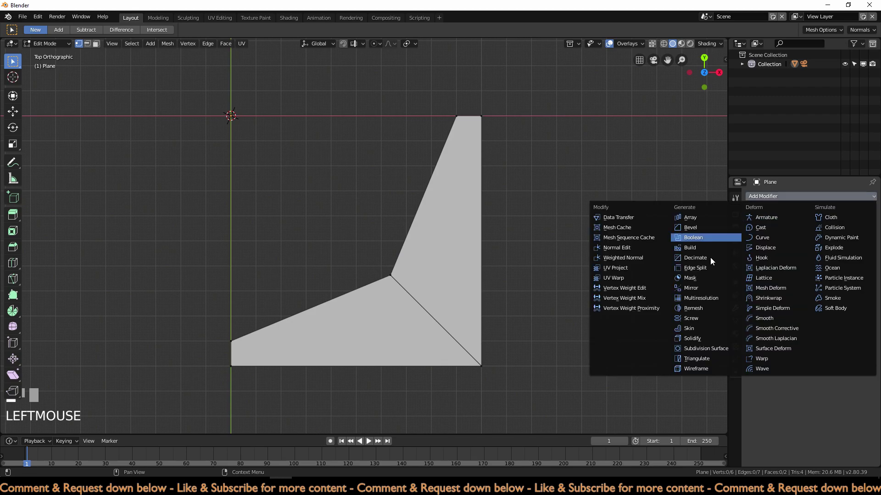
left_click(700, 287)
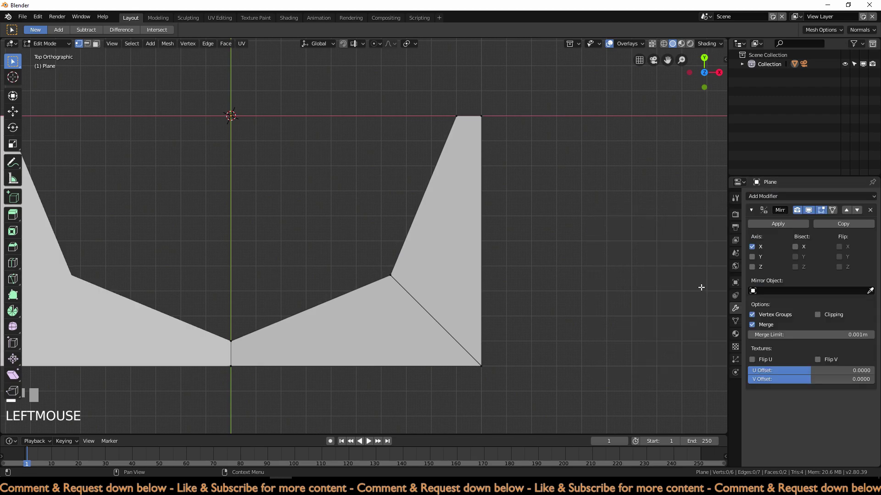
scroll(500, 303, "down", 2)
middle_click_drag(323, 263, 373, 317, "shift")
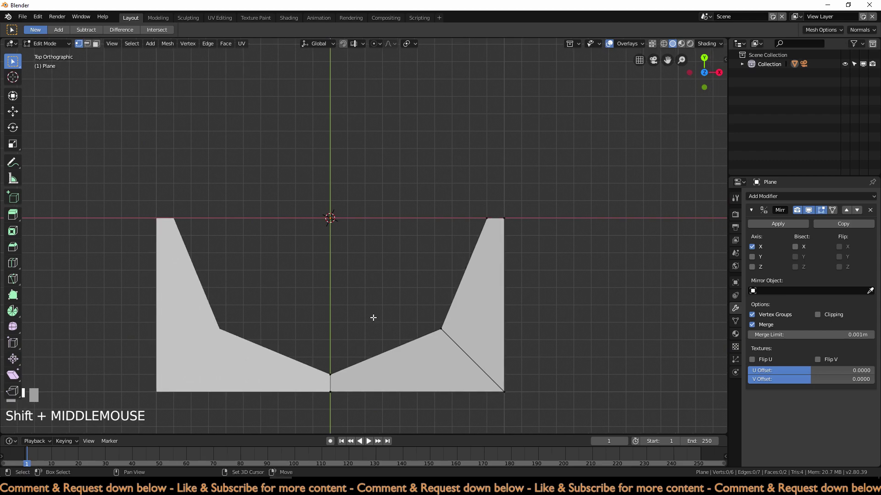
left_click(753, 258)
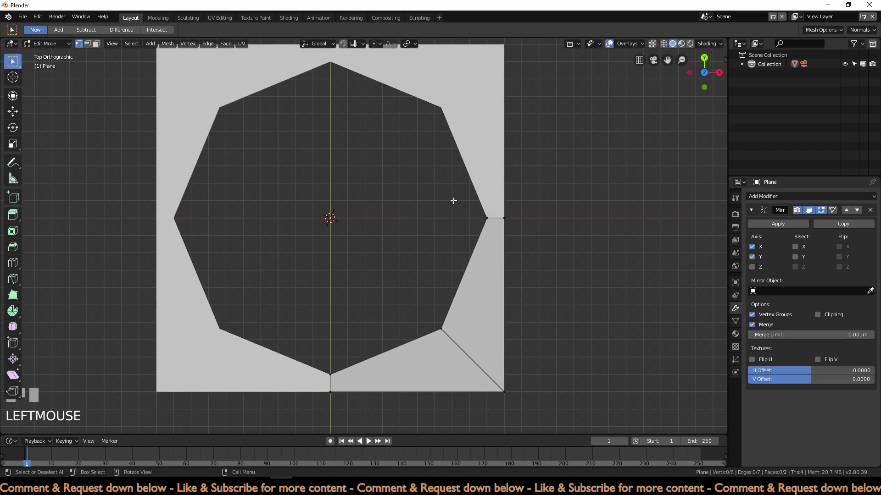
Step: Add a circle with a 0.2 m radius and move it 0.3 m in X and -0.5 m in Y
key("shift+a")
left_click(422, 199)
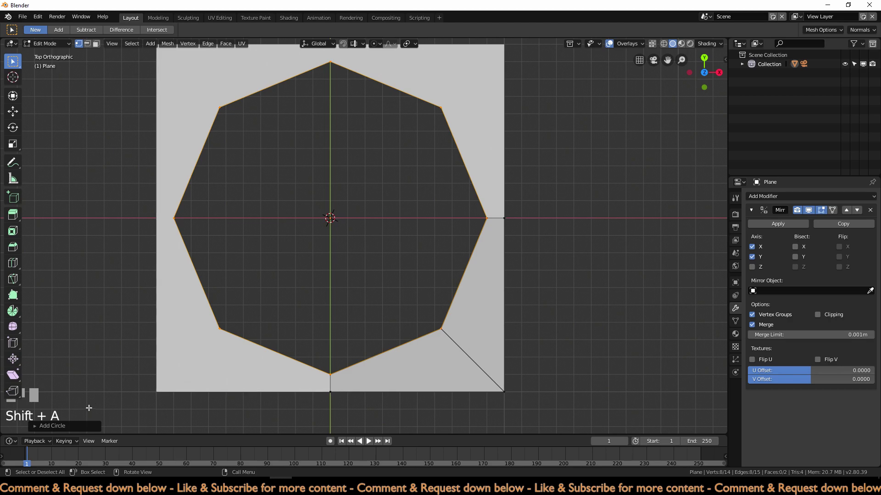
left_click(58, 426)
left_click(126, 338)
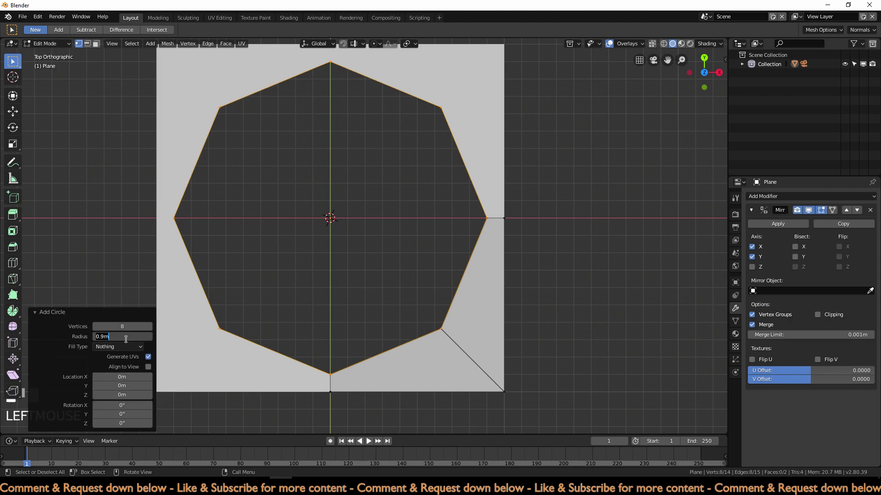
type(".2")
key("Return")
key("g")
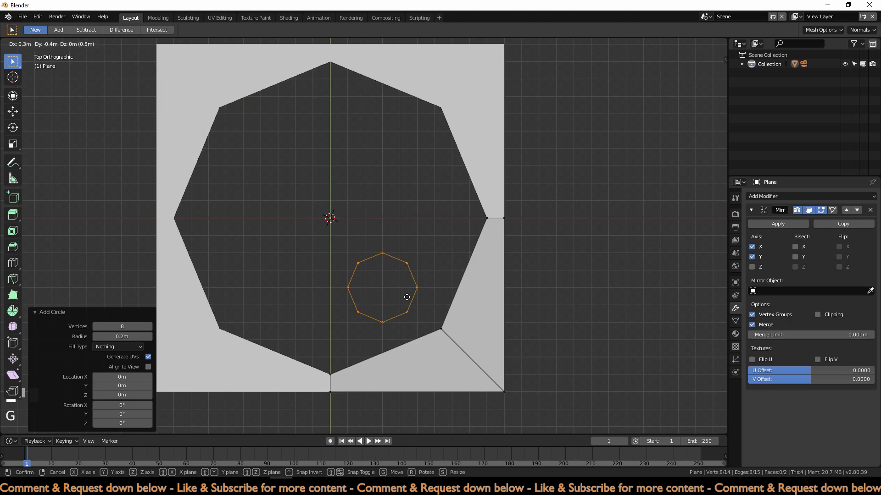
left_click(403, 308, "ctrl")
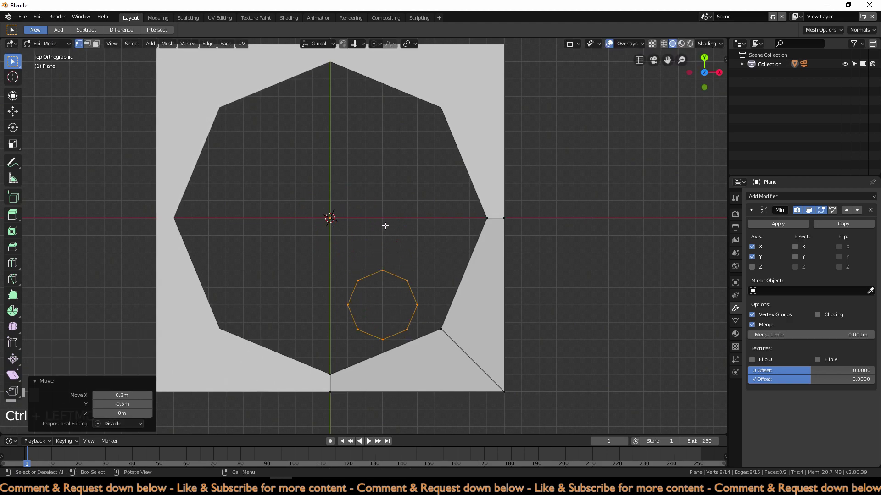
Step: Extrude the small circle's edges inward at a scale of 0.9 to form a thin ring
middle_click_drag(454, 356, 452, 285, "shift")
scroll(403, 259, "up", 5)
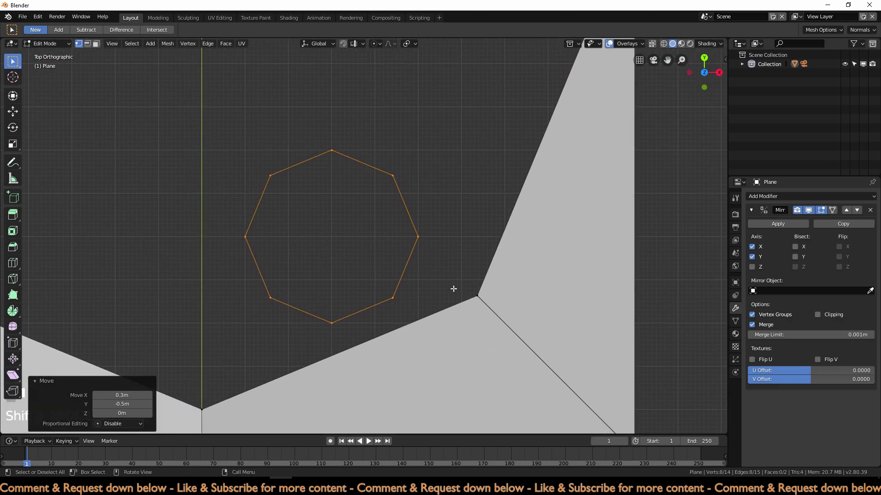
key("e")
key("s")
key("ctrl")
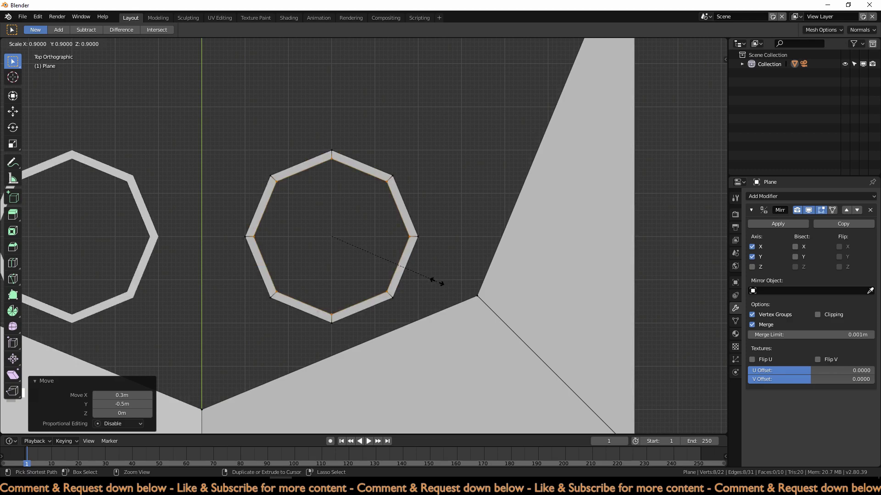
left_click(437, 282)
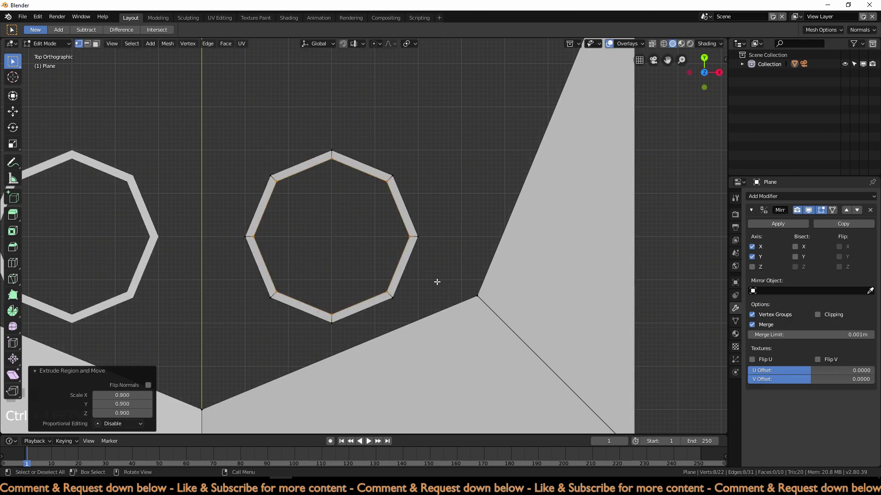
Step: Extrude the small ring's inner edges -0.02 m along Z to form a recessed wall
key("KP_1")
key("e")
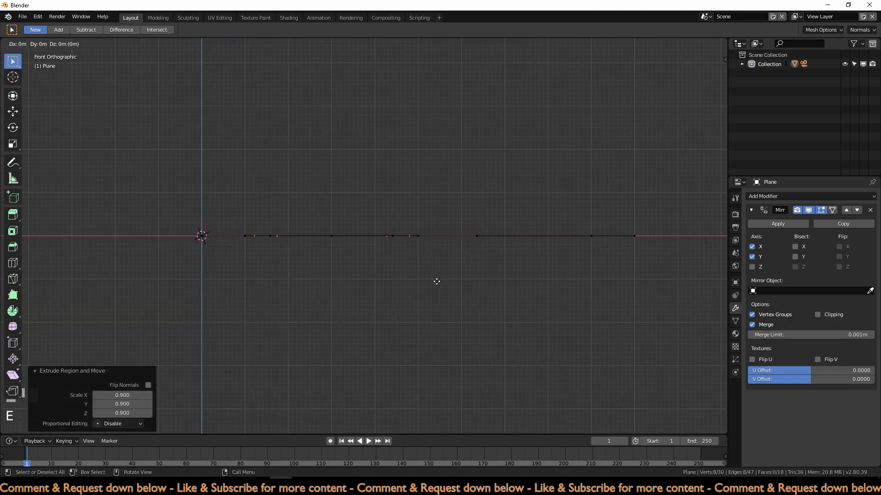
key("z")
key("ctrl")
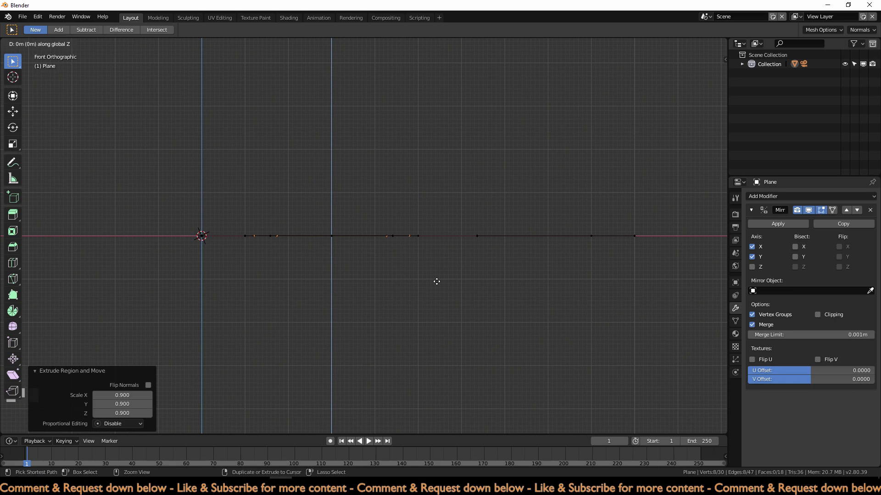
left_click(436, 291, "ctrl")
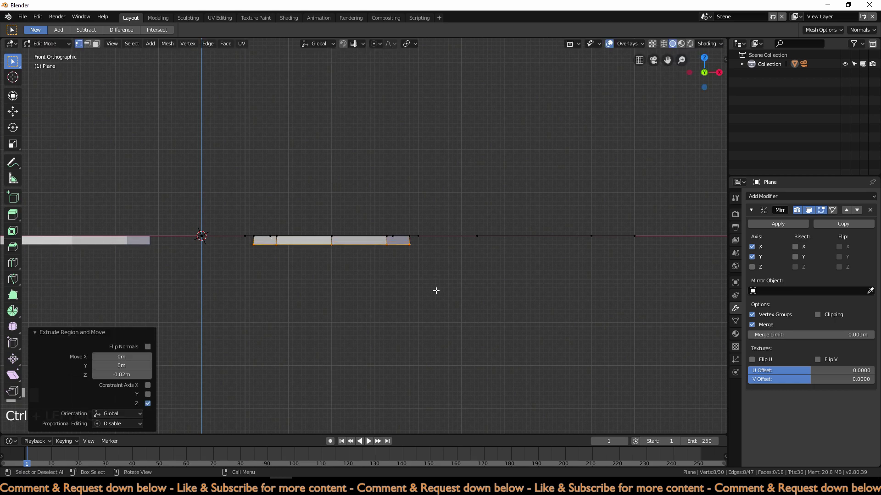
Step: Extrude the lowered edge loop inward at a scale of 0.9
key("KP_7")
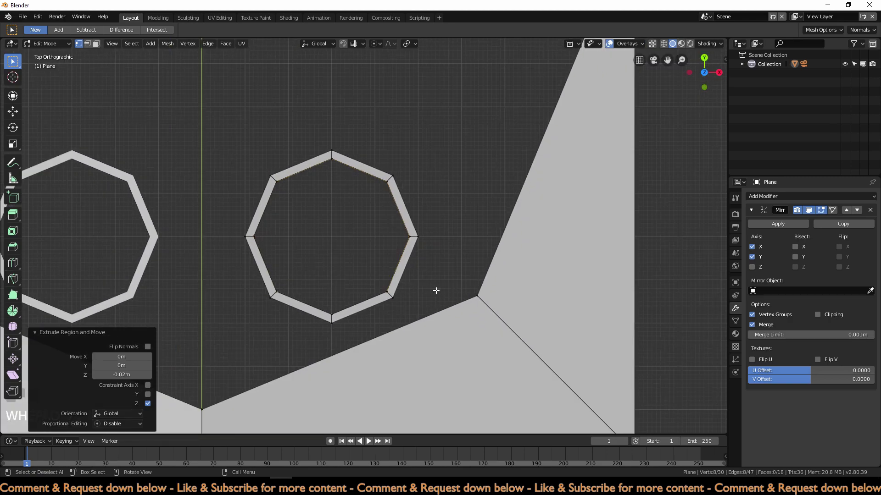
key("e")
key("s")
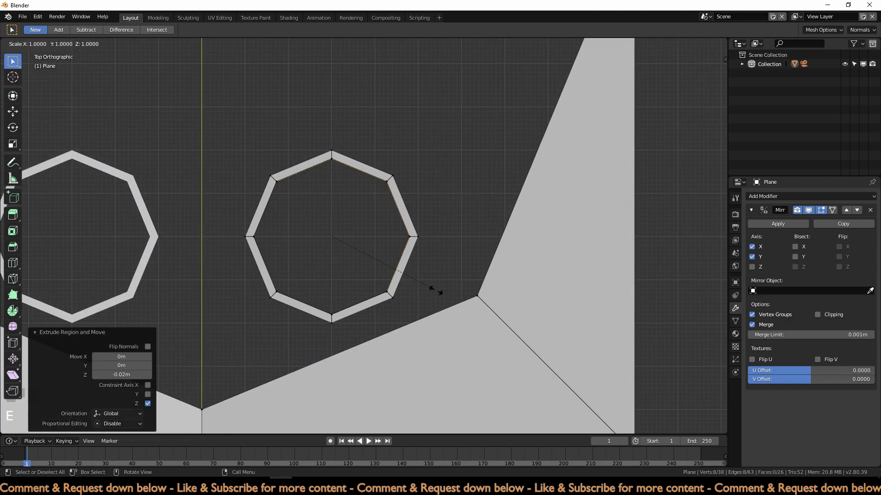
key("ctrl")
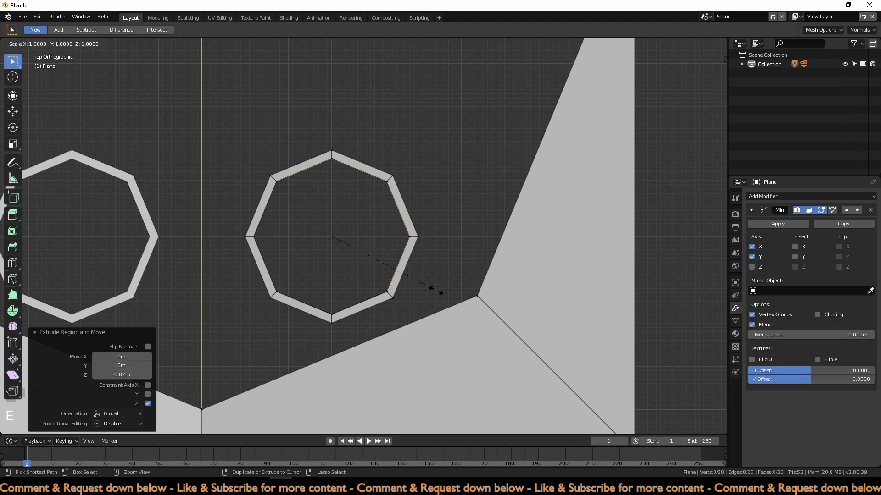
left_click(421, 286, "ctrl")
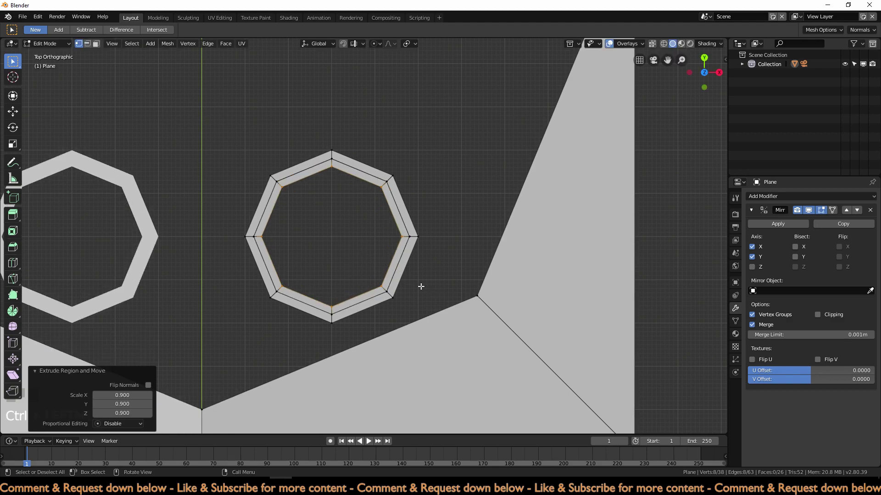
Step: Extrude the recess's innermost edge loop inward again at a scale of 0.5
key("ctrl+z")
key("e")
key("s")
key("ctrl")
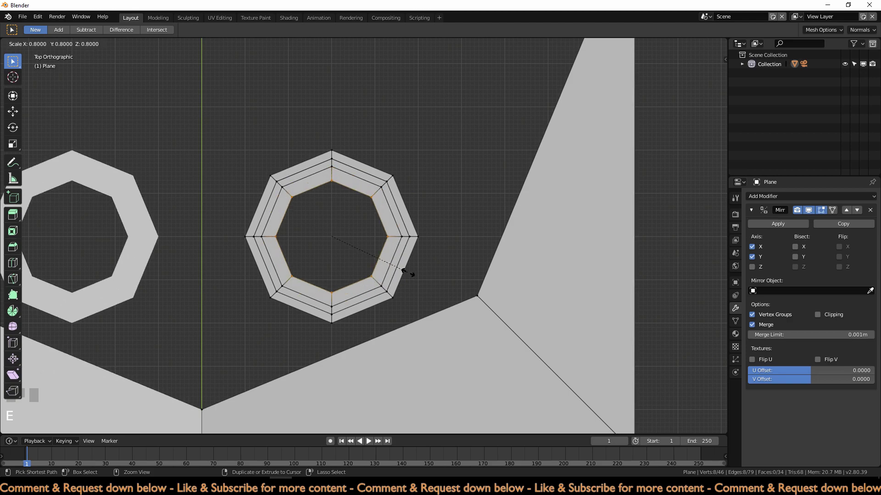
left_click(383, 259)
Step: Extrude the inner loop around the remaining central hole inward at a scale of 0.1
scroll(389, 285, "up", 2)
scroll(390, 285, "up", 2)
middle_click_drag(390, 285, 442, 287, "shift")
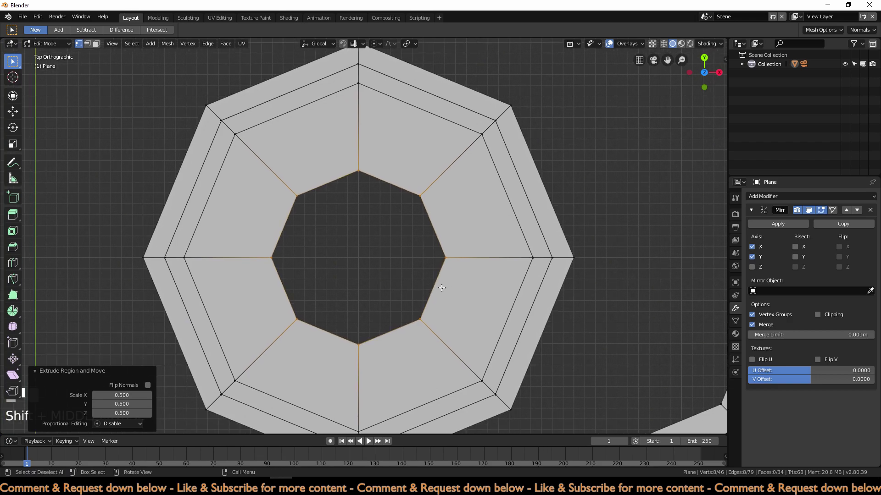
key("e")
key("s")
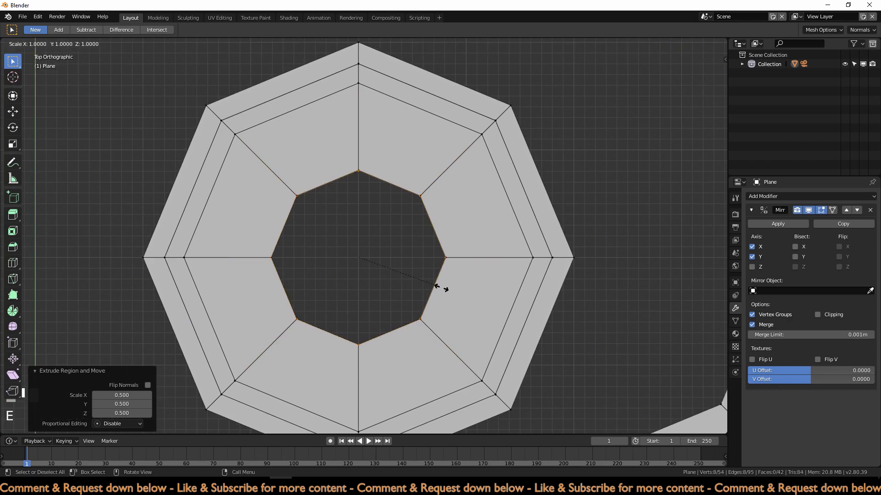
left_click(368, 259)
Step: Close the tiny central hole by extruding its edge loop at a scale of 0 and removing the double vertices
scroll(371, 263, "up", 7)
middle_click_drag(381, 358, 394, 310, "shift")
scroll(409, 279, "up", 4)
key("e")
key("s")
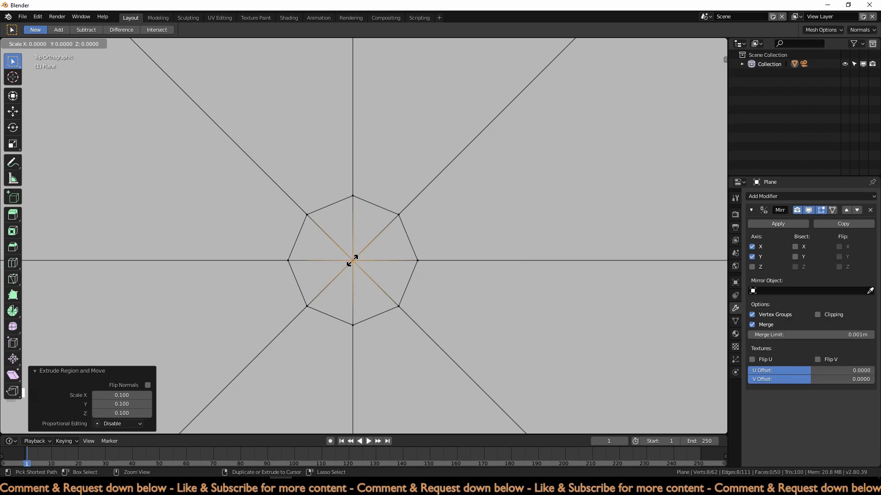
left_click(352, 260, "ctrl")
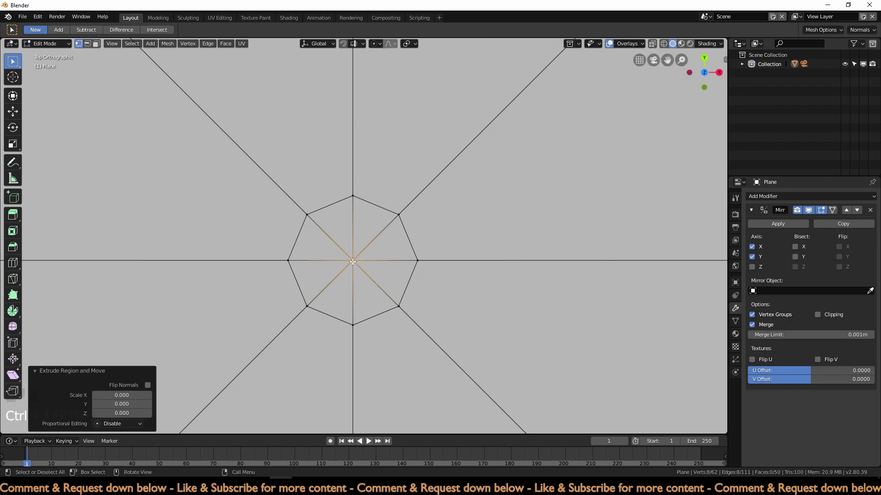
right_click(352, 262)
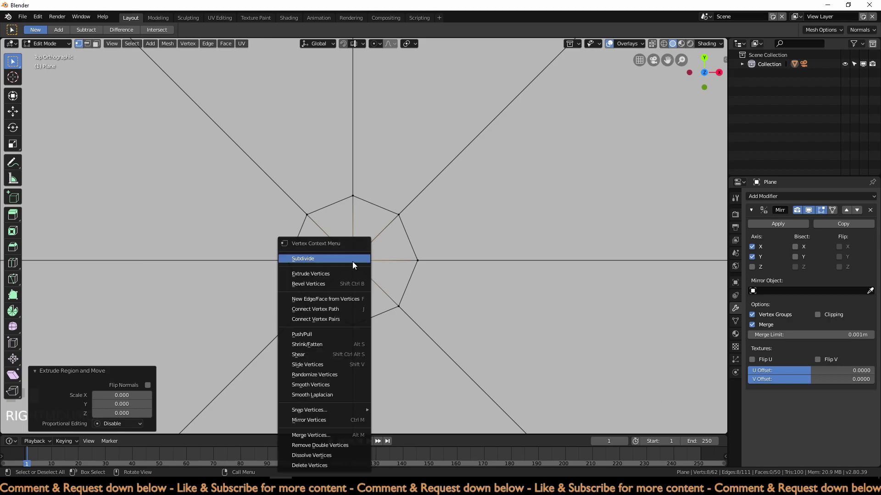
left_click(337, 447)
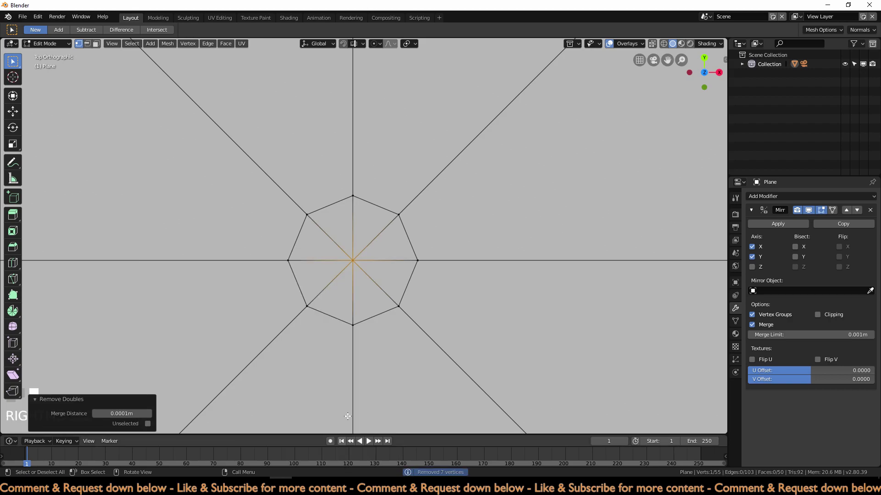
scroll(344, 277, "up", 6)
scroll(344, 277, "down", 8)
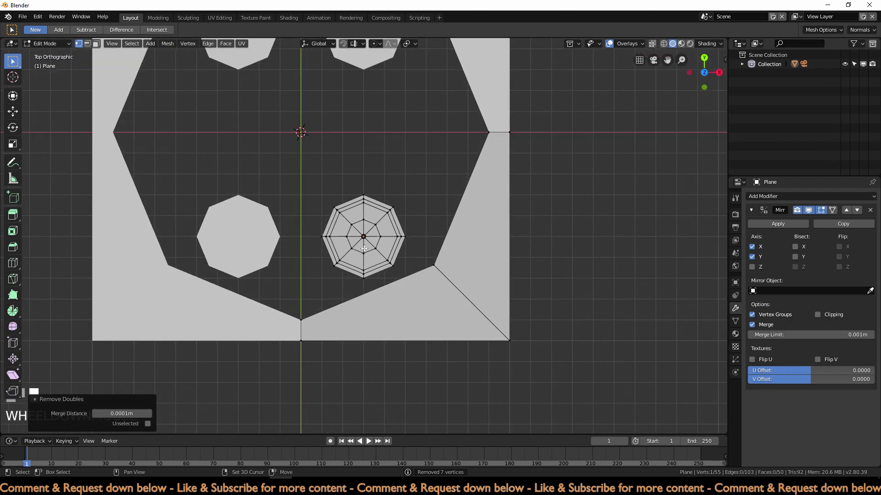
Step: Clear the selection and save the file as Modelling-Part1.blend
middle_click_drag(363, 249, 383, 314, "shift")
left_click(428, 253)
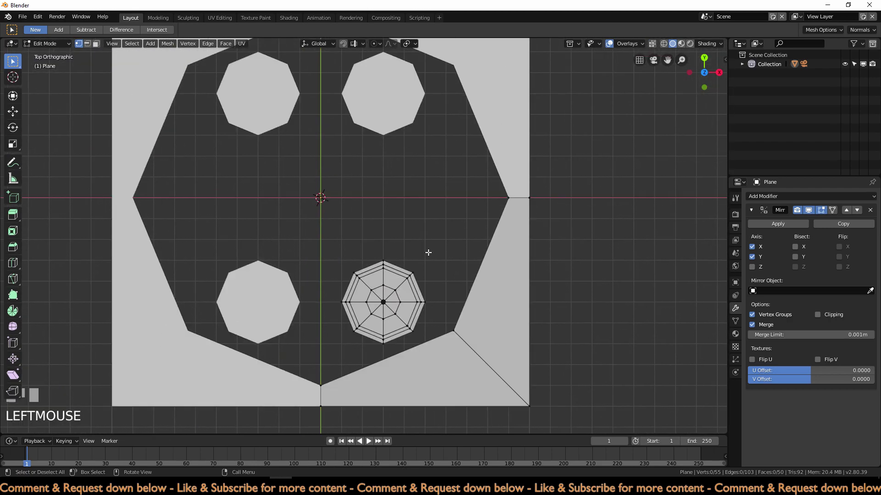
left_click(22, 16)
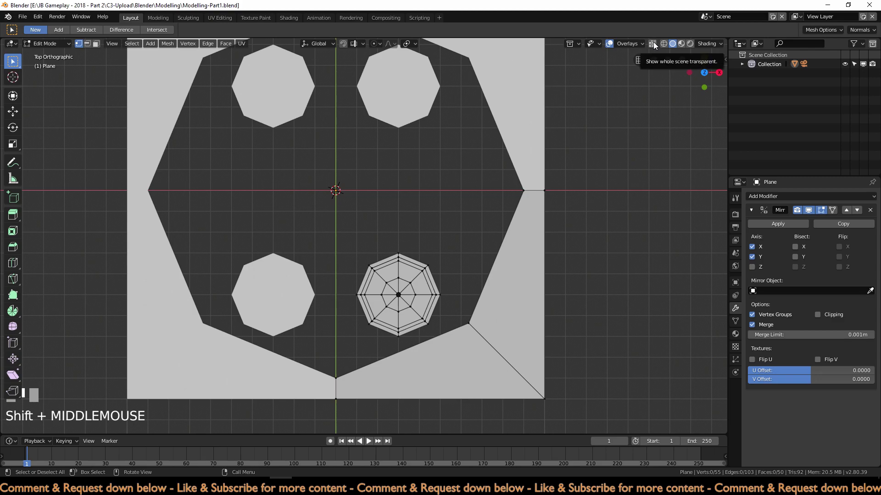
Step: Turn on X-ray, select the whole small octagonal disc and duplicate it 0.5 m along Y
left_click(652, 43)
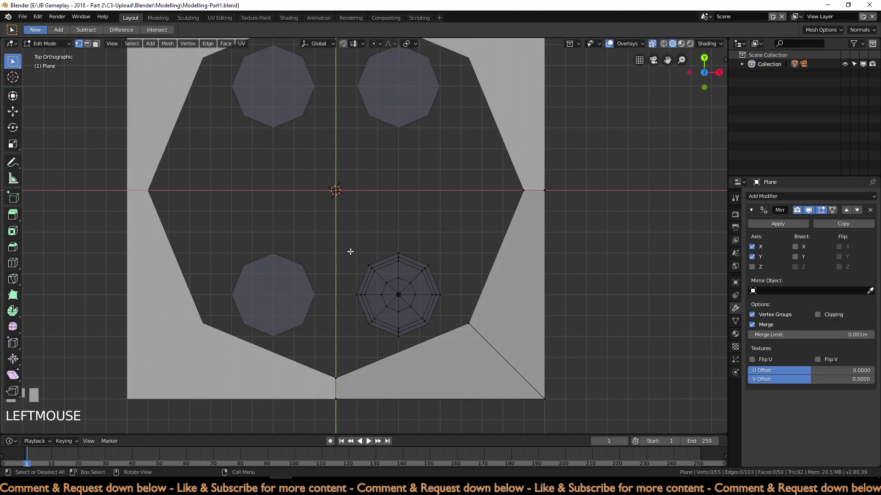
left_click_drag(339, 228, 455, 353)
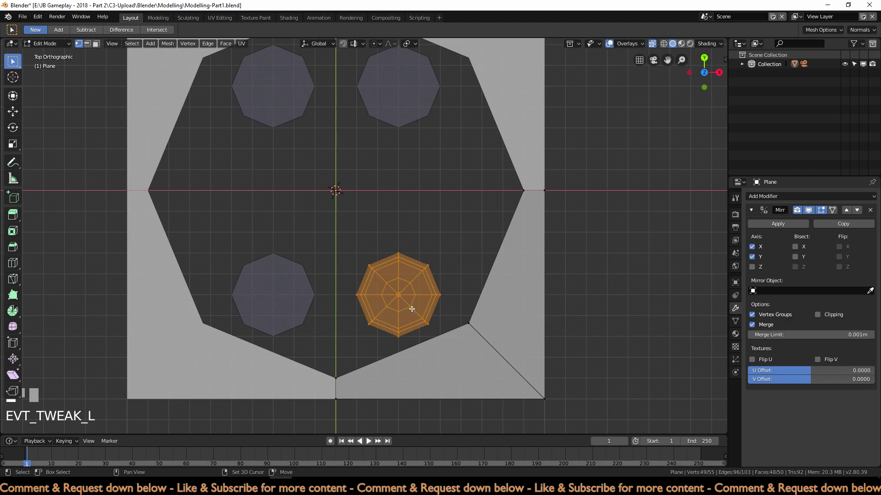
key("shift+d")
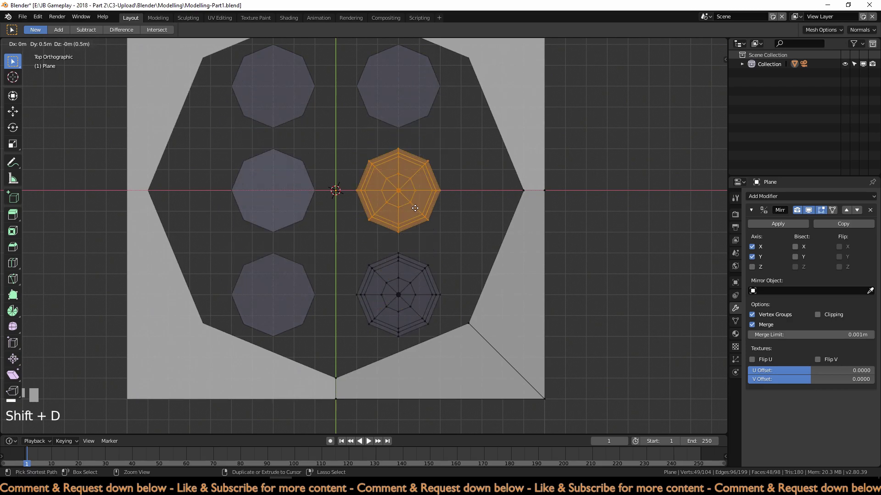
left_click(415, 208)
Step: Delete the vertices of the duplicated disc that lie above the X axis, keeping the center-line vertices
scroll(419, 264, "up", 4)
middle_click_drag(440, 240, 487, 265, "shift")
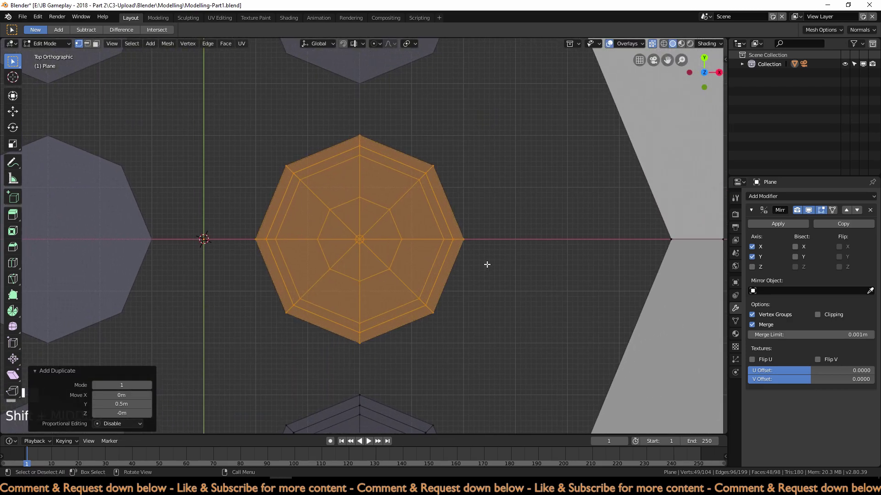
scroll(497, 258, "up", 1)
key("alt+a")
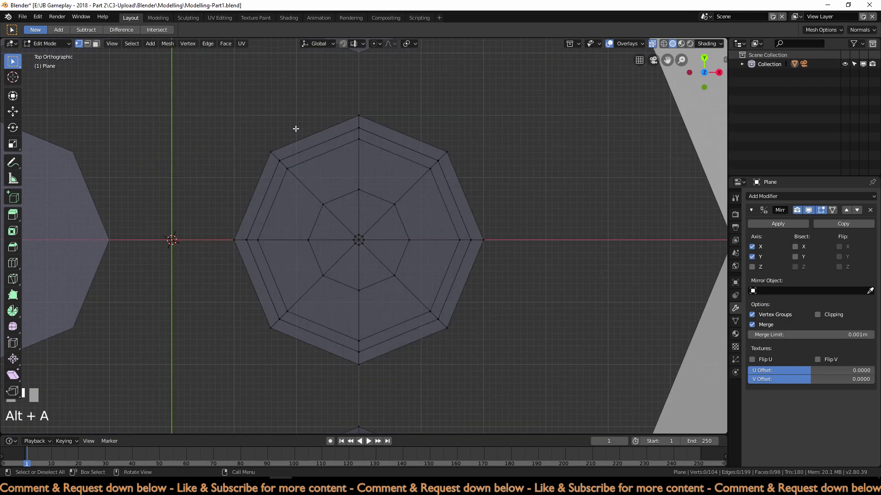
left_click_drag(208, 71, 511, 237)
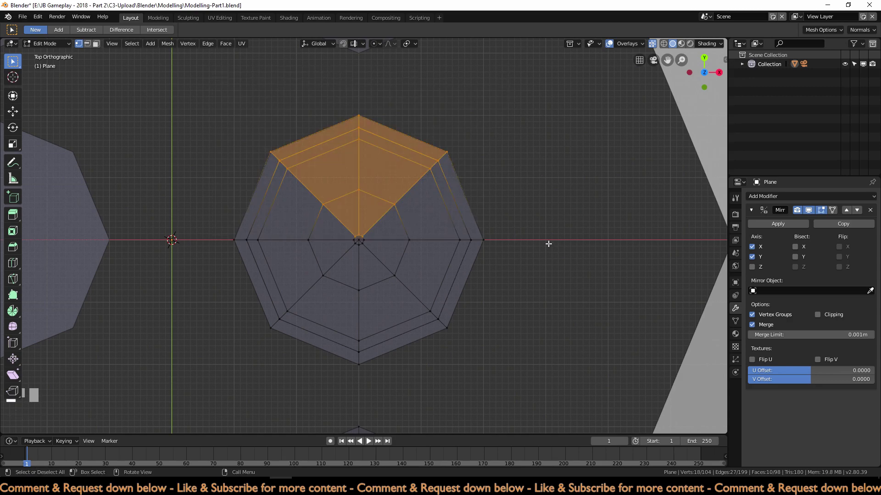
key("x")
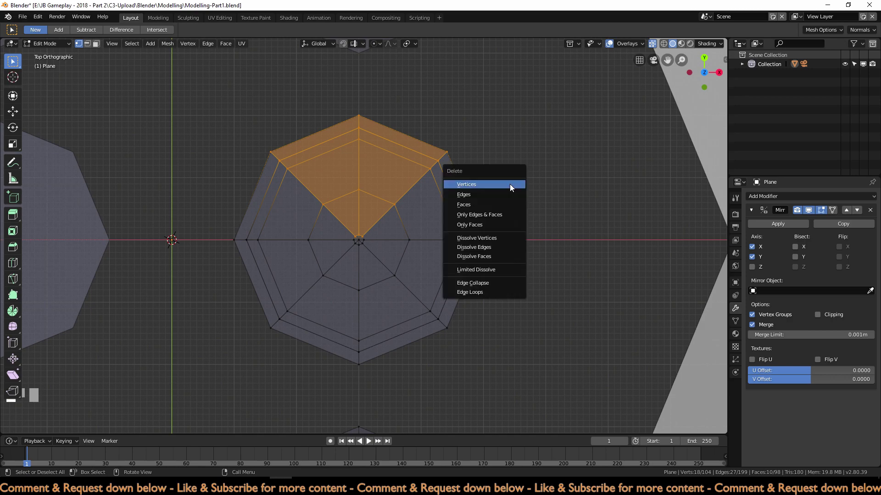
left_click(510, 184)
scroll(414, 248, "down", 3)
scroll(414, 248, "down", 4)
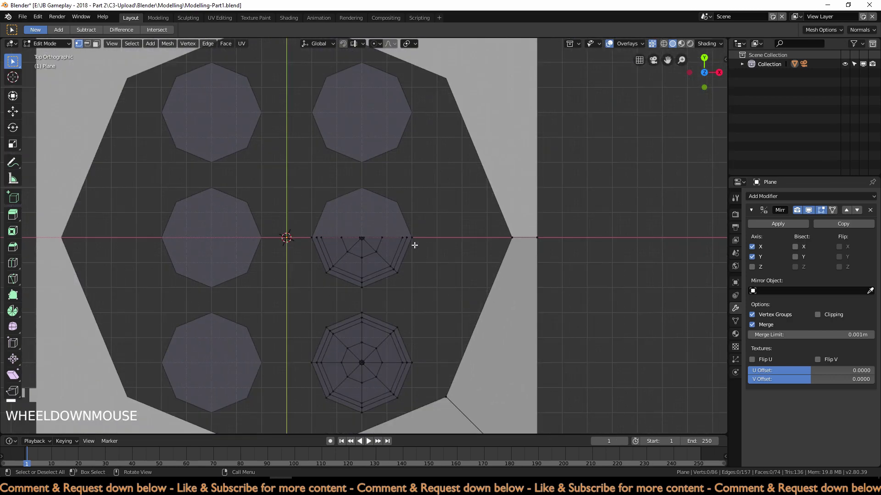
Step: Check the mirrored panel in Object Mode, and make the normals of the entire mesh consistent
key("Tab")
middle_click_drag(441, 288, 443, 219)
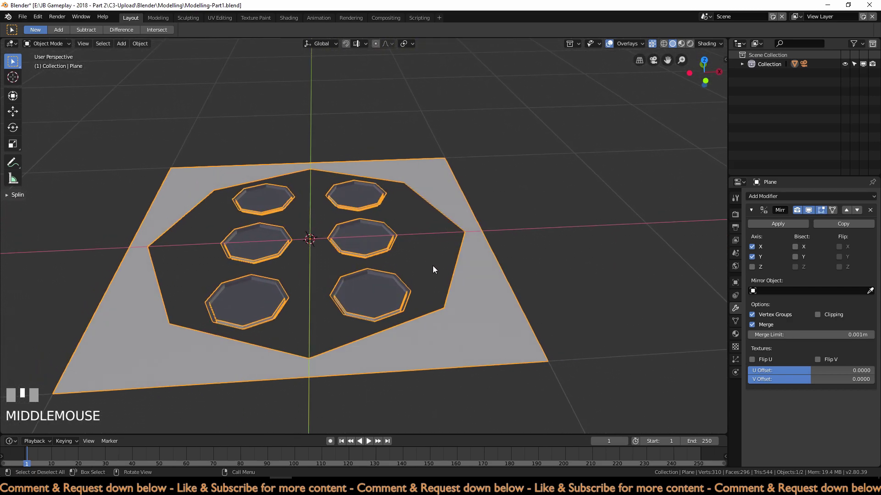
key("Tab")
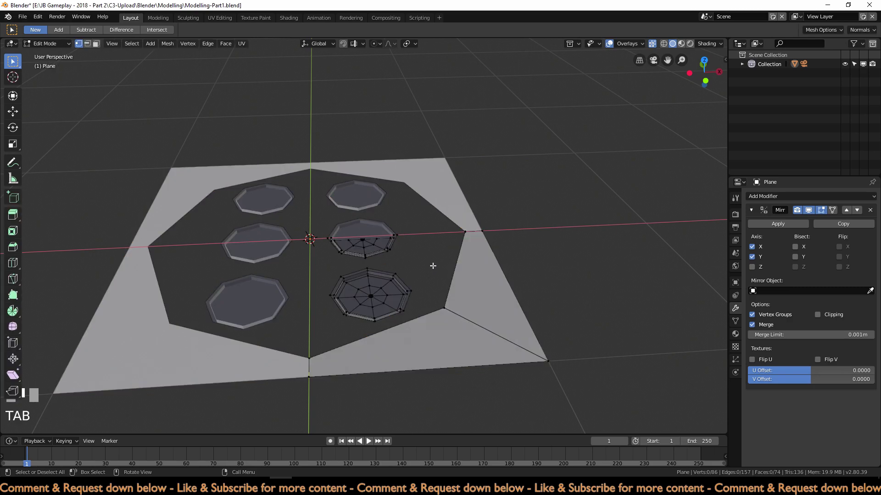
key("KP_7")
middle_click_drag(432, 266, 450, 232, "shift")
scroll(452, 257, "up", 3)
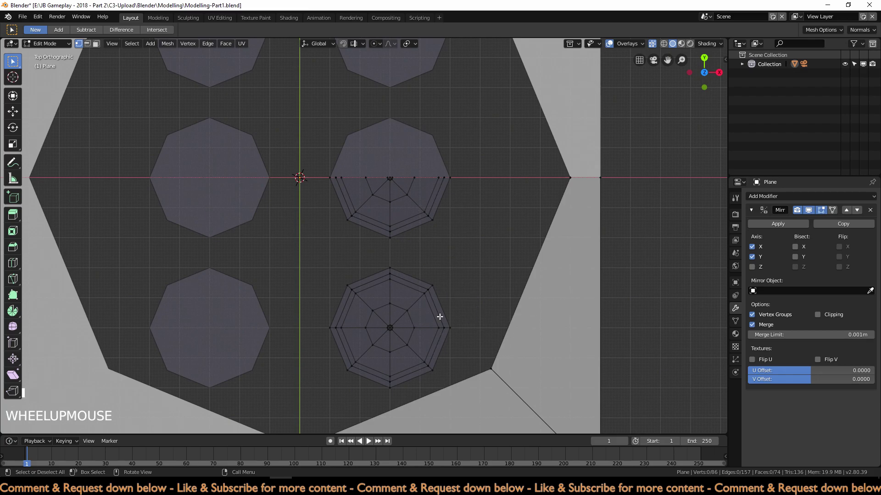
middle_click_drag(544, 340, 562, 311, "shift")
key("a")
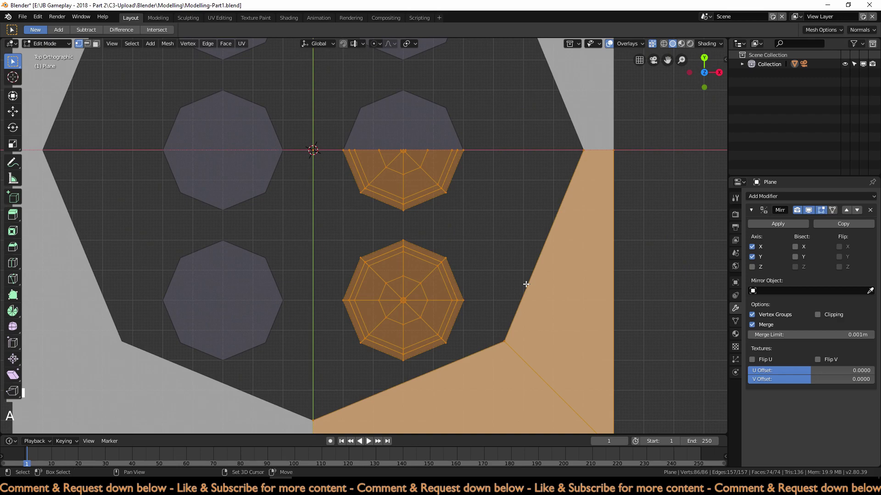
key("shift+n")
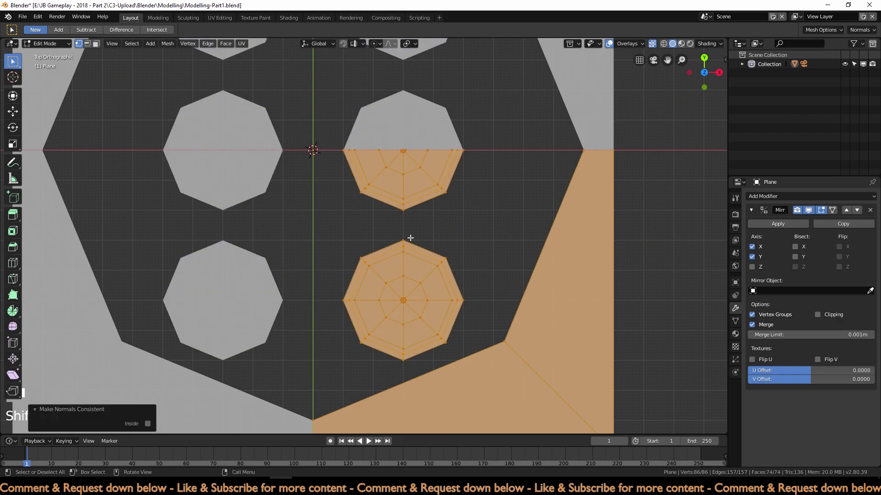
Step: Fill a four-sided face between the lower disc's bottom-right edge and the opening's slanted bottom edge
scroll(488, 254, "down", 1)
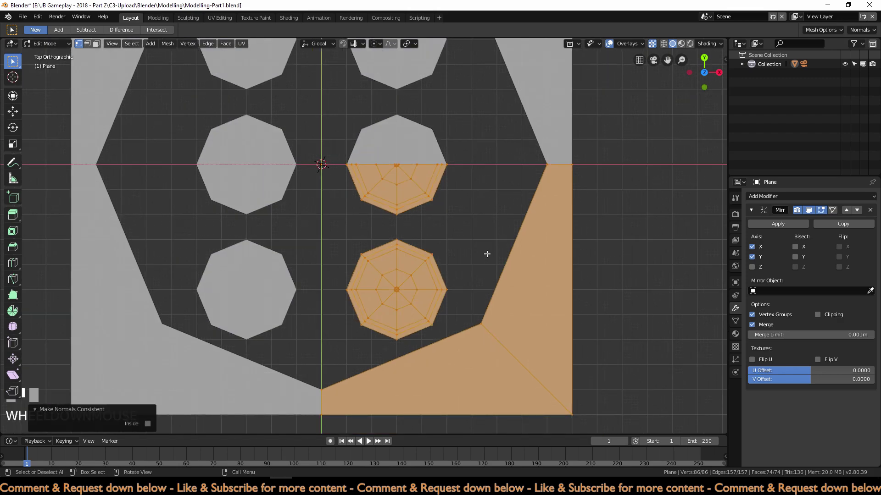
left_click(484, 249)
middle_click_drag(484, 255, 483, 208, "shift")
scroll(484, 208, "up", 1)
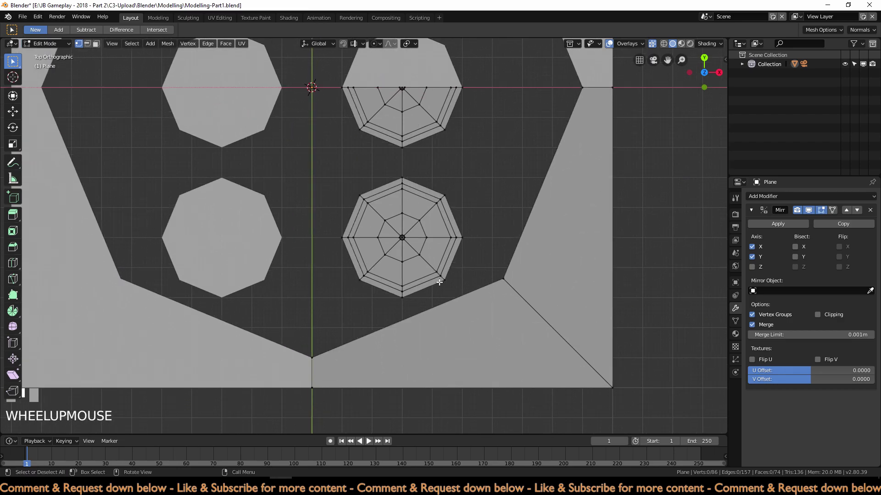
left_click(402, 297, "shift")
left_click(312, 357, "shift")
left_click(445, 279, "shift")
left_click(501, 278, "shift")
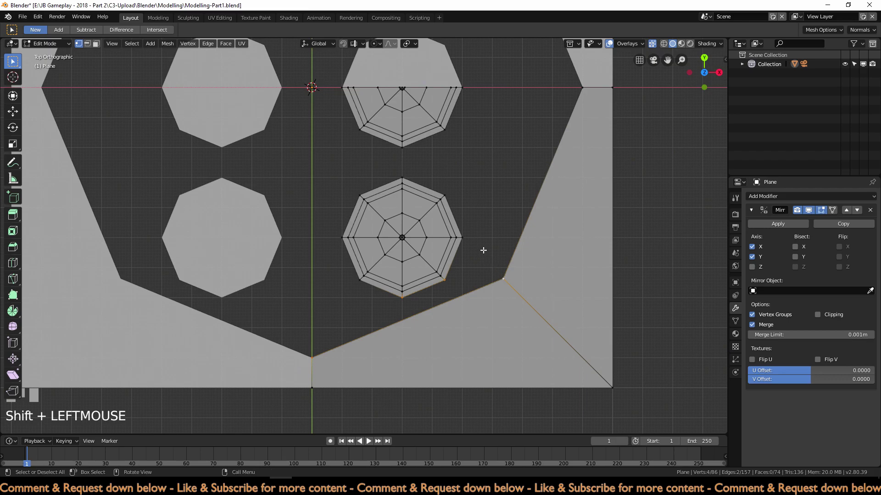
key("f")
Step: Fill a four-sided face between the lower disc's lower-right side edge and the opening's slanted right edge
left_click(497, 237)
middle_click_drag(464, 274, 439, 315, "shift")
left_click(430, 316, "shift")
left_click(437, 278, "shift")
left_click(478, 320, "shift")
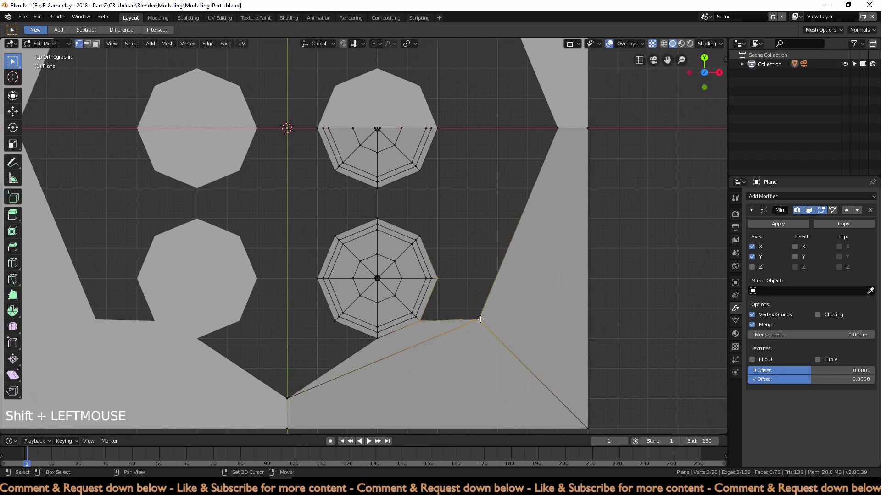
left_click(558, 129, "shift")
key("f")
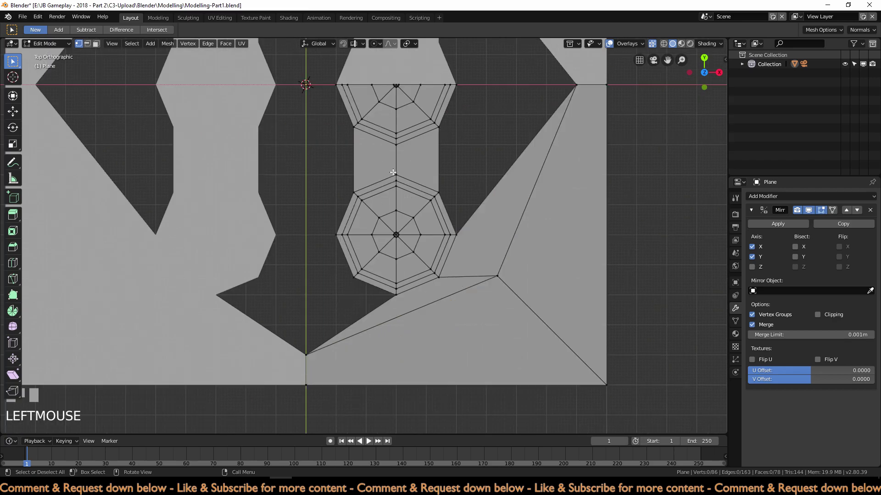
Step: Duplicate the center-line vertex on the panel's bottom edge and place the copy 1 m up along Y at the origin
middle_click_drag(330, 212, 340, 217, "shift")
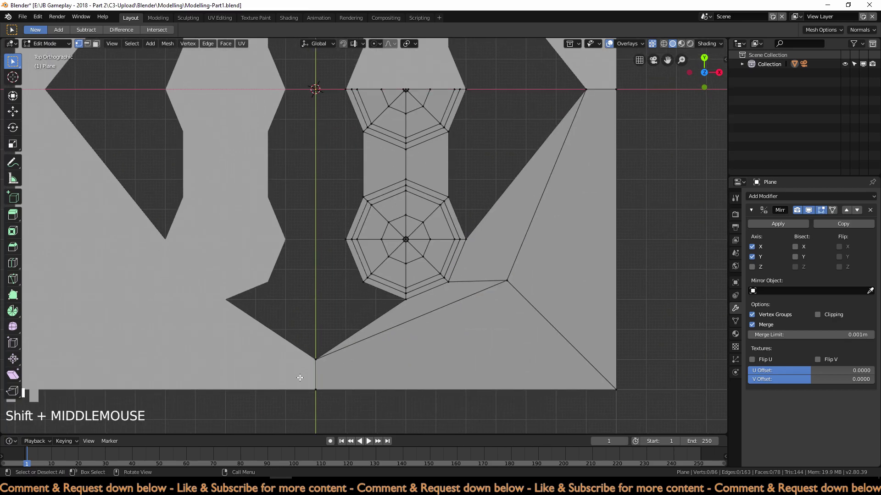
left_click(326, 393)
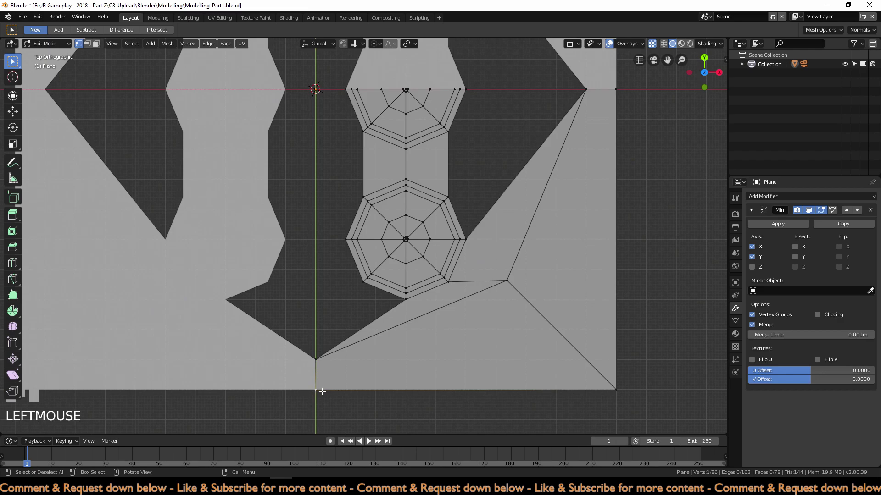
key("shift+d")
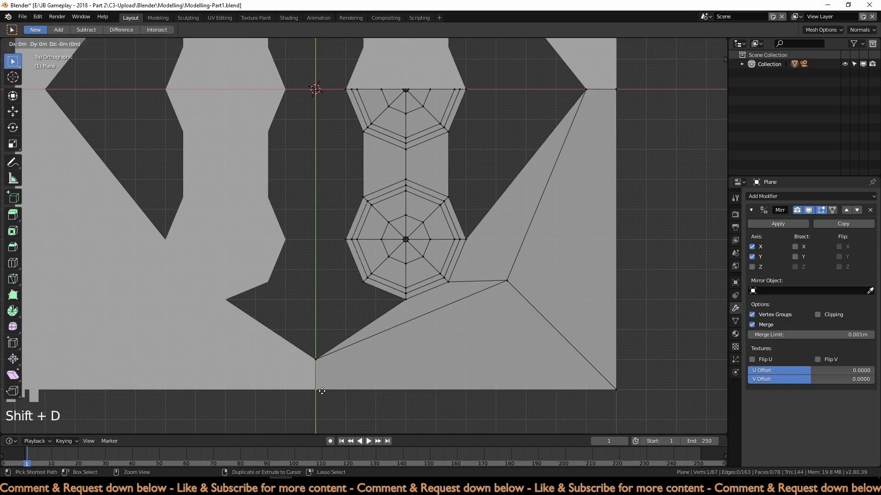
left_click(320, 88)
Step: Extrude the origin vertex down the center line into four vertices level with the discs' corners, the first 0.2 m below the origin
middle_click_drag(321, 106, 325, 135, "shift")
key("e")
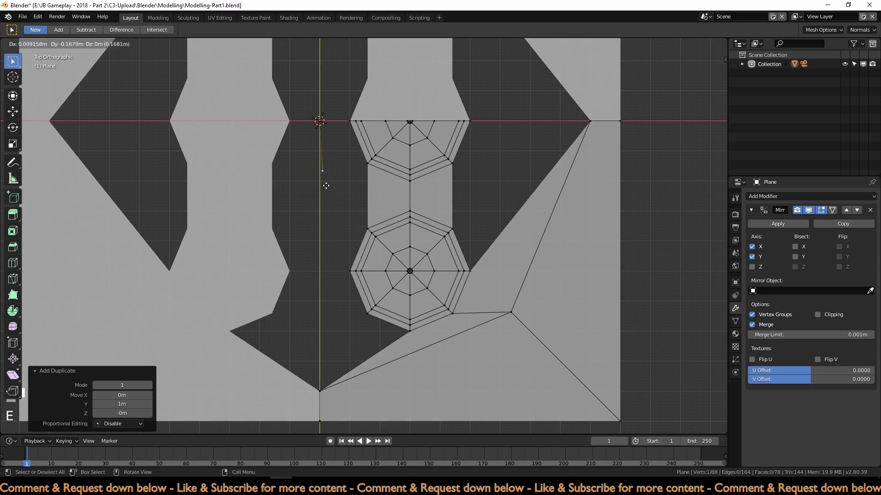
key("y")
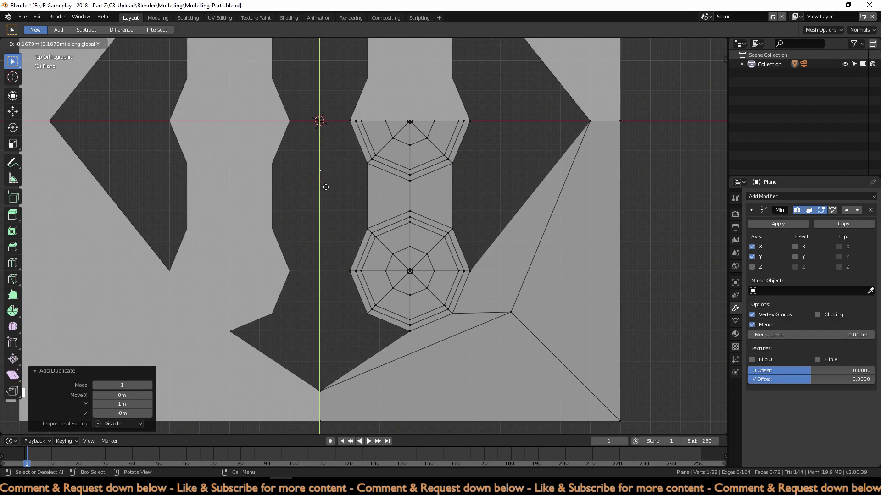
left_click(322, 182, "ctrl")
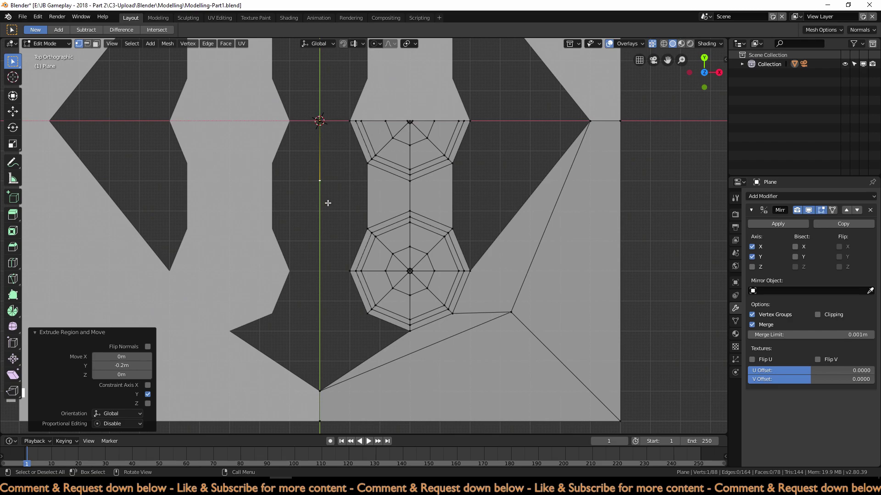
left_click(320, 226, "ctrl")
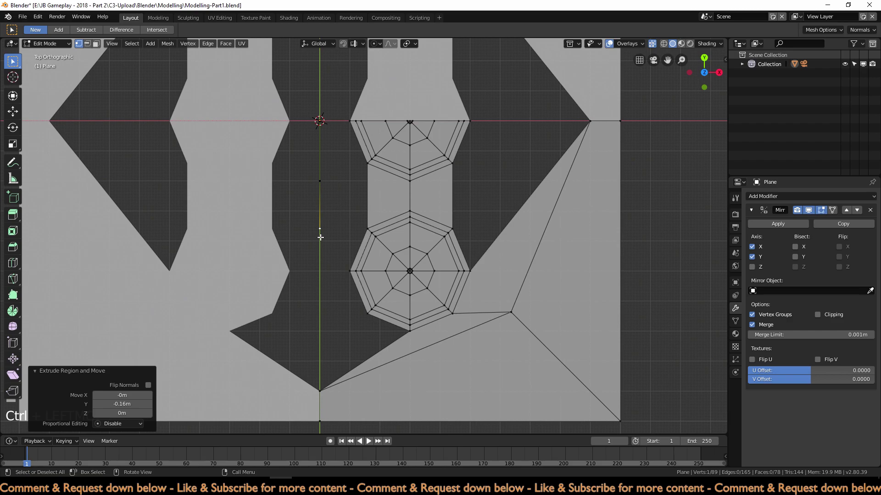
key("e")
left_click(329, 321)
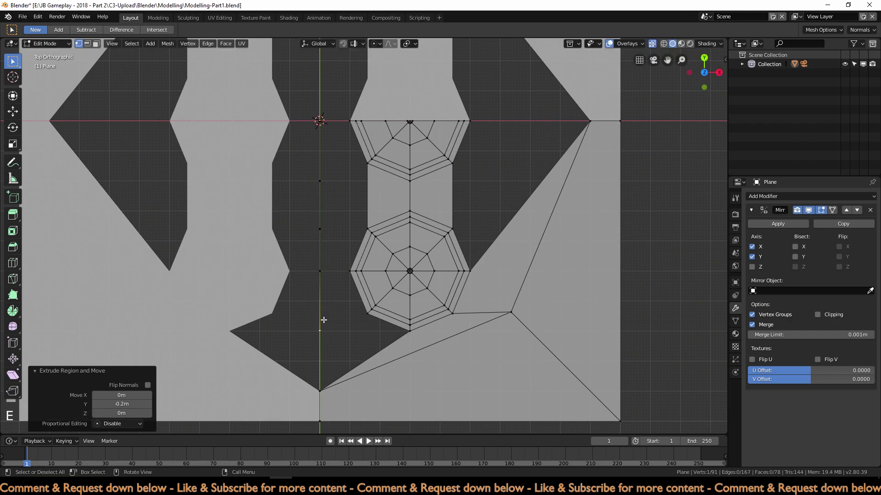
Step: Duplicate the lowest extruded vertex 0.7 m in X and Y onto the X axis, and fill a face from it to the lower disc's upper-right edge
key("shift+d")
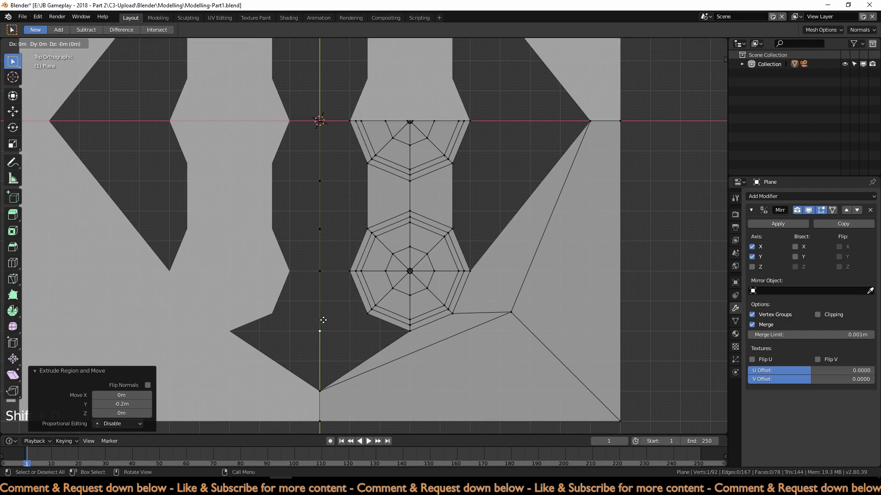
left_click(534, 109)
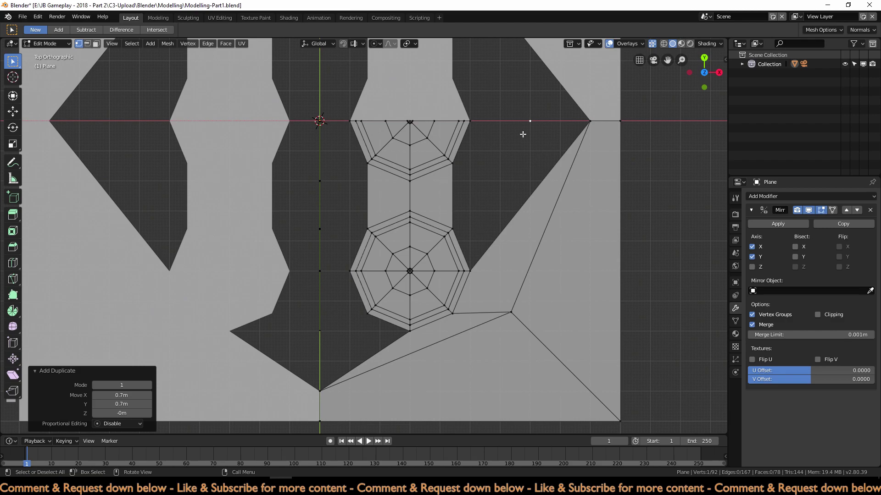
left_click(454, 229, "shift")
left_click(470, 271, "shift")
left_click(589, 122, "shift")
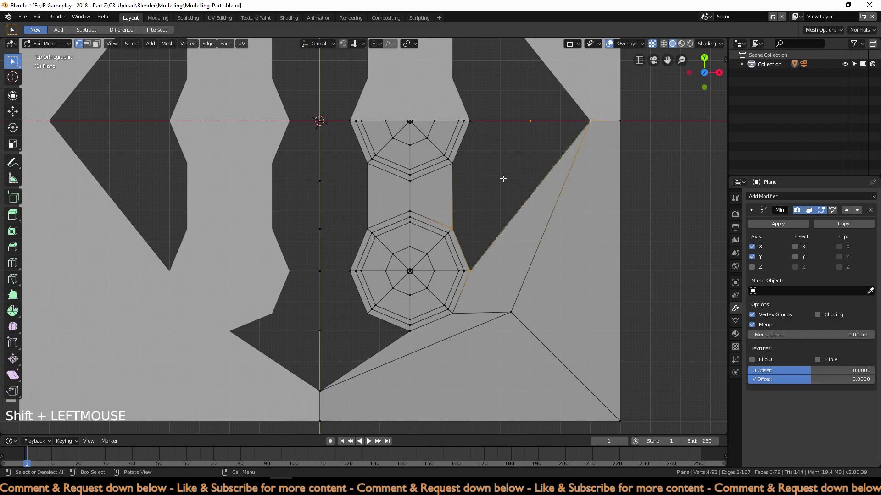
key("f")
Step: Fill the remaining gap beside the right edges of the upper disc and the connecting strip, up to the X axis
left_click(485, 151)
left_click(480, 157, "shift")
key("f")
Step: Fill the gap between the center-line vertices and the left outline of the discs with a column of faces
left_click(305, 178)
left_click(325, 121, "shift")
key("f")
key("f")
key("f")
key("f")
key("f")
key("f")
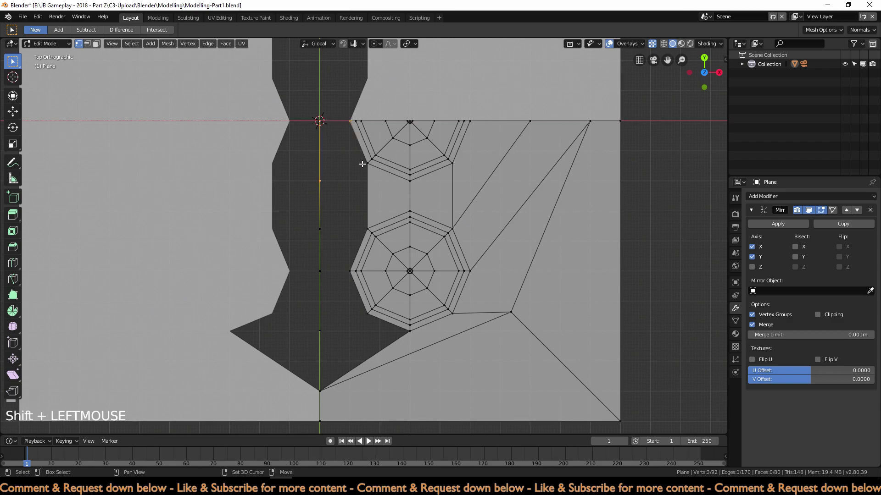
scroll(358, 340, "down", 4)
left_click(514, 266)
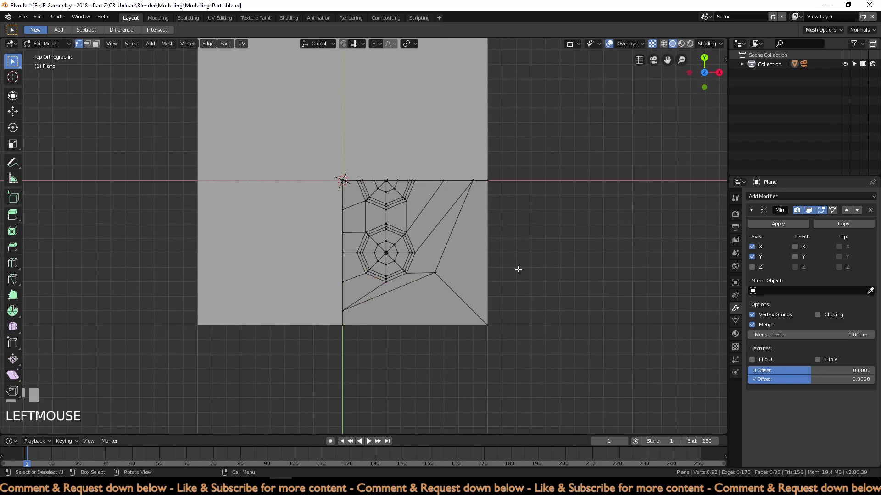
Step: Check the filled panel in Object Mode, and raise all of the mesh except its outer border vertices 0.05 m along Z
key("Tab")
middle_click_drag(518, 269, 513, 205)
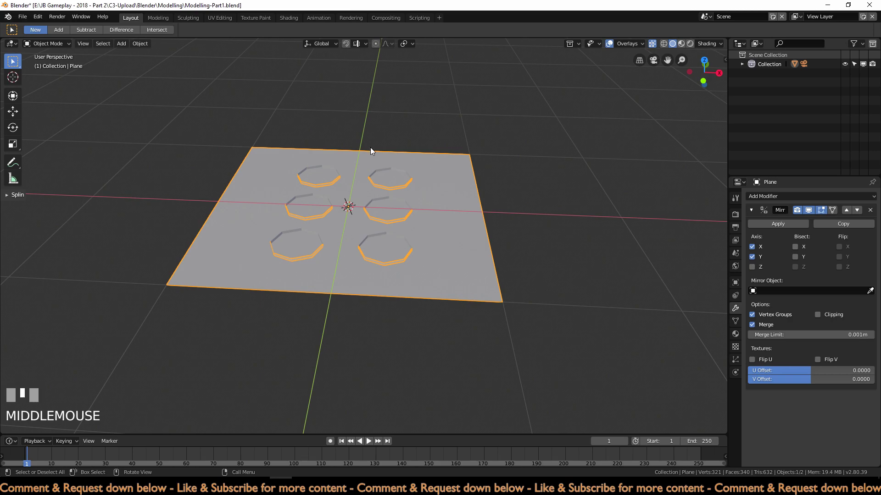
scroll(387, 265, "up", 2)
middle_click_drag(383, 233, 418, 263)
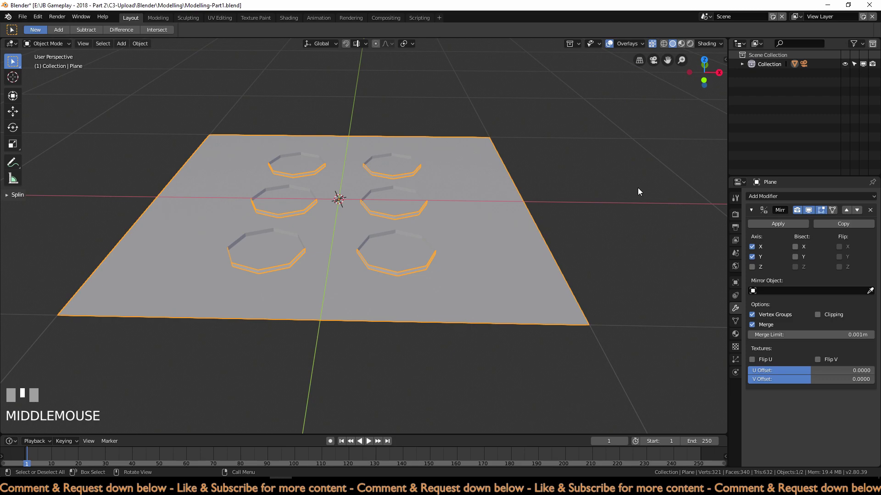
key("Tab")
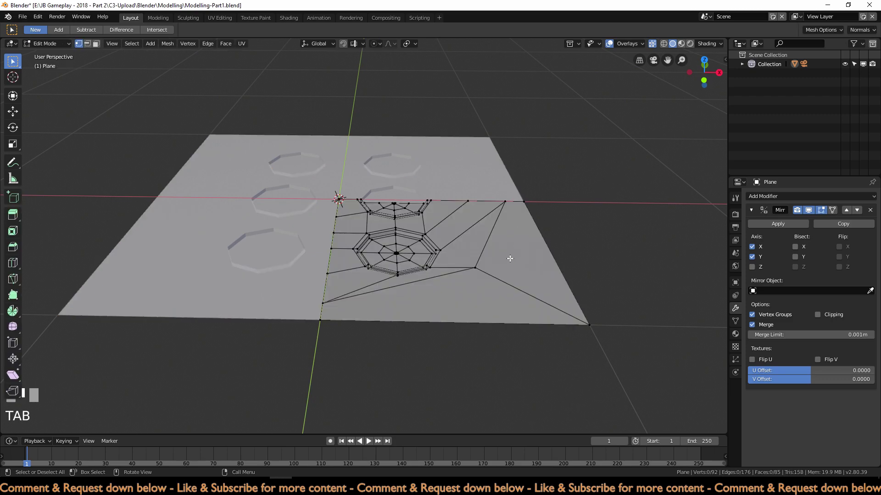
key("a")
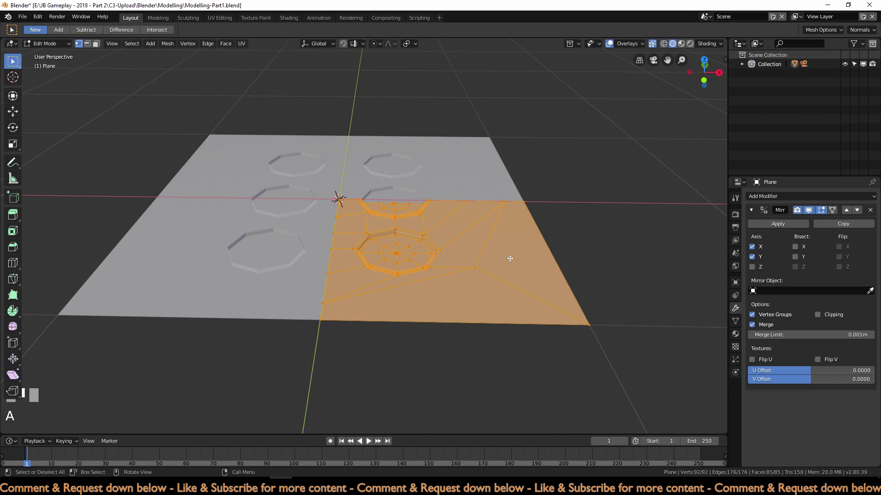
left_click(559, 264, "alt+shift")
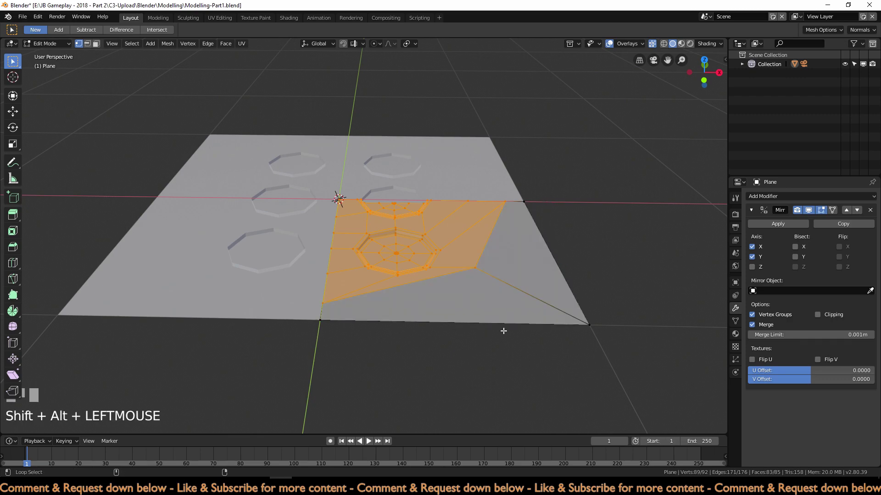
key("KP_1")
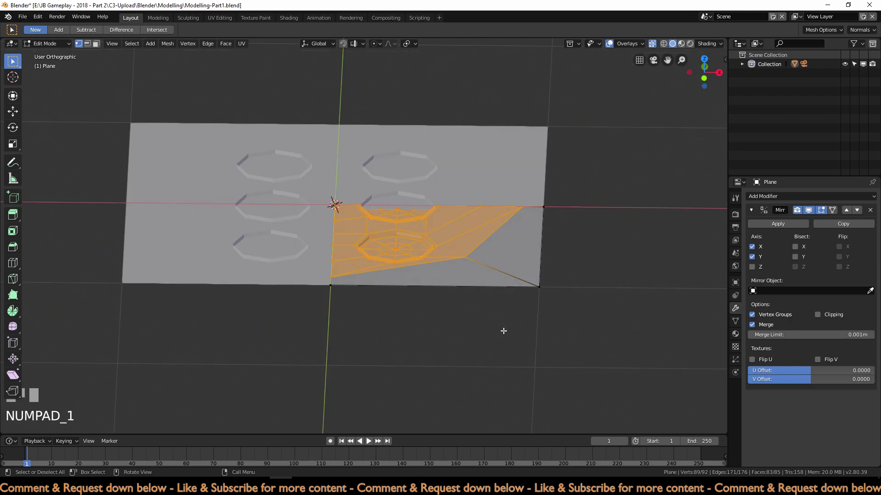
scroll(514, 332, "up", 3)
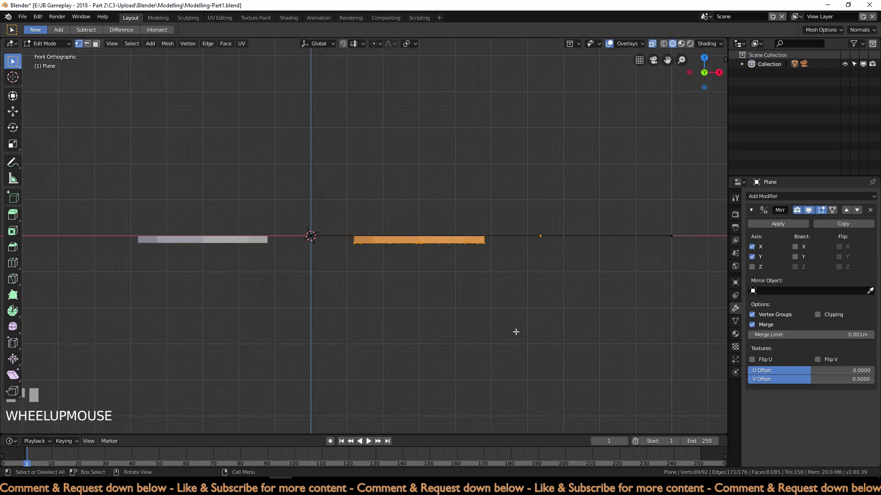
key("g")
key("z")
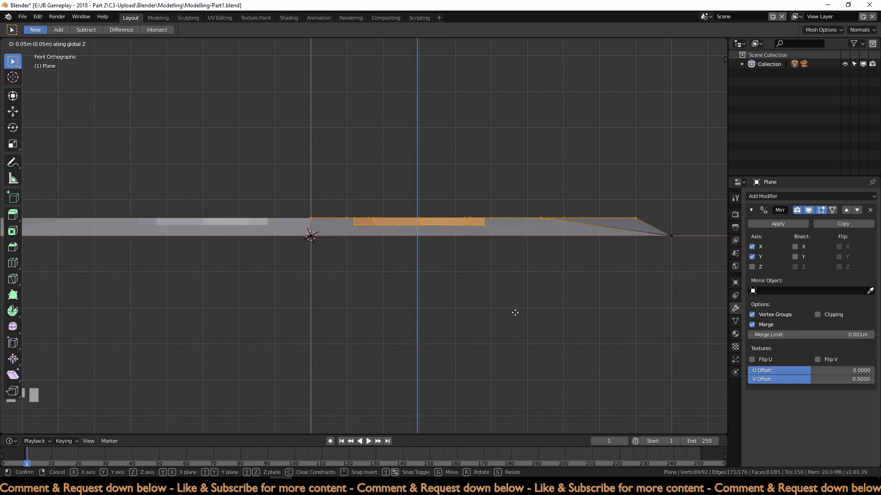
left_click(515, 313, "ctrl")
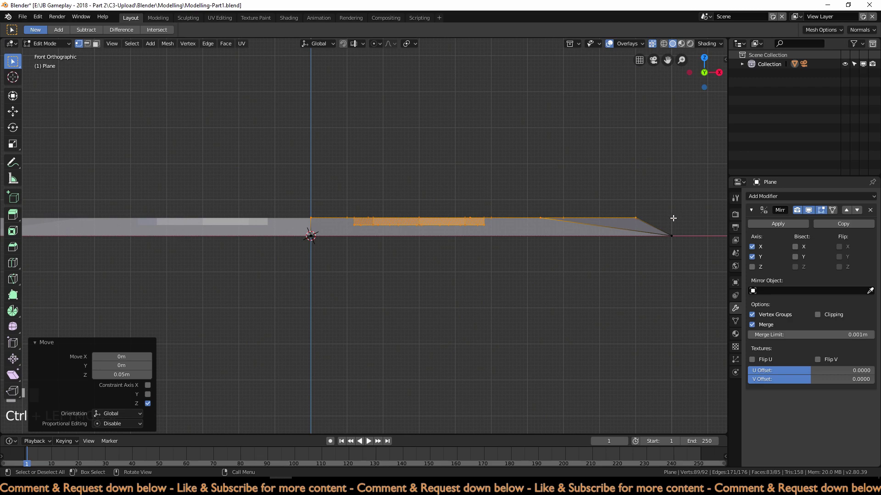
Step: Add a Subdivision Surface modifier to the panel in Object Mode, with both view and render subdivisions set to 3
middle_click_drag(412, 289, 395, 309)
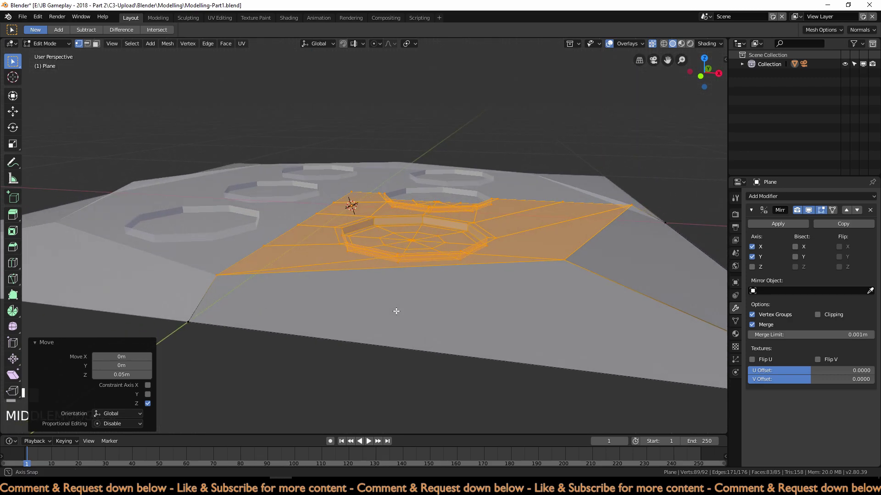
scroll(399, 323, "down", 2)
key("Tab")
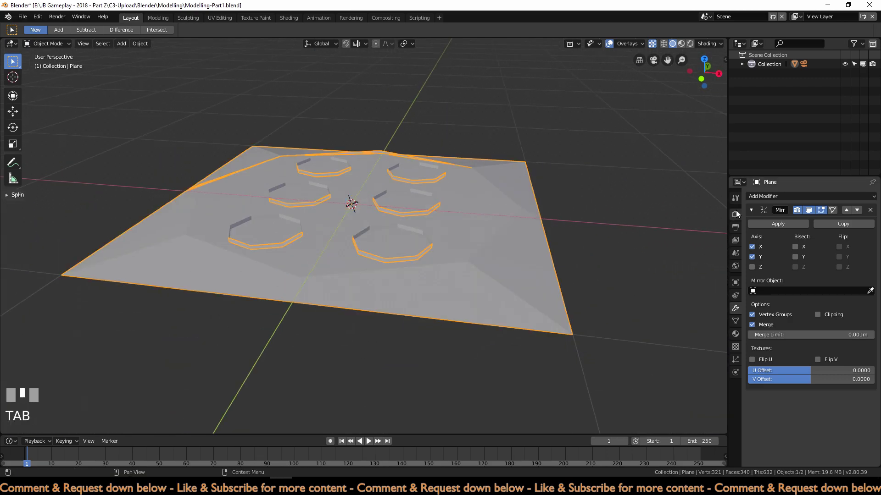
left_click(760, 196)
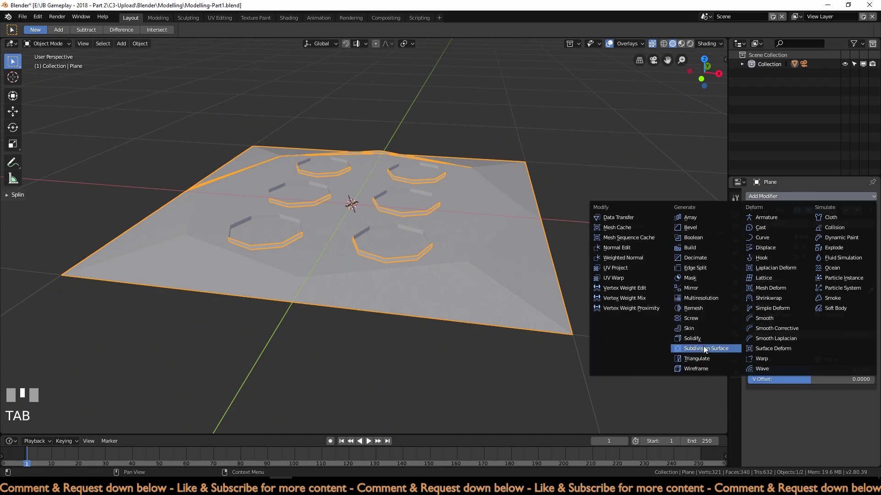
left_click(705, 349)
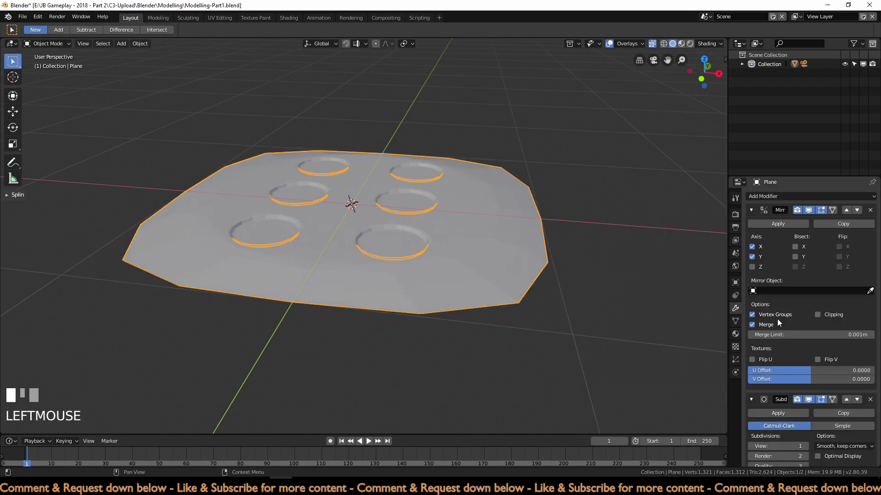
left_click(751, 210)
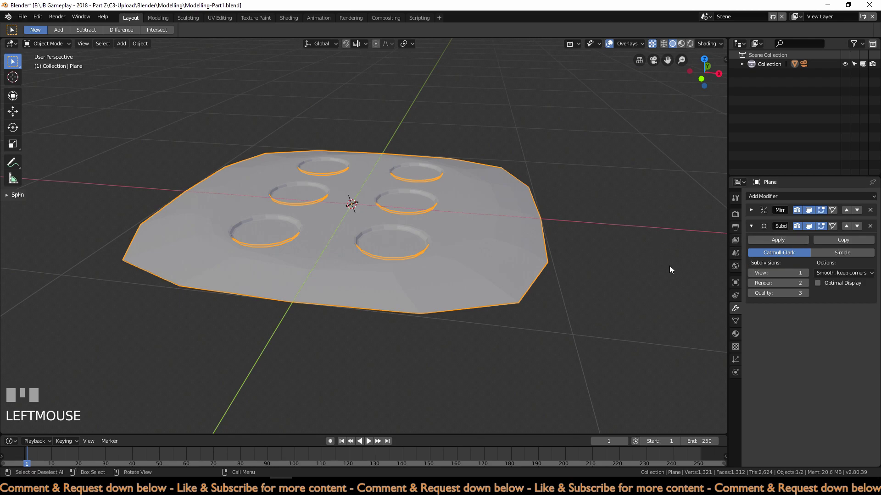
left_click(805, 274)
left_click(806, 273)
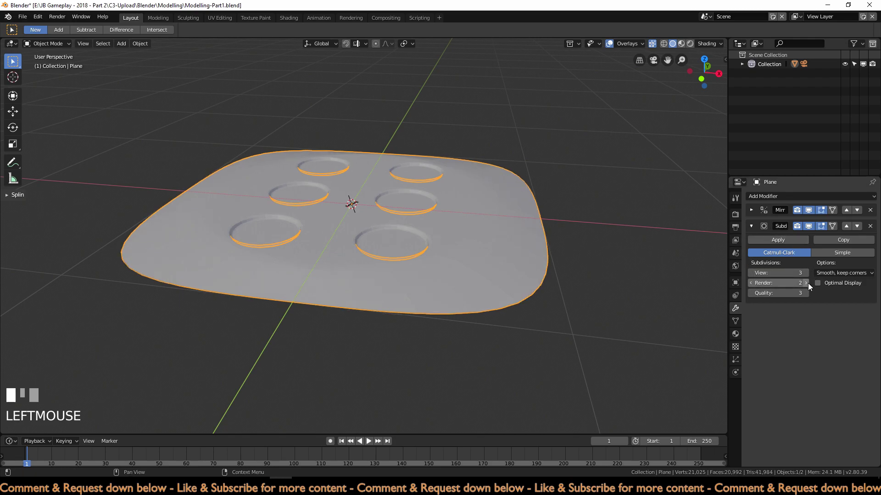
left_click(805, 283)
Step: Shade the panel smooth, and turn off the Subdivision Surface modifier's viewport display
middle_click_drag(551, 244, 432, 194)
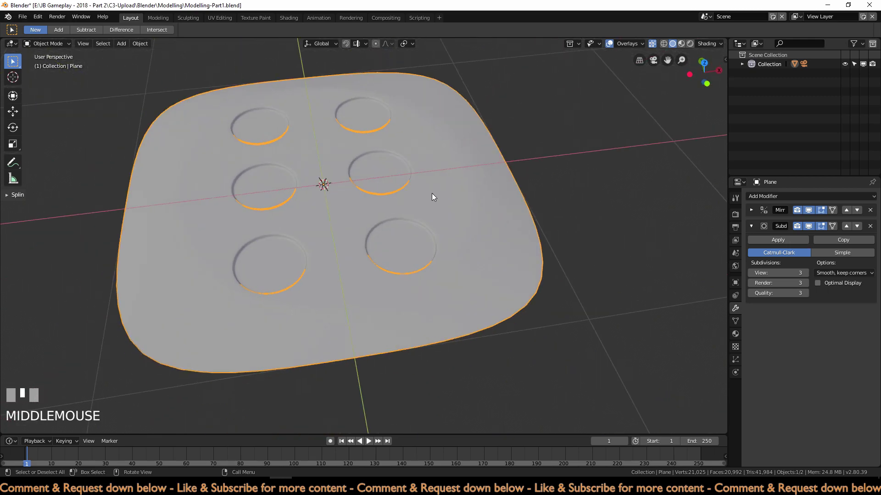
right_click(432, 194)
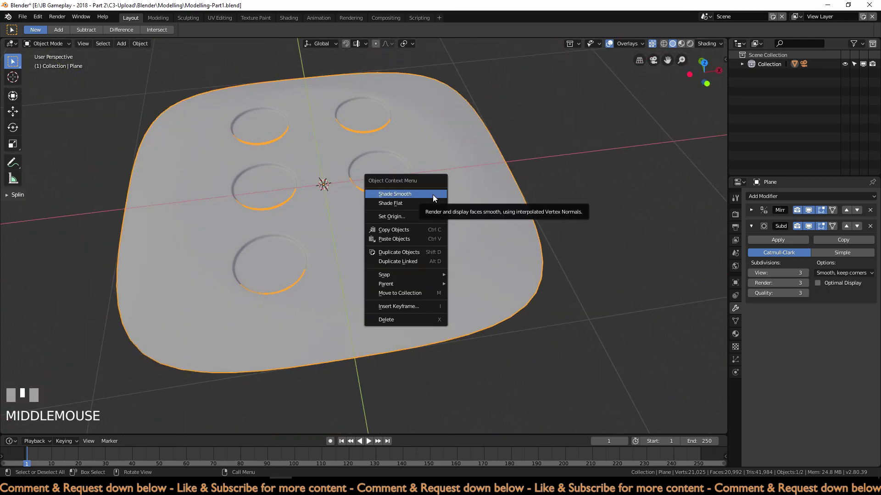
right_click(433, 194)
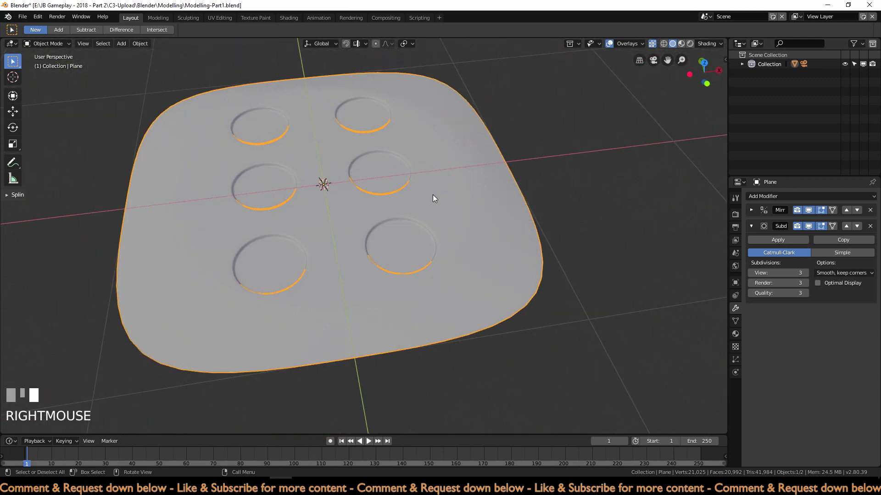
left_click(809, 226)
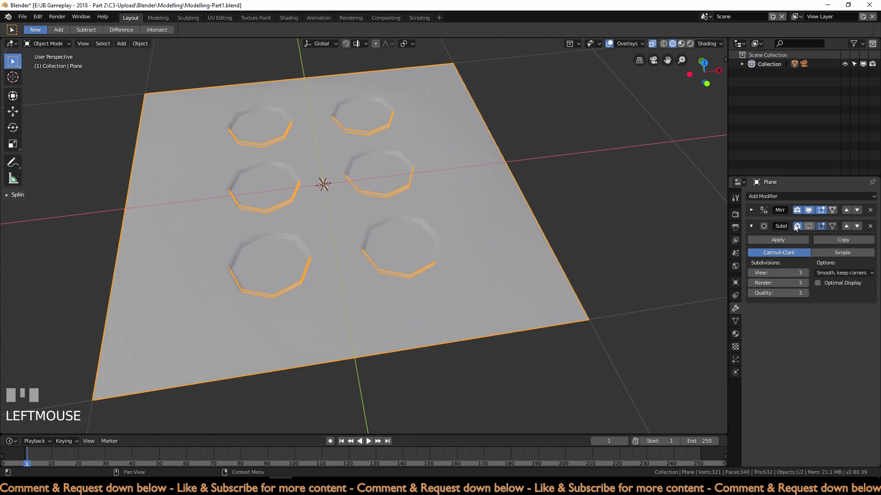
Step: Move the panel 5 m along X and 5 m along Y in top view, away from the origin
middle_click_drag(499, 216, 489, 224)
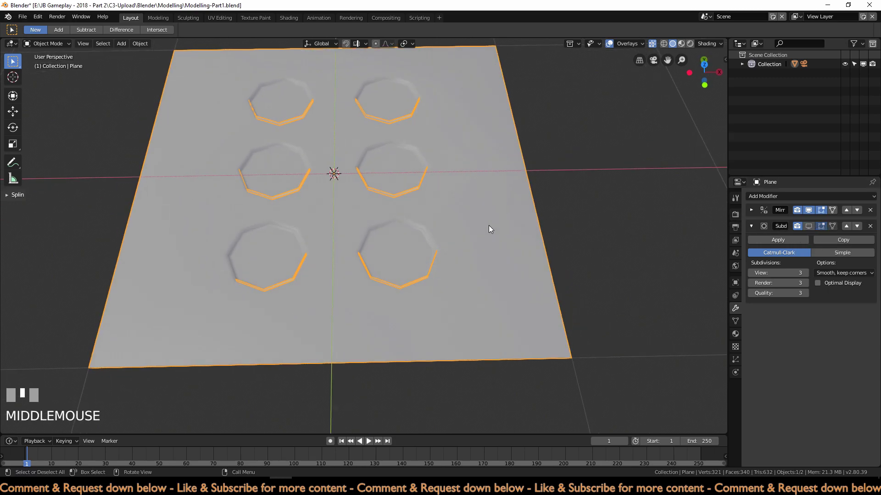
key("KP_7")
scroll(452, 207, "down", 10)
middle_click_drag(451, 206, 387, 272, "shift")
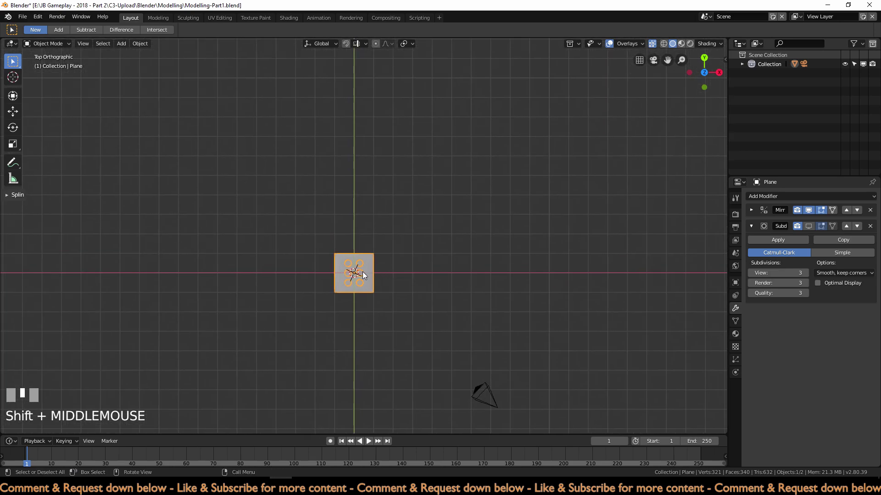
scroll(362, 273, "down", 1)
key("g")
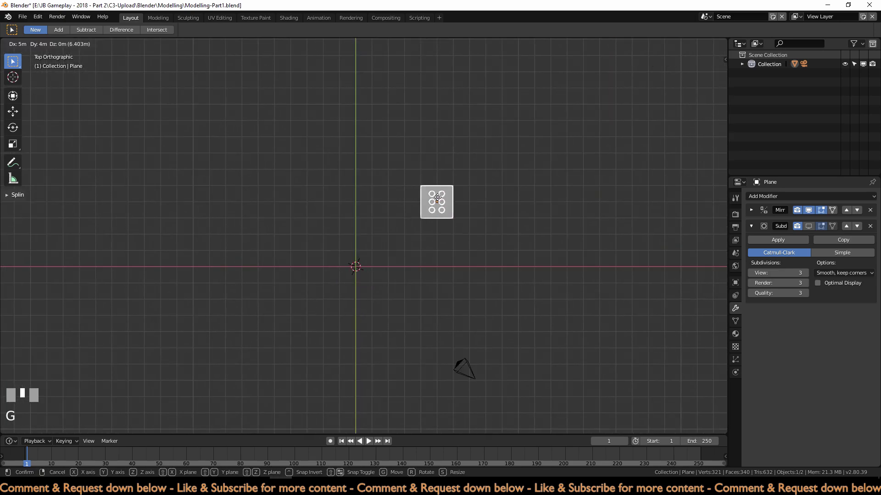
left_click(438, 191, "ctrl")
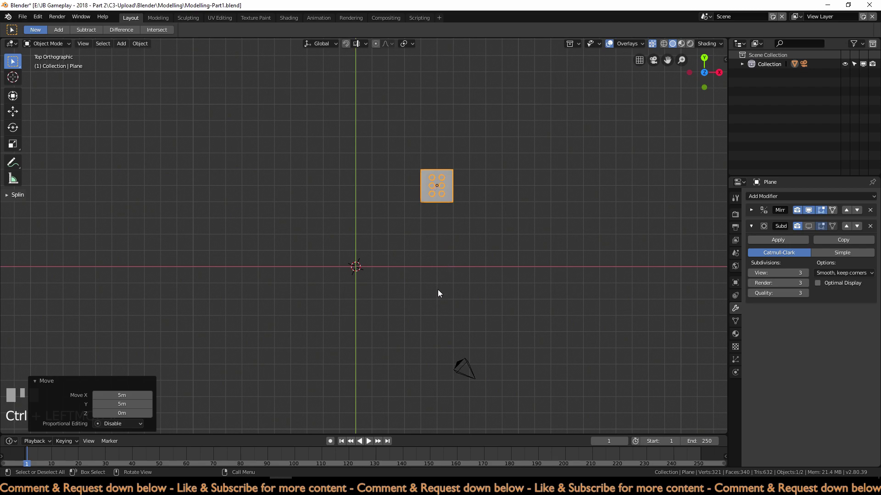
Step: Duplicate the panel and move the copy -5 m along X and -5 m along Y, onto the origin
key("KP_3")
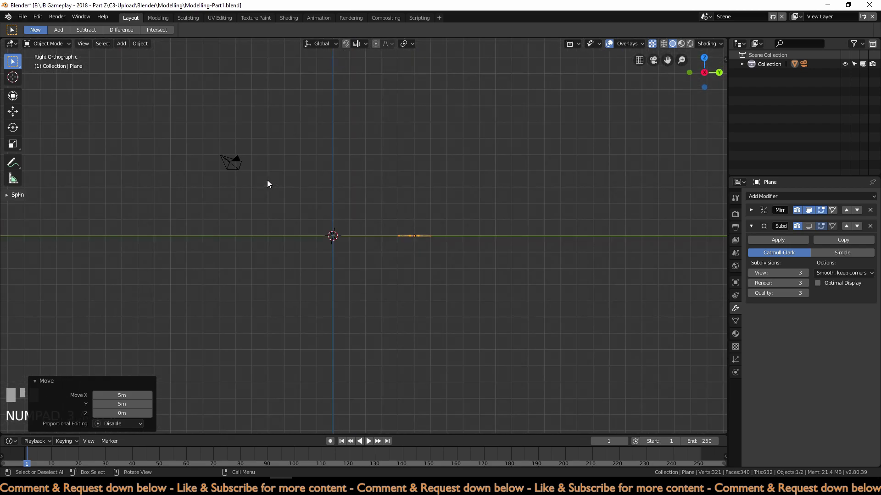
scroll(419, 251, "up", 3)
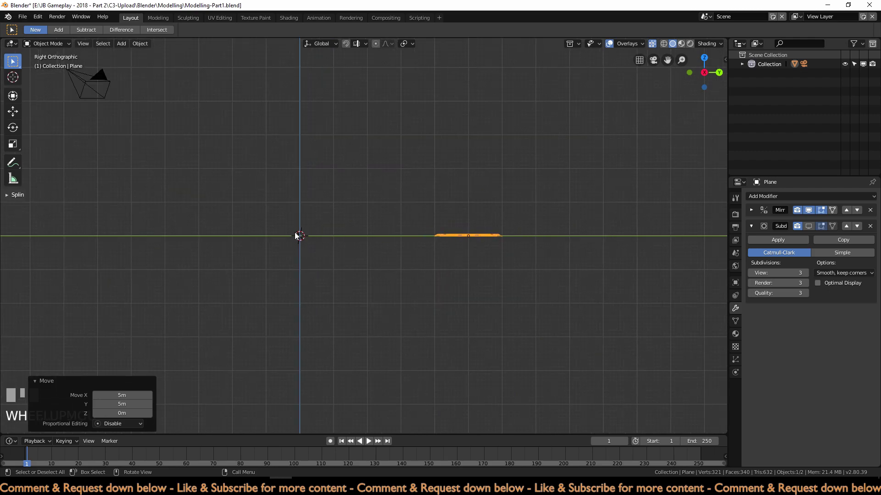
key("KP_7")
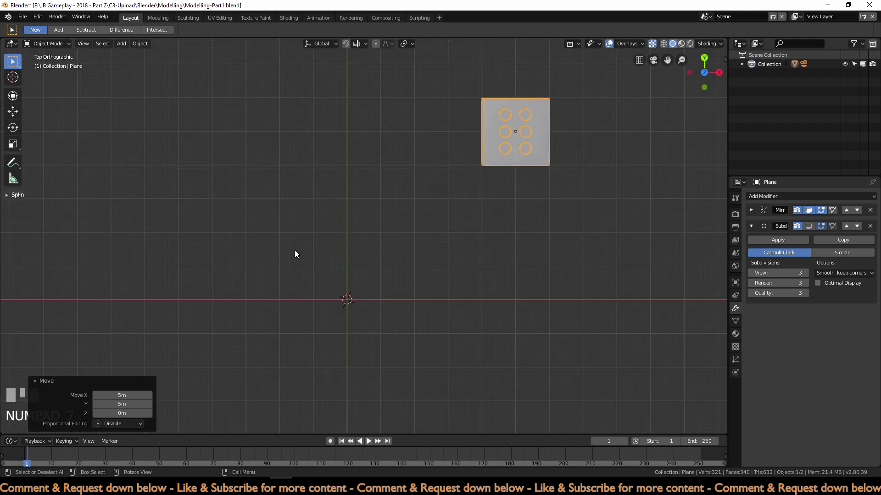
scroll(468, 173, "down", 2)
key("shift+d")
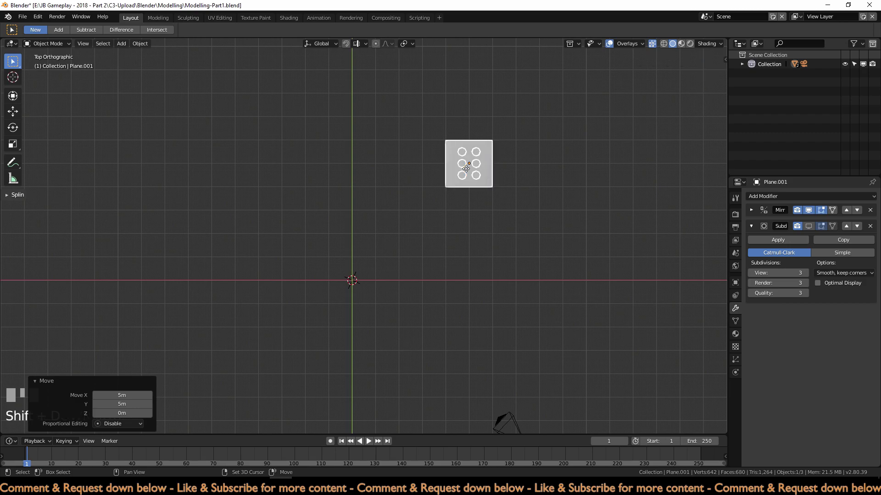
left_click(350, 296)
scroll(396, 286, "up", 8)
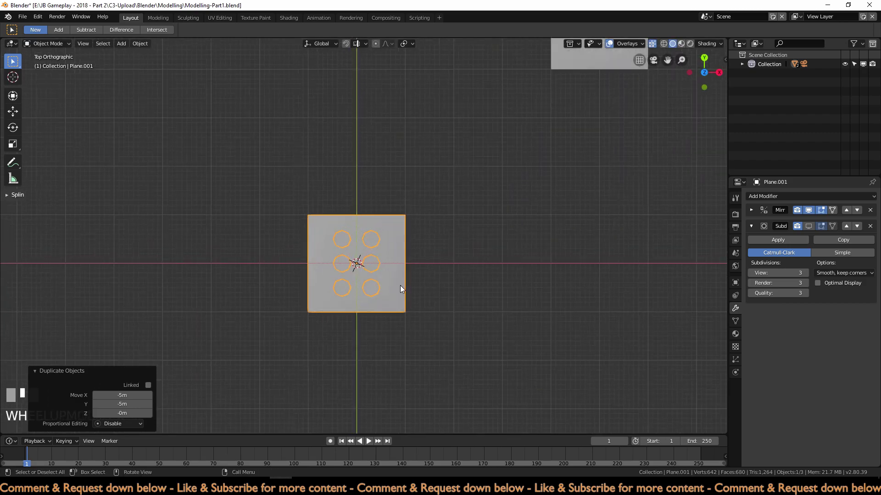
scroll(484, 222, "up", 2)
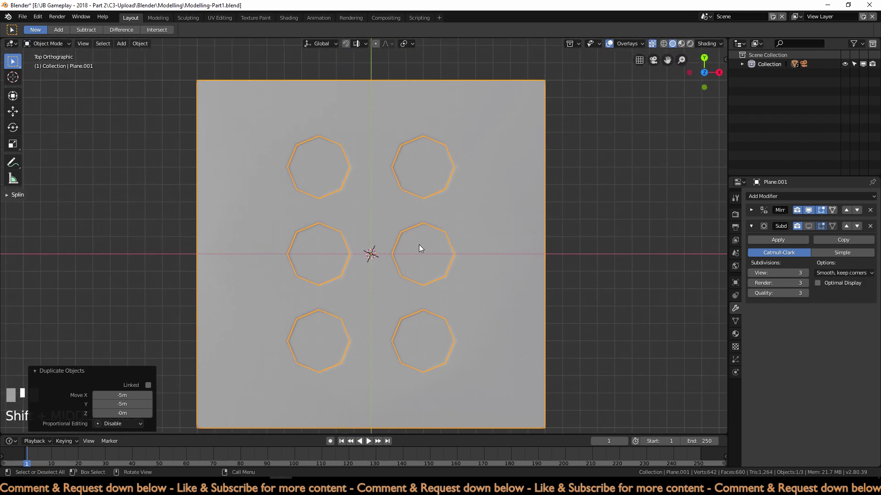
Step: In Edit Mode, delete the two center-line vertices at and just below the origin on the duplicated panel
key("Tab")
middle_click_drag(519, 297, 500, 255, "shift")
left_click(588, 280)
scroll(433, 249, "up", 2)
key("b")
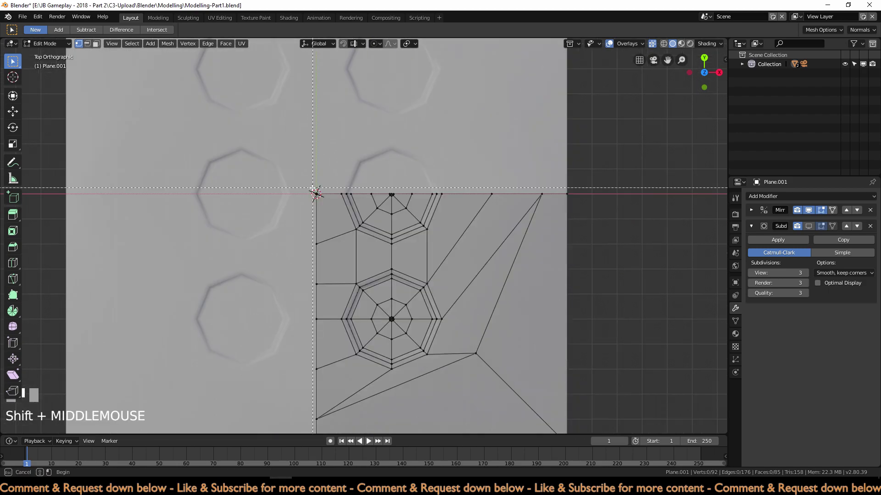
left_click_drag(307, 179, 330, 254)
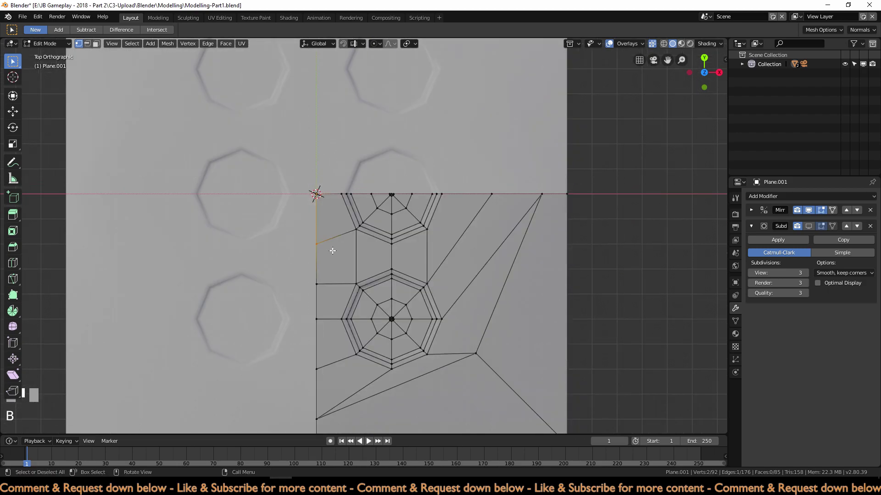
key("x")
left_click(328, 249)
Step: Delete the vertices of the middle disc's left part, keeping its center column and right side
key("b")
scroll(366, 216, "up", 5)
left_click_drag(327, 174, 391, 247)
left_click_drag(411, 289, 411, 289)
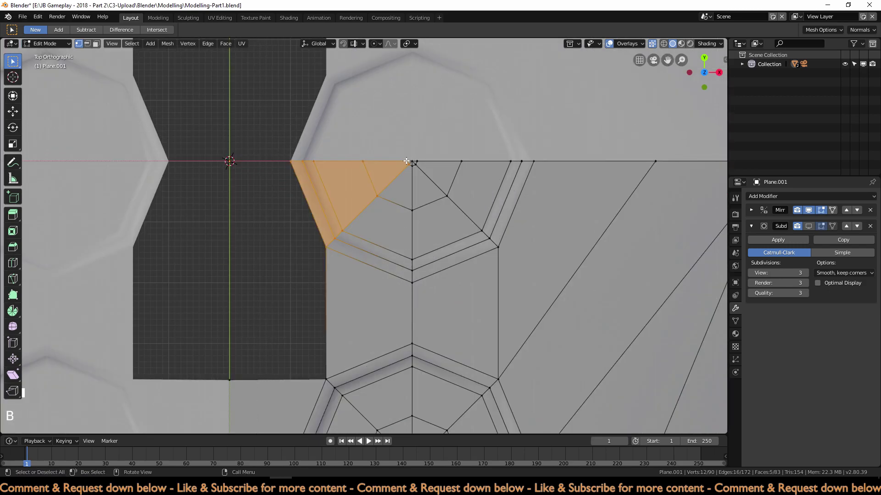
key("x")
left_click(405, 218)
Step: Move the remaining part of the middle disc -0.3 m along X, onto the mirror center line
scroll(405, 216, "down", 2)
middle_click_drag(369, 239, 432, 212, "shift")
left_click_drag(375, 141, 524, 275)
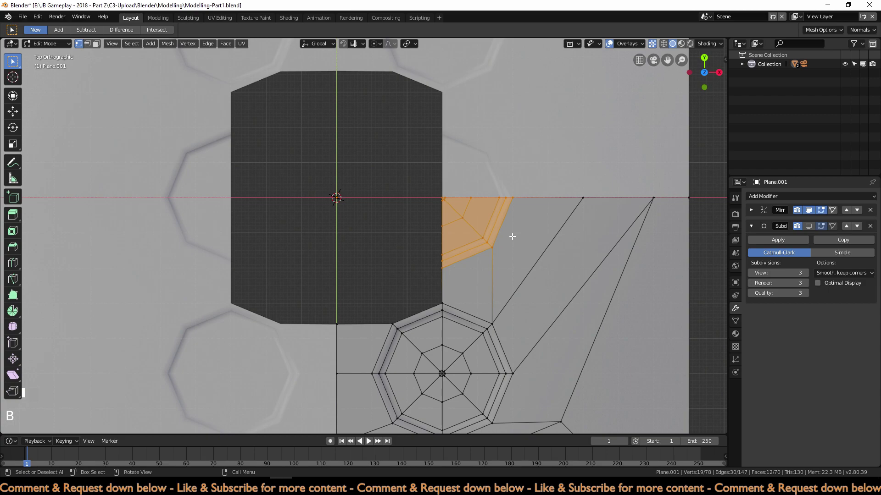
key("g")
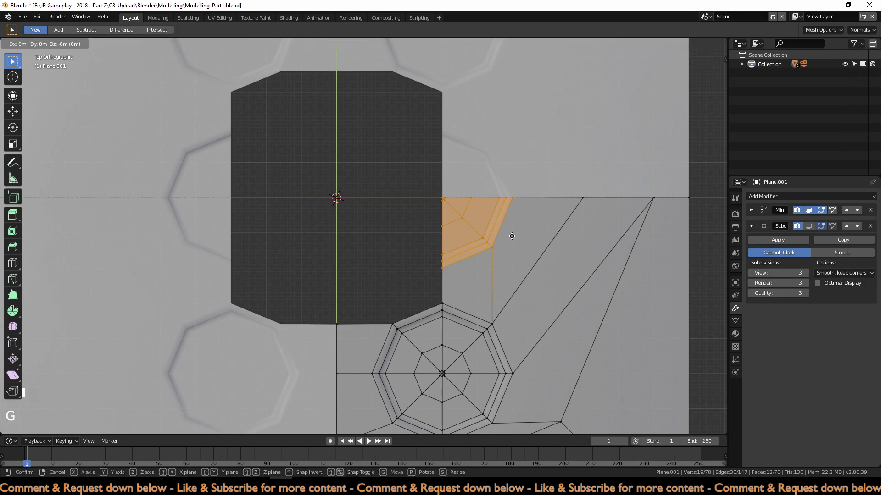
key("x")
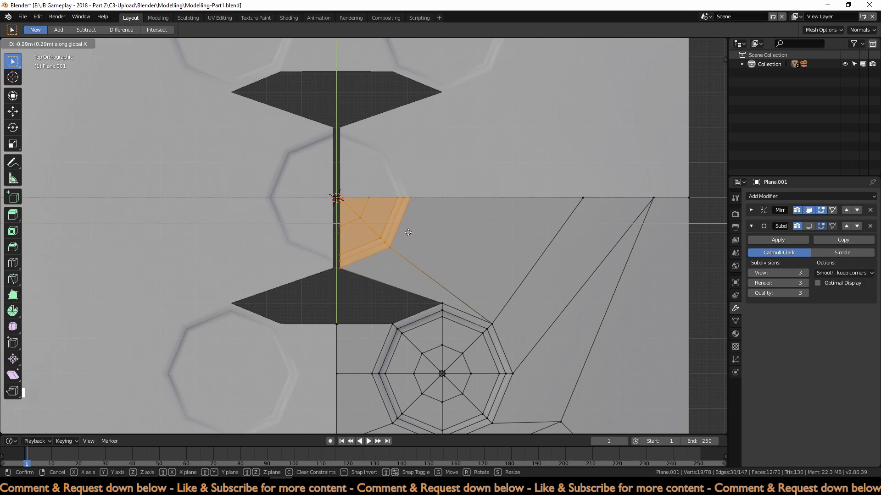
left_click(407, 233)
scroll(443, 254, "down", 2)
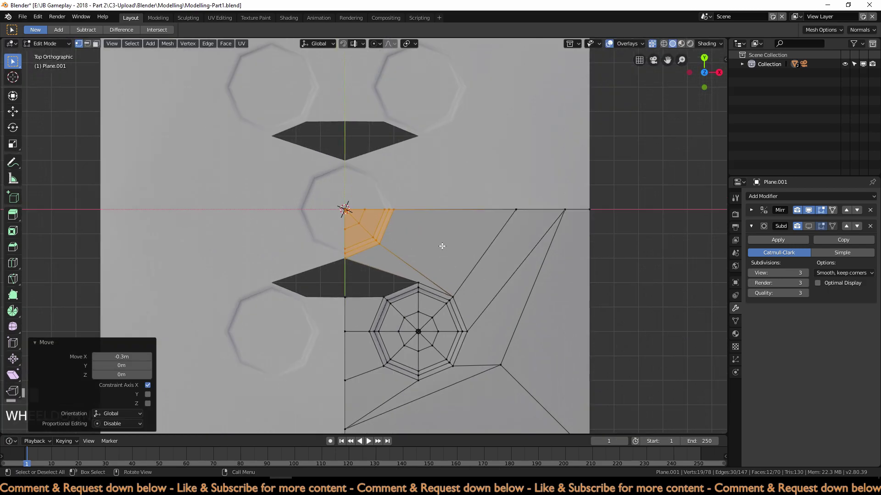
Step: Delete only the edges and faces of the three stretched edges connecting the middle disc to the surrounding panel
scroll(443, 246, "up", 2)
left_click(441, 249)
middle_click_drag(428, 274, 408, 252, "shift")
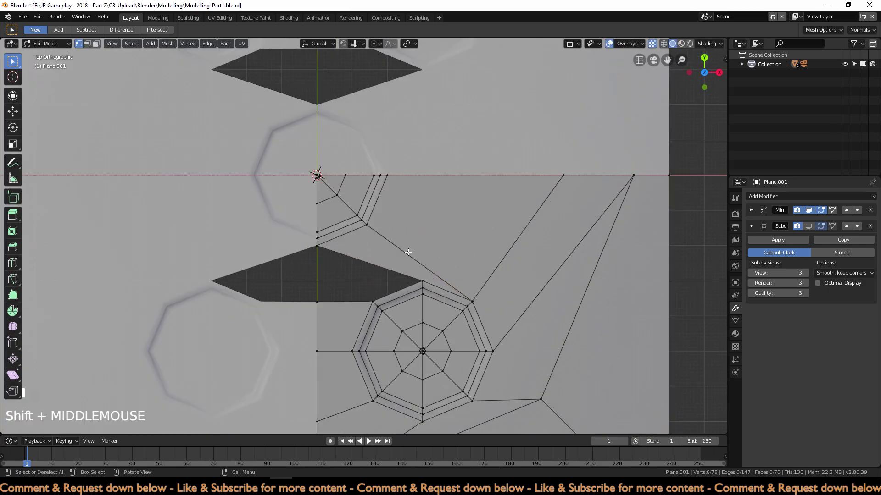
left_click(87, 45)
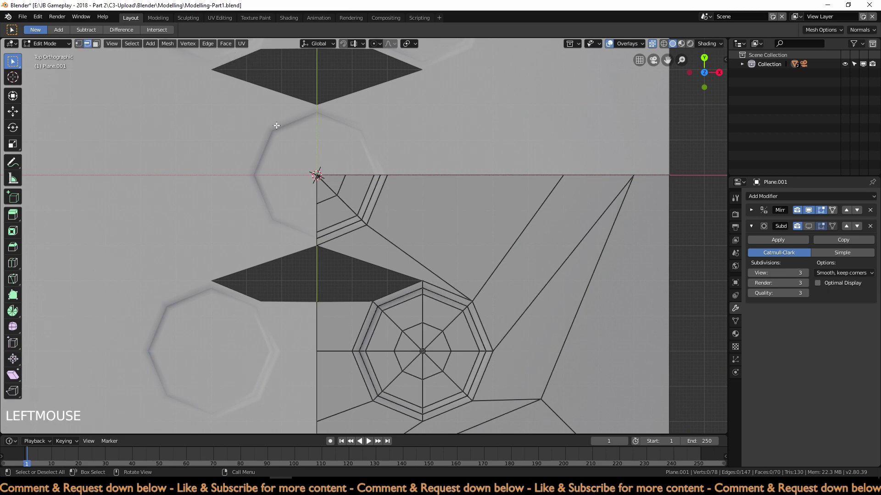
left_click(372, 265, "shift")
left_click(401, 249, "shift")
left_click(456, 175, "shift")
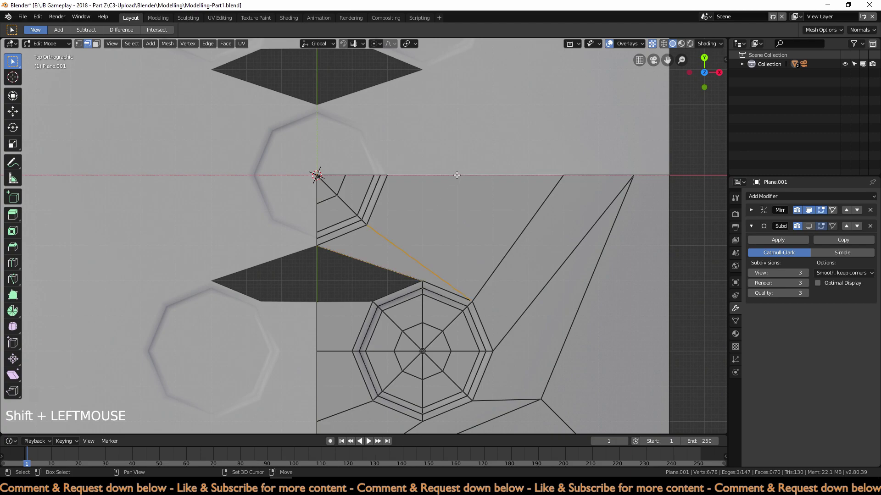
key("x")
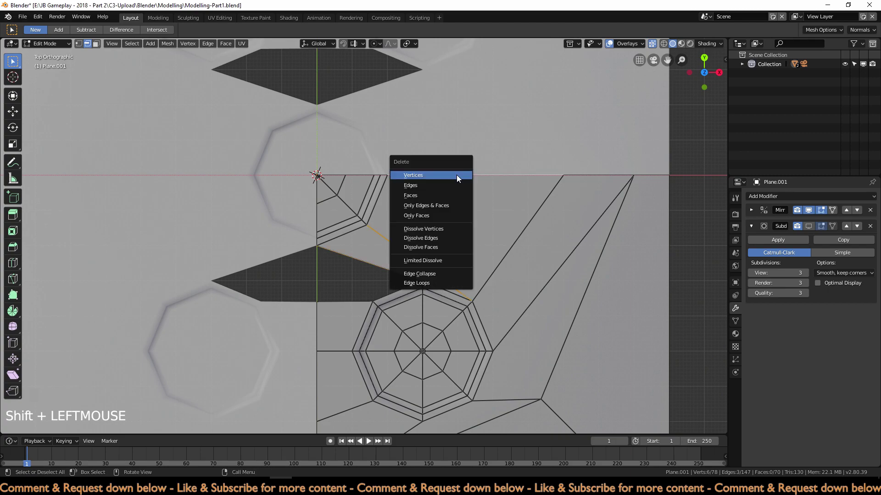
left_click(432, 208)
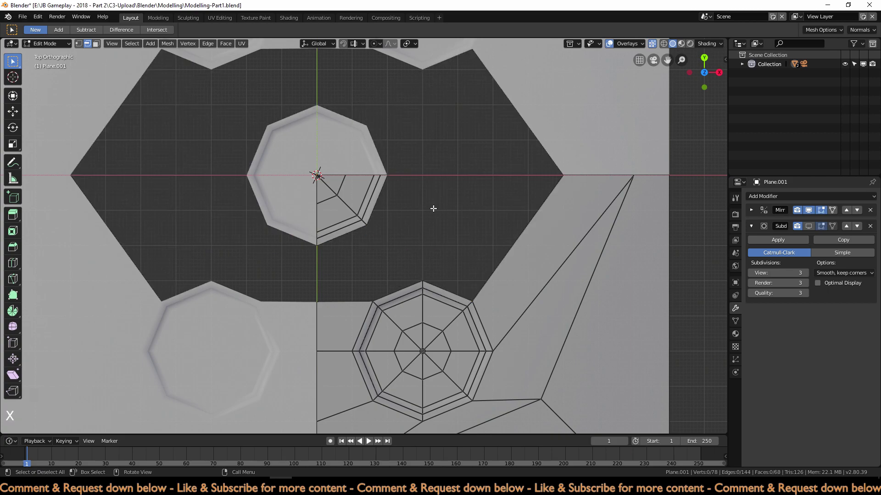
Step: Merge the center-line vertex below the middle disc into the disc's lowest outer vertex, using At Last
left_click(78, 45)
scroll(320, 292, "up", 1)
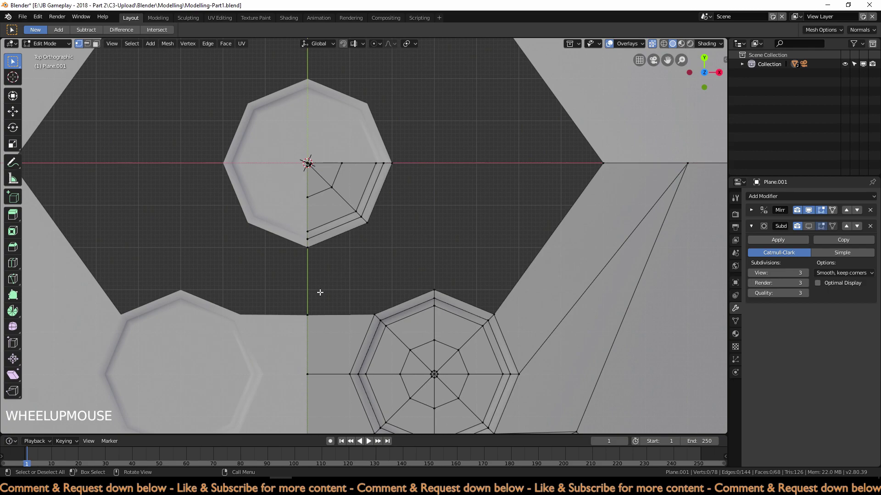
left_click(306, 317)
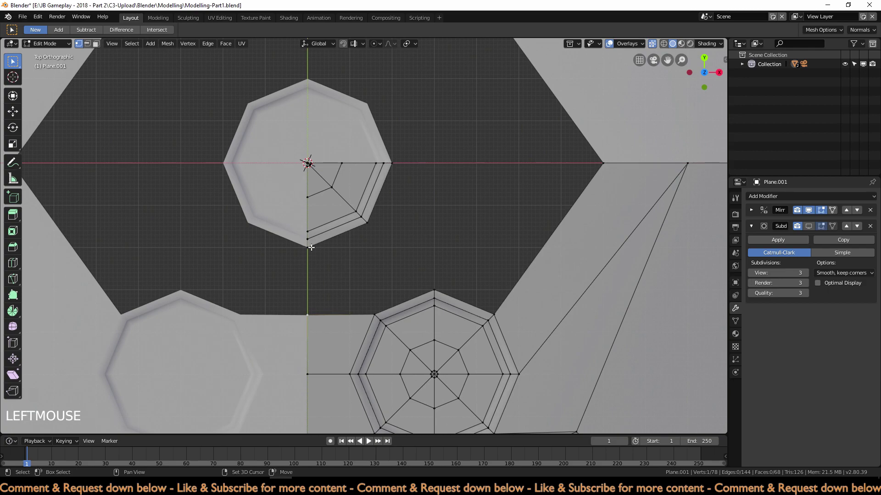
left_click(309, 248, "shift")
right_click(307, 249)
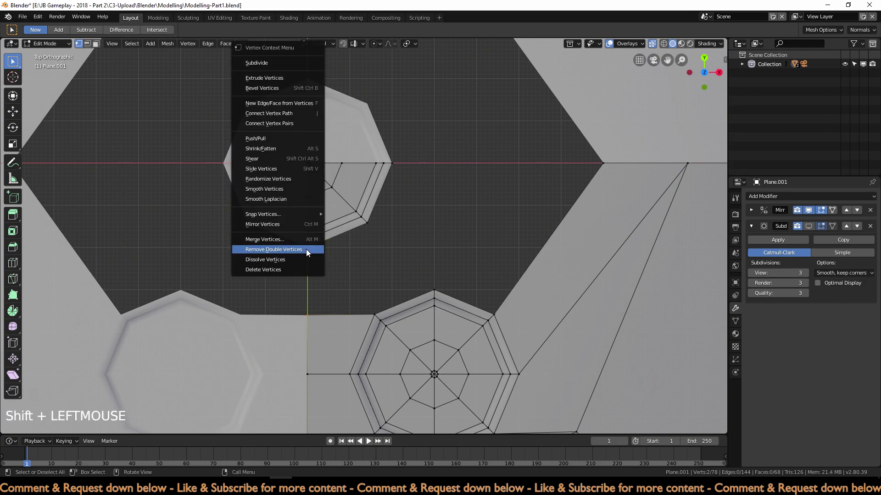
left_click(307, 248)
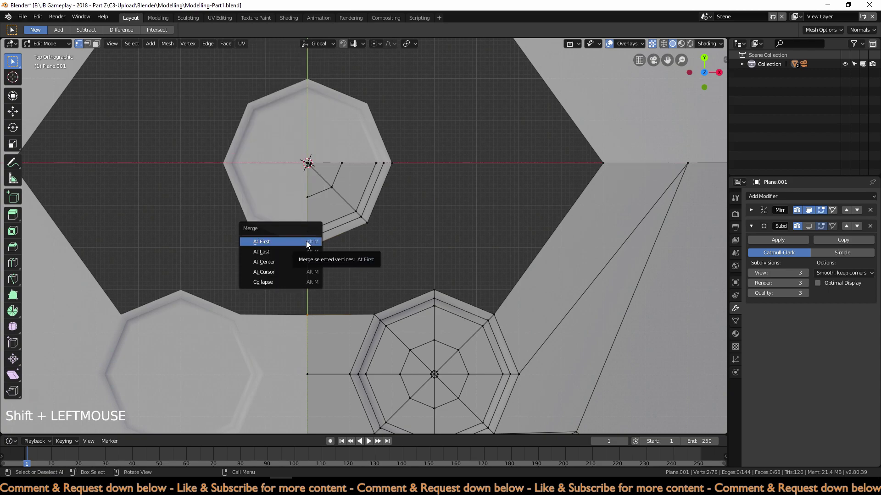
left_click(267, 252)
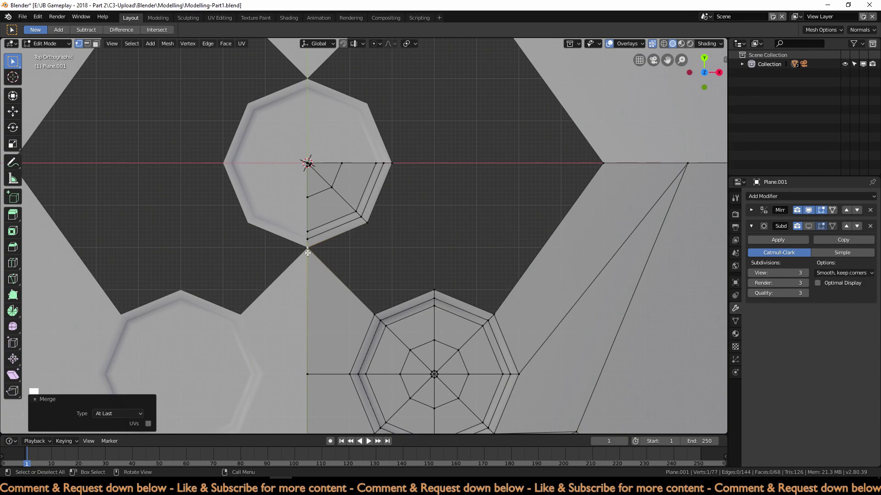
Step: Fill a face between the middle disc's lower-right outer edge and the corner disc's upper-left outer edge
left_click(422, 255)
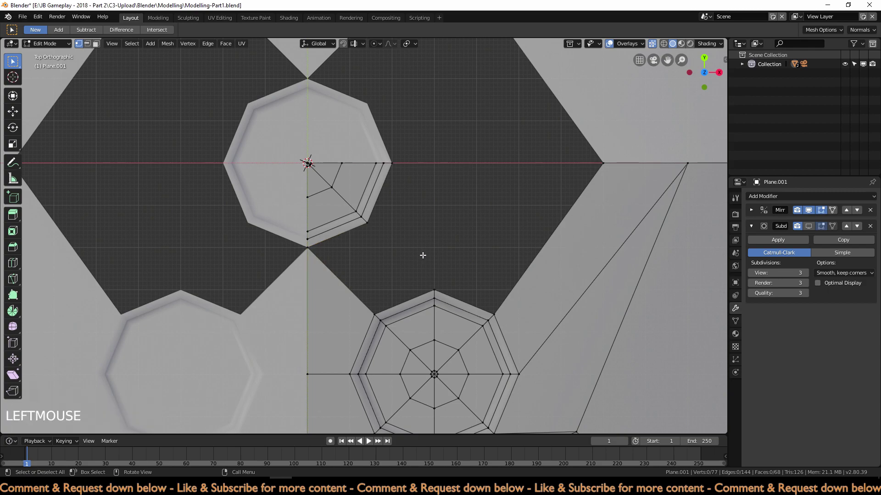
left_click(319, 249, "shift")
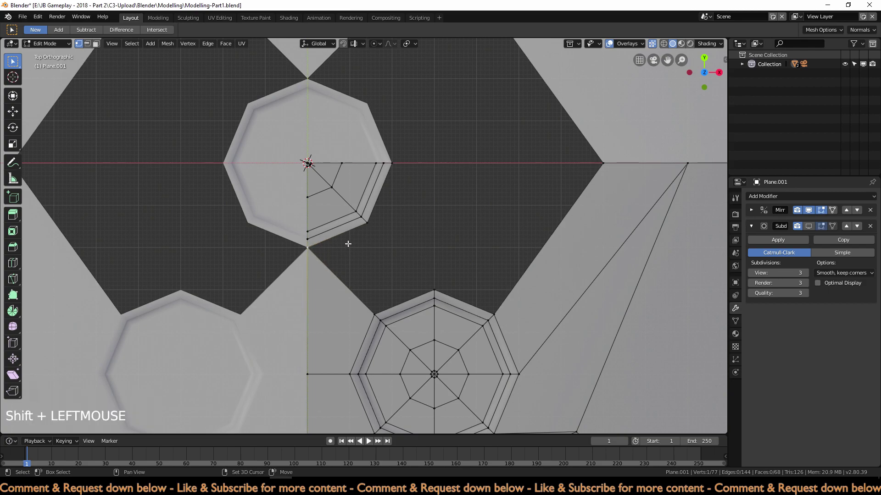
left_click(367, 224, "shift")
left_click(434, 290, "shift")
left_click(375, 315, "shift")
key("f")
left_click(454, 239)
Step: Extrude the gap's outermost X-axis vertex -0.3 m along X, and fill a face from that edge to the corner disc's upper-right edge
middle_click_drag(454, 240, 434, 307, "shift")
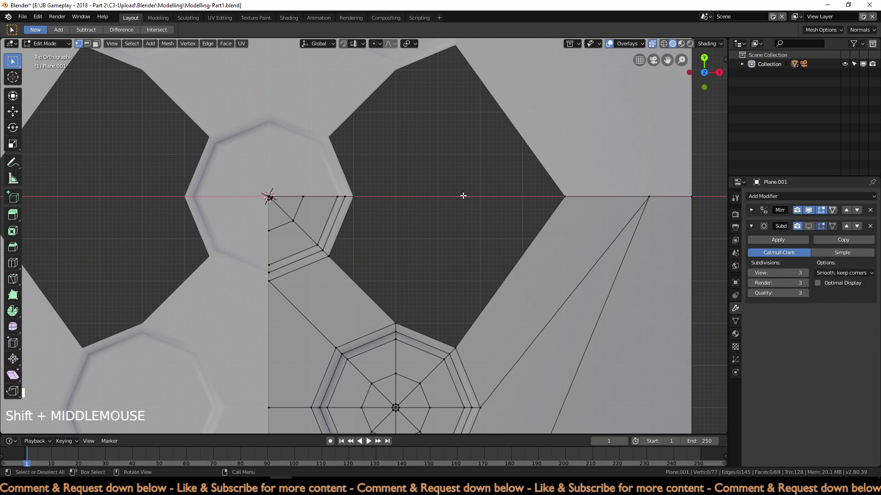
left_click(563, 196)
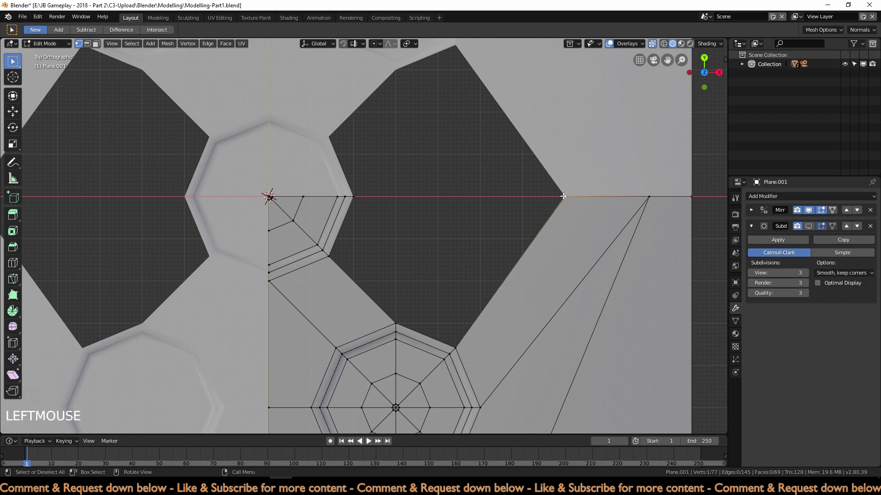
key("e")
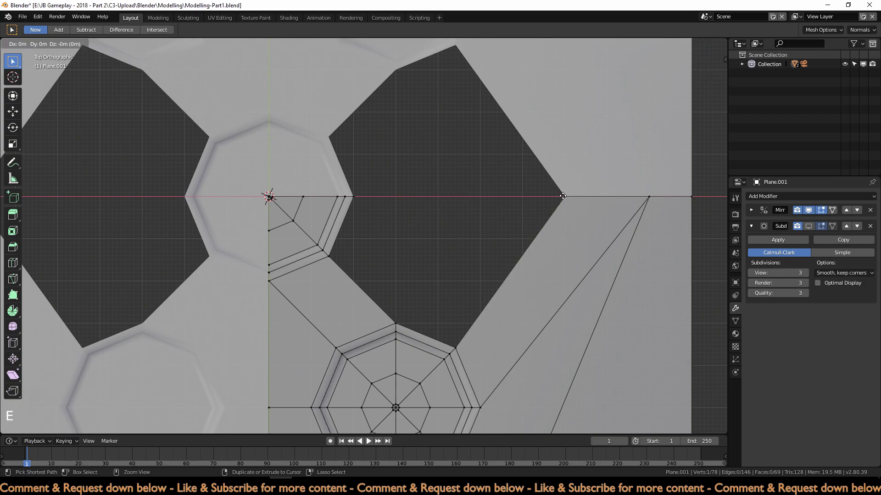
left_click(439, 197, "ctrl")
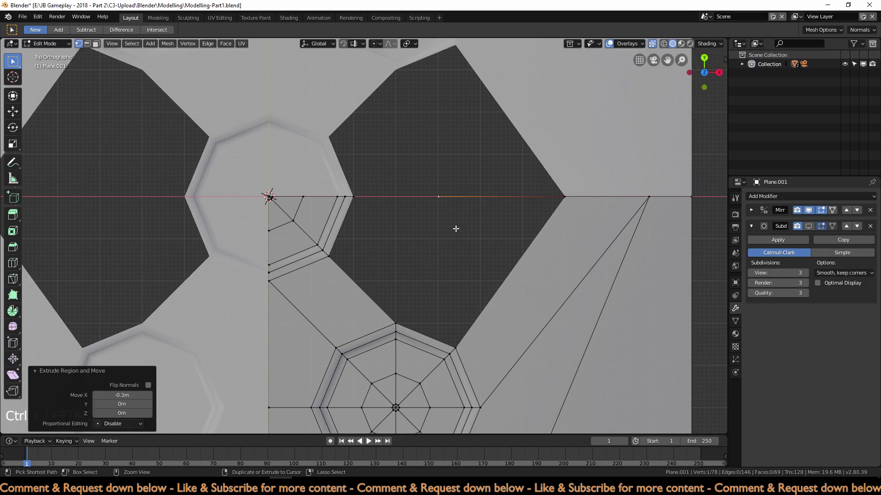
left_click(395, 324, "shift")
left_click(455, 348, "shift")
left_click(547, 203, "shift")
key("f")
Step: Fill the remaining gap between the middle disc, the extruded vertex and the corner disc with a face, and return to Object Mode
left_click(381, 211)
left_click(412, 195, "shift")
left_click(438, 197, "shift")
left_click(395, 325, "shift")
left_click(328, 256, "shift")
key("f")
scroll(366, 260, "down", 5)
left_click(623, 266)
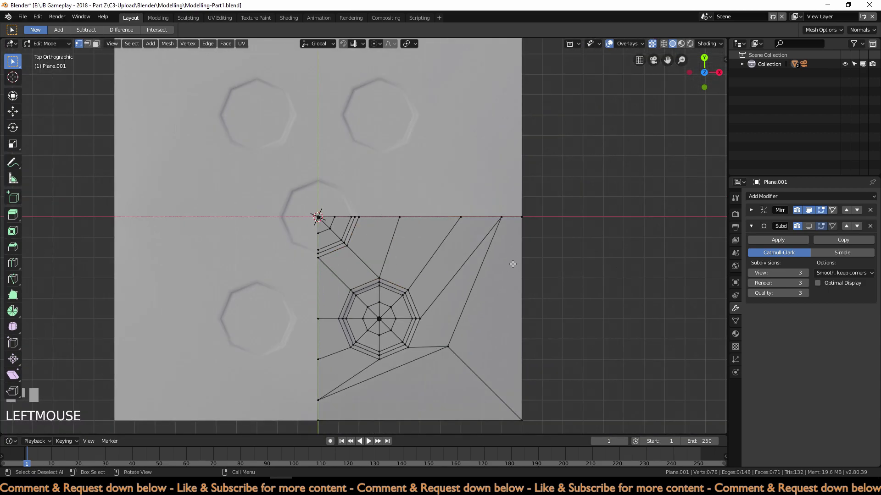
key("Tab")
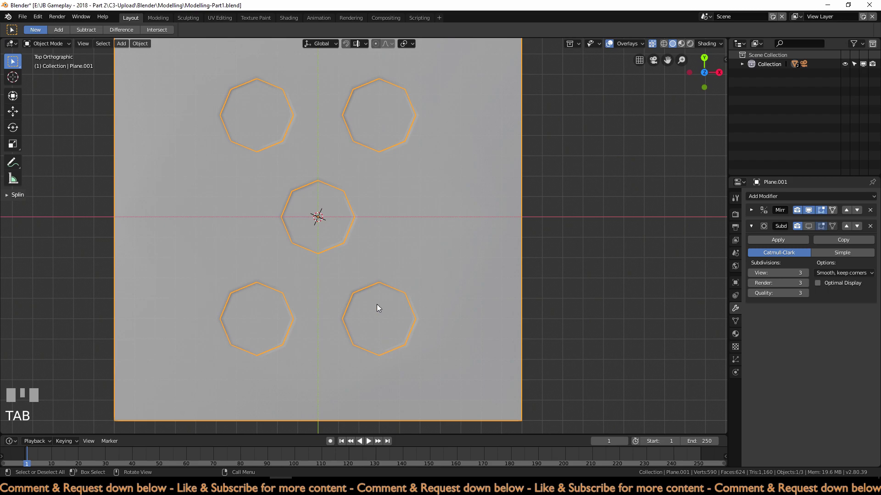
Step: In wireframe shading, select the whole corner disc of the five-disc panel and move it 0.1 m along X
scroll(406, 303, "up", 3)
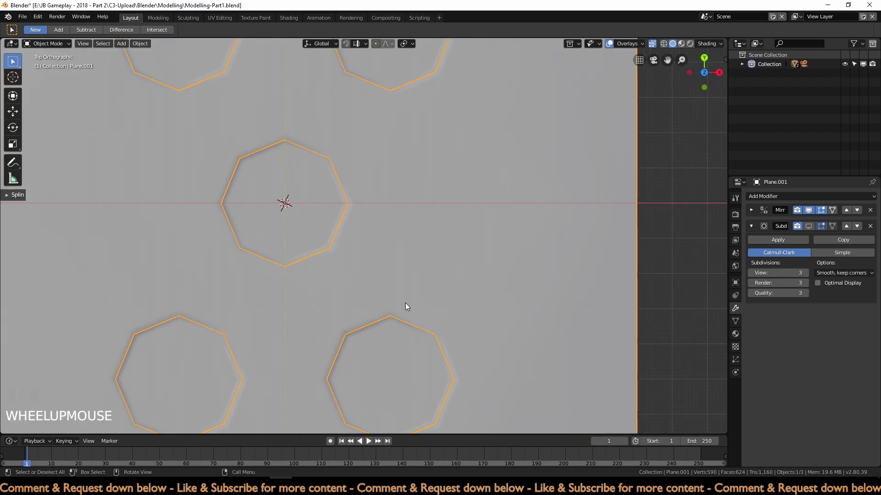
key("Tab")
middle_click_drag(415, 311, 438, 195, "shift")
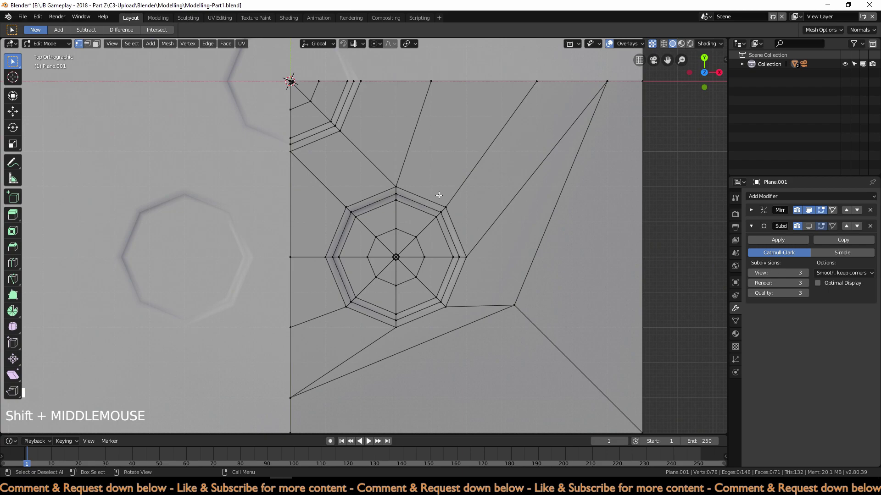
key("z")
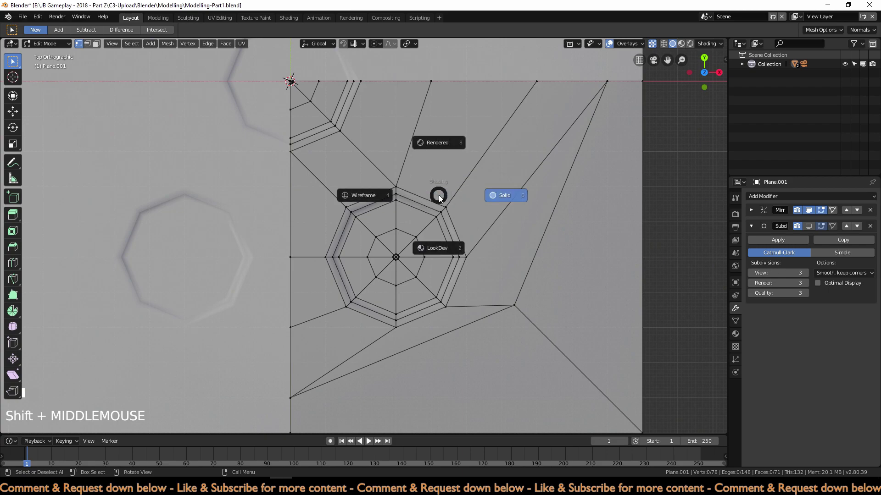
left_click(378, 196)
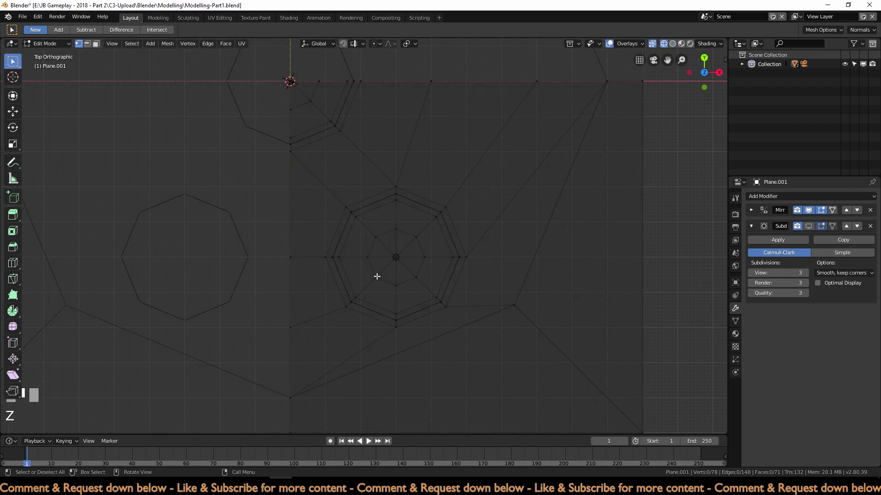
middle_click_drag(454, 216, 472, 256, "shift")
key("b")
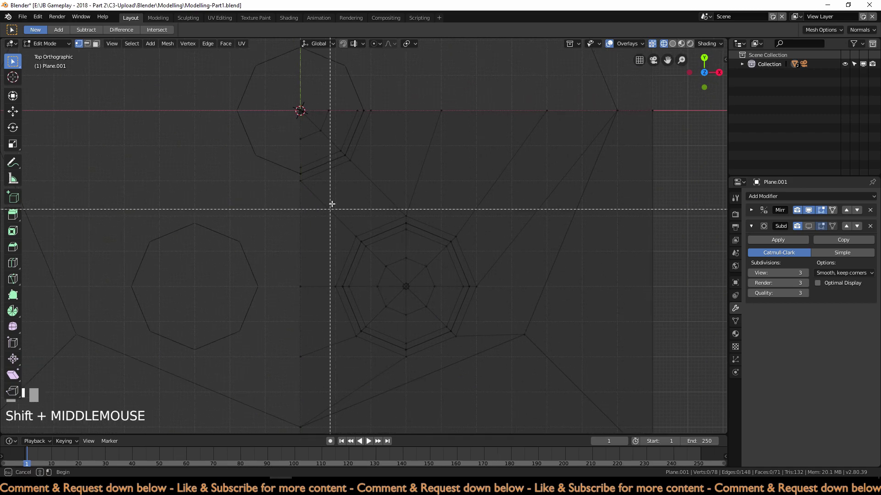
left_click_drag(323, 203, 482, 365)
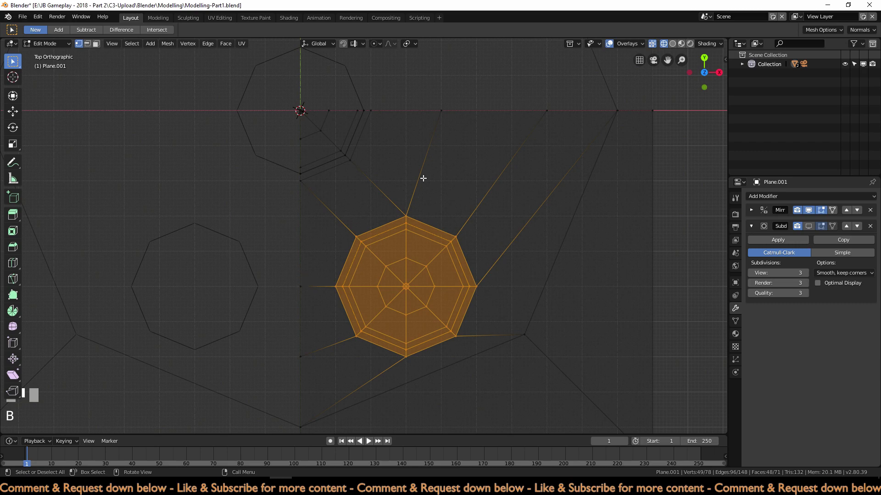
key("g")
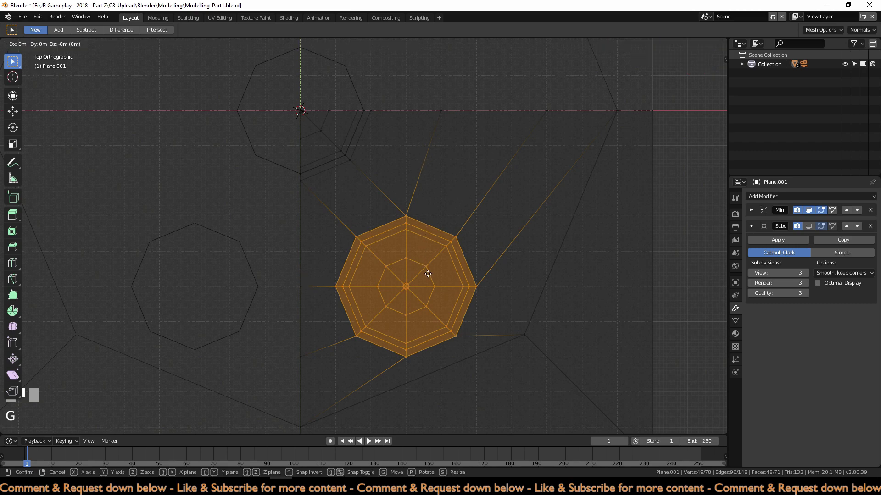
key("x")
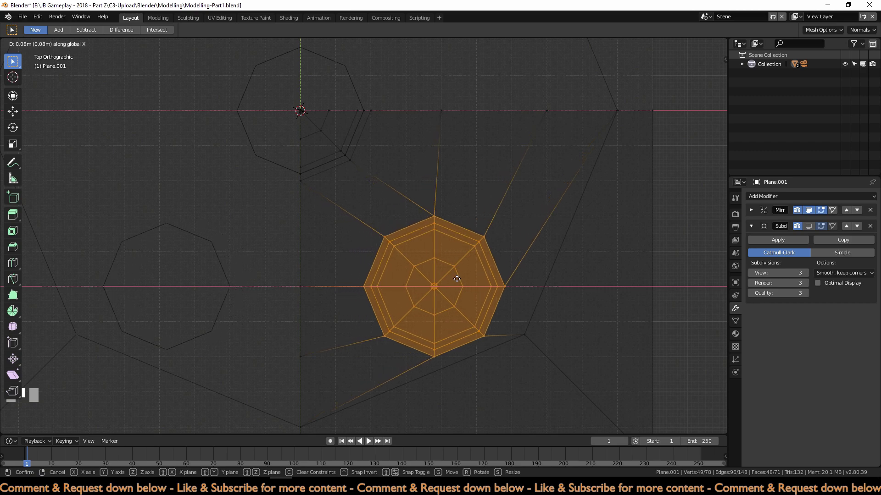
left_click(462, 279)
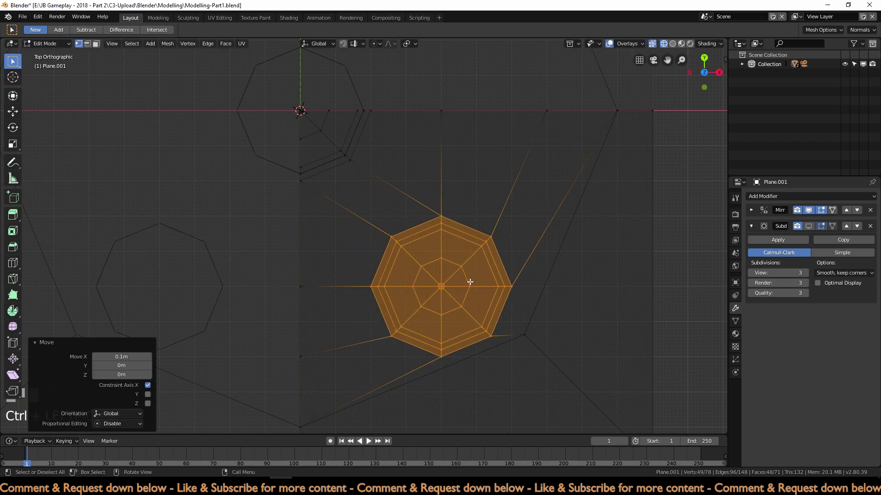
Step: Move the selected corner disc 0.1 m along Y, and return to Object Mode with solid shading
key("g")
key("y")
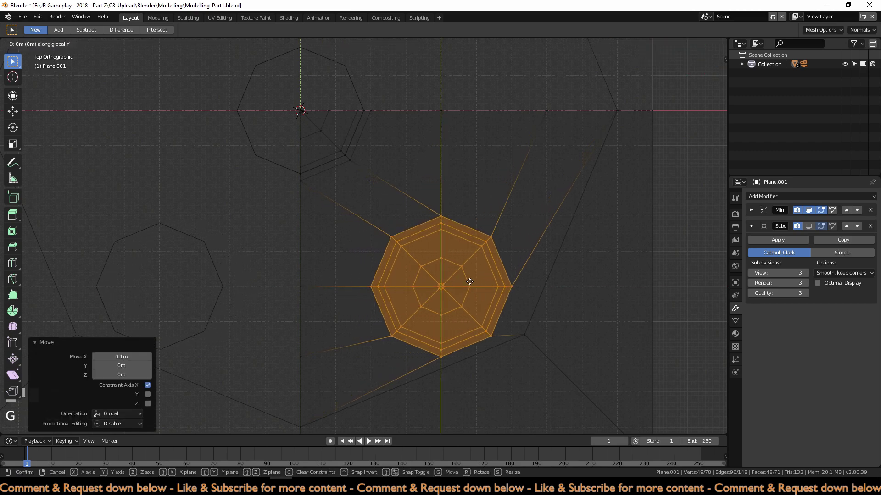
left_click(454, 200)
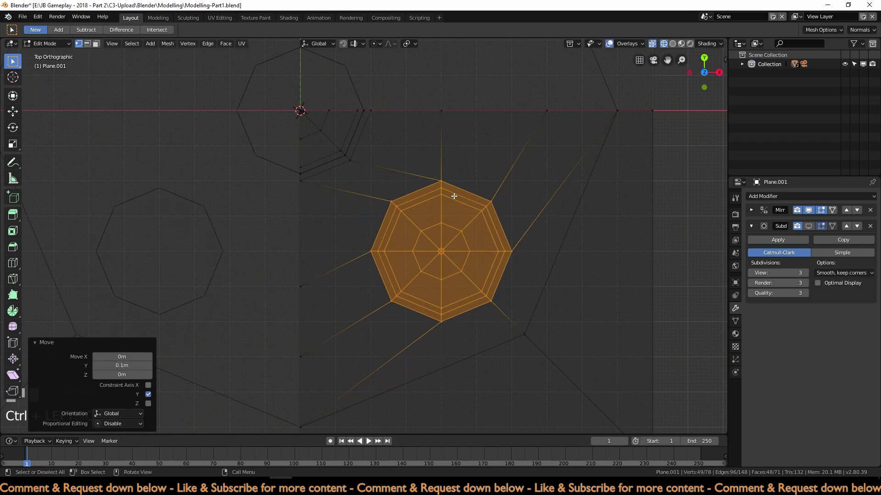
scroll(443, 178, "down", 2)
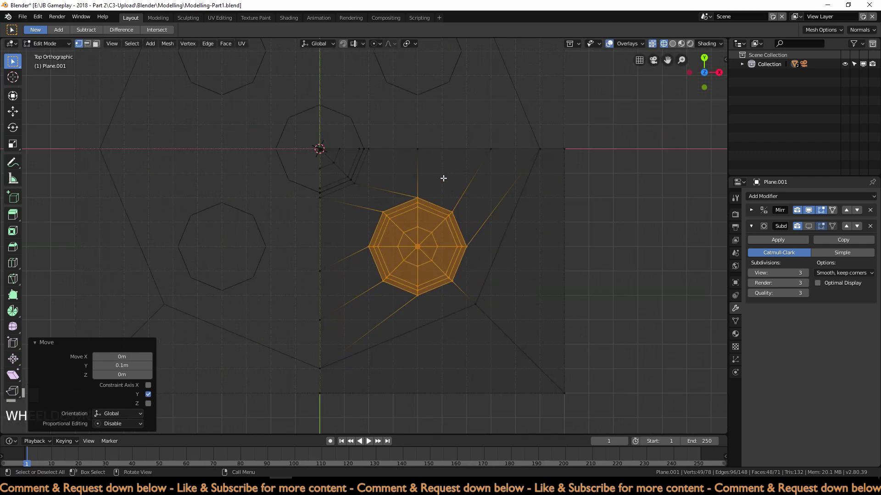
key("Tab")
key("z")
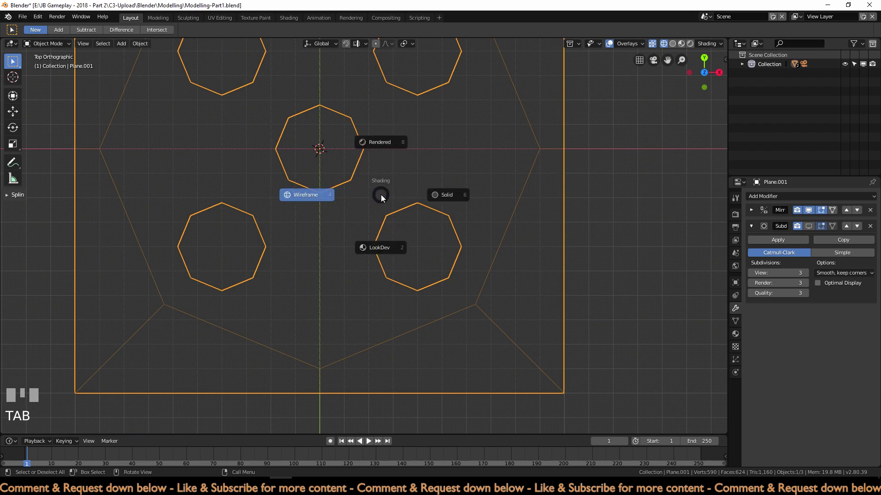
left_click(445, 195)
Step: From the top view, move the five-disc panel 7 m along X and 5 m along Y, flush beside the six-disc panel
middle_click_drag(448, 234, 370, 319)
scroll(446, 200, "down", 3)
key("KP_7")
scroll(454, 268, "down", 4)
scroll(456, 281, "down", 3)
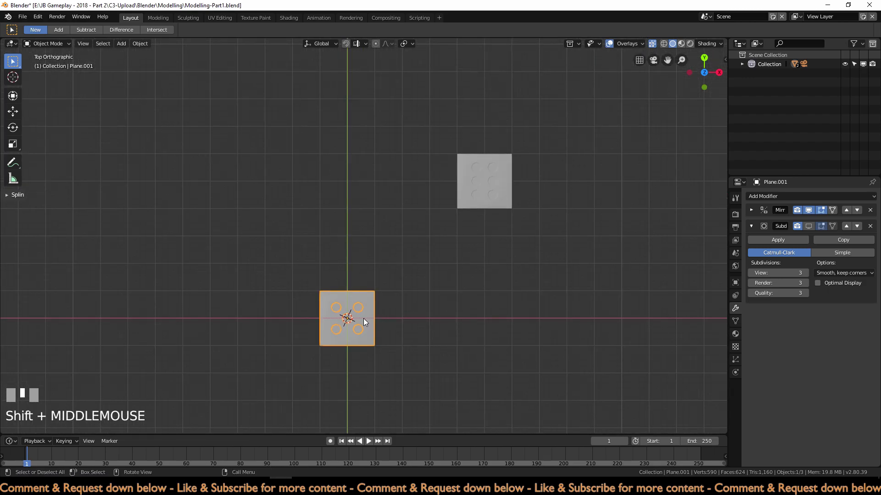
key("g")
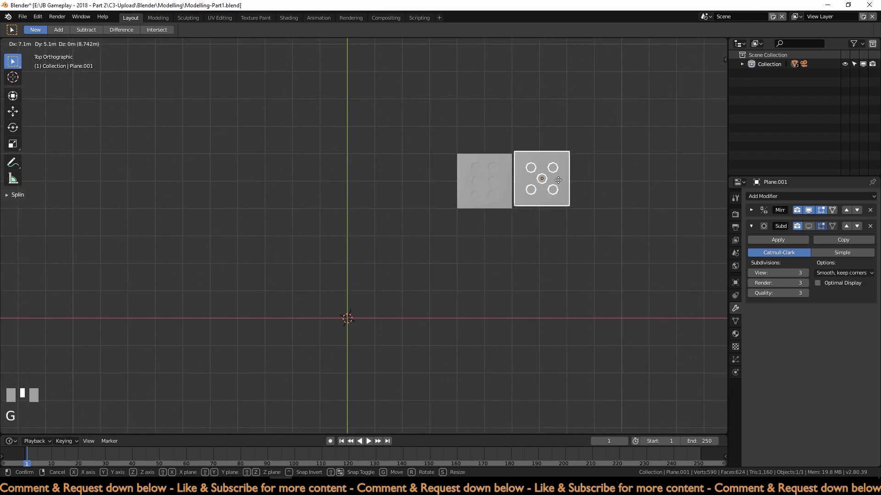
left_click(557, 178)
Step: Duplicate the five-disc panel and center the copy on the world origin, -7 m in X and -5 m in Y
middle_click_drag(532, 200, 537, 165, "shift")
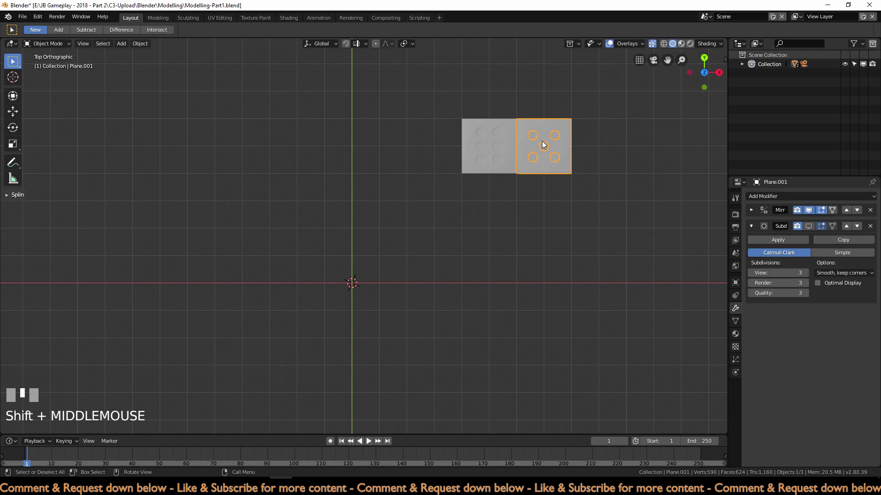
key("shift+d")
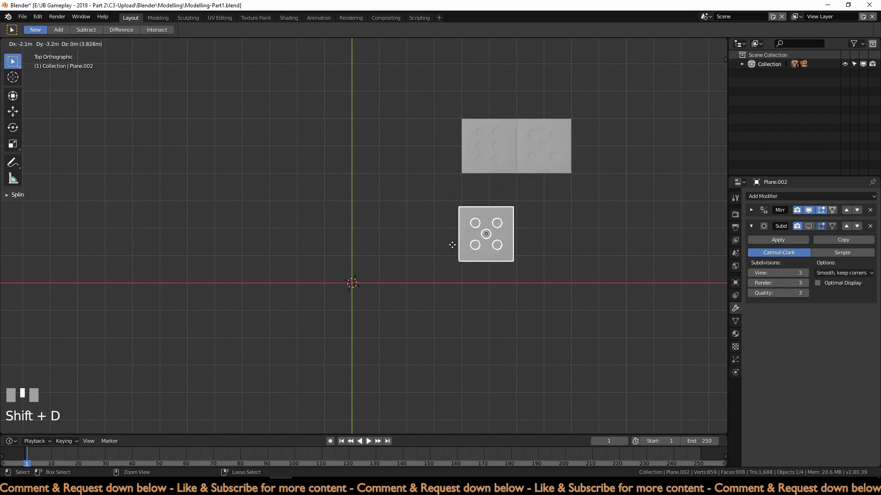
left_click(366, 293, "ctrl")
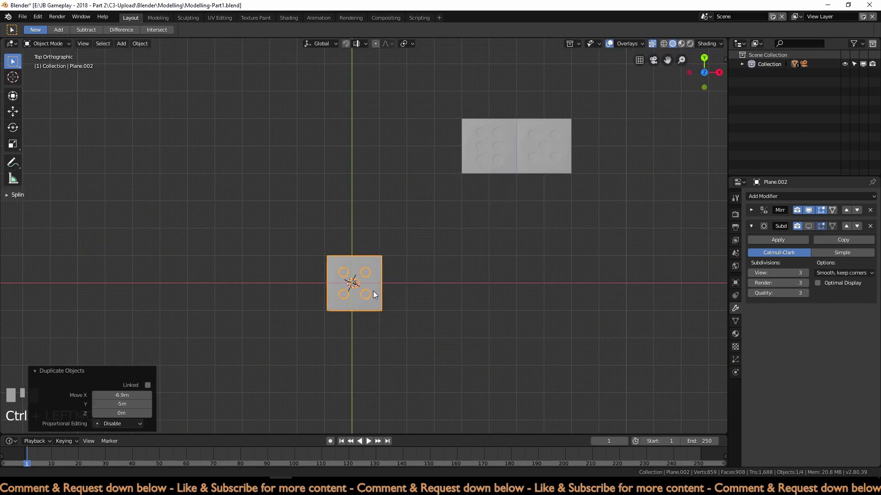
scroll(390, 249, "up", 3)
key("g")
left_click(386, 249)
scroll(483, 290, "up", 3)
scroll(484, 293, "up", 2)
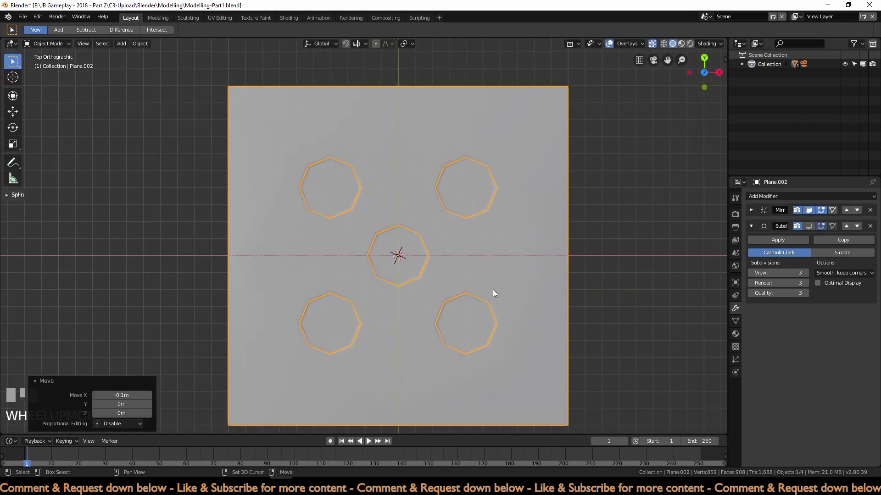
Step: In Edit Mode, select all vertices of the copy's middle disc and delete them
middle_click_drag(493, 293, 452, 261, "shift")
key("Tab")
scroll(622, 276, "up", 2)
left_click(622, 275)
key("b")
left_click_drag(322, 194, 408, 273)
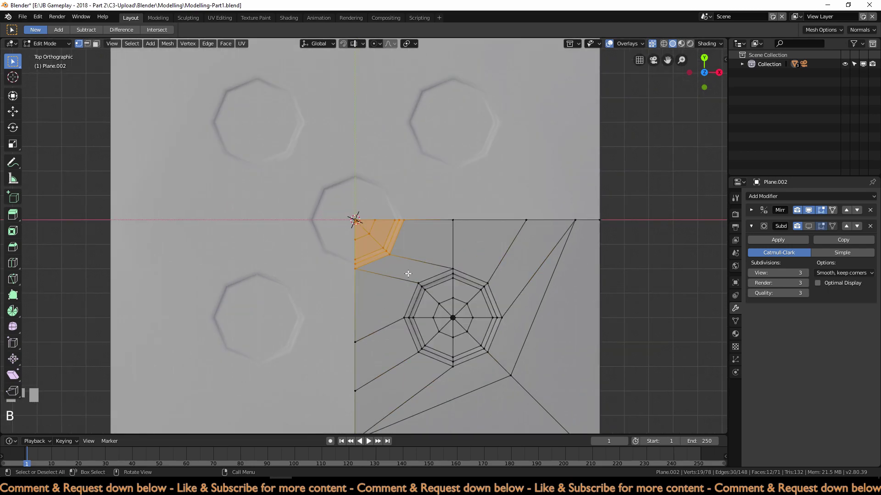
key("x")
left_click(401, 246)
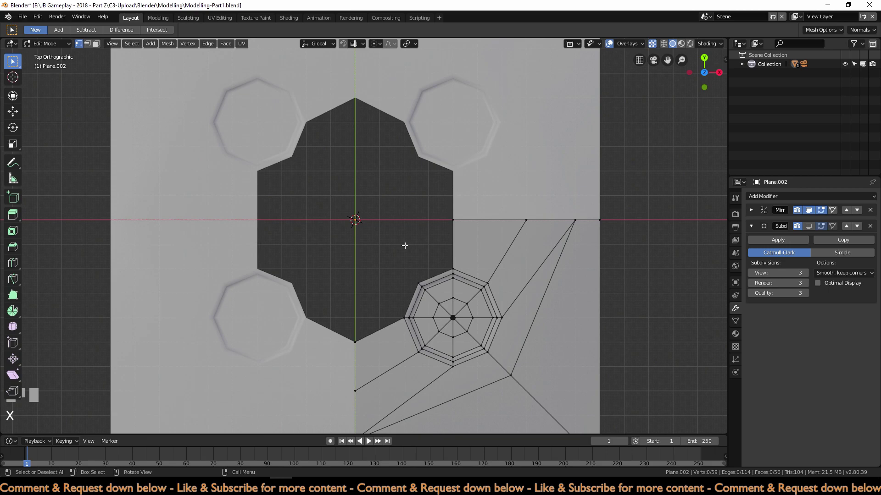
Step: Extrude the gap's X-axis vertex -0.4 m along X to the panel's center
scroll(404, 245, "up", 1)
key("b")
left_click_drag(442, 218, 459, 234)
key("e")
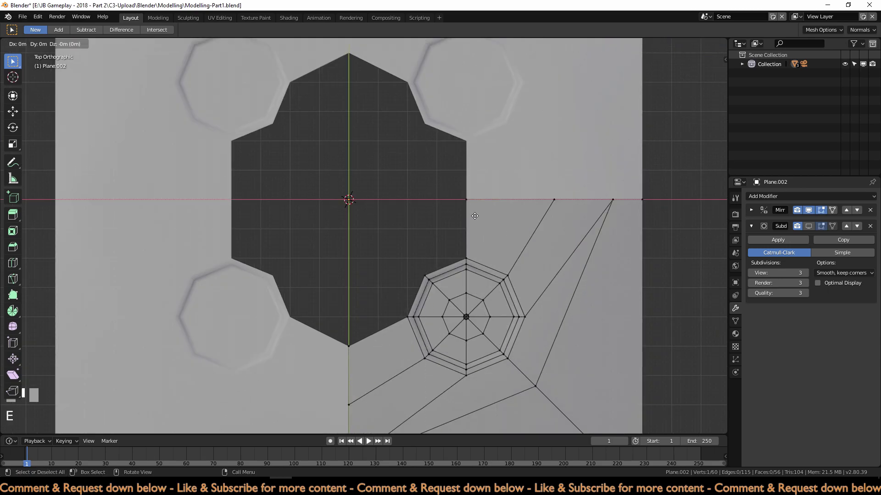
left_click(357, 210)
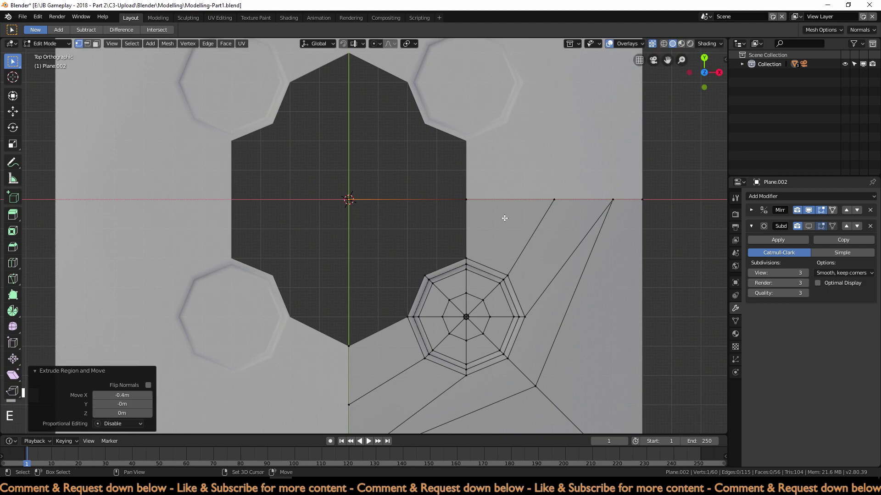
Step: Fill a face between the extruded edge along the X axis and the corner disc's upper-left outer edge
left_click(466, 199, "shift")
left_click(466, 260, "shift")
left_click(425, 275, "shift")
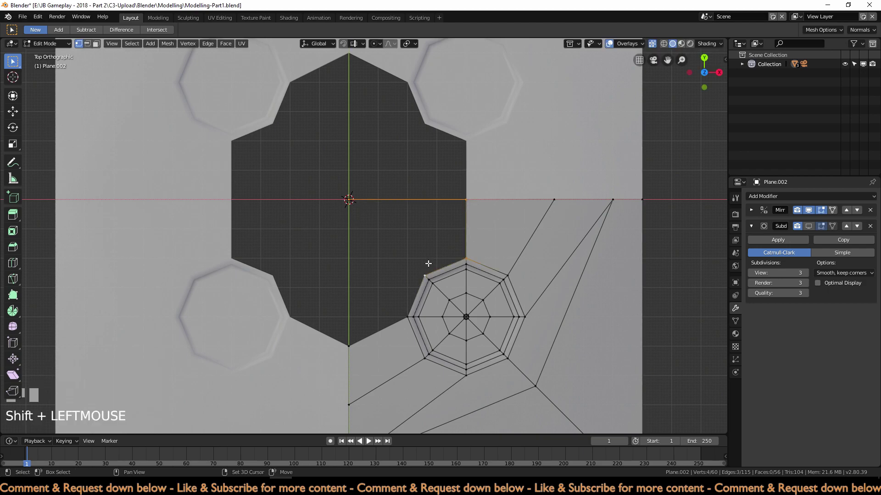
key("f")
Step: Fill the remaining gap between the center vertex, the corner disc's left edge and the center-line vertex, and return to Object Mode
left_click(360, 265)
left_click(347, 201, "shift")
left_click(425, 275, "shift")
left_click(408, 316, "shift")
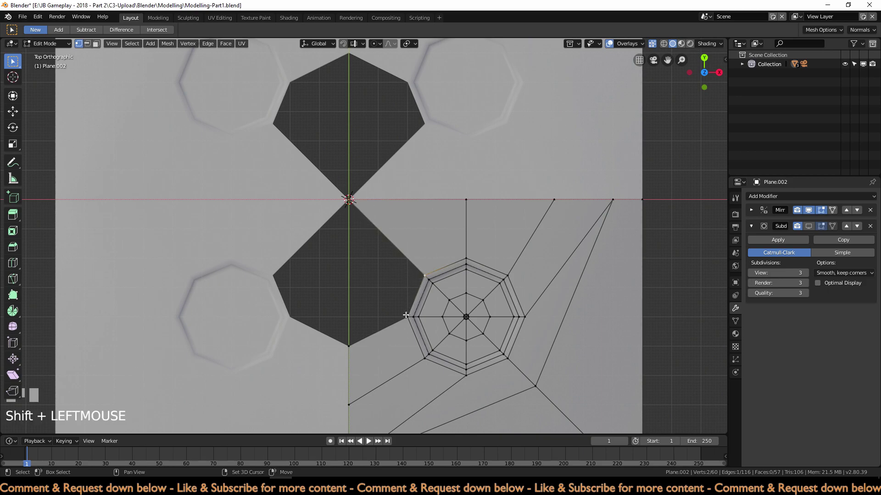
left_click(349, 346, "shift")
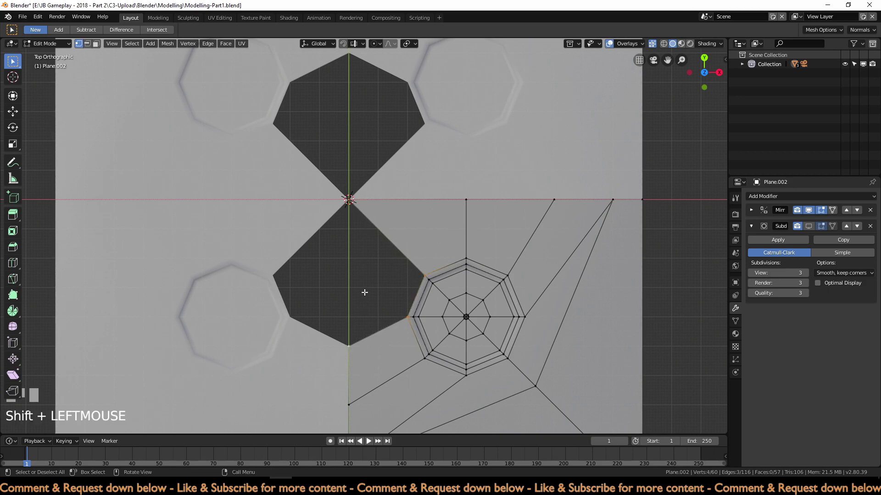
key("f")
scroll(364, 289, "down", 5)
key("Tab")
Step: Move the four-disc panel 9 m along X and 5 m along Y, flush beside the five-disc panel
scroll(491, 285, "down", 7)
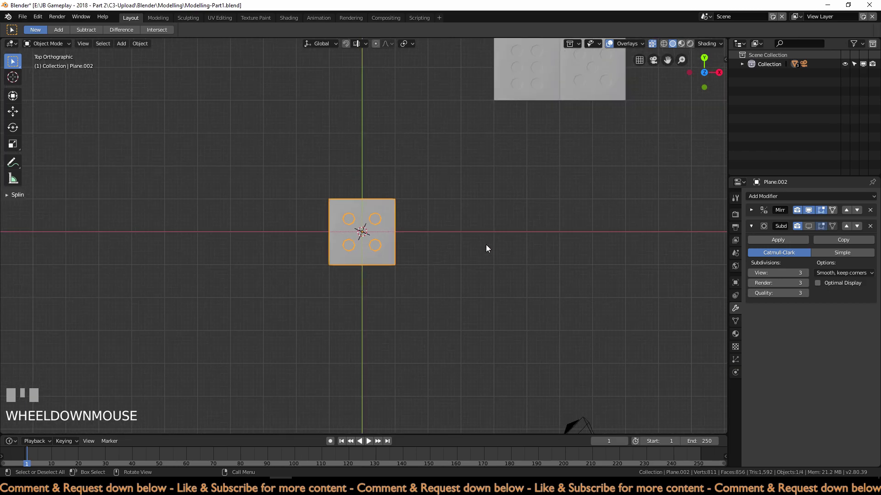
scroll(468, 229, "down", 2)
middle_click_drag(449, 233, 423, 281, "shift")
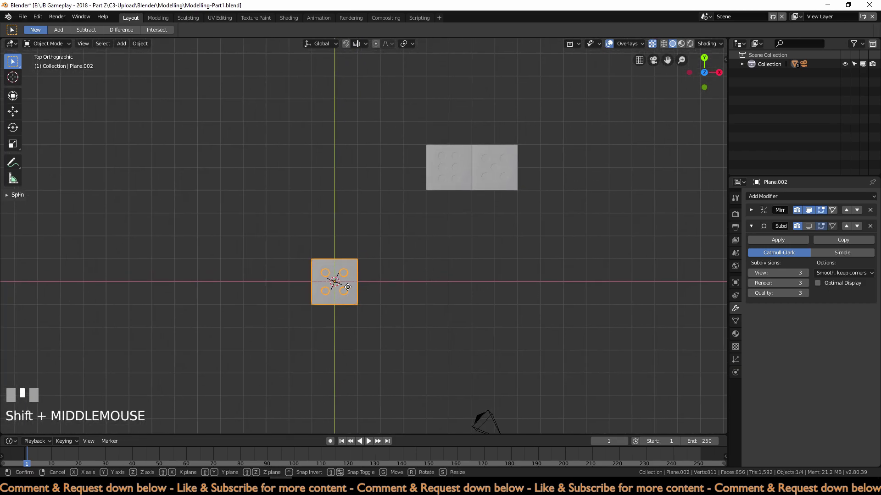
key("g")
left_click(546, 179)
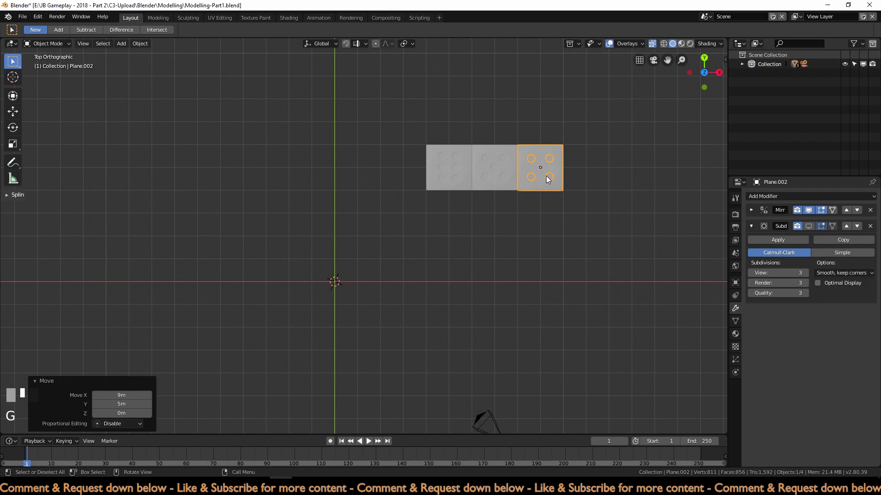
Step: Duplicate the five-disc panel again and place the copy at the world origin, -7 m in X and -5 m in Y
left_click(495, 178)
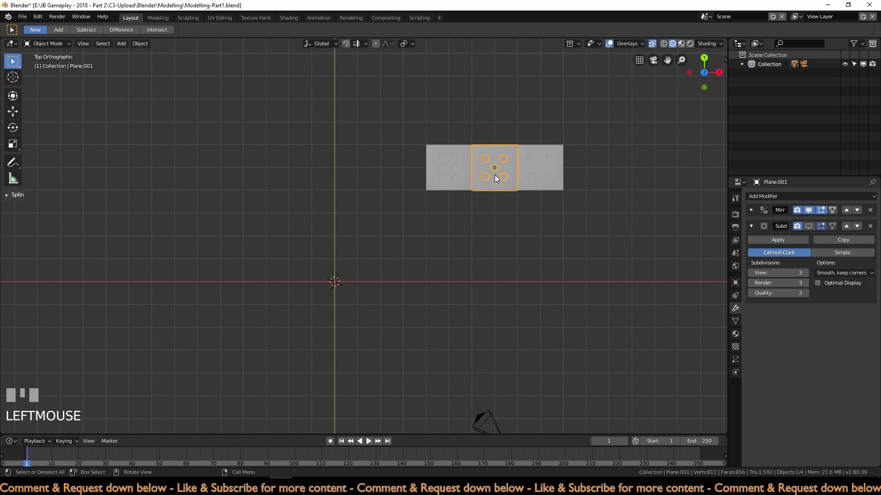
key("shift+d")
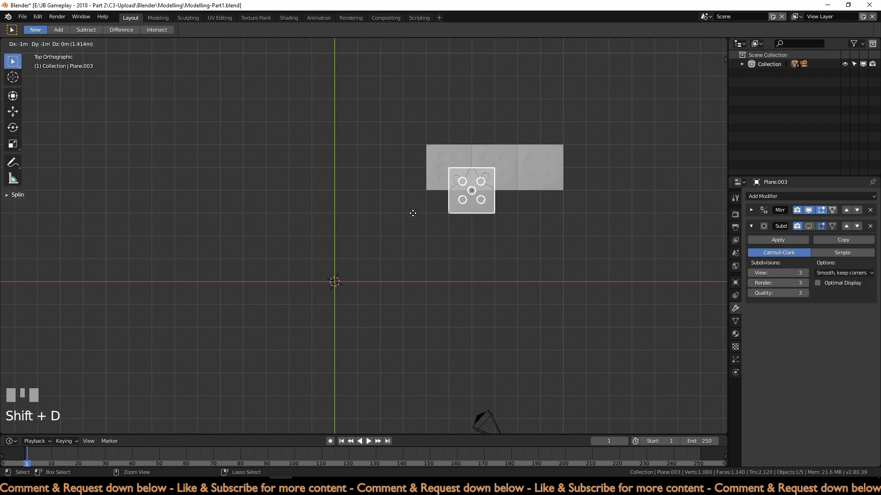
left_click(371, 314)
scroll(370, 314, "up", 8)
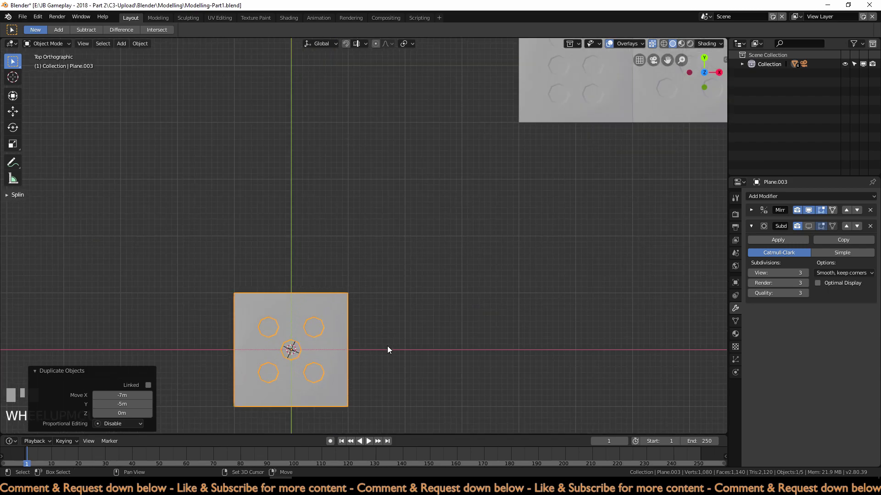
Step: Collapse the Subdivision Surface settings and apply the Mirror modifier on the new copy at the origin
left_click(751, 226)
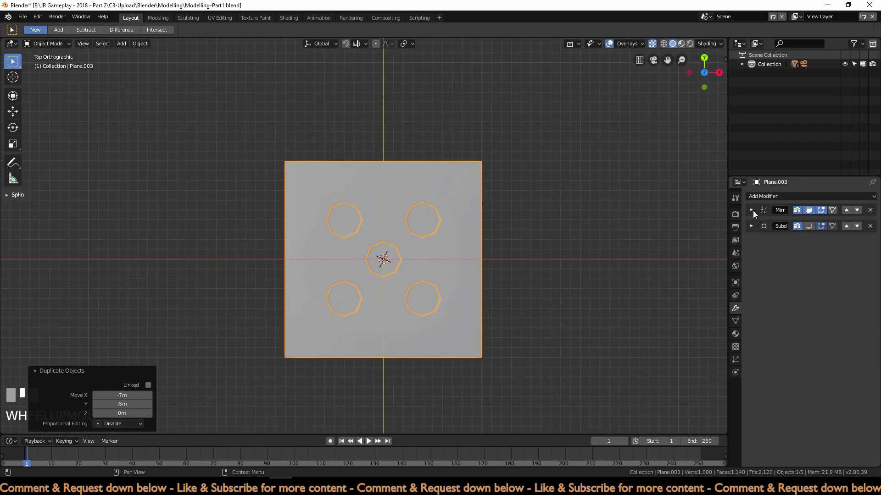
left_click(752, 210)
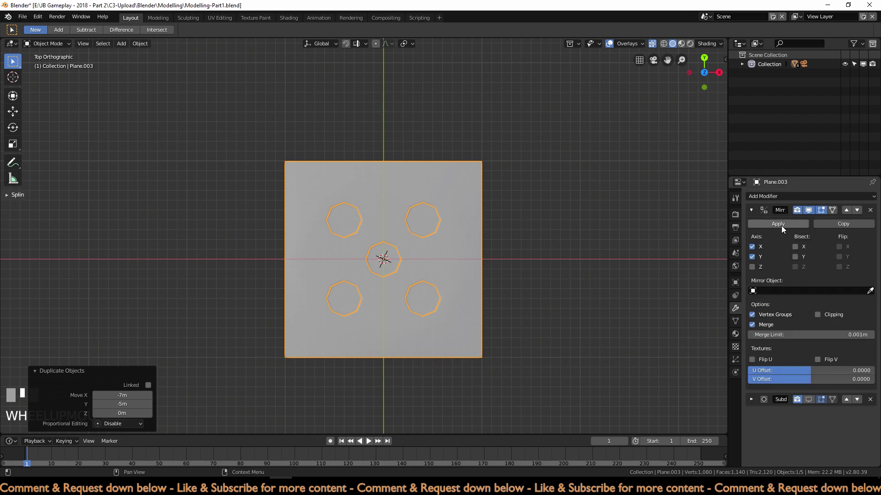
left_click(781, 223)
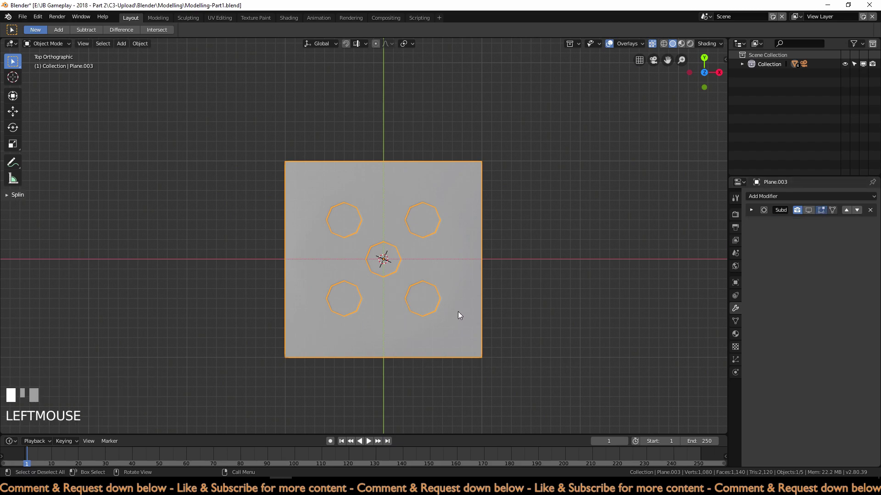
Step: Enter Edit Mode on the panel at the origin and delete the vertices of its lower-right disc
middle_click_drag(378, 262, 378, 235, "shift")
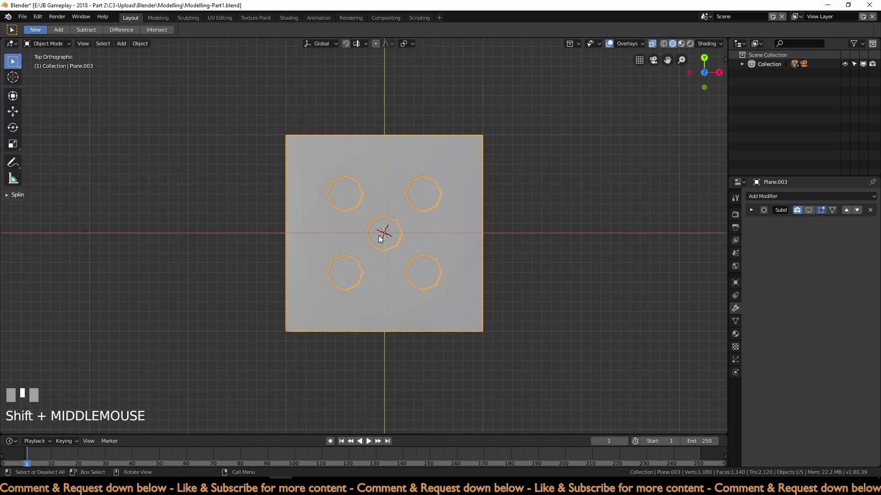
scroll(388, 246, "up", 1)
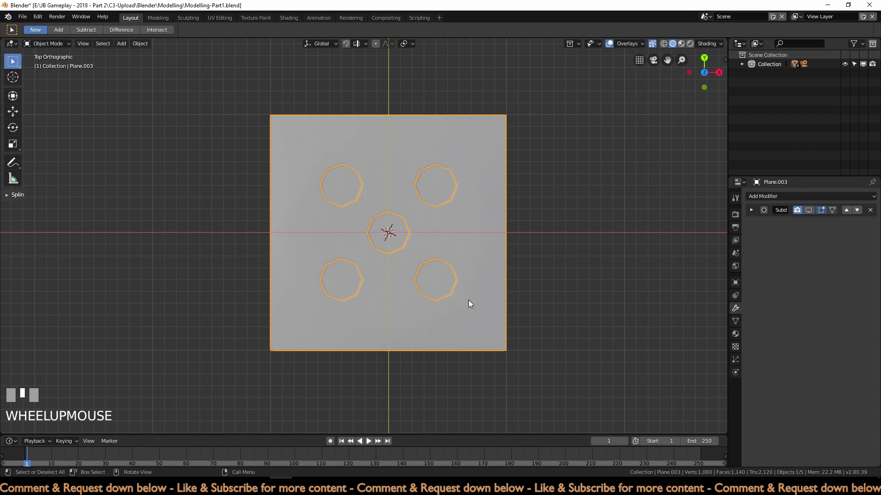
key("Tab")
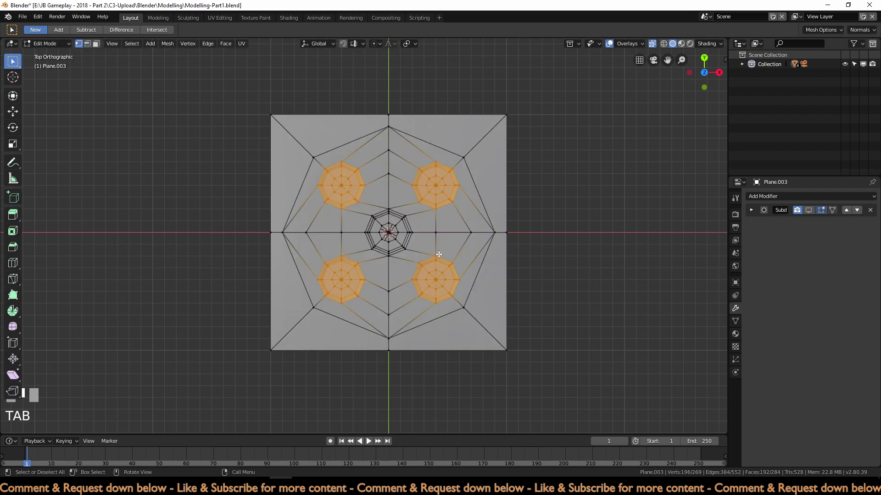
left_click(560, 285)
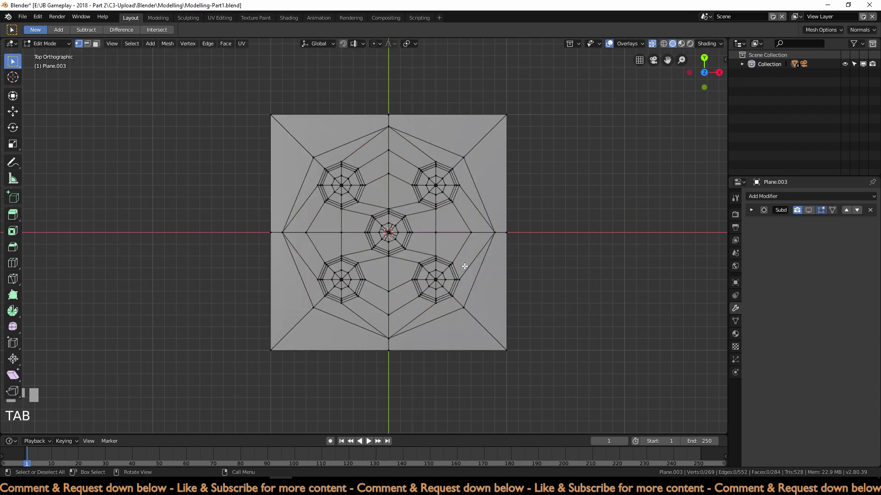
scroll(464, 267, "up", 2)
middle_click_drag(466, 264, 441, 270, "shift")
scroll(440, 270, "up", 1)
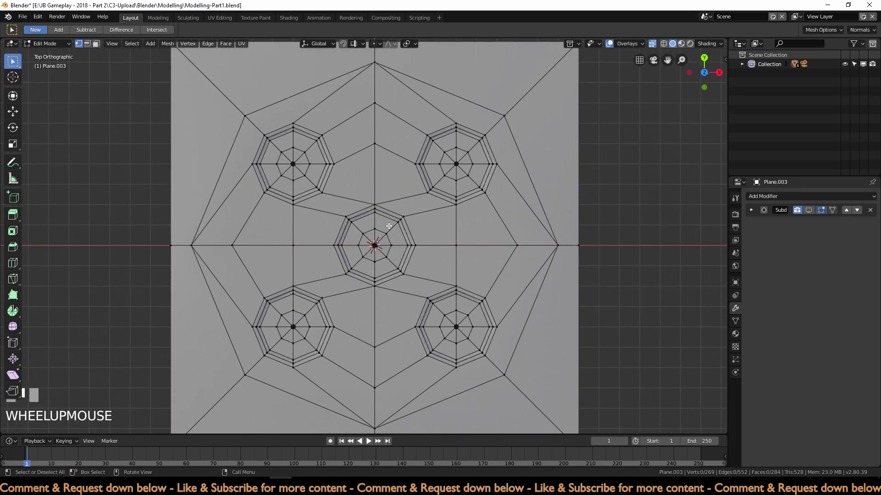
key("b")
left_click_drag(409, 278, 507, 372)
key("x")
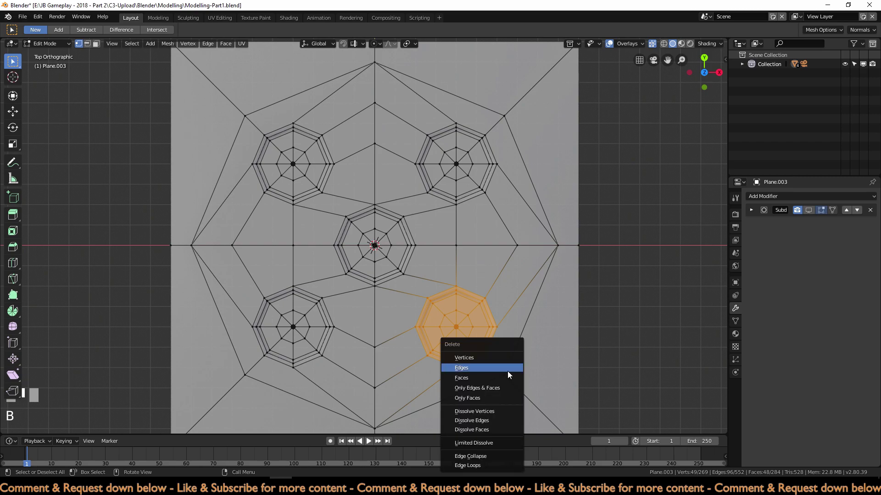
left_click(505, 357)
Step: Delete the vertices of the diagonally opposite upper-left disc
key("b")
left_click_drag(247, 120, 338, 210)
key("x")
left_click(339, 210)
Step: Extrude the lower-right hole's corner vertex -0.2 m in X and 0.2 m in Y, then fill a face across to the two lowest center-line vertices
middle_click_drag(447, 309, 456, 257, "shift")
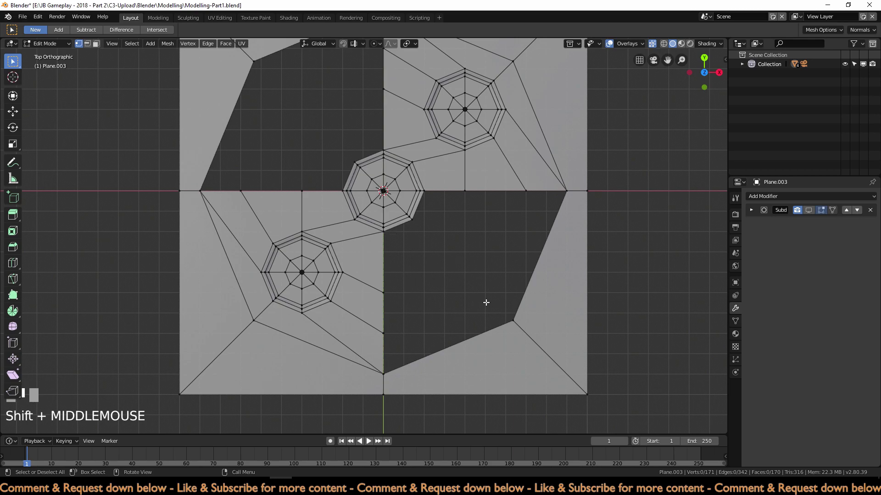
key("b")
left_click_drag(497, 299, 522, 329)
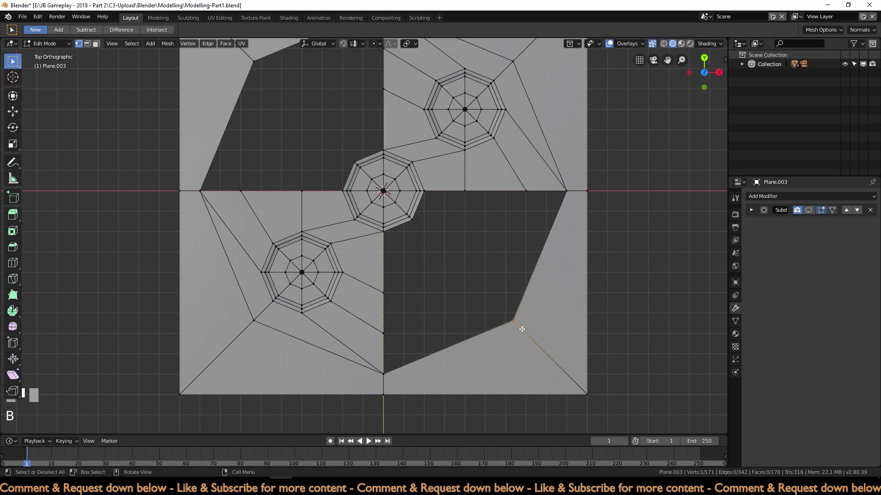
key("e")
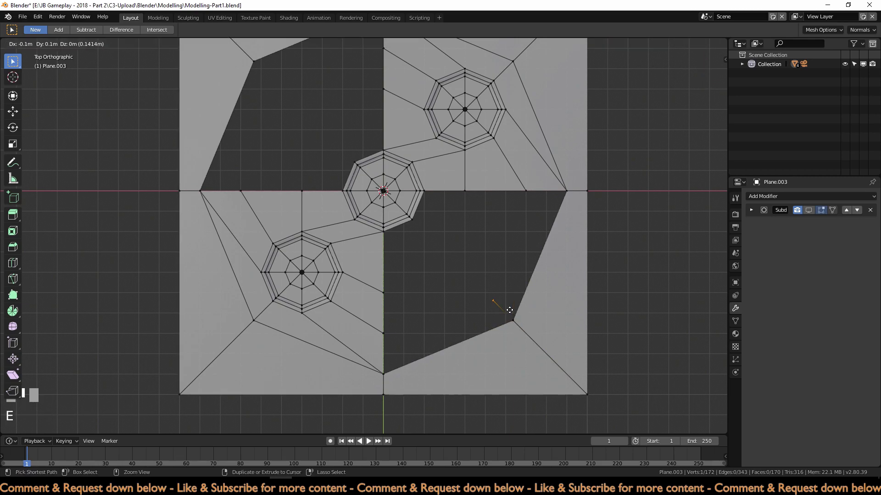
left_click(481, 292)
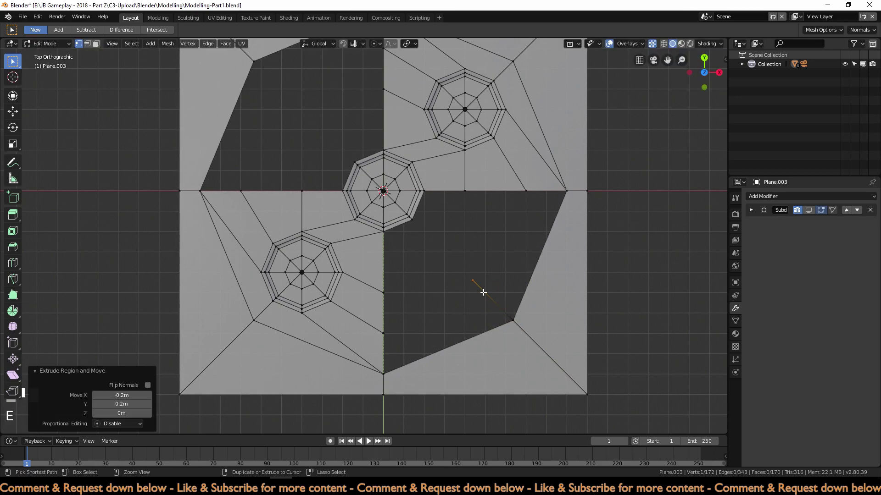
left_click(511, 321, "shift")
left_click(384, 373, "shift")
left_click(383, 333, "shift")
key("f")
left_click(442, 269)
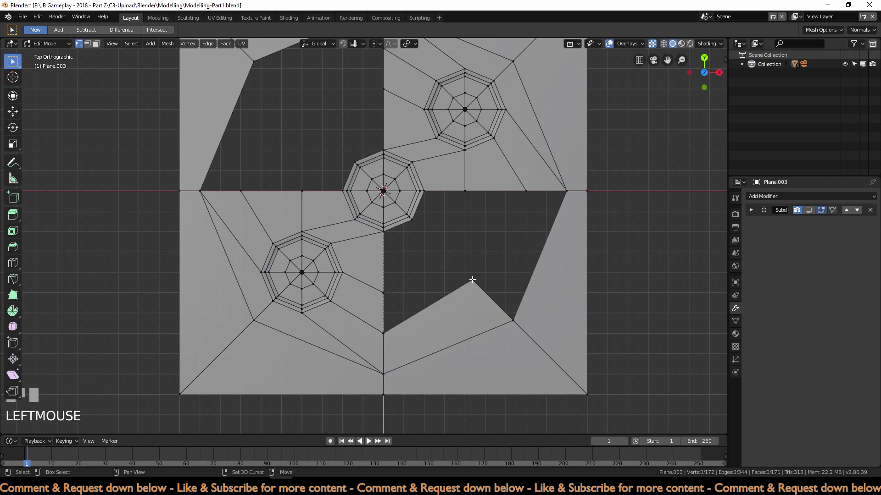
Step: Extrude the new vertex another -0.1 m in X and 0.1 m in Y and fill a second face up to the next center-line vertex
left_click(473, 281, "shift")
key("e")
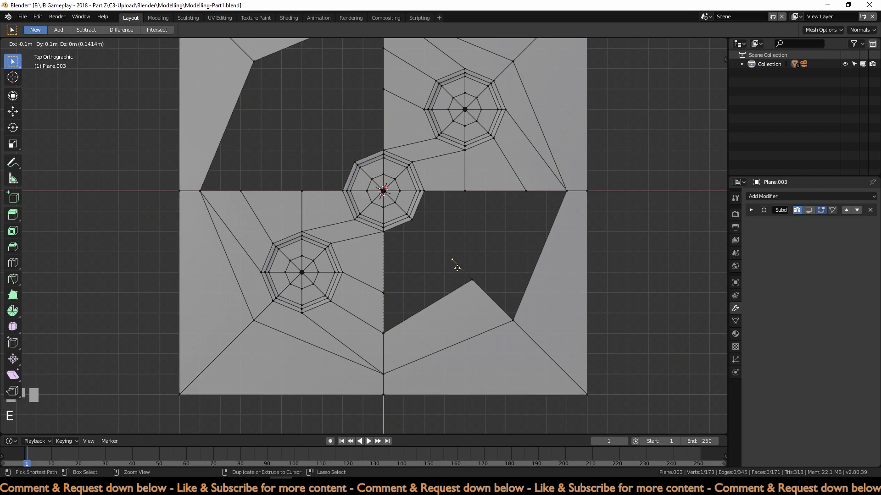
left_click(453, 261)
left_click(383, 292, "shift")
left_click(384, 334, "shift")
left_click(472, 280, "shift")
key("f")
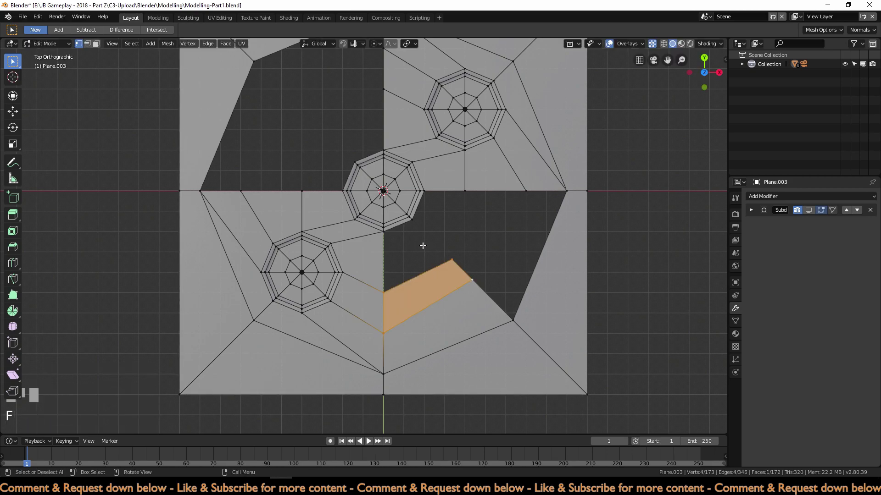
Step: Fill the face between the innermost extruded vertex, the center line and the center disc's lower-right edge
left_click(449, 256)
left_click(384, 292, "shift")
left_click(384, 231, "shift")
left_click(413, 222, "shift")
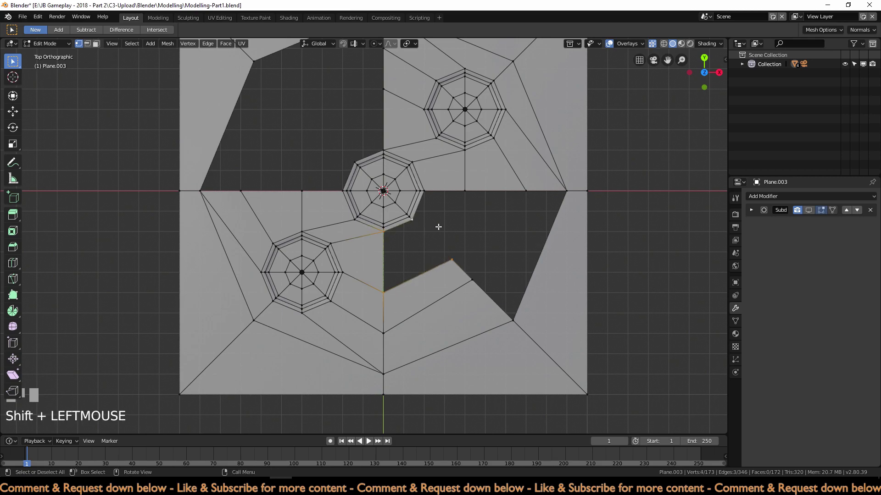
key("f")
left_click(441, 224)
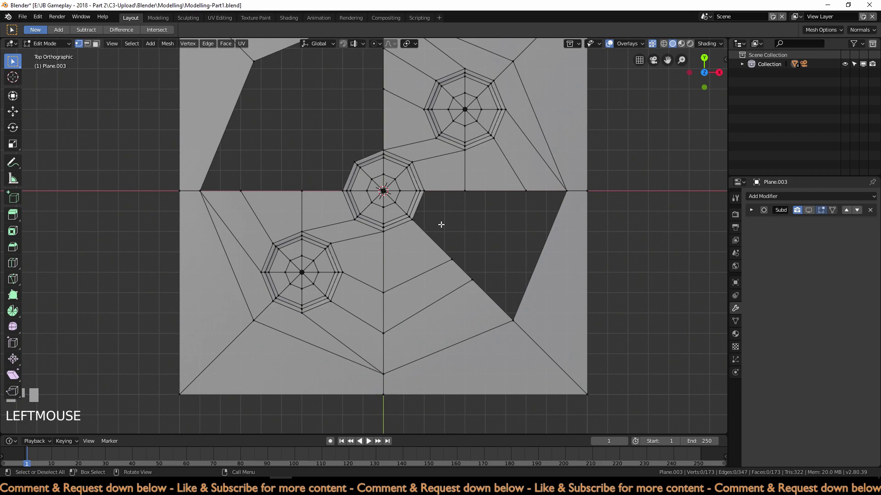
Step: Return to Object Mode and inspect the three-disc panel with its viewport subdivision switched on, then switch it off again
middle_click_drag(404, 124, 288, 159, "shift")
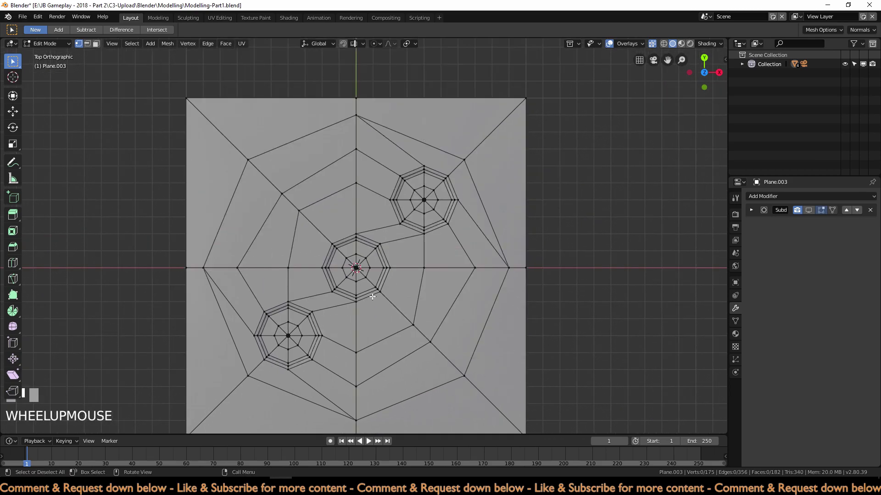
key("Tab")
middle_click_drag(359, 308, 469, 225)
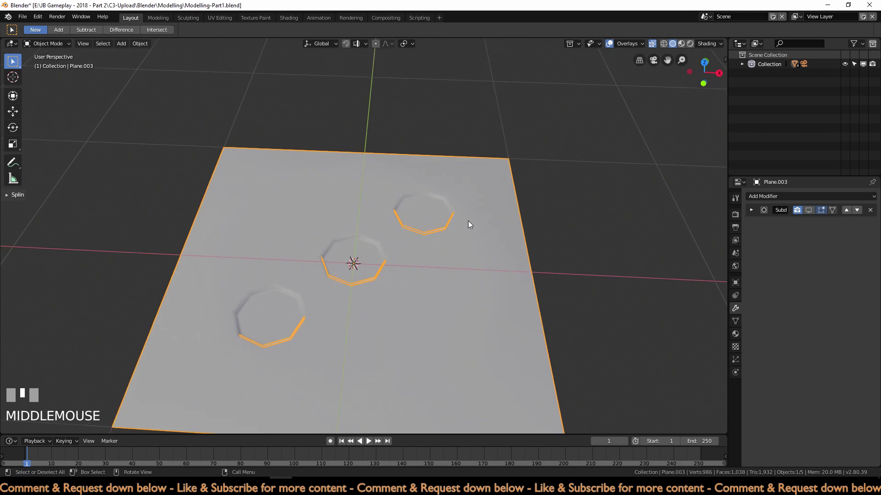
left_click(809, 210)
middle_click_drag(521, 283, 571, 264)
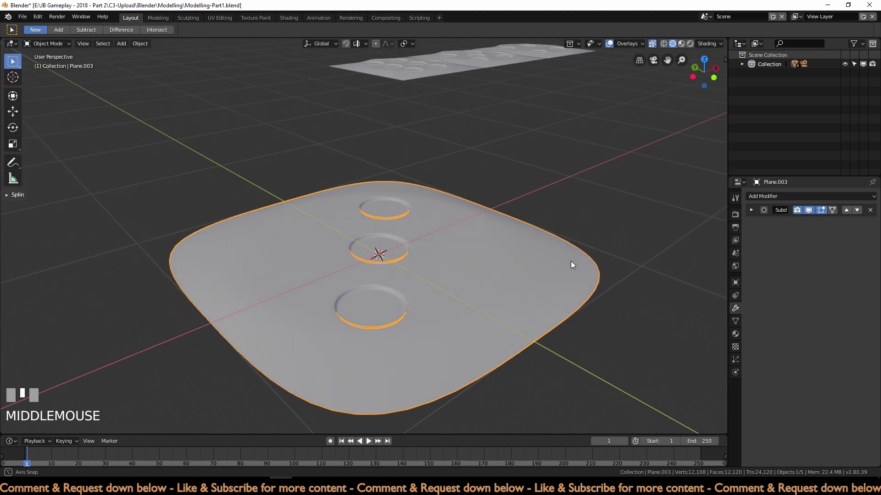
left_click(808, 210)
Step: Move the three-disc panel 11 m along X and 5 m along Y beside the four-disc panel, and place a duplicate at the world origin
key("g")
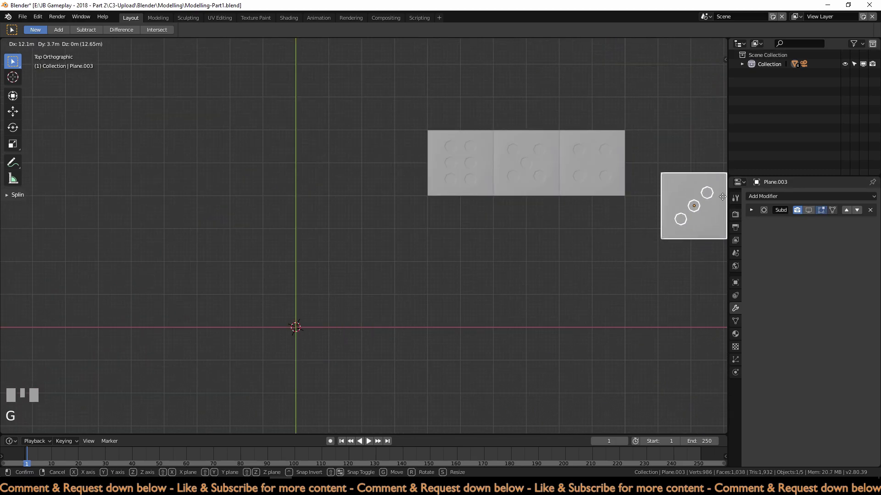
left_click(667, 176, "ctrl")
key("shift+d")
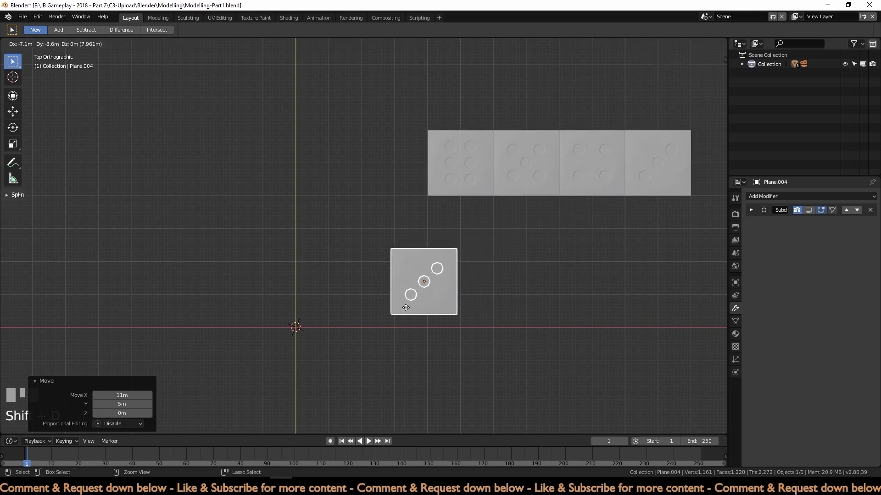
left_click(305, 339, "ctrl")
Step: Enter Edit Mode on the copy at the origin and delete the vertices of its center disc
scroll(496, 320, "up", 2)
scroll(496, 319, "up", 5)
middle_click_drag(578, 308, 495, 228, "shift")
scroll(495, 228, "up", 1)
key("Tab")
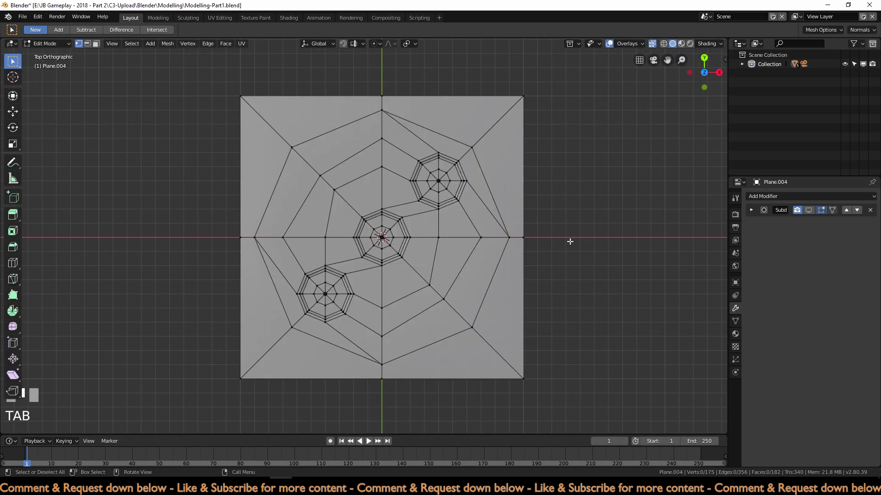
scroll(443, 249, "up", 1)
key("b")
left_click_drag(349, 203, 419, 274)
key("x")
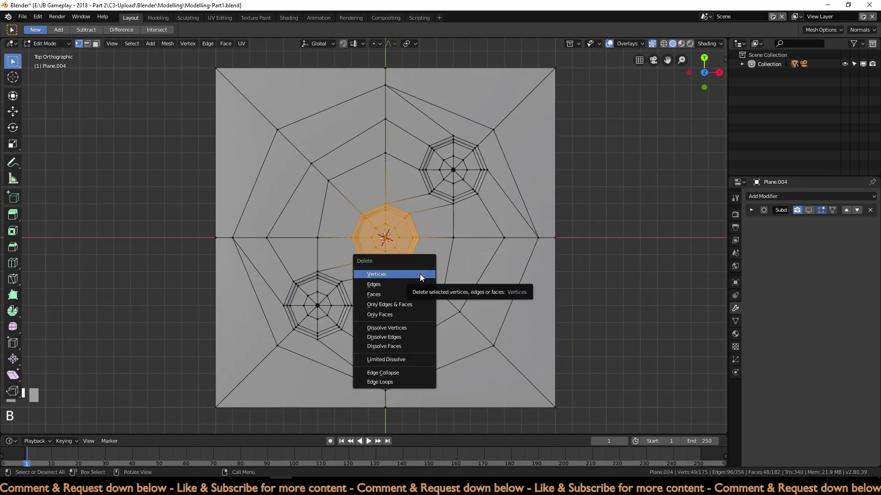
left_click(419, 274)
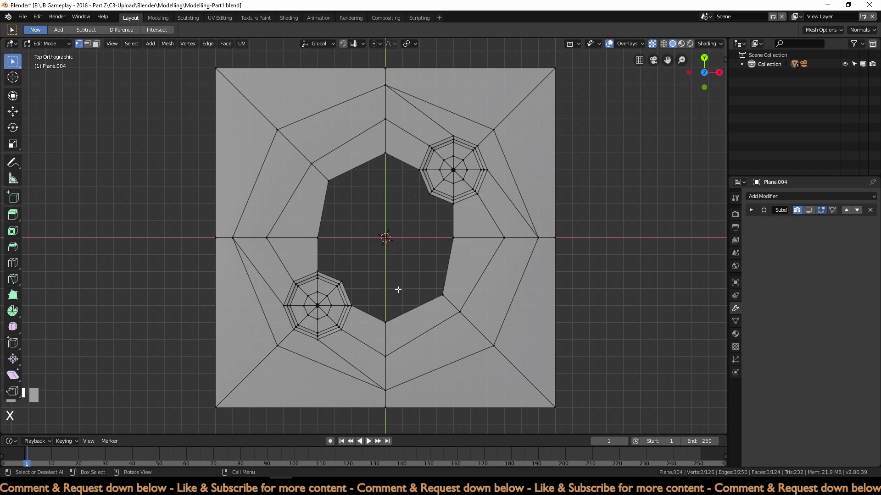
Step: Extrude the hole's bottom center-line vertex 0.5 m along Y to the origin, fill the faces around it, and return to Object Mode
key("b")
left_click_drag(382, 315, 392, 334)
left_click(385, 239, "ctrl")
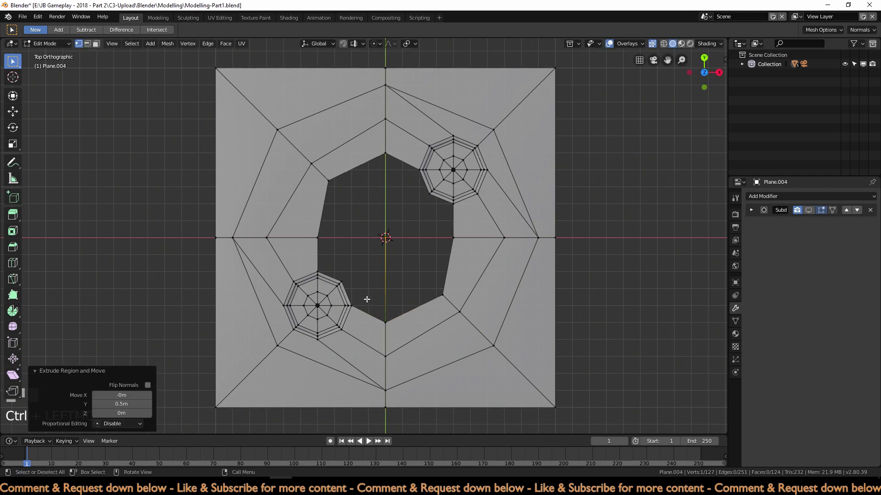
left_click(347, 283, "shift")
left_click(356, 305, "shift")
left_click(381, 319, "shift")
key("f")
left_click(425, 283)
scroll(387, 224, "down", 1)
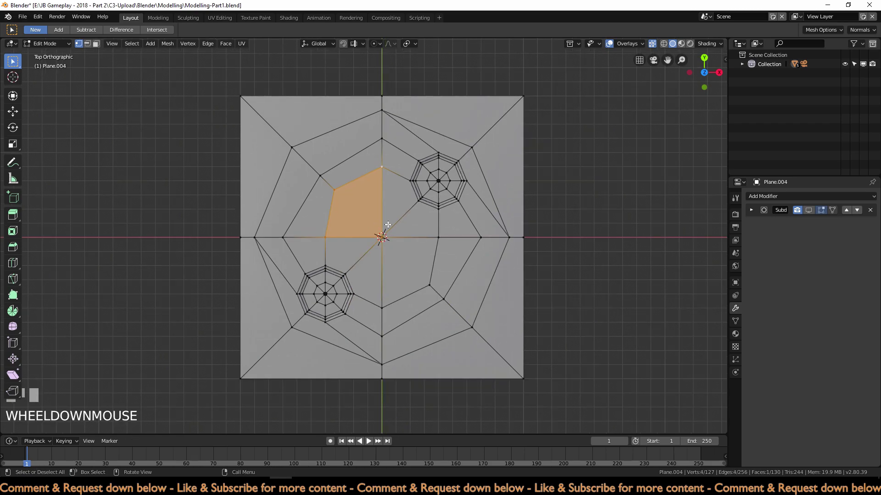
key("Tab")
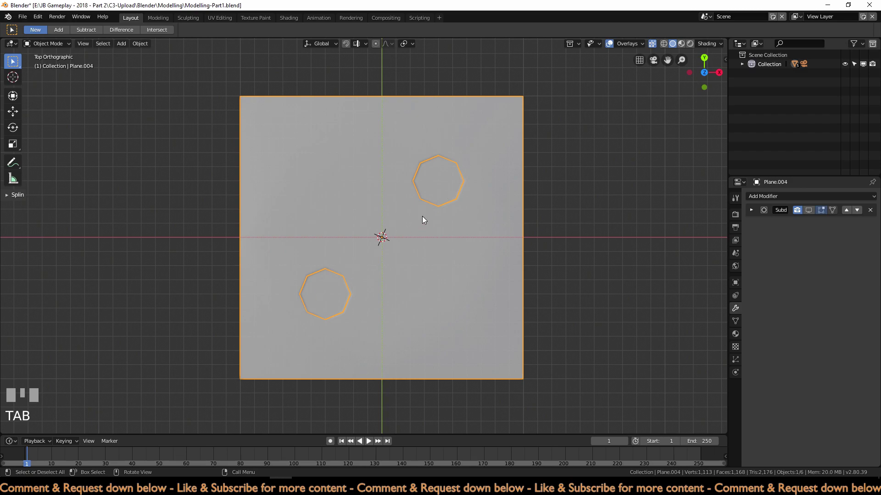
Step: In wireframe Edit Mode, move the whole upper-right disc -0.1 m in X and -0.1 m in Y toward the center
key("Tab")
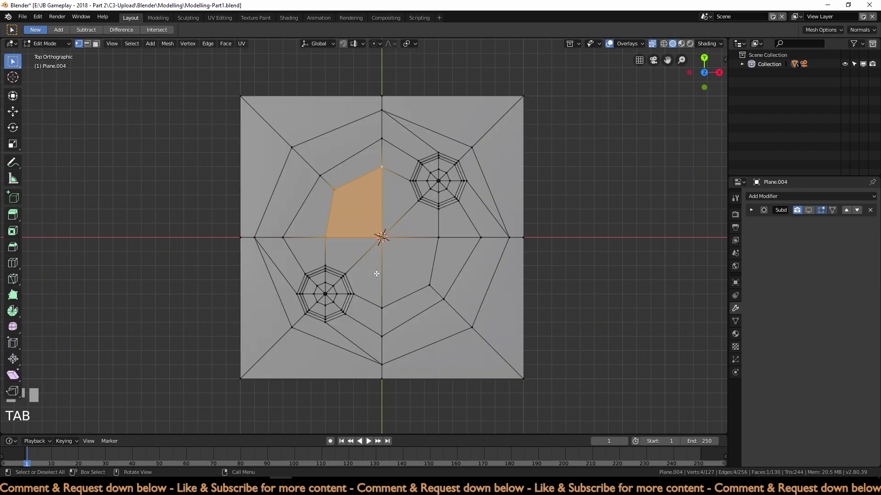
middle_click_drag(472, 252, 444, 273, "shift")
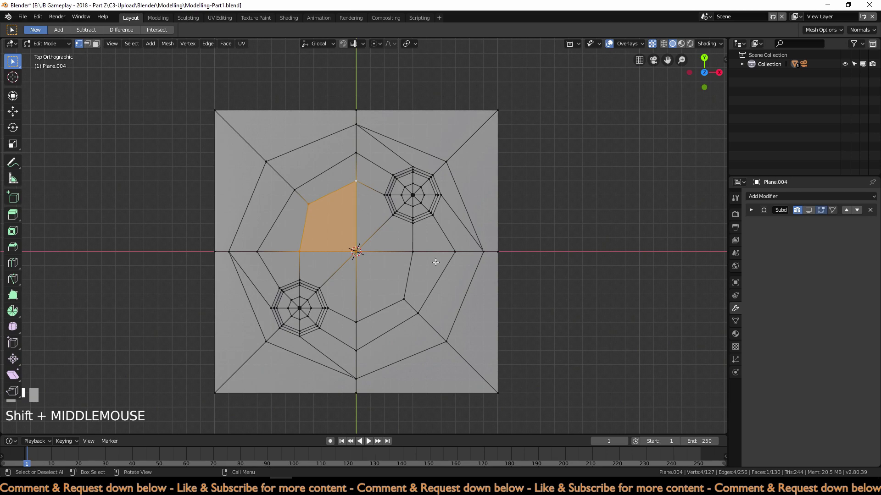
key("z")
left_click(362, 257)
scroll(406, 274, "up", 2)
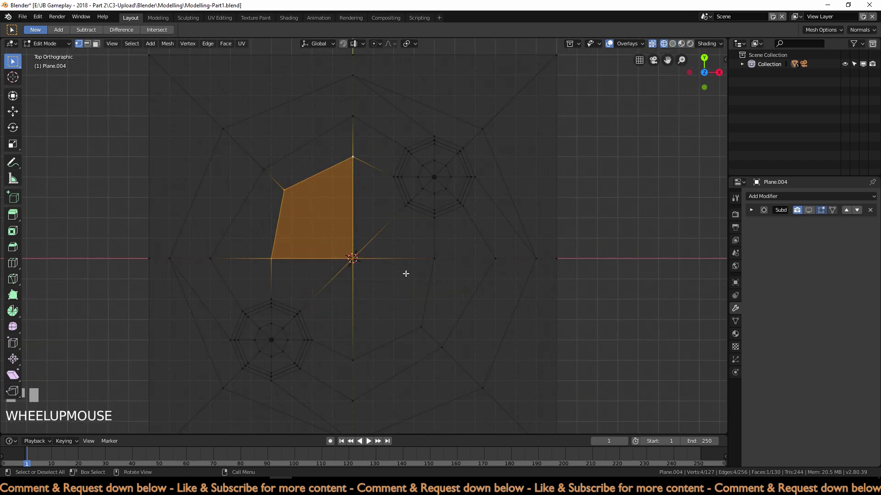
key("alt+a")
key("b")
left_click_drag(381, 124, 480, 229)
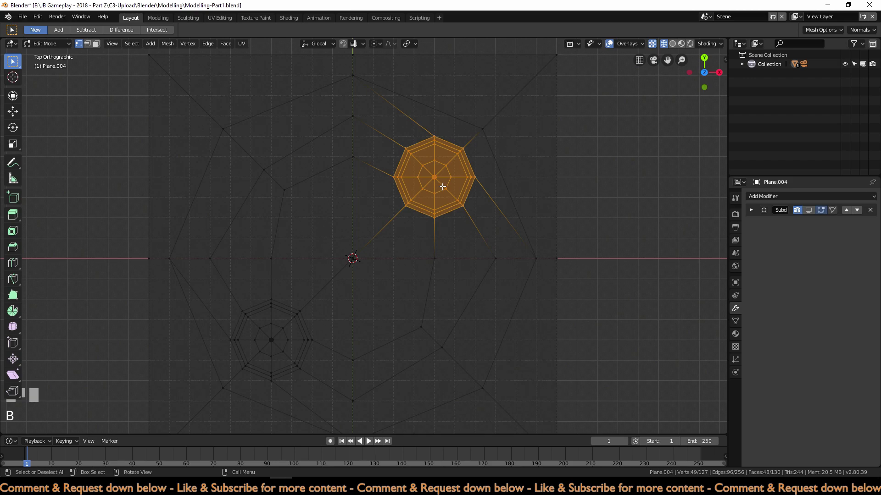
key("g")
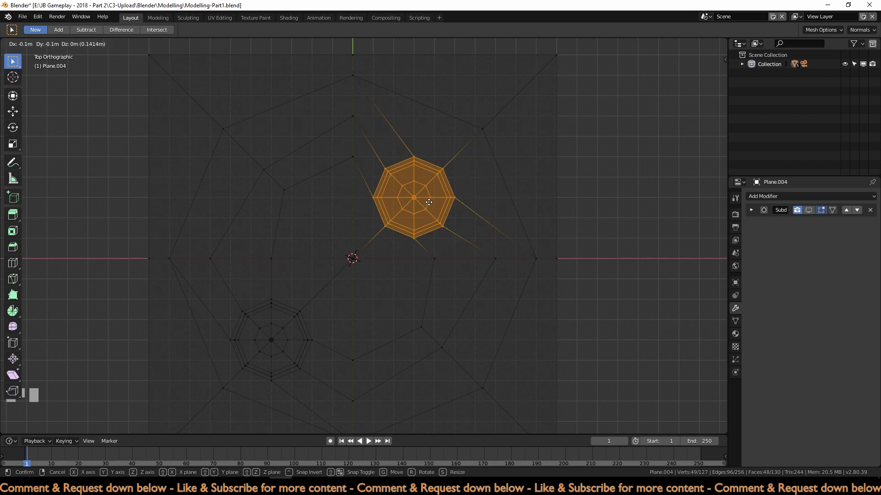
left_click(428, 202)
Step: Move the whole lower-left disc 0.1 m in X and 0.1 m in Y toward the center
left_click(287, 329)
left_click_drag(219, 283, 318, 375)
key("g")
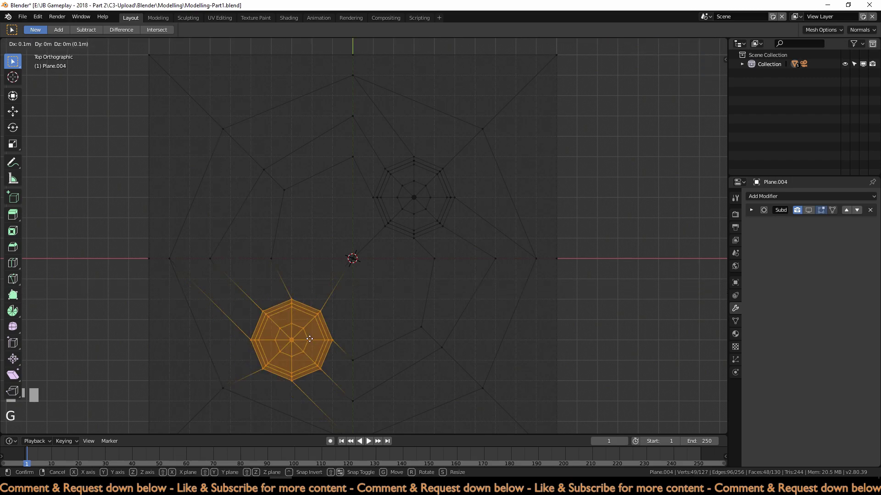
left_click(313, 315)
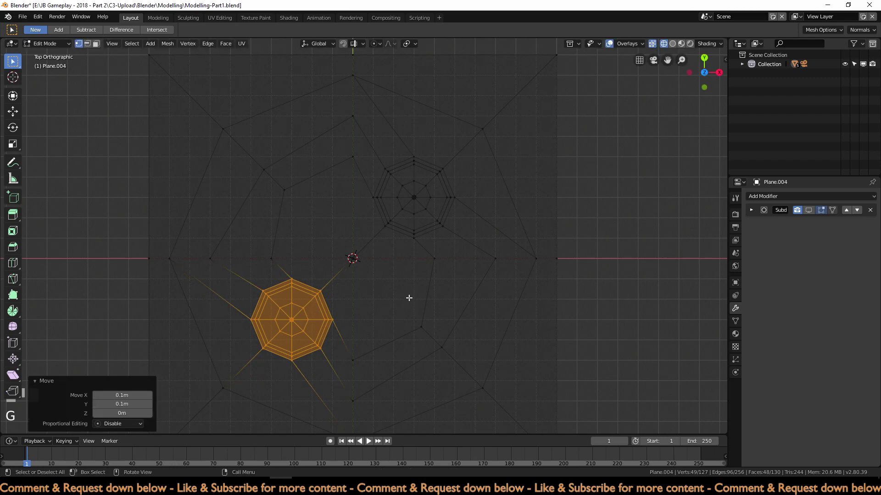
Step: Return to Object Mode with solid shading and show the two-disc panel's Subdivision Surface effect in the viewport
key("Tab")
scroll(406, 295, "down", 2)
key("z")
left_click(456, 294)
middle_click_drag(456, 294, 398, 261)
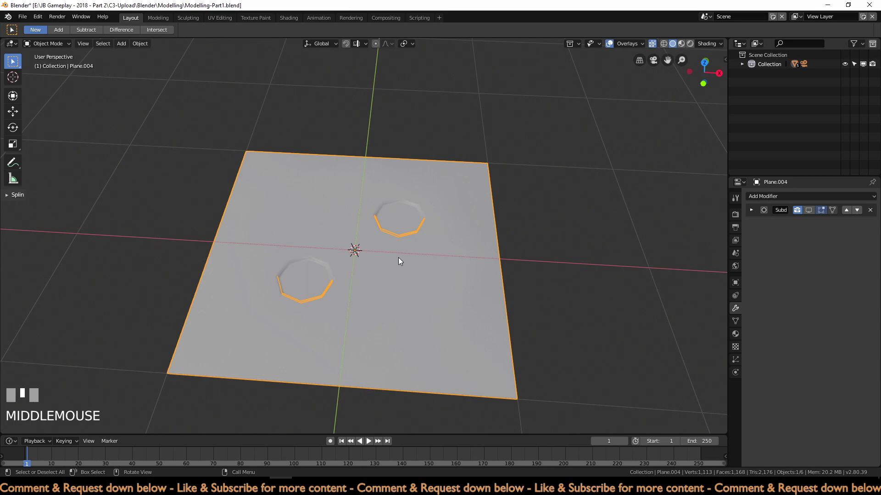
left_click(809, 210)
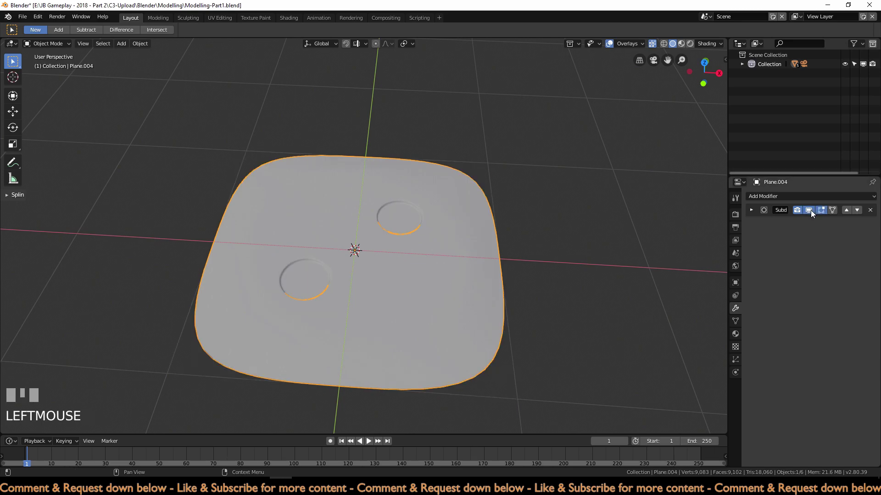
Step: Hide the two-disc panel's Subdivision Surface in the viewport and move the panel 13 m in X and 5 m in Y to the row's end
left_click(811, 210)
key("KP_7")
scroll(496, 194, "down", 5)
middle_click_drag(480, 202, 263, 305, "shift")
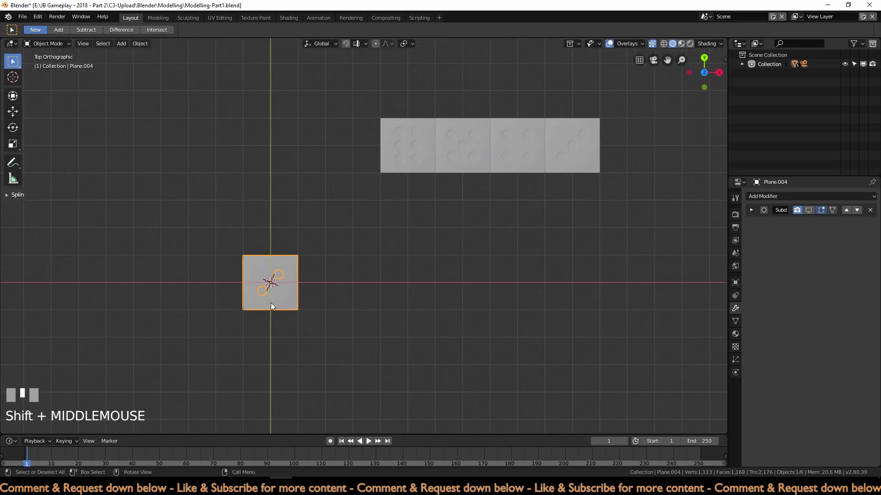
key("g")
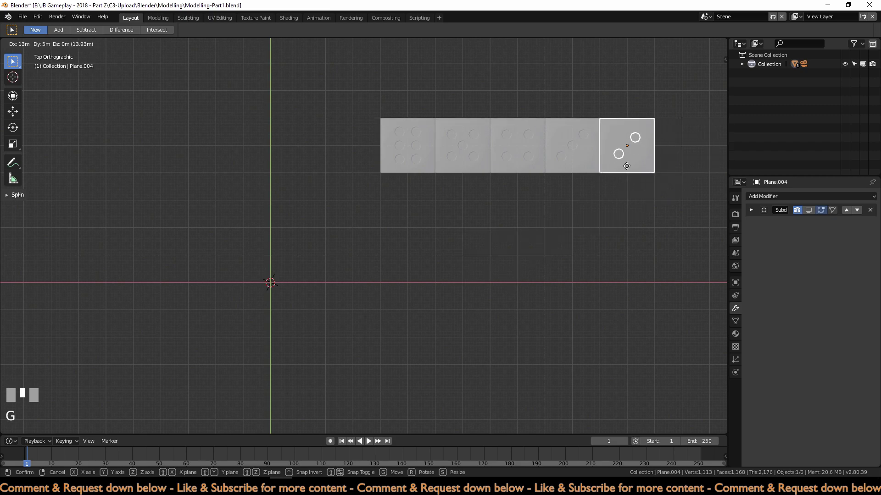
left_click(627, 166)
Step: Duplicate the three-disc panel and move the copy -11 m in X and -5 m in Y to the origin
middle_click_drag(512, 233, 541, 226, "shift")
left_click(603, 148)
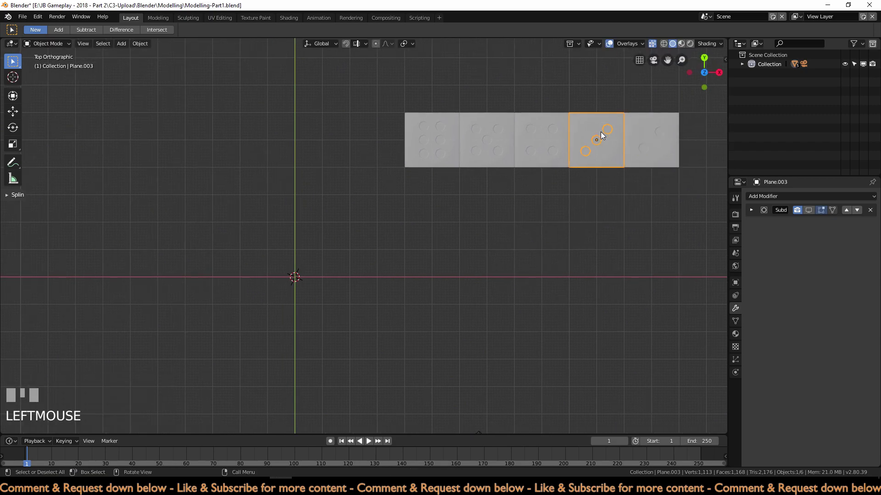
key("shift+d")
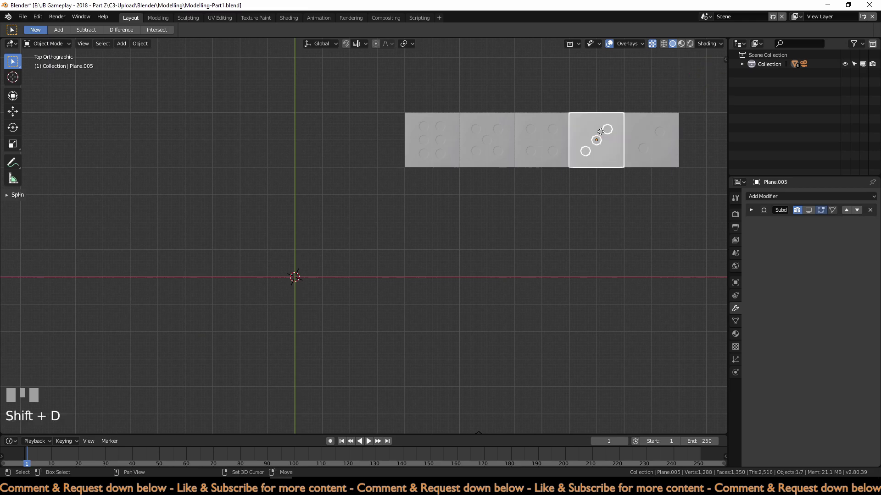
left_click(327, 297, "ctrl")
scroll(384, 272, "up", 7)
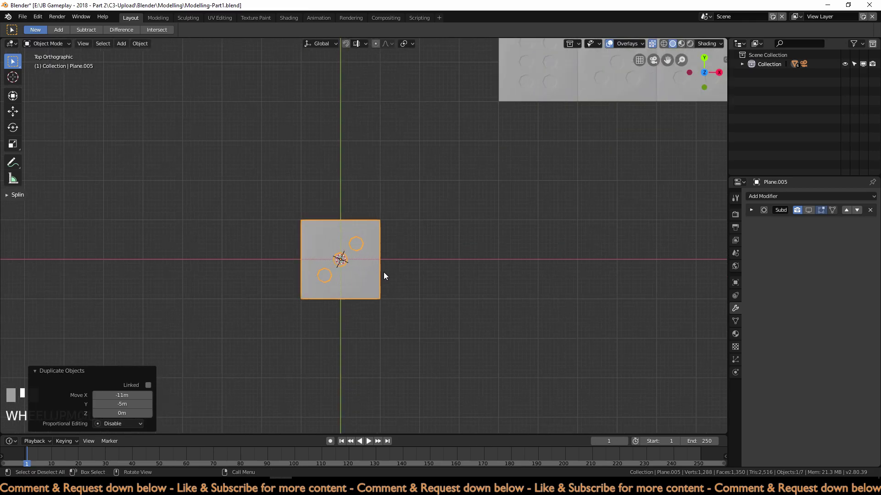
middle_click_drag(423, 309, 516, 288, "shift")
Step: In Edit Mode, delete the vertices of the duplicate's half on the negative X side, keeping the center line
key("Tab")
scroll(535, 295, "up", 1)
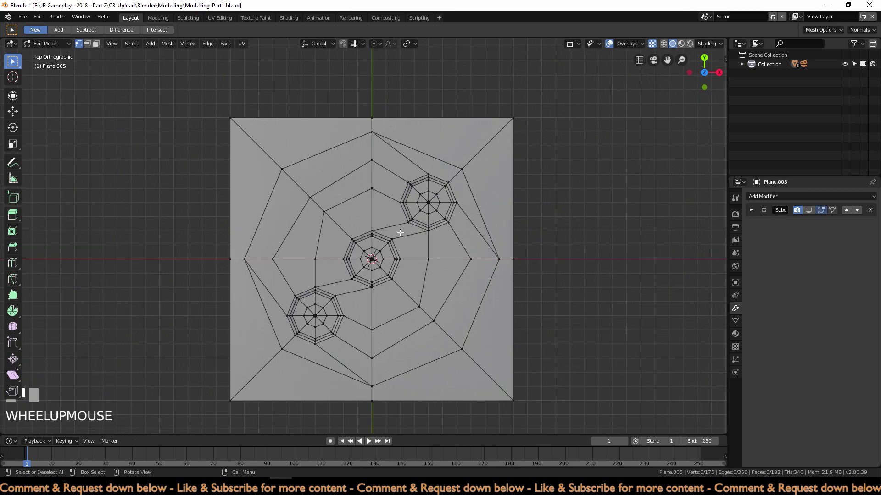
middle_click_drag(401, 259, 393, 238, "shift")
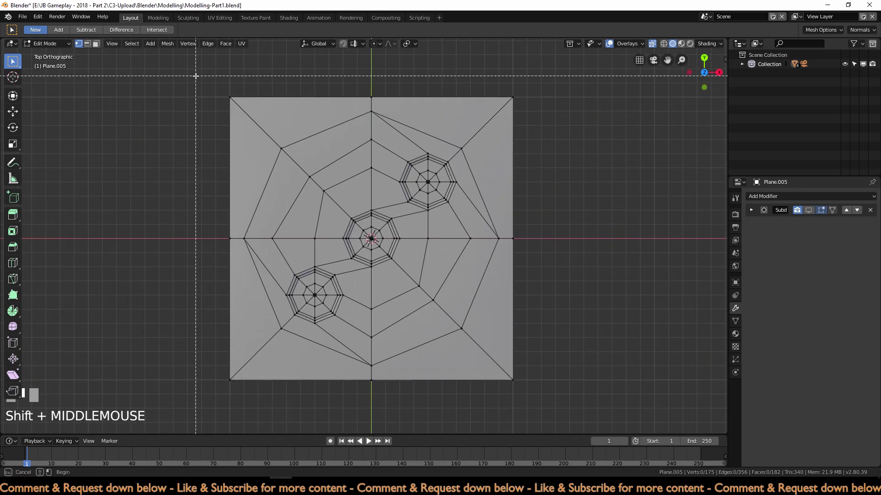
left_click_drag(196, 76, 370, 388)
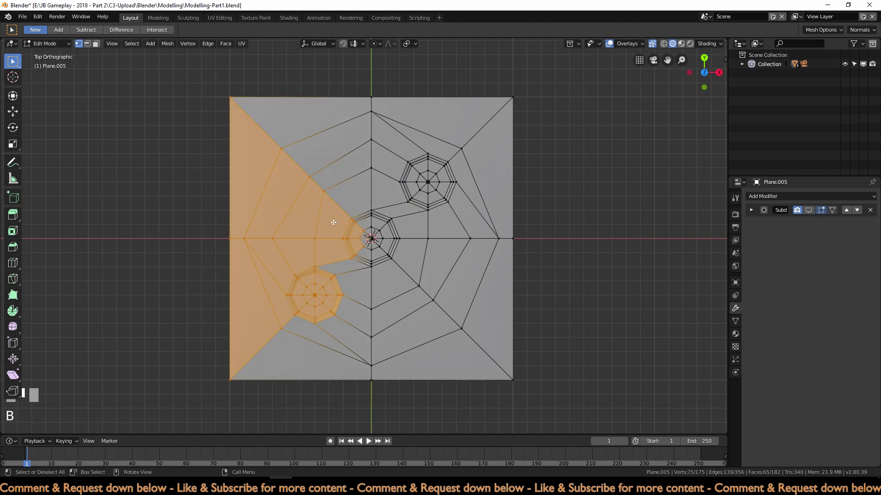
key("x")
left_click(304, 187)
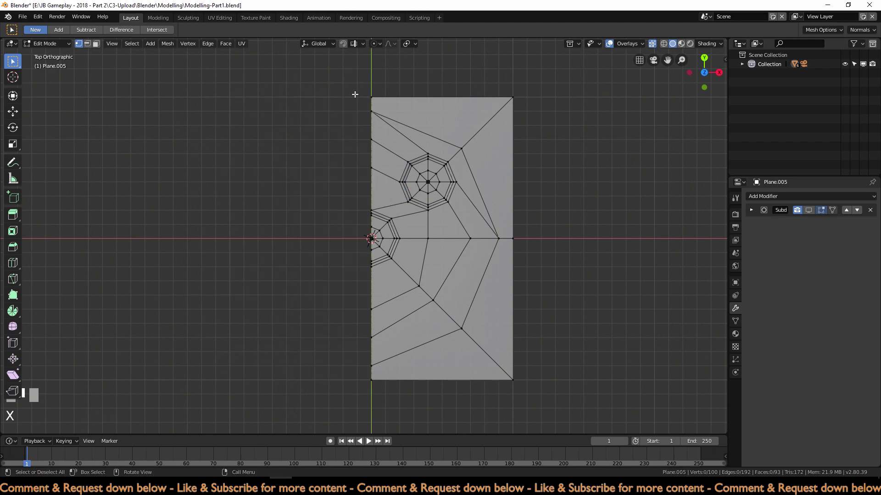
Step: Delete the vertices of the upper-right quadrant, including its disc
left_click_drag(315, 66, 526, 237)
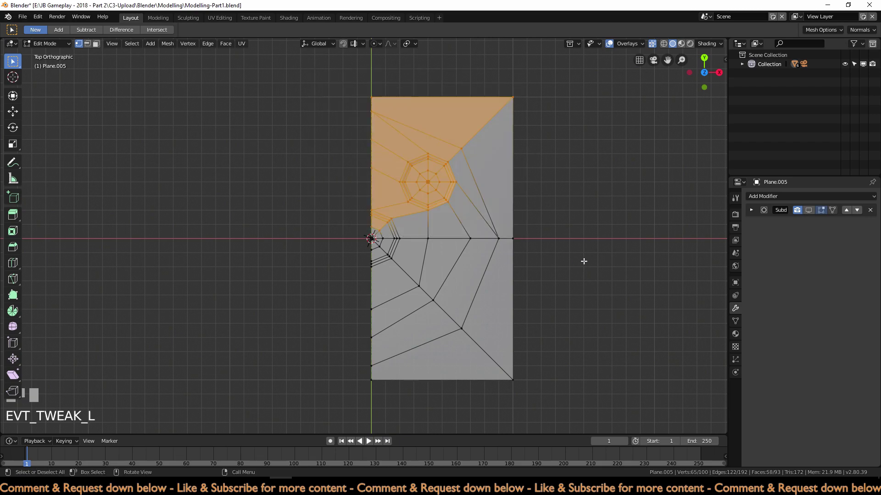
key("x")
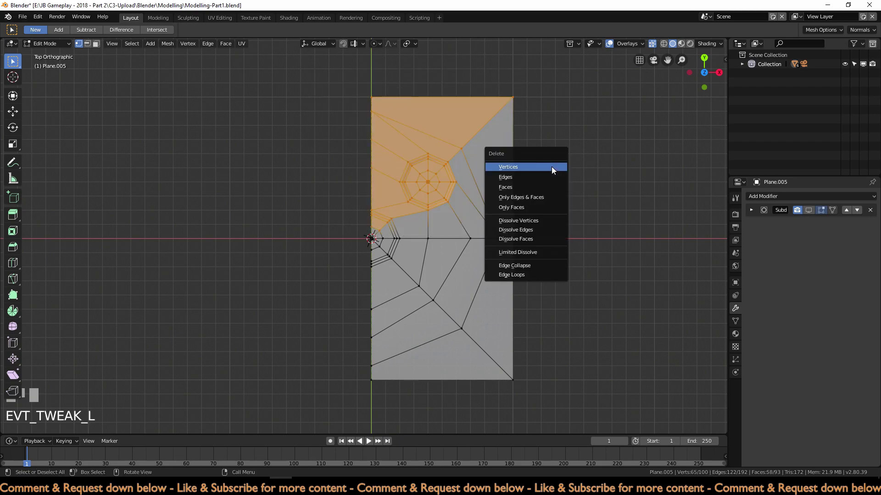
left_click(552, 168)
Step: Delete the leftover central-disc vertices that lie outside the lower-right quadrant
scroll(483, 299, "up", 4)
middle_click_drag(483, 298, 448, 212, "shift")
scroll(452, 285, "up", 2)
scroll(426, 216, "up", 2)
scroll(425, 216, "up", 2)
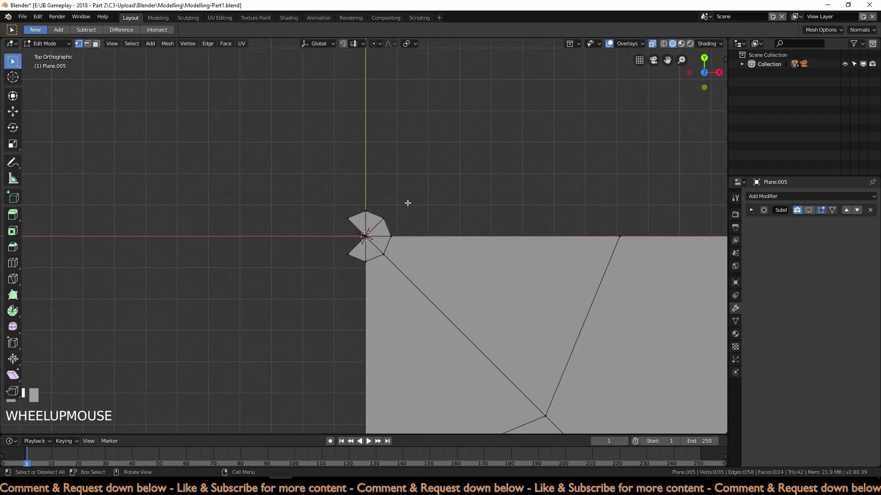
left_click_drag(292, 152, 432, 231)
key("b")
key("x")
left_click(431, 231)
Step: Add a Mirror modifier to the remaining quadrant and mirror it on both the X and Y axes
scroll(483, 235, "down", 3)
scroll(482, 235, "down", 5)
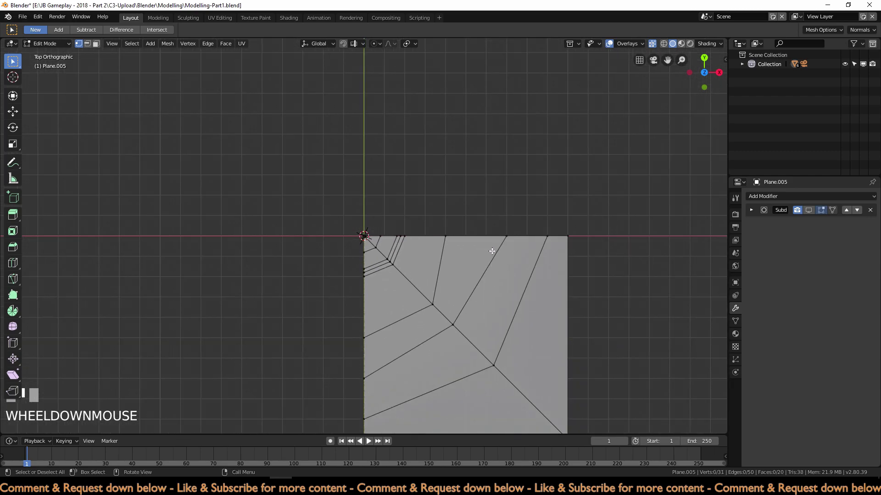
middle_click_drag(515, 279, 510, 256, "shift")
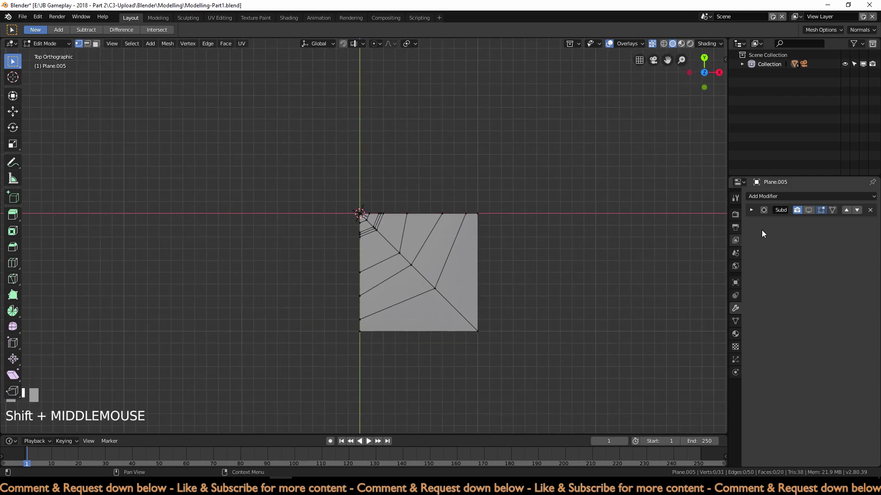
left_click(814, 199)
left_click(813, 199)
left_click(758, 197)
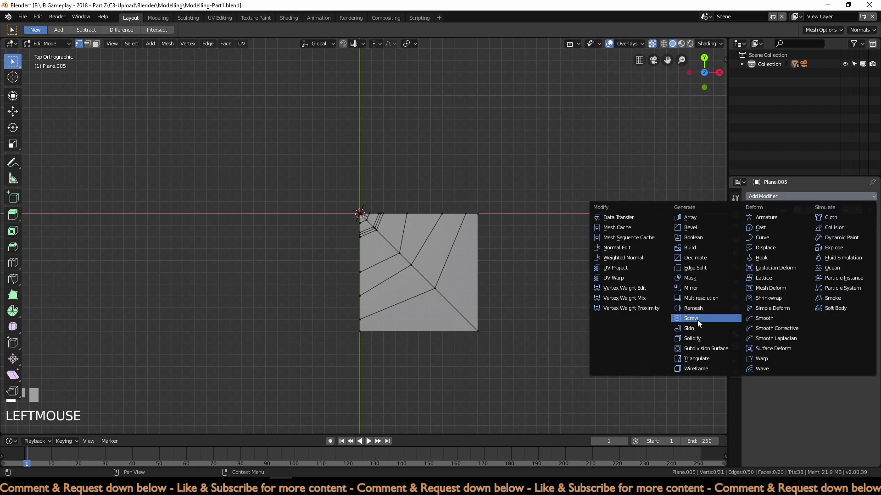
left_click(709, 288)
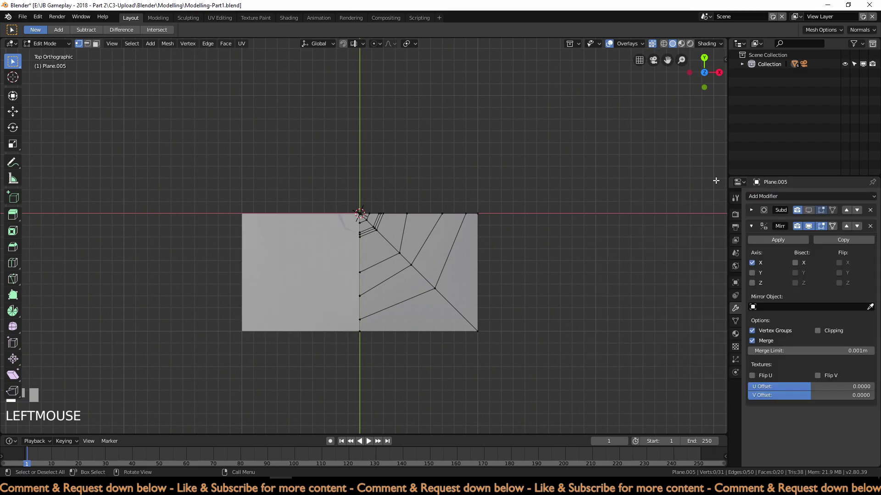
left_click(759, 273)
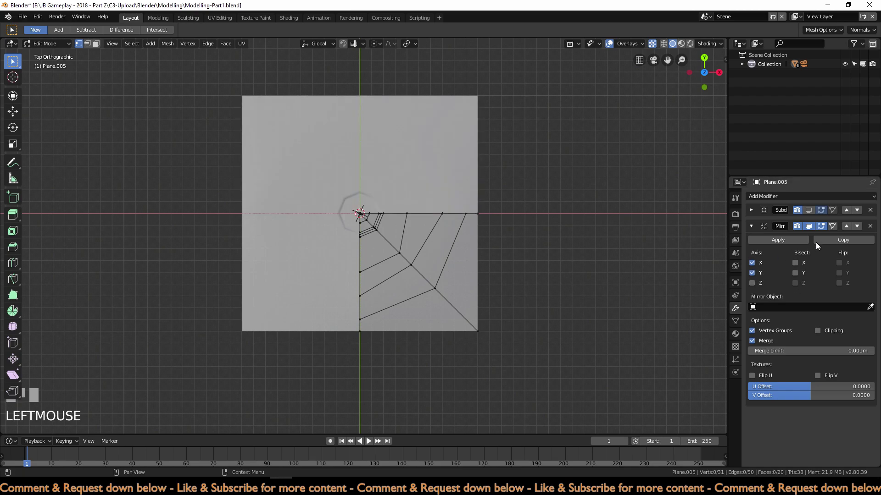
Step: Show the Subdivision Surface in the viewport and move the Mirror modifier above it in the stack
left_click(808, 210)
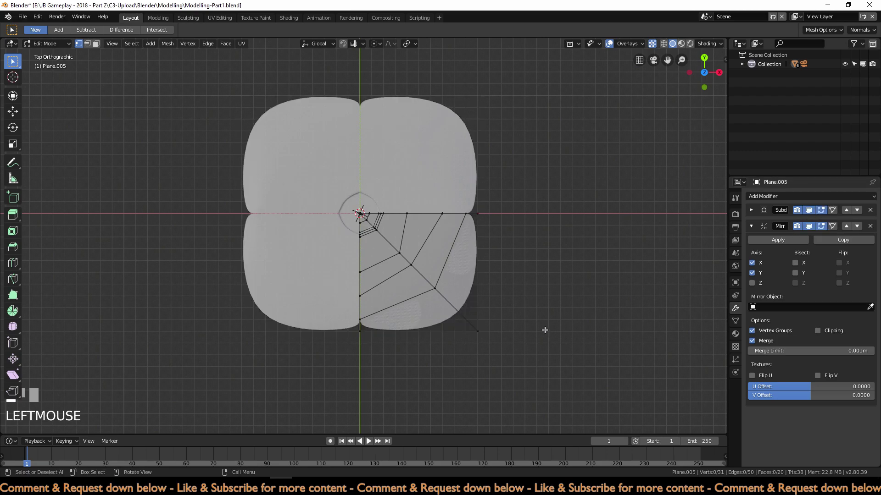
scroll(544, 329, "up", 2)
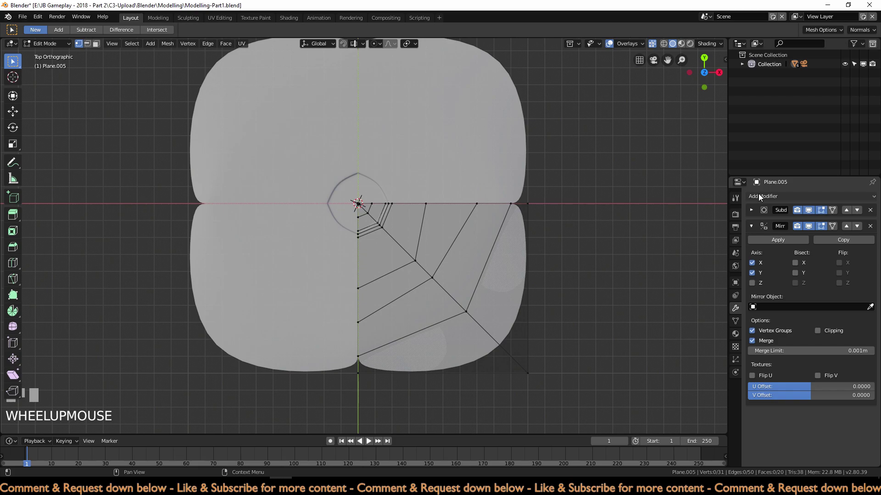
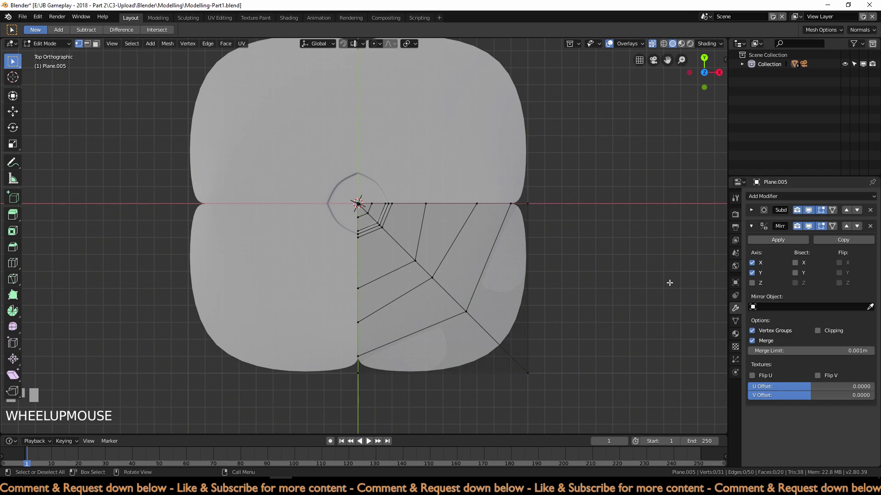
left_click(847, 225)
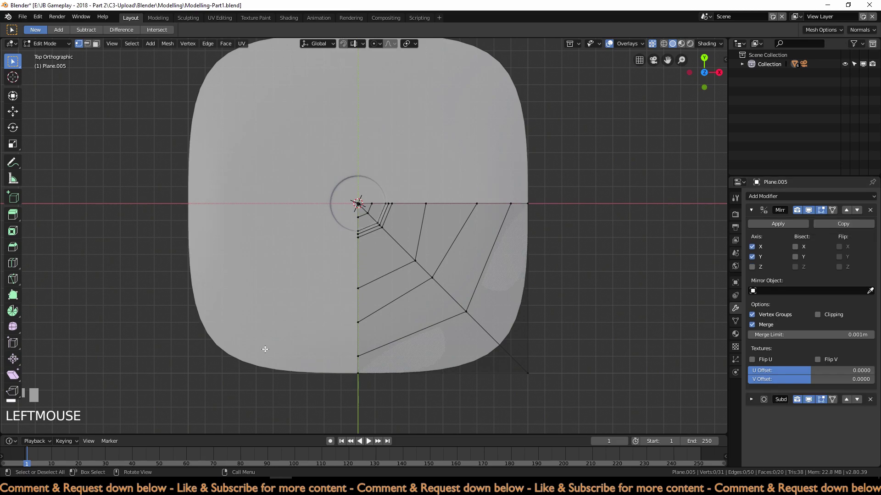
Step: Return to Object Mode, switch to the front view, and apply the one-disc panel's Mirror modifier
scroll(391, 349, "down", 4)
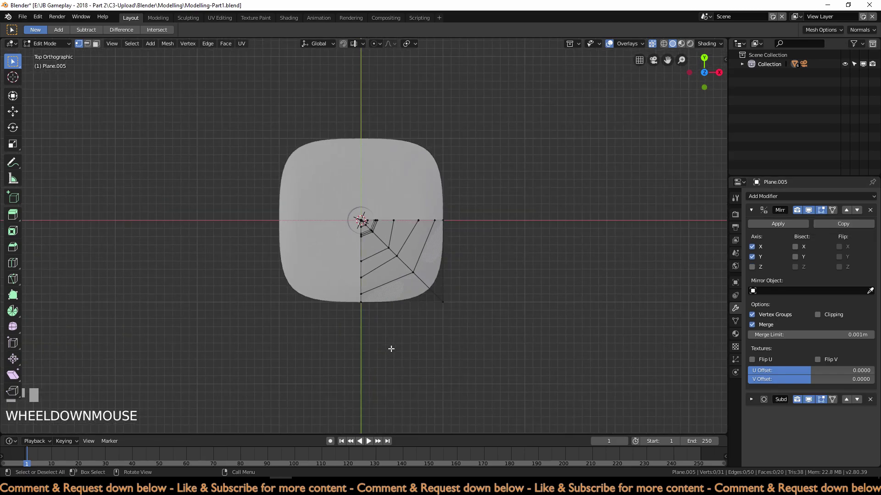
key("Tab")
middle_click_drag(391, 348, 625, 253)
key("KP_1")
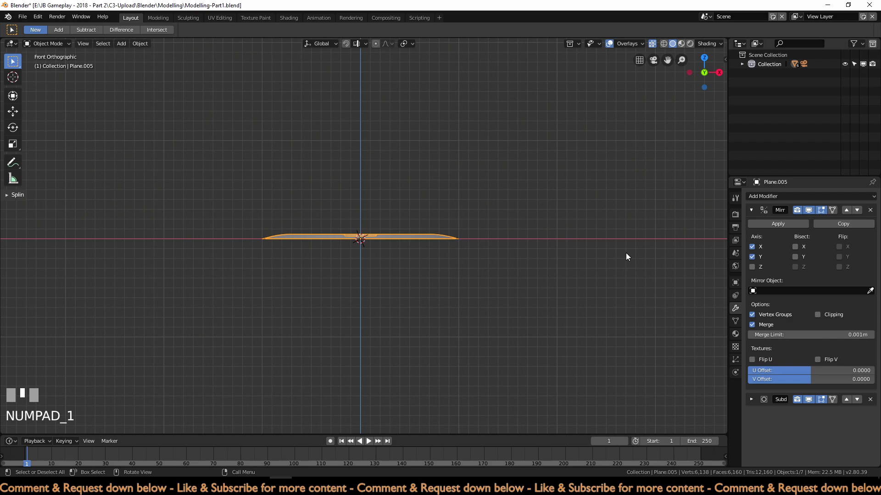
scroll(625, 252, "up", 1)
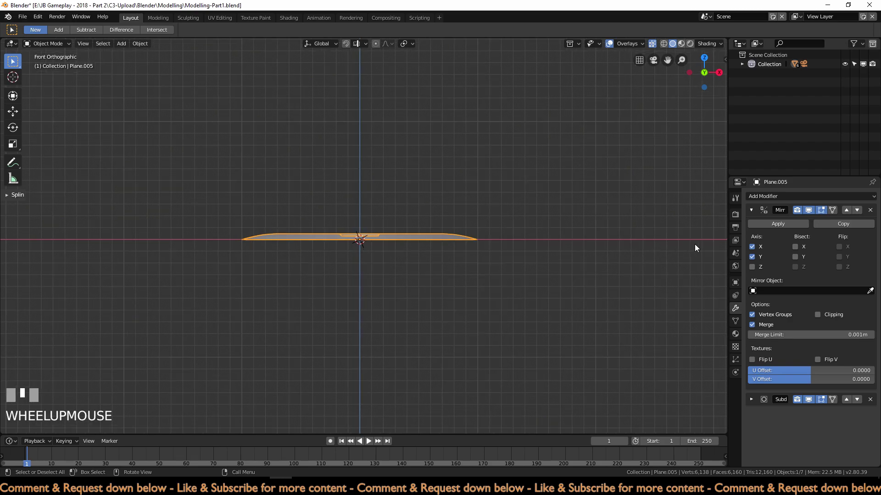
left_click(767, 224)
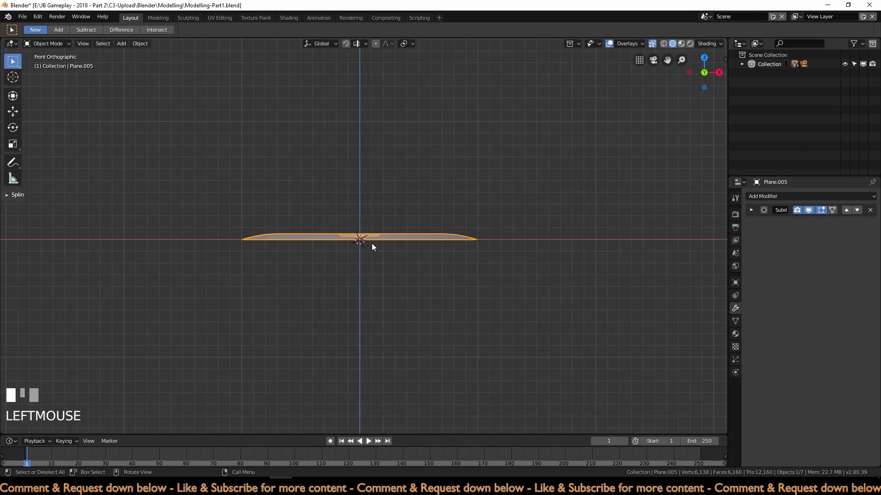
Step: In Edit Mode, move the one-disc panel's entire mesh 1 m up along Z, leaving its origin in place, and return to Object Mode
key("Tab")
key("a")
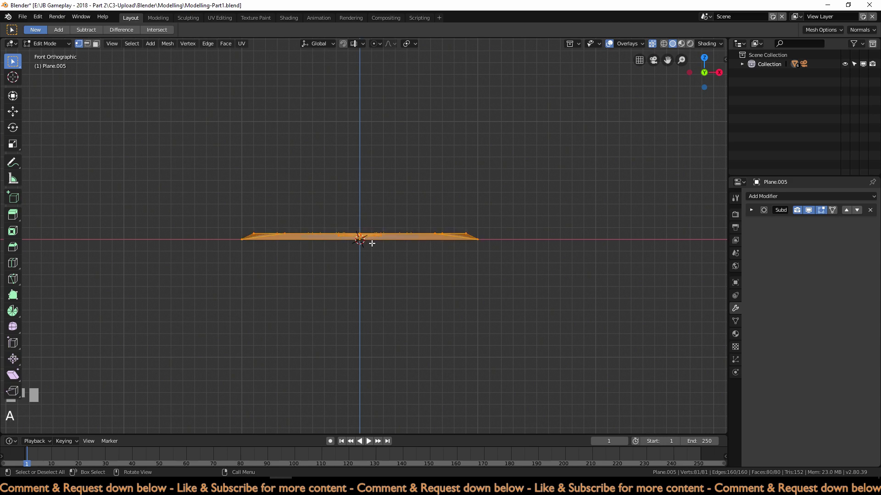
key("g")
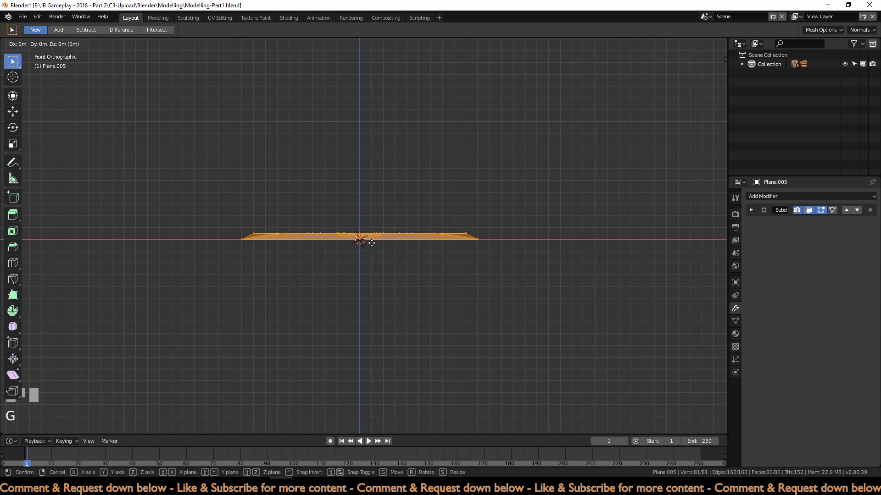
key("z")
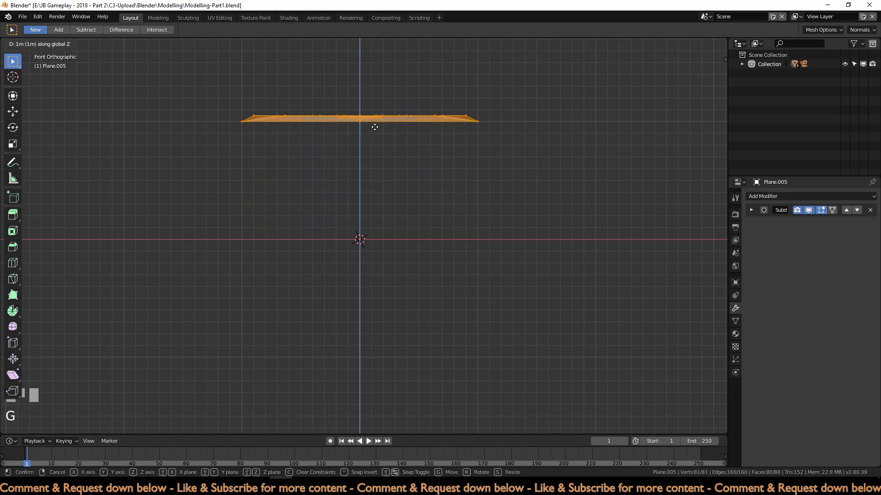
left_click(375, 127)
key("Tab")
Step: Select the six-disc panel, the first in the row, and apply its Mirror modifier
scroll(449, 157, "down", 7)
middle_click_drag(528, 222, 326, 254, "shift")
scroll(352, 242, "up", 2)
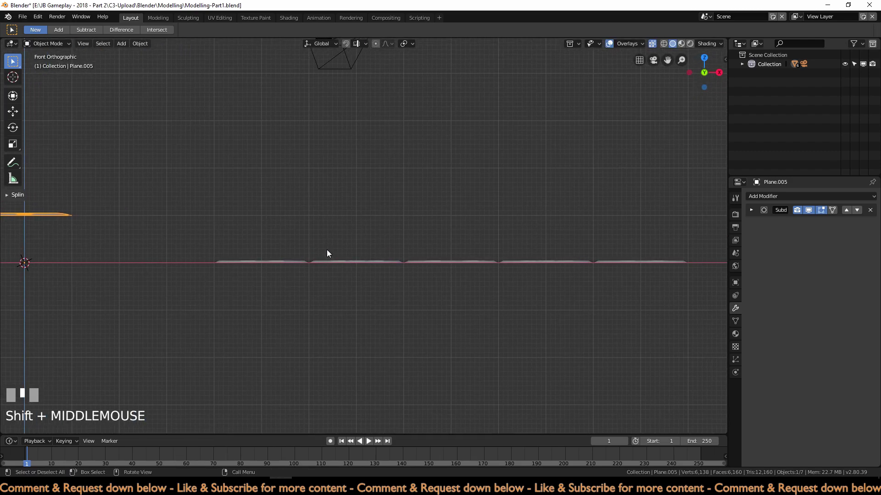
left_click(273, 258)
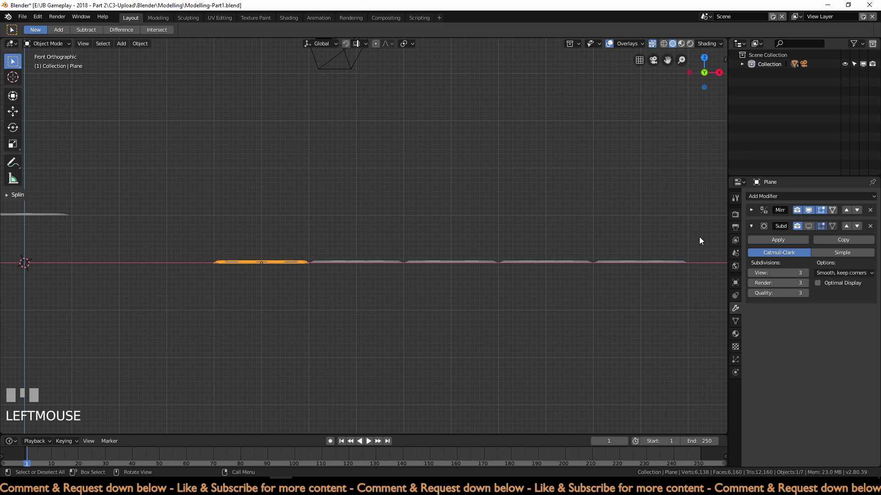
left_click(751, 226)
middle_click_drag(58, 256, 220, 274, "shift")
left_click(751, 210)
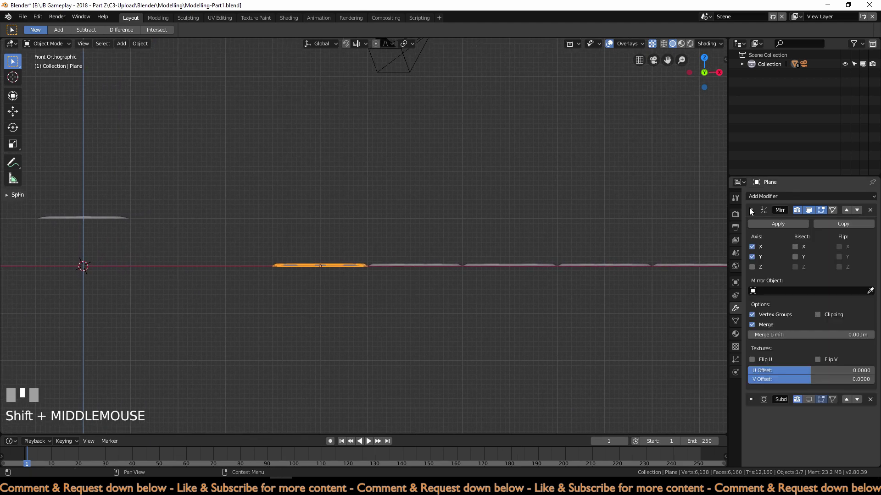
left_click(780, 228)
Step: Move the six-disc panel's entire mesh 1 m up along Z in Edit Mode and return to Object Mode
key("Tab")
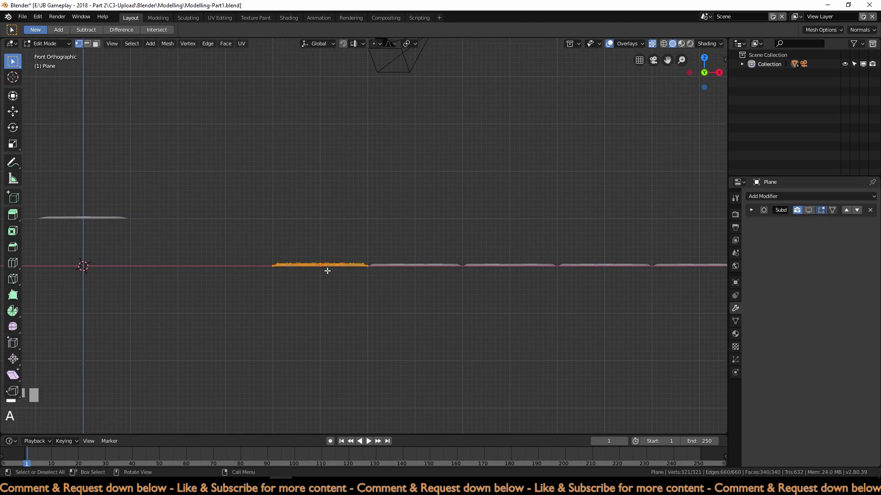
key("g")
key("z")
left_click(330, 225)
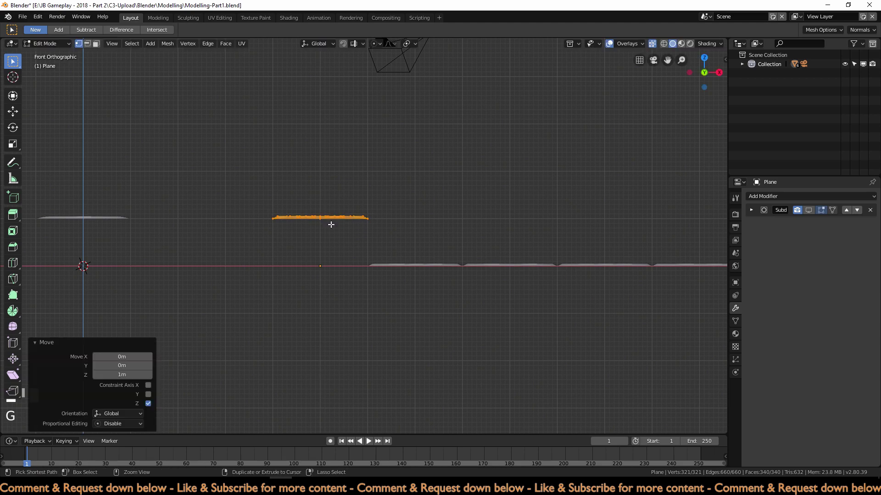
middle_click_drag(331, 223, 232, 232, "shift")
key("Tab")
Step: Select the five-disc panel, the second in the row, and apply its Mirror modifier
left_click(343, 279)
key("Tab")
key("a")
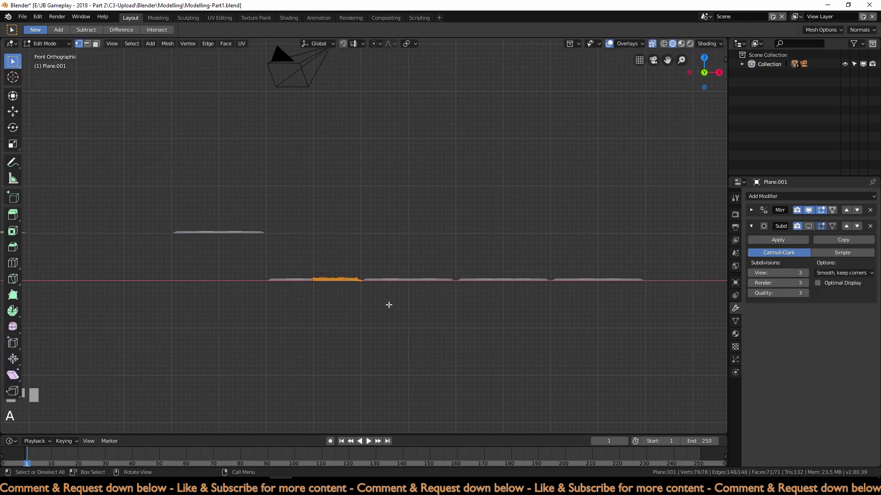
key("Tab")
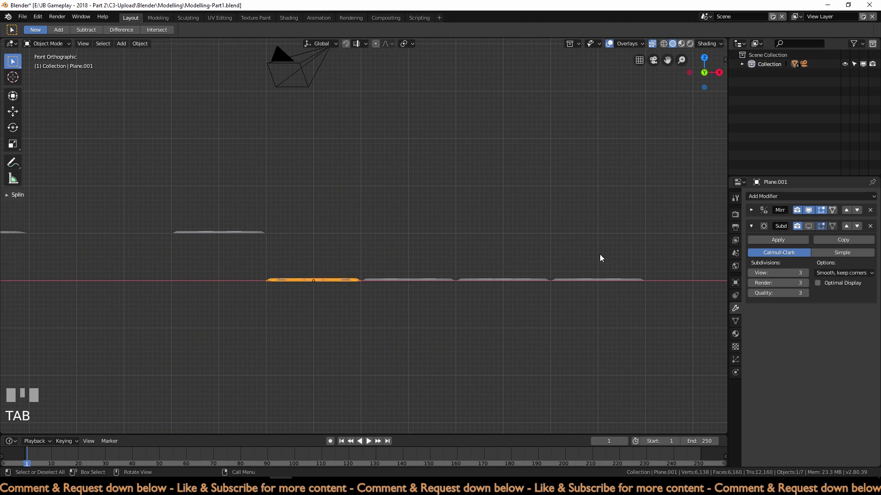
left_click(751, 210)
left_click(777, 224)
Step: Move the five-disc panel's entire mesh 1 m up along Z in Edit Mode and return to Object Mode
key("Tab")
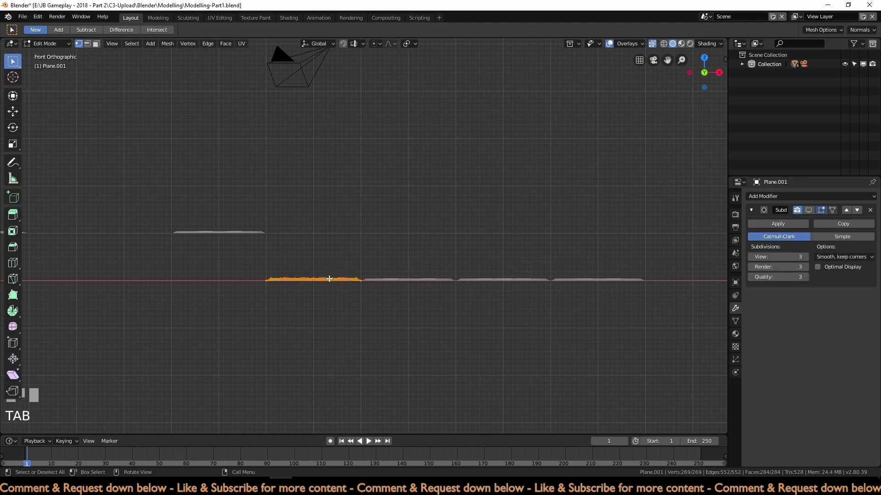
key("g")
key("z")
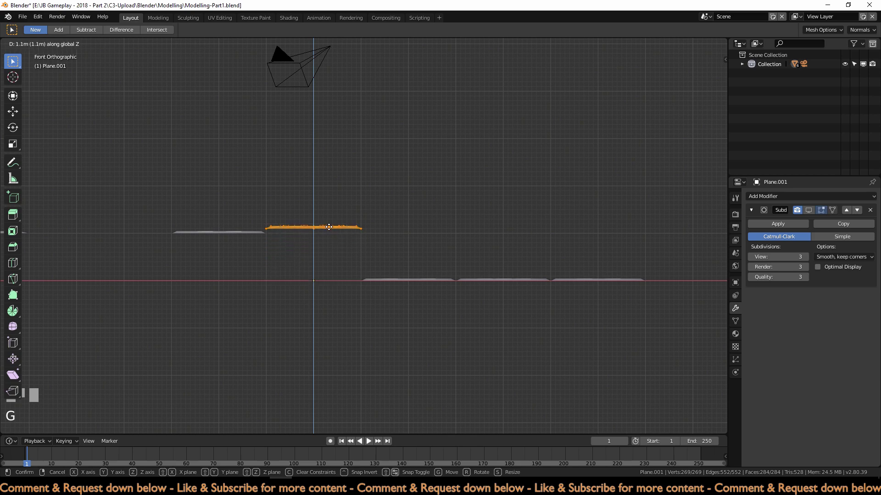
left_click(329, 229)
key("Tab")
Step: In top view, move the row of five panels so it is centred on the Y axis behind the one-disc panel, and turn off X-Ray
key("KP_7")
left_click_drag(297, 128, 646, 165)
key("g")
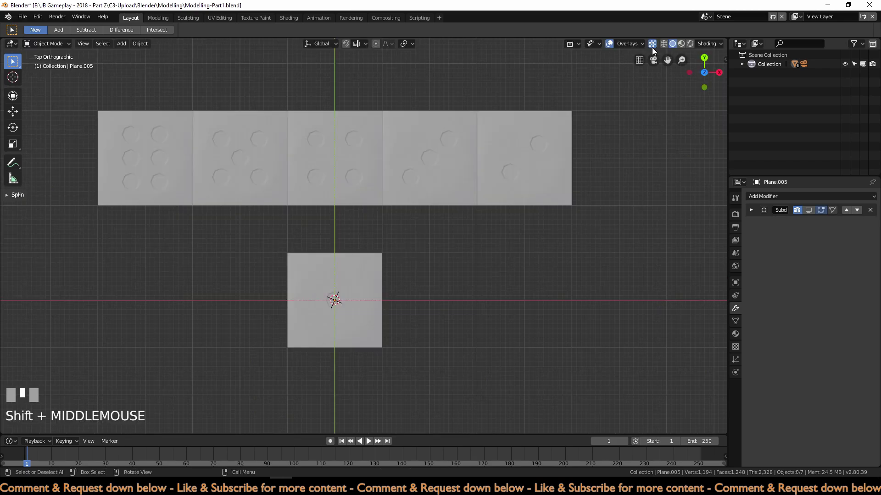
left_click(653, 46)
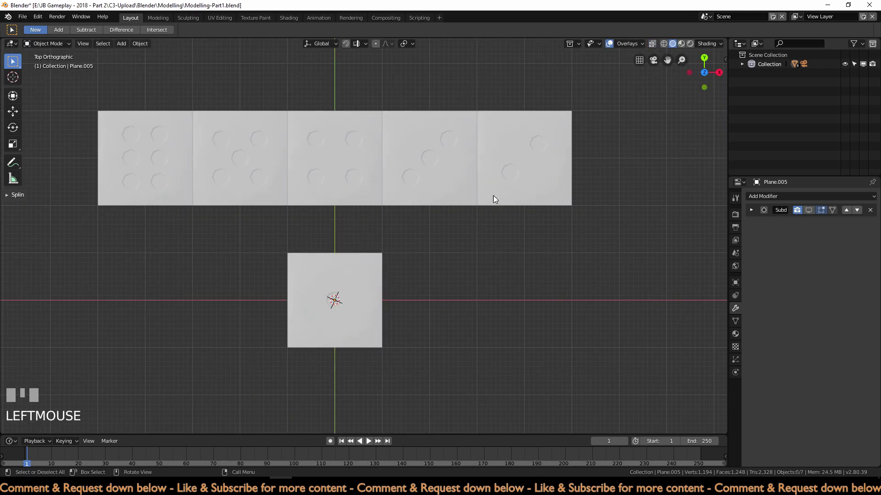
Step: Move the two-disc panel -4 m in X and -3 m in Y so its origin sits on the world origin
left_click(524, 165)
key("g")
left_click(336, 301)
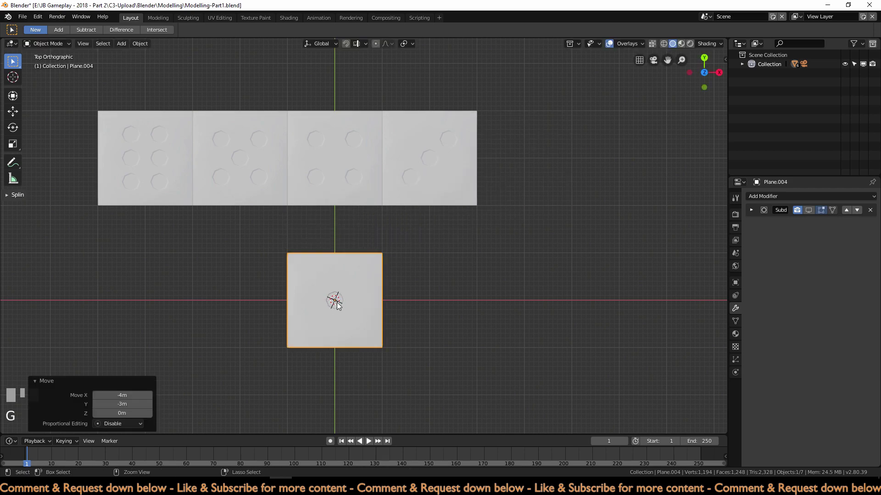
Step: In front view, rotate the two-disc panel 810° about global Y so it stands vertically as the +X side of the die
key("KP_1")
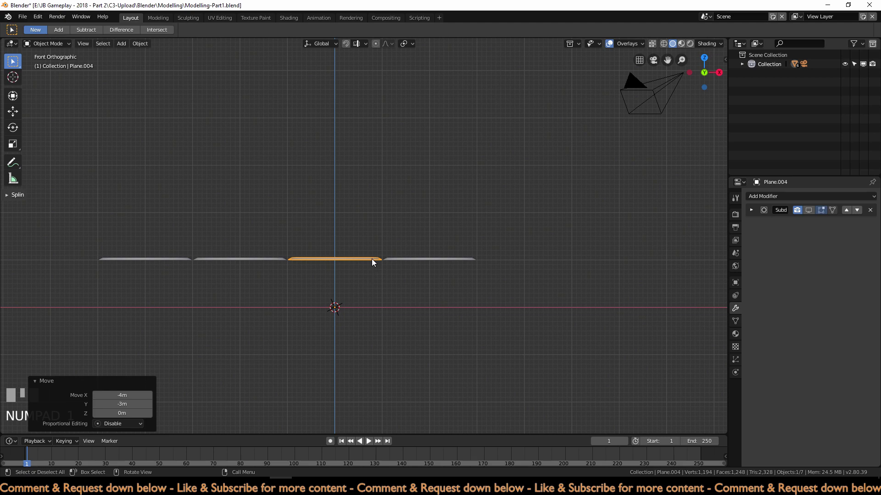
key("r")
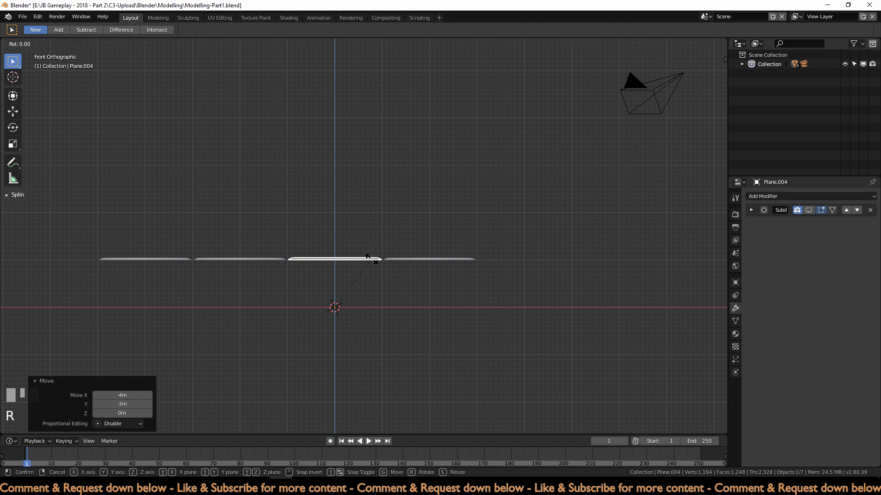
key("y")
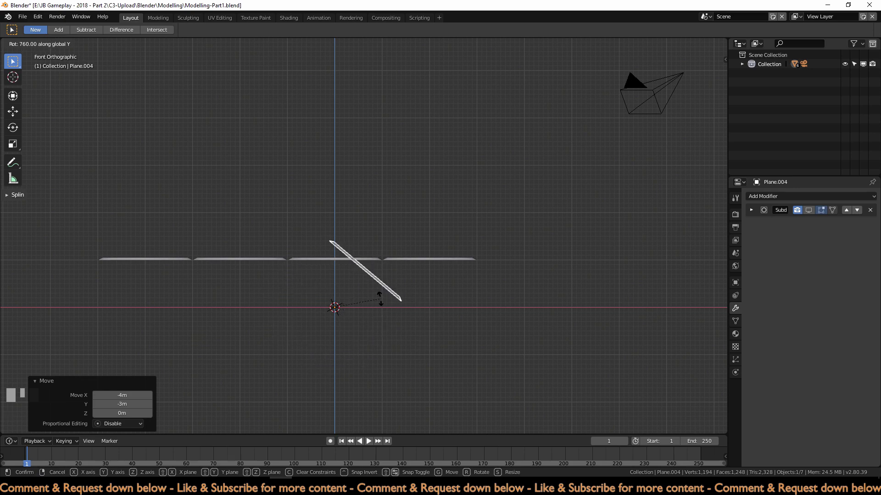
left_click(368, 331)
middle_click_drag(368, 331, 348, 355)
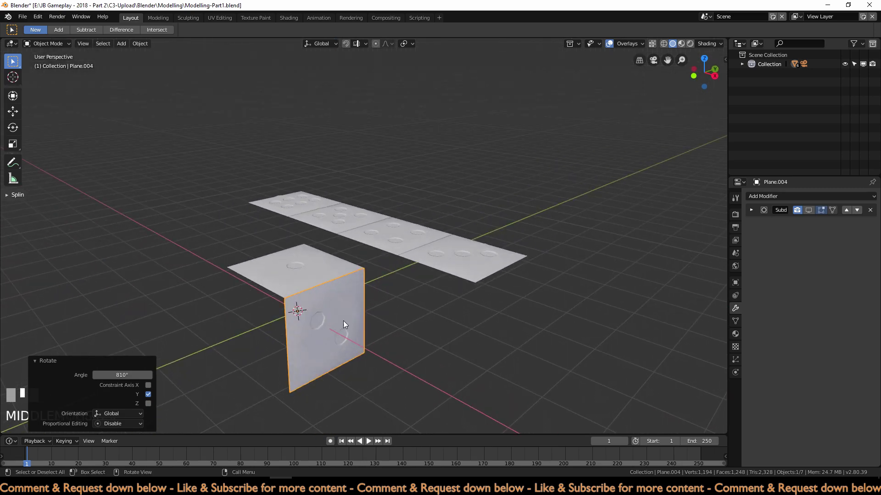
Step: Select the three-disc panel and, in top view, move it from the row onto the world origin over the one-disc panel
middle_click_drag(324, 302, 444, 229)
left_click(444, 229)
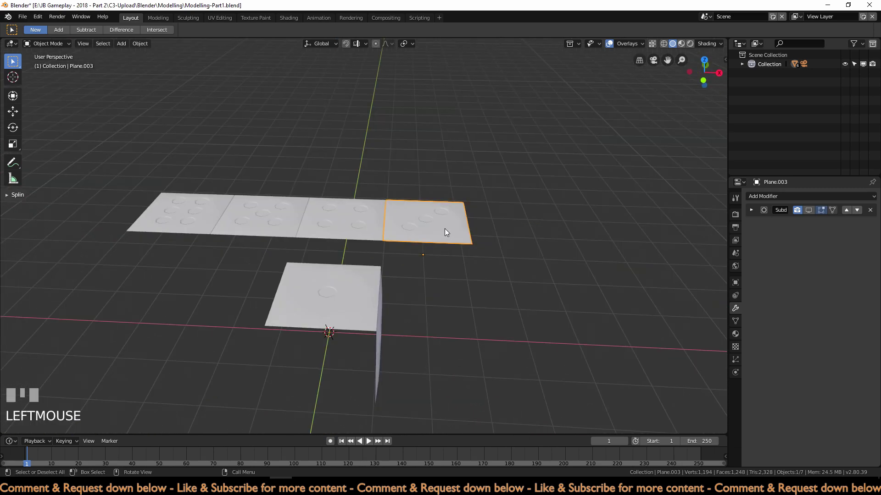
key("KP_7")
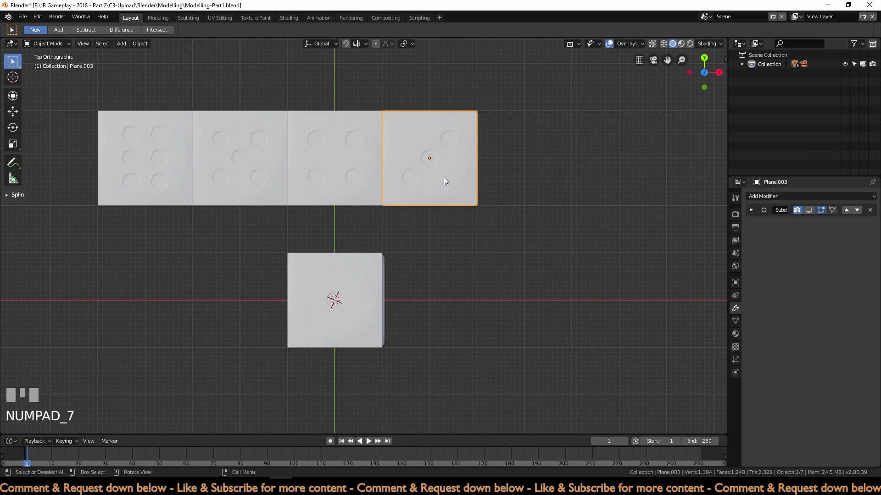
key("g")
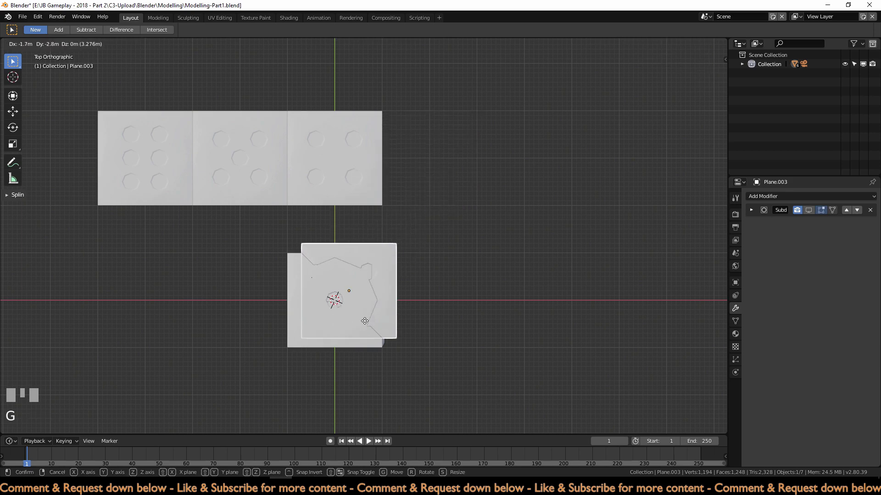
Step: Move the Plane.003 face -2 m in X and -3 m in Y onto the cube, and rotate it a quarter turn onto the negative-X side
left_click(348, 317)
middle_click_drag(420, 325, 434, 273, "shift")
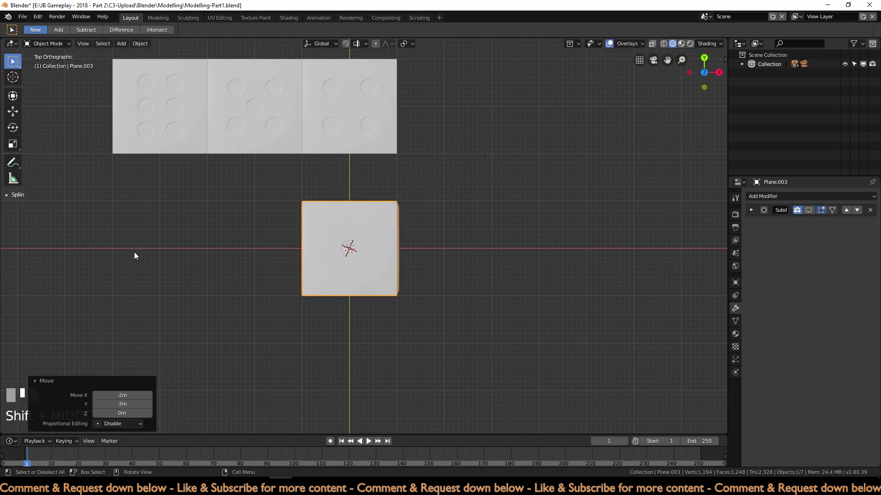
key("KP_1")
key("r")
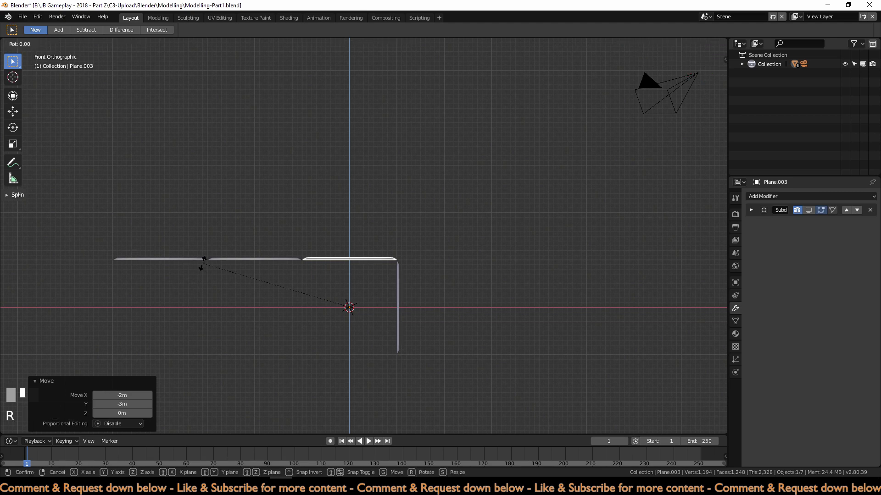
left_click(312, 417, "ctrl")
Step: Move the four-dot face -3 m in Y onto the cube and rotate it 180° about the global Y axis to form the underside
middle_click_drag(313, 415, 346, 198)
left_click(321, 156)
key("KP_7")
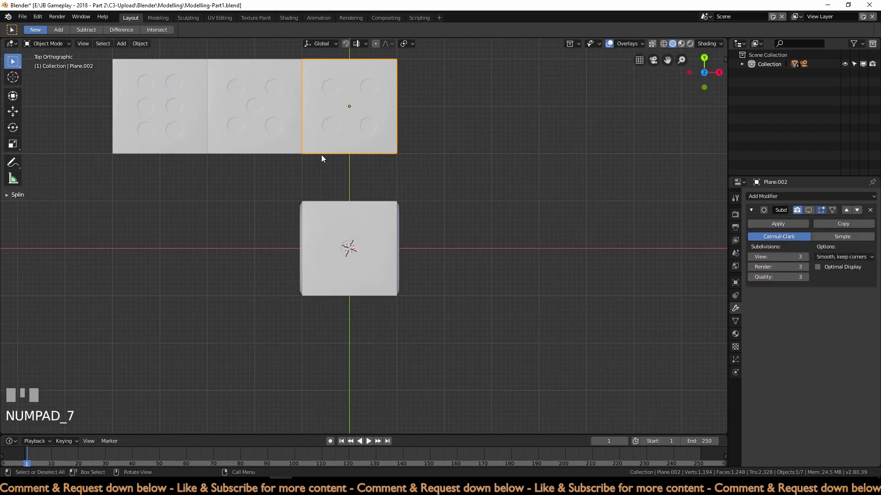
key("g")
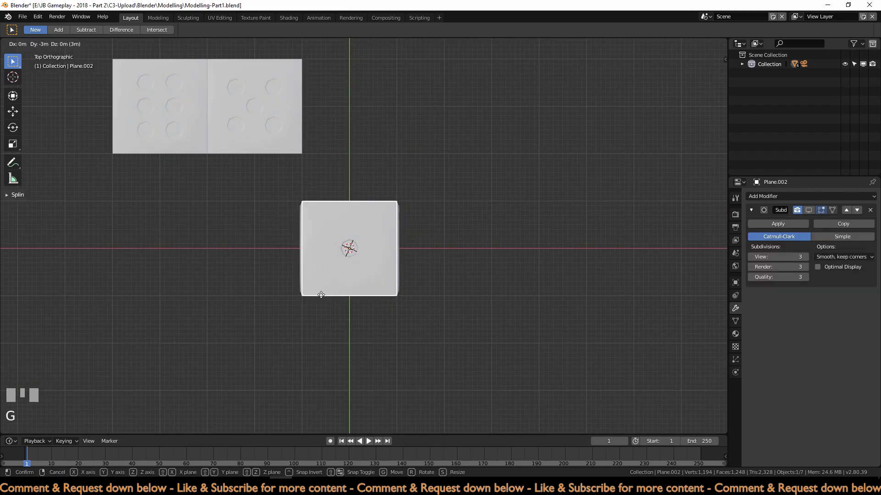
left_click(364, 272, "ctrl")
key("KP_1")
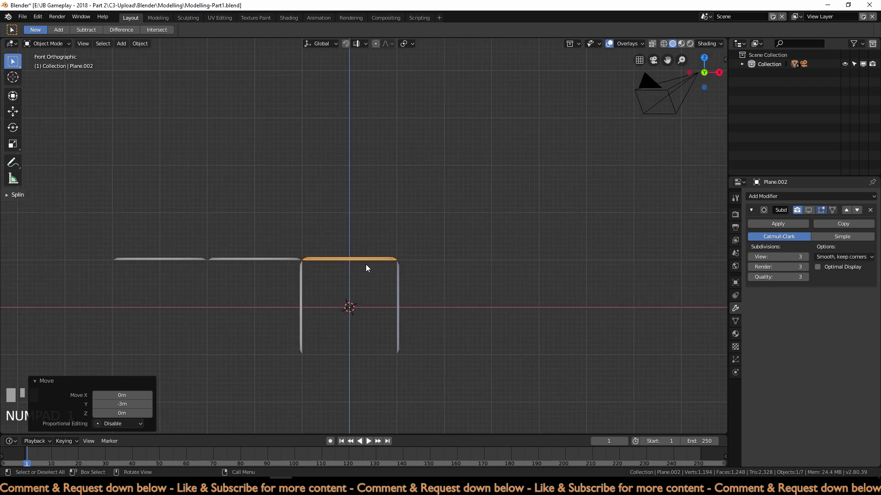
key("r")
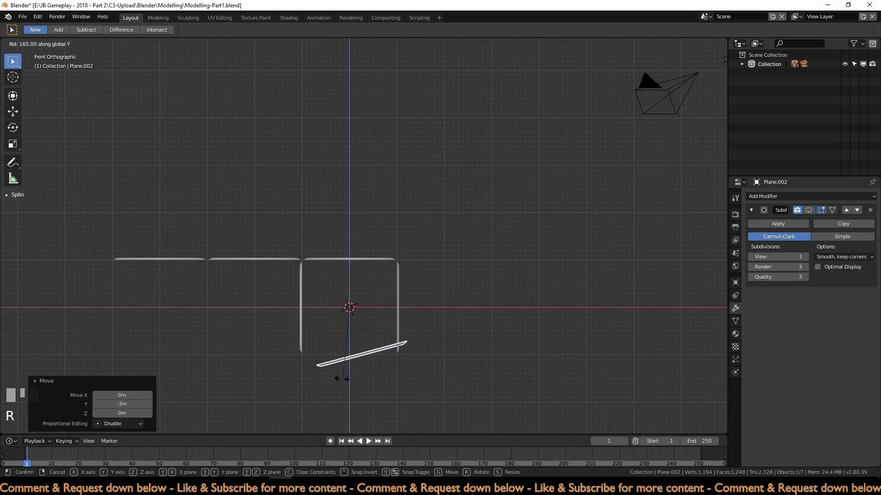
left_click(326, 376, "ctrl")
left_click(44, 361)
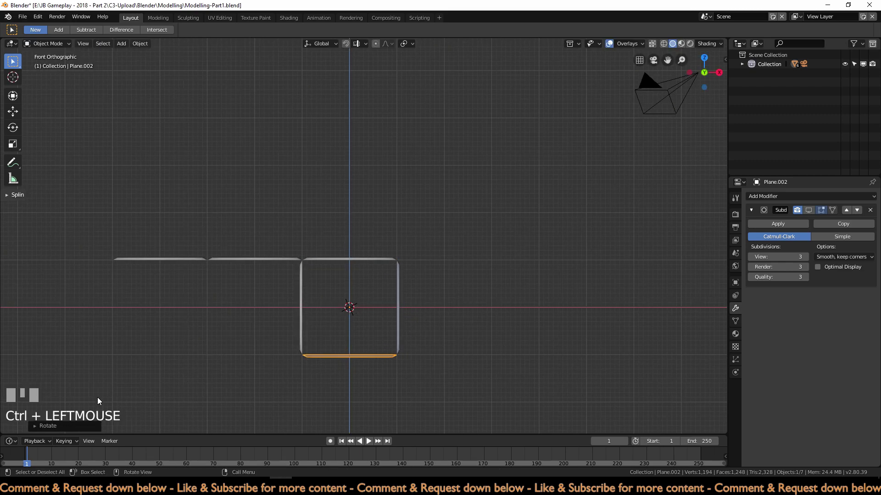
Step: Move the five-dot face 2 m in X and -3 m in Y so it sits over the cube at the origin
middle_click_drag(143, 378, 185, 394)
left_click(216, 337)
left_click(281, 221)
key("KP_7")
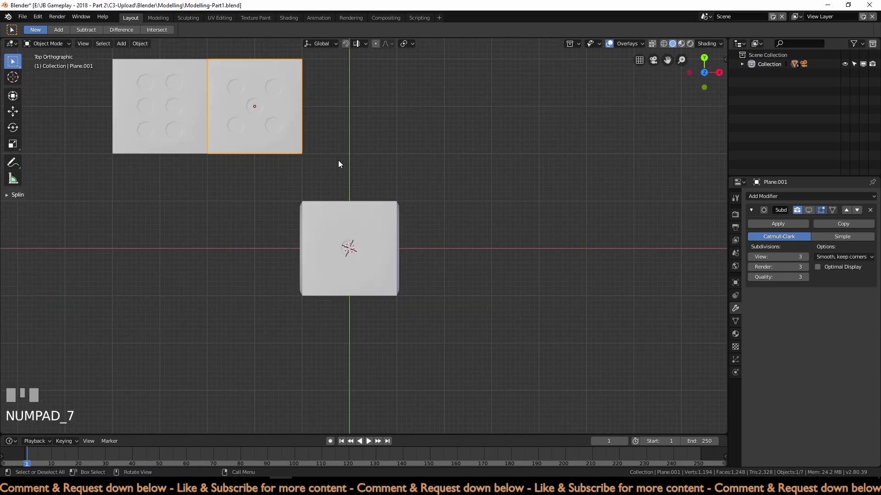
key("g")
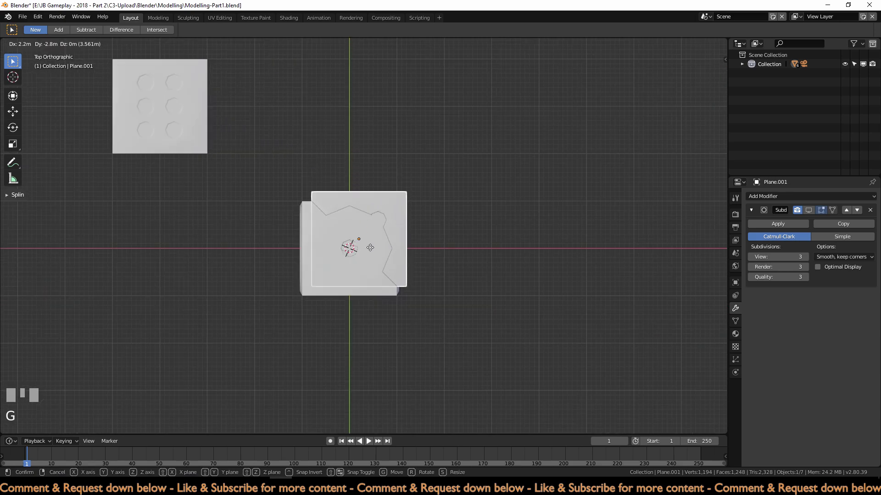
left_click(363, 258, "ctrl")
Step: Move the six-dot face 4 m in X and -3 m in Y so it lies over the cube
left_click(179, 117)
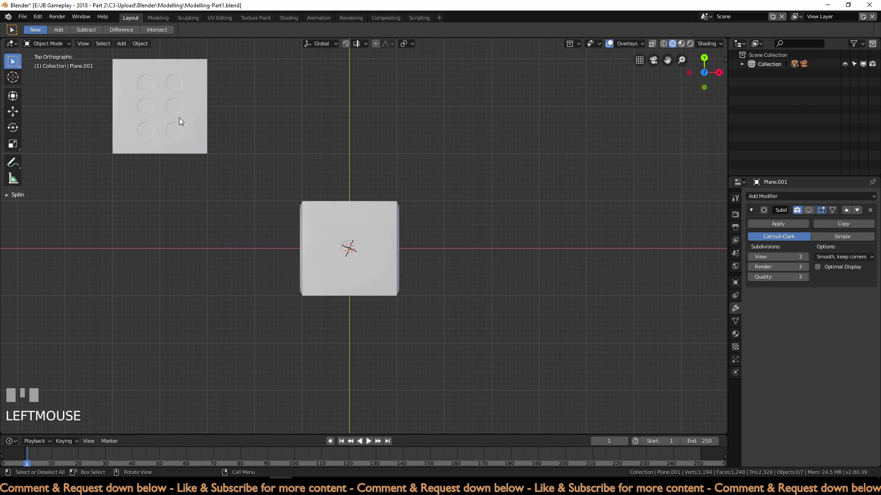
key("g")
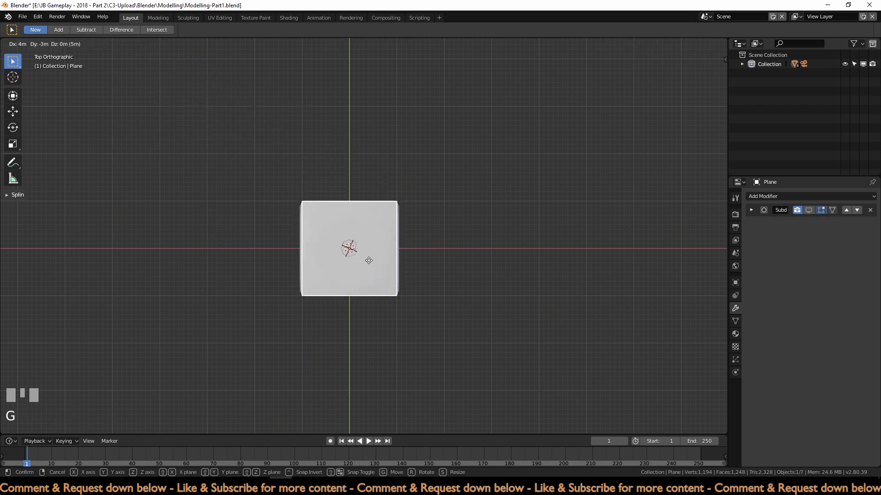
left_click(376, 264, "ctrl")
Step: In wireframe shading, rotate the five-dot face a quarter turn about the global X axis to form the cube's positive-Y side
left_click(372, 258)
scroll(413, 279, "up", 5)
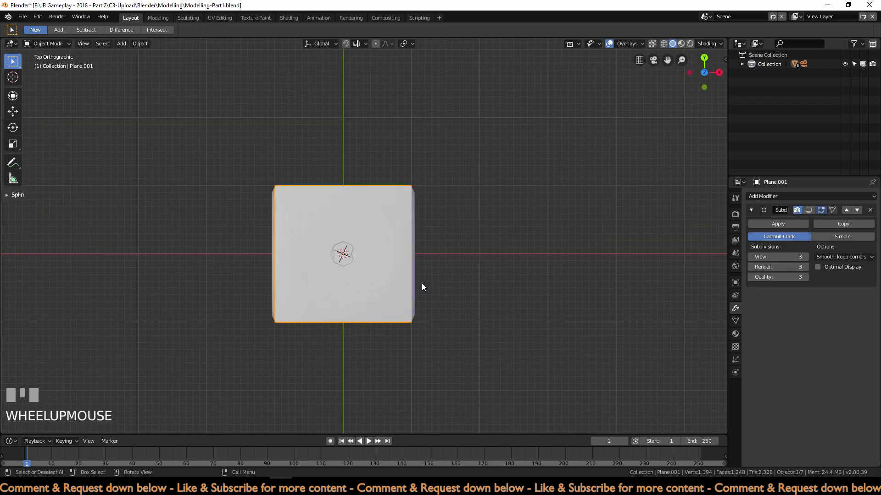
key("z")
left_click(380, 301)
scroll(412, 304, "down", 3)
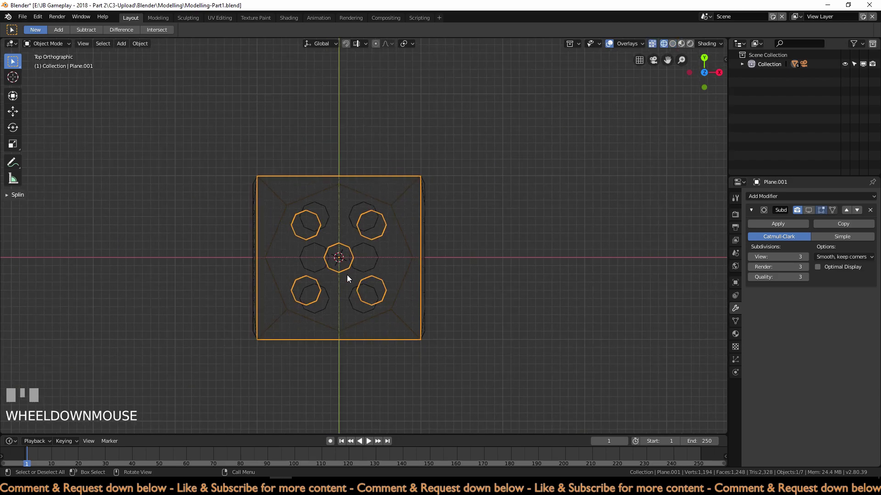
key("KP_3")
middle_click_drag(346, 279, 402, 284, "shift")
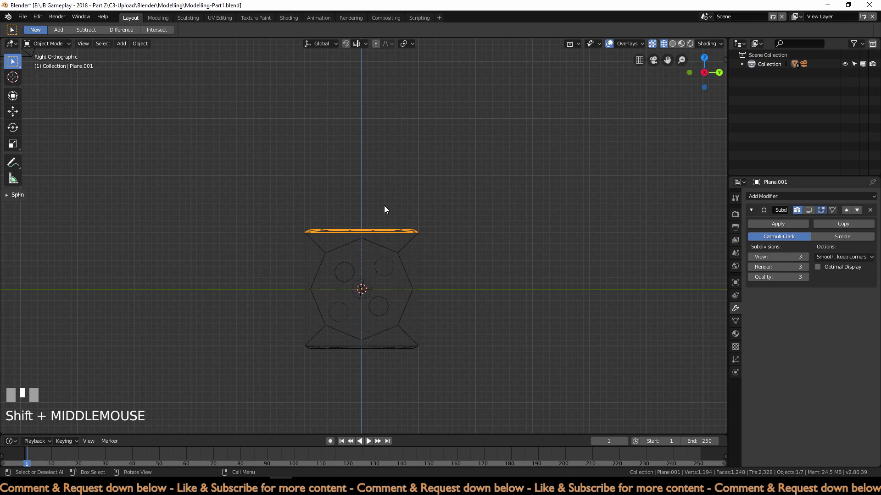
key("r")
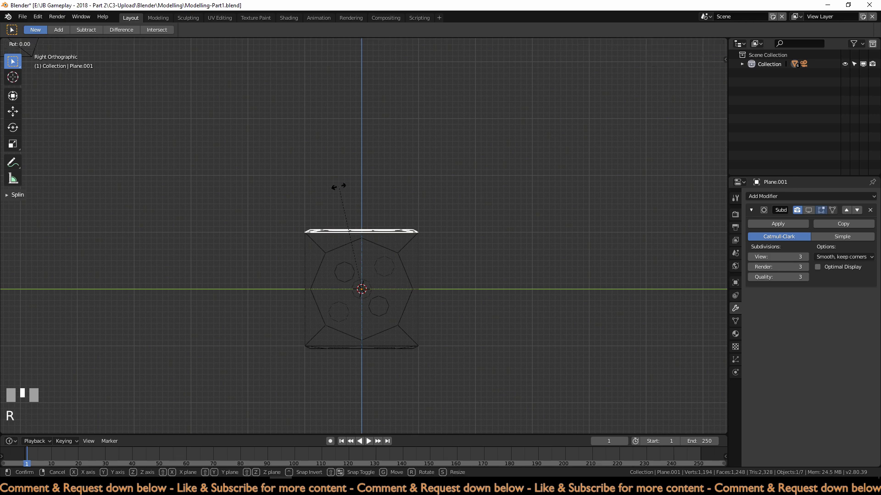
key("x")
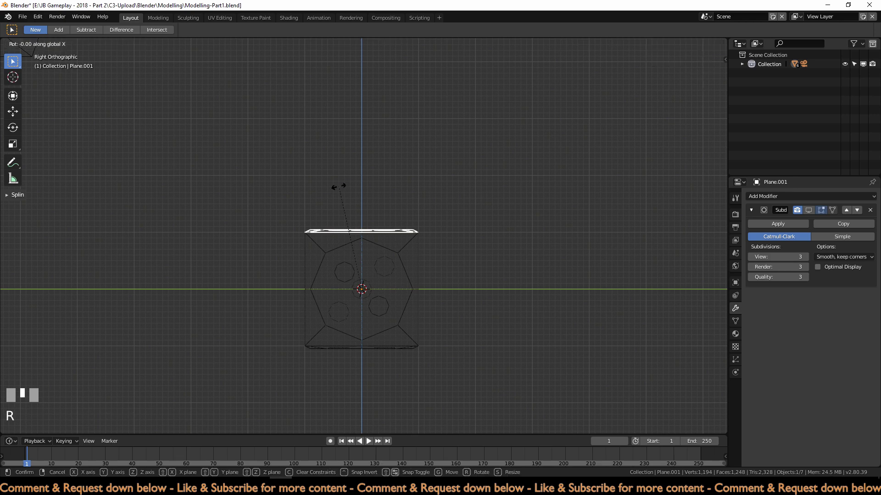
left_click(403, 280, "ctrl")
Step: Rotate the six-dot face 90° about the global X axis to form the cube's negative-Y side
middle_click_drag(465, 282, 480, 324)
left_click(386, 233)
left_click(385, 244)
left_click(384, 244)
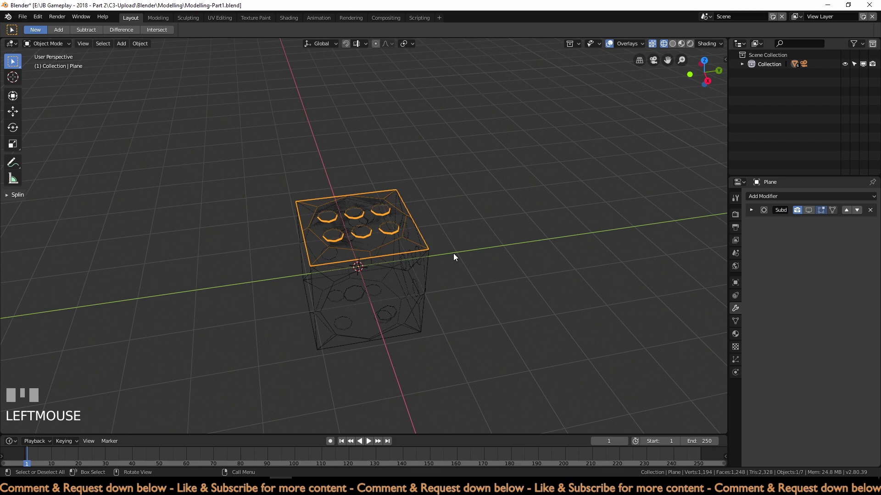
key("KP_3")
key("r")
key("x")
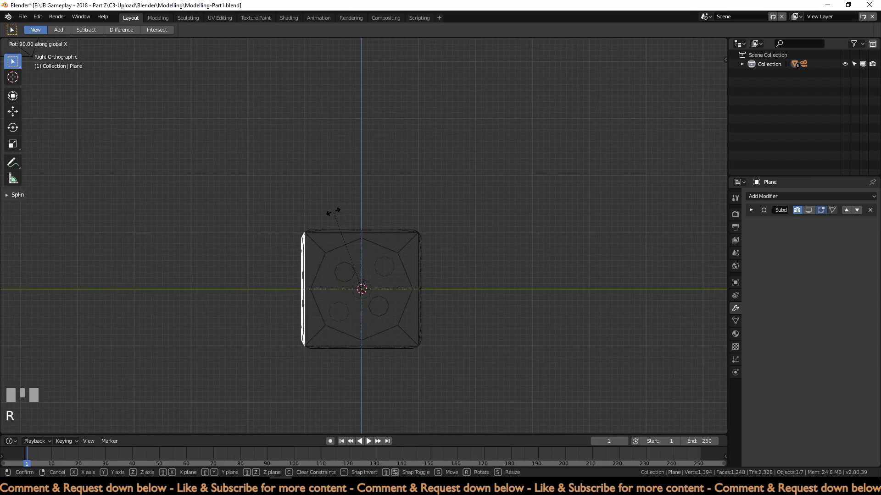
left_click(235, 242, "ctrl")
Step: Return to solid shading and select all six face planes of the cube
middle_click_drag(235, 241, 309, 284)
key("z")
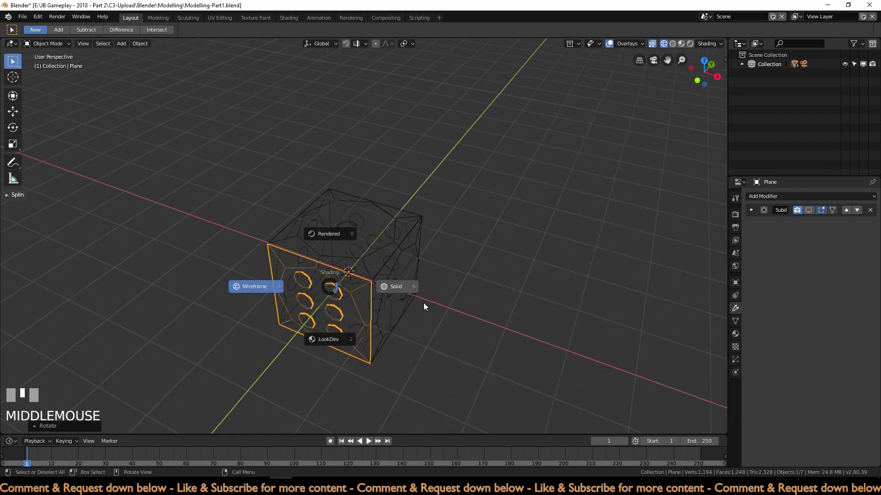
left_click(414, 295)
mouse_move(414, 295)
middle_mouse_down()
mouse_move(504, 340)
mouse_move(584, 324)
mouse_move(607, 297)
mouse_move(617, 254)
mouse_move(555, 224)
mouse_move(503, 226)
mouse_move(471, 264)
mouse_move(479, 334)
mouse_move(195, 137)
middle_mouse_up()
left_click_drag(159, 109, 489, 390)
mouse_move(518, 385)
middle_mouse_down()
mouse_move(400, 307)
mouse_move(379, 274)
mouse_move(376, 311)
mouse_move(391, 315)
middle_mouse_up()
key("z")
mouse_move(242, 280)
middle_mouse_down()
mouse_move(293, 254)
mouse_move(347, 288)
middle_mouse_up()
key("z")
mouse_move(446, 247)
middle_mouse_down()
mouse_move(475, 329)
mouse_move(462, 314)
middle_mouse_up()
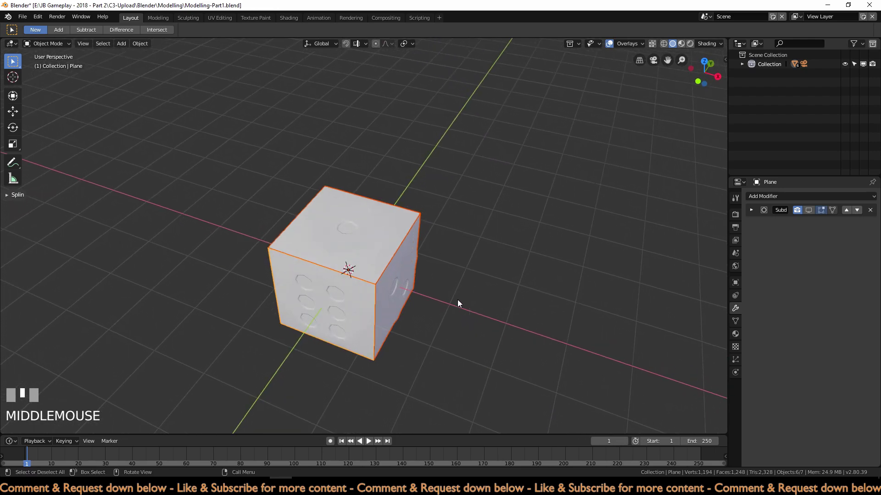
Step: Make the one-dot top face the active object and join the six selected planes into a single object
key("shift")
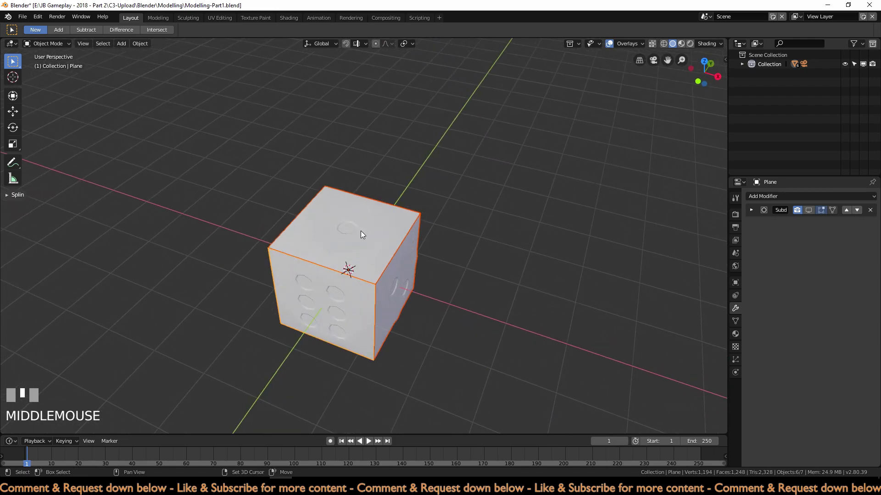
left_click(377, 235, "shift")
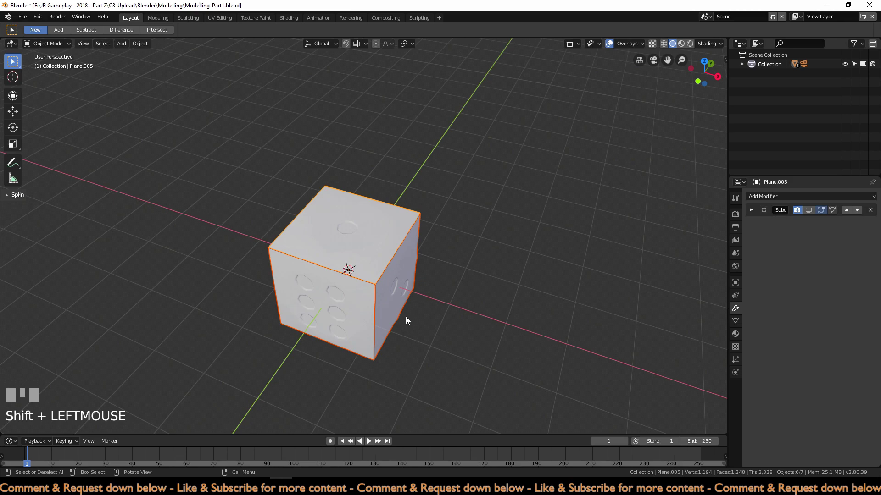
key("ctrl+j")
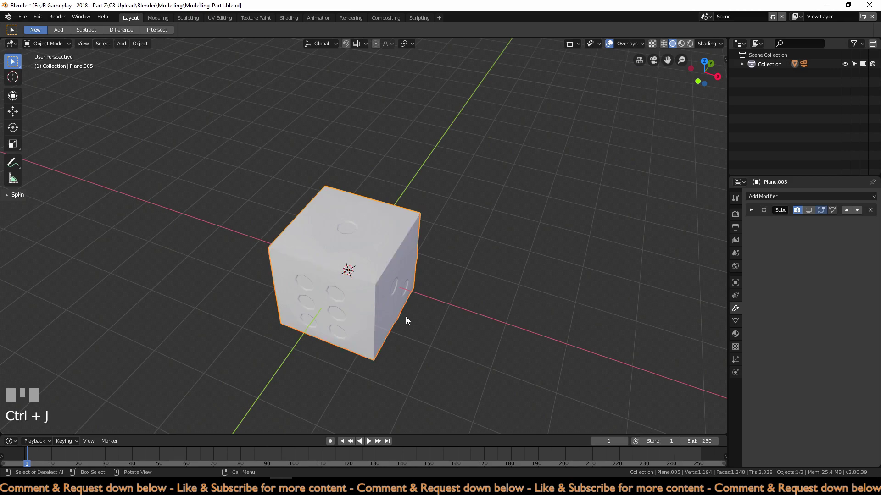
Step: Remove the double vertices across the joined cube's whole mesh in Edit Mode, and return to Object Mode
middle_click_drag(397, 327, 416, 325)
key("Tab")
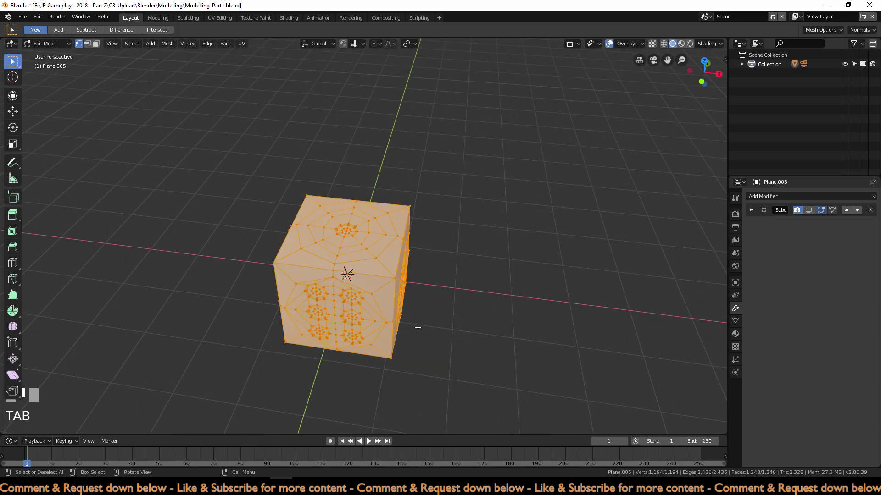
scroll(416, 325, "up", 3)
right_click(377, 277)
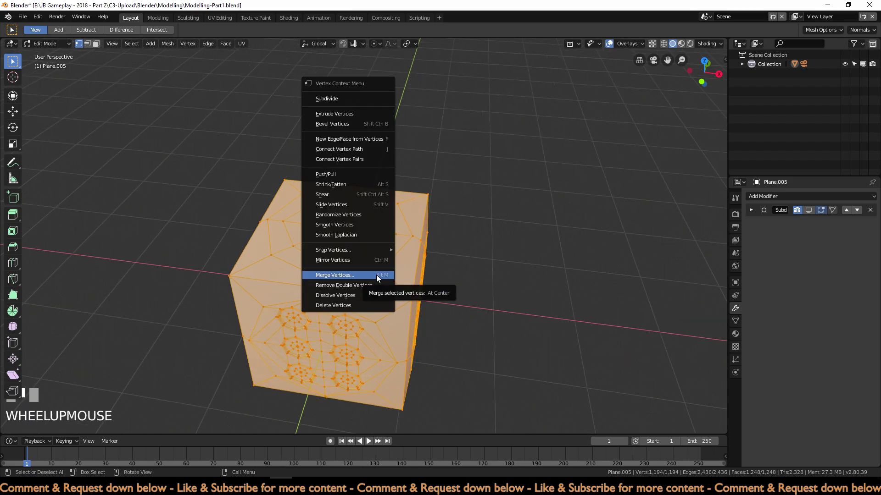
left_click(349, 284)
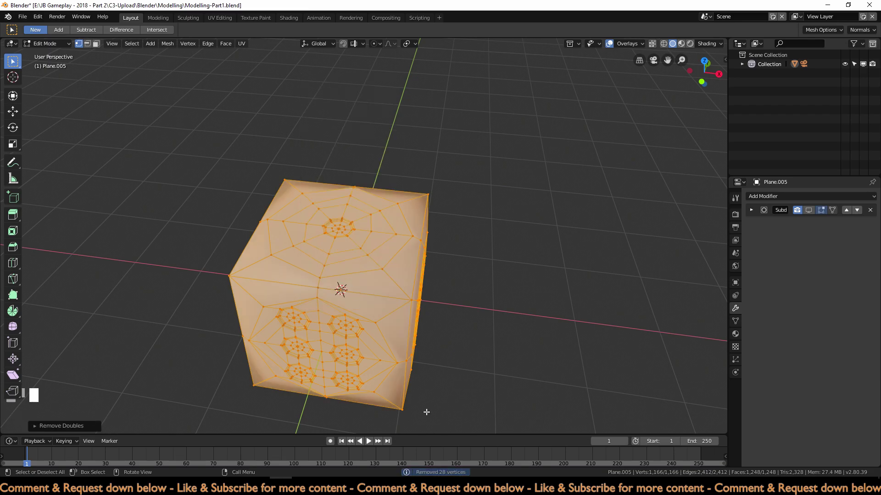
scroll(452, 348, "down", 3)
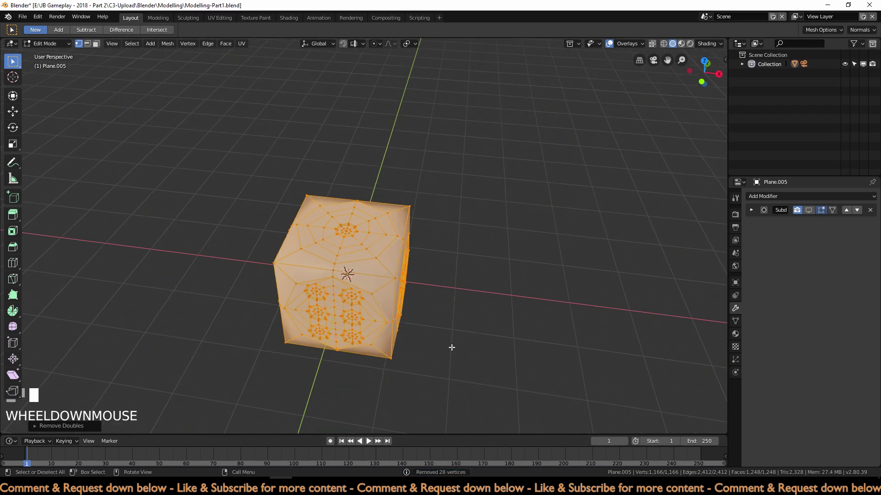
middle_click_drag(452, 347, 411, 315)
key("Tab")
Step: Enable the viewport display of the cube's Subdivision modifier and check the rounded die
middle_click_drag(551, 262, 736, 290)
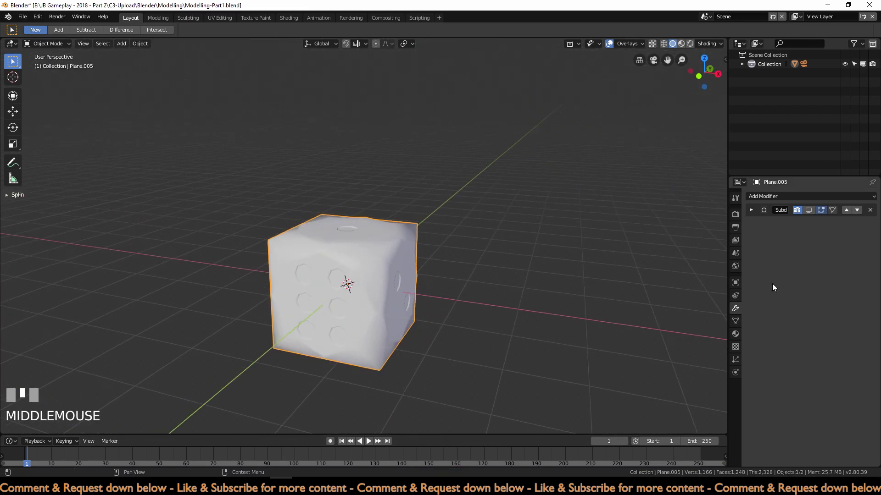
left_click(807, 211)
middle_click_drag(460, 313, 438, 338)
scroll(471, 345, "up", 2)
scroll(417, 358, "down", 2)
scroll(560, 345, "up", 2)
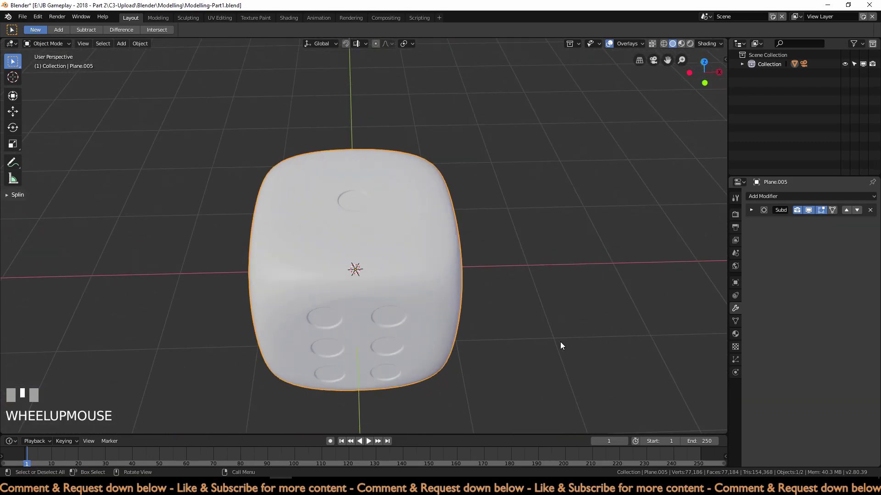
Step: Assign the existing material named Material to the die, rename it dice, and show its preview
left_click(735, 334)
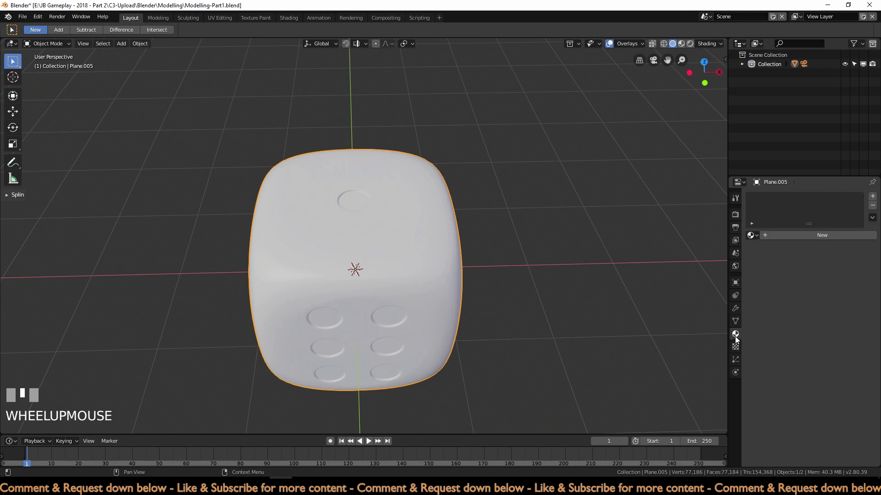
left_click(752, 235)
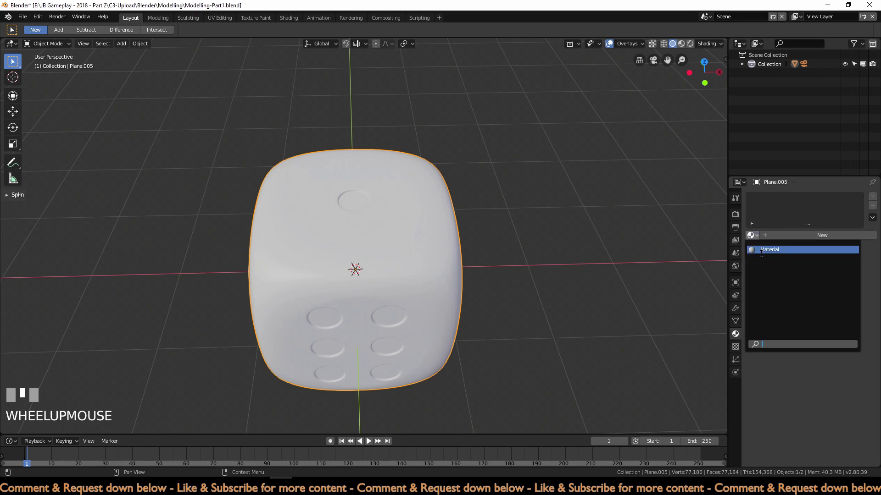
left_click(762, 250)
left_click(772, 237)
type("dice")
key("Return")
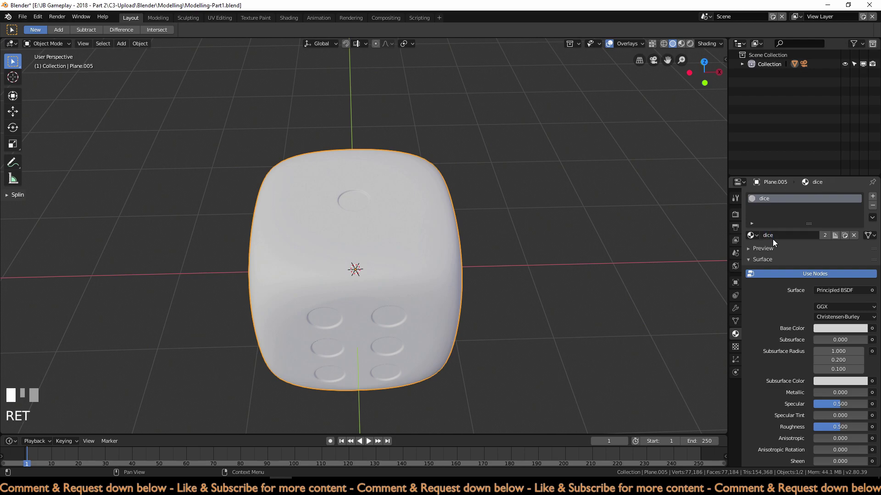
left_click(773, 247)
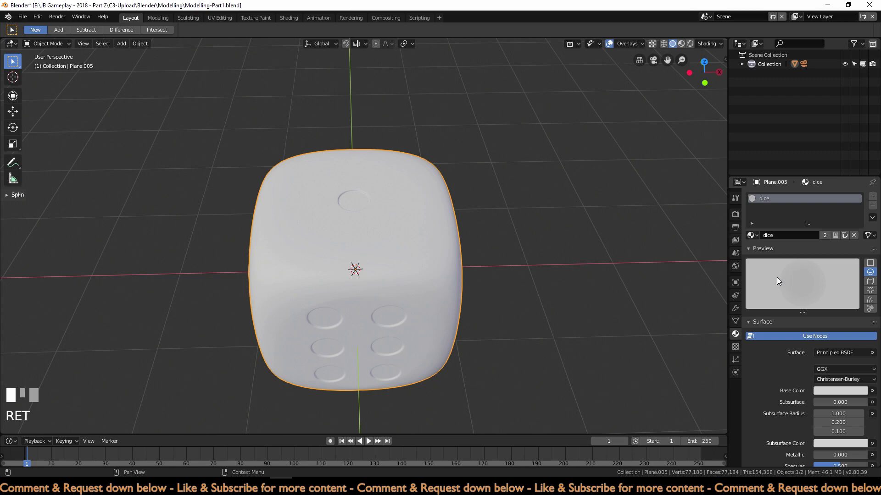
Step: Switch the render engine to Cycles and set the light paths' total maximum bounces to 5
left_click(736, 214)
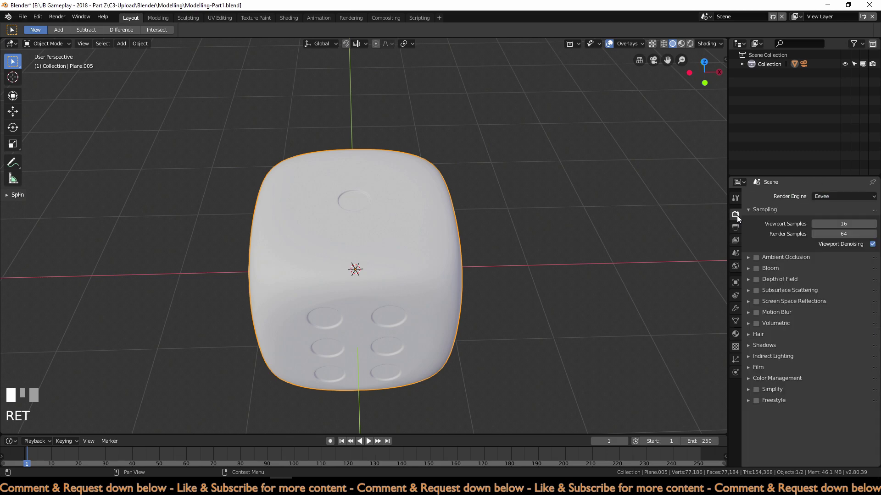
left_click(834, 197)
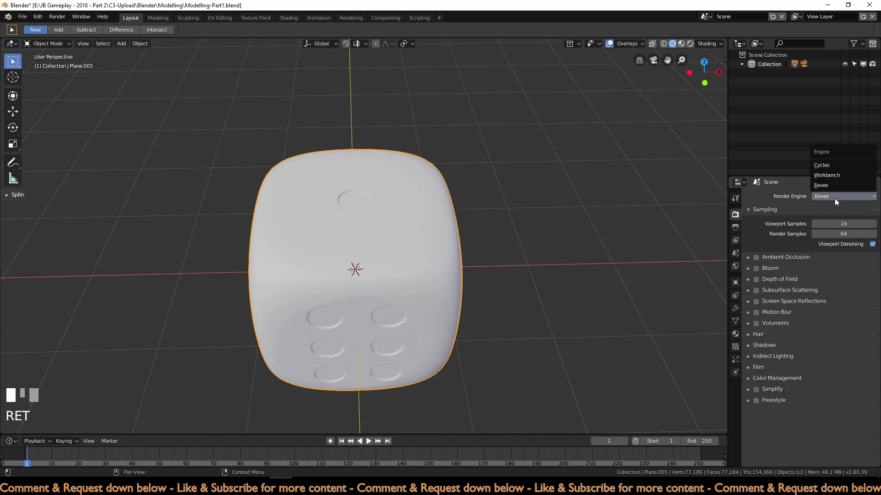
left_click(831, 166)
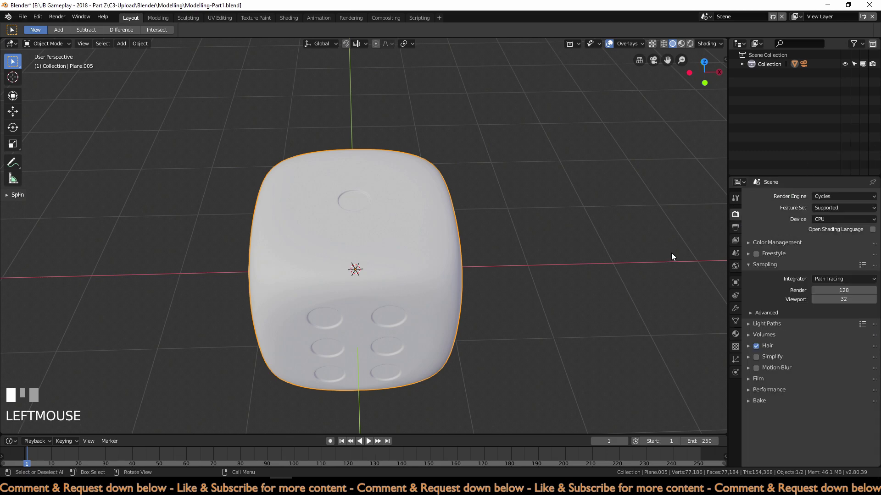
left_click(768, 324)
left_click(837, 348)
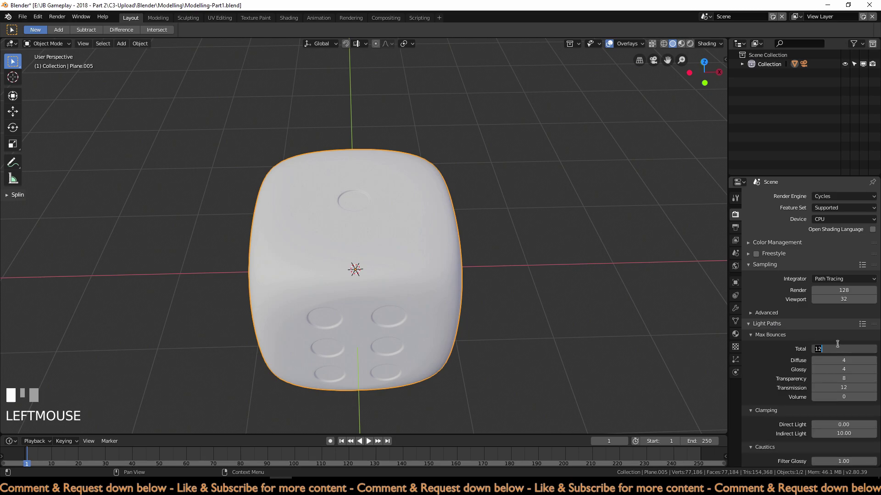
type("5")
key("Return")
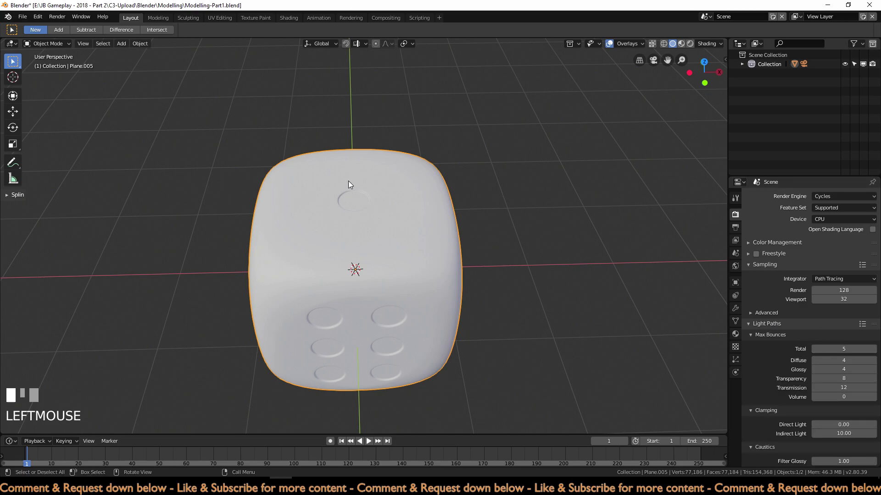
left_click(772, 323)
left_click(772, 266)
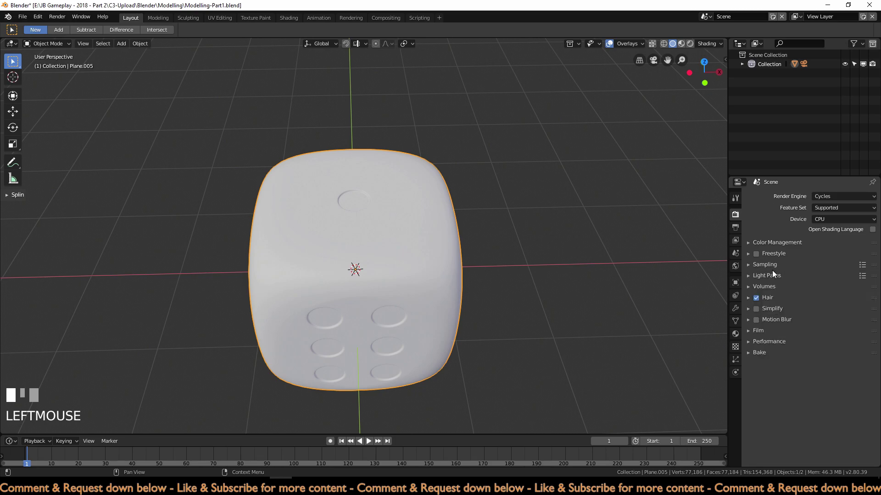
Step: Set the render tile size to 256 by 256, rendering the frame before and after the change
left_click(775, 341)
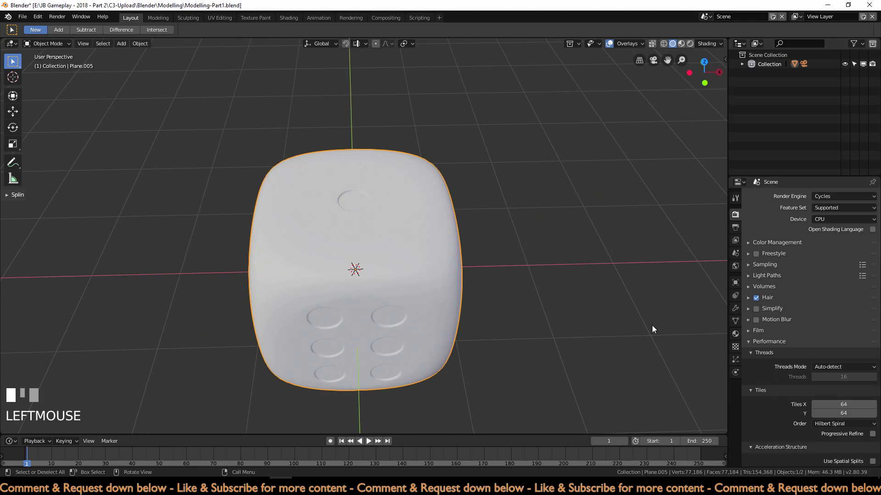
key("F12")
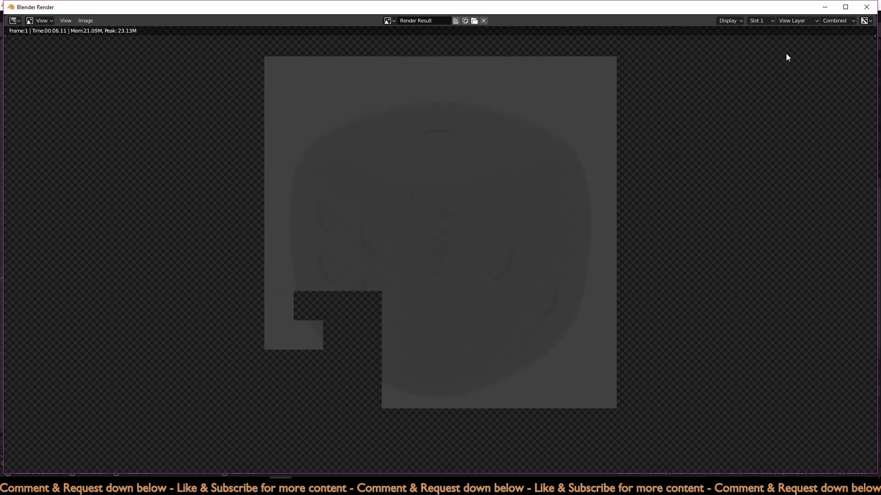
left_click(865, 7)
left_click(834, 403)
key("BackSpace")
type("256")
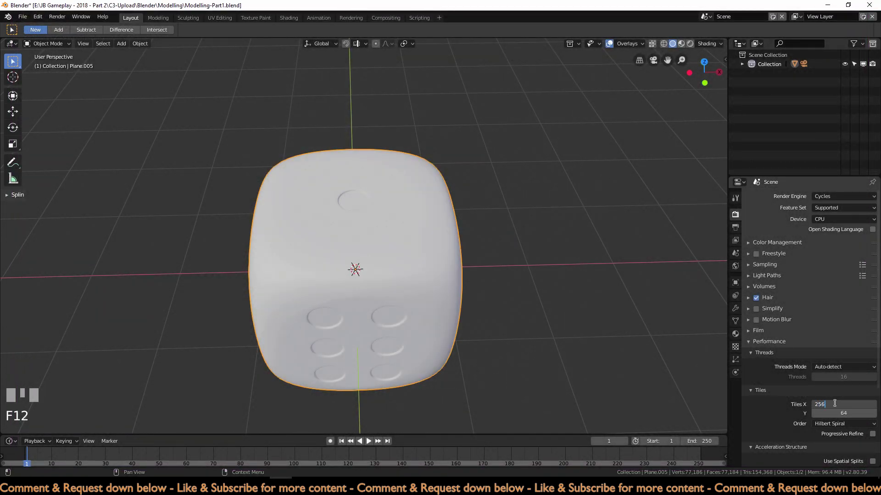
left_click(792, 415)
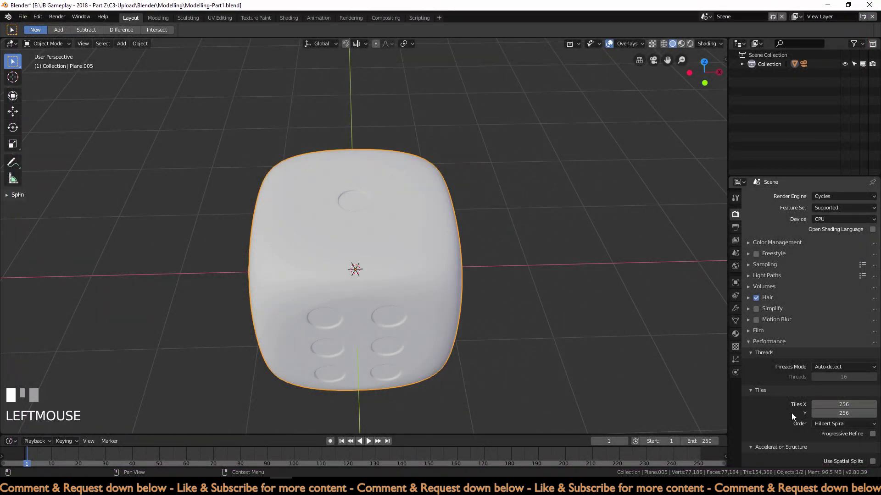
key("F12")
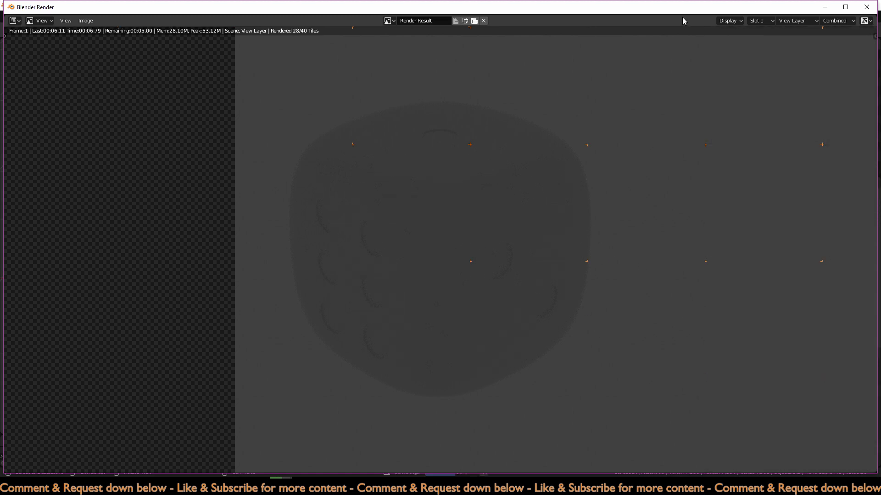
left_click(866, 7)
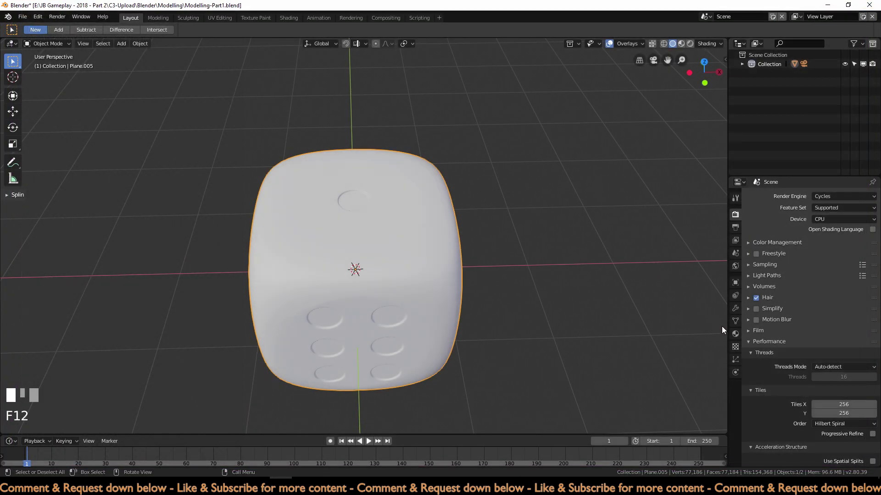
Step: Set the dice material's Roughness to 0.1 and its Metallic value to 0.1
left_click(736, 334)
left_click(757, 253)
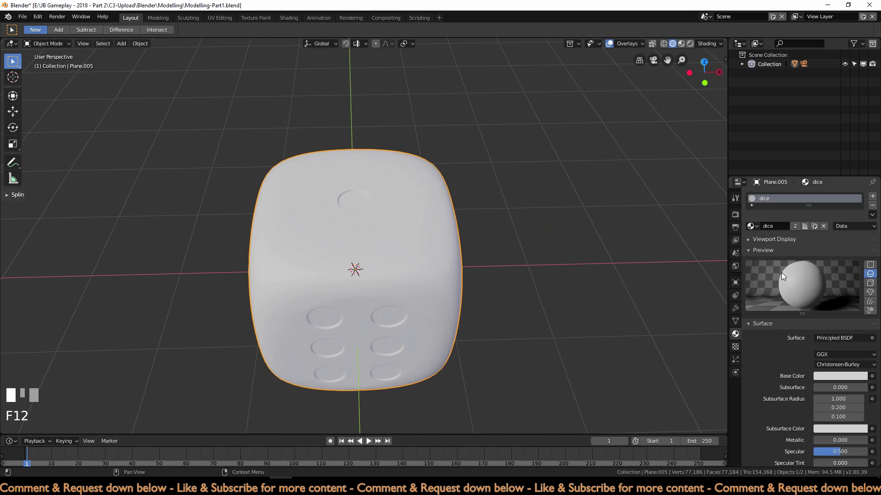
middle_click_drag(610, 325, 569, 326)
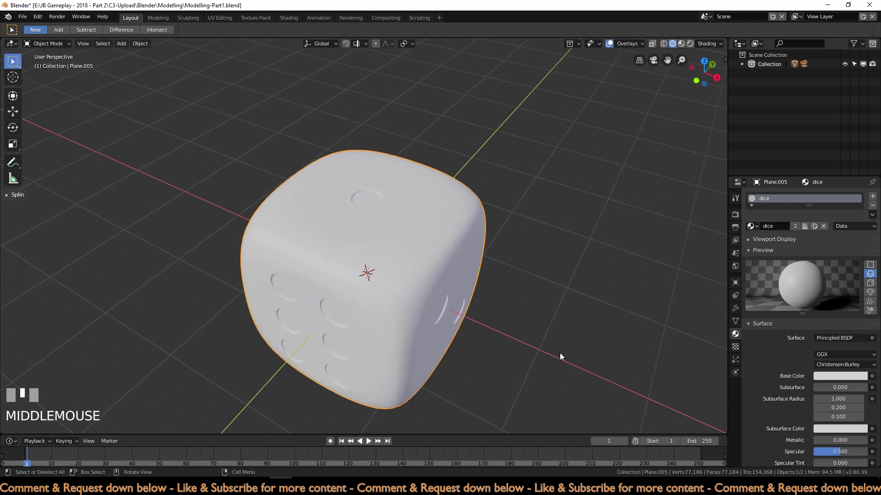
middle_click_drag(565, 361, 538, 333, "shift")
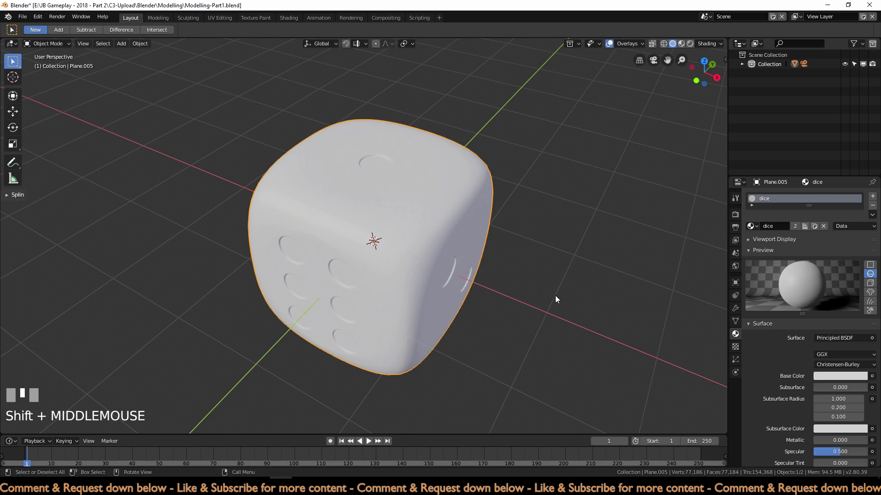
scroll(777, 356, "down", 3)
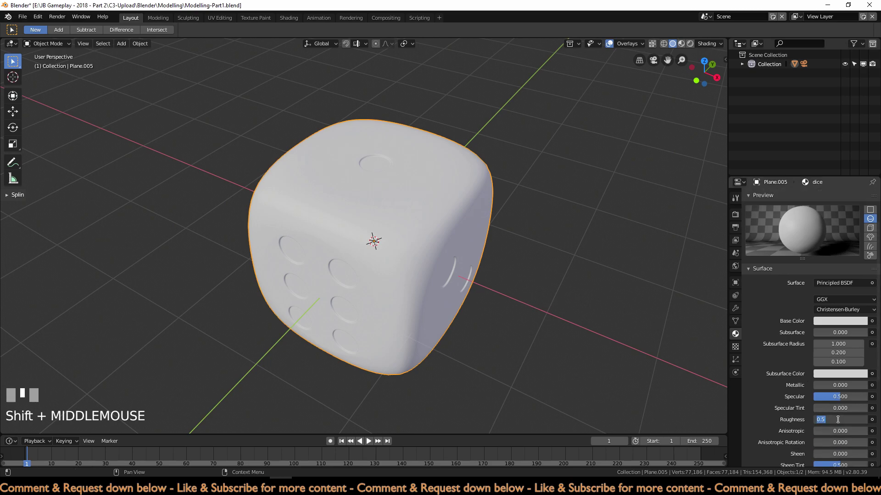
type("0.1")
key("KP_Enter")
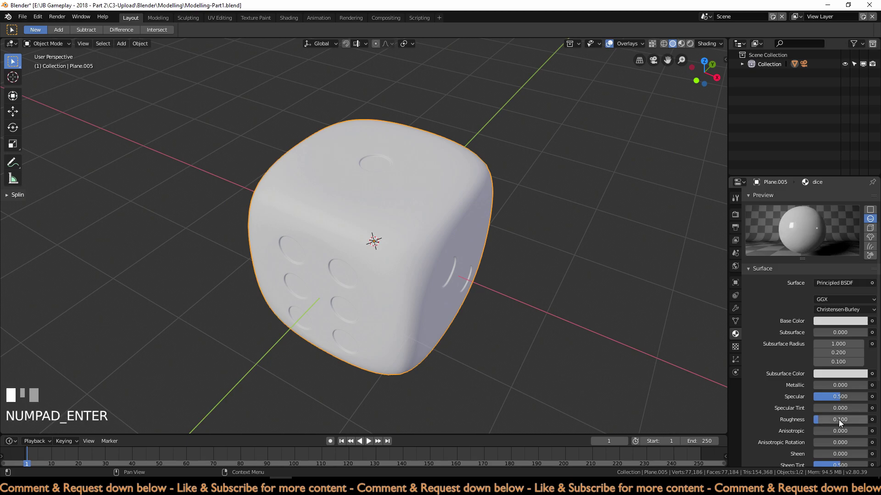
type("0.1")
key("KP_Enter")
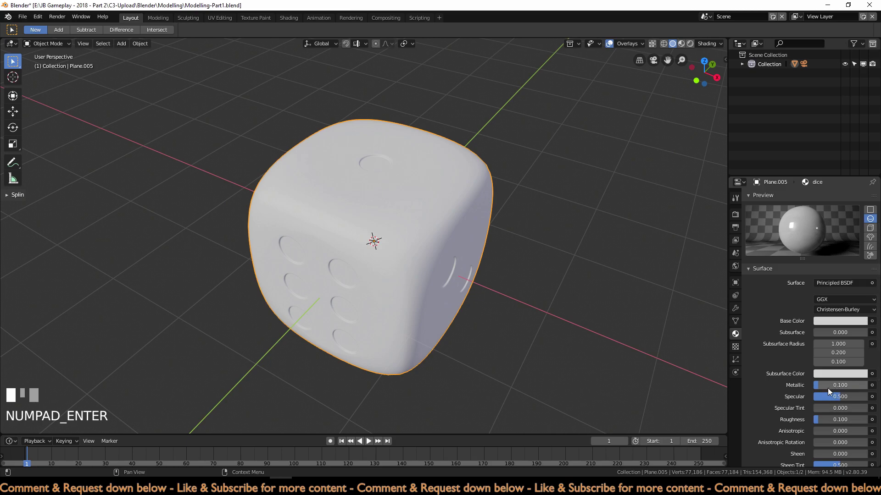
Step: Compare the dice material's preview with Metallic at 1.0 and with Roughness at 0 and 1.0
left_click_drag(828, 388, 864, 386)
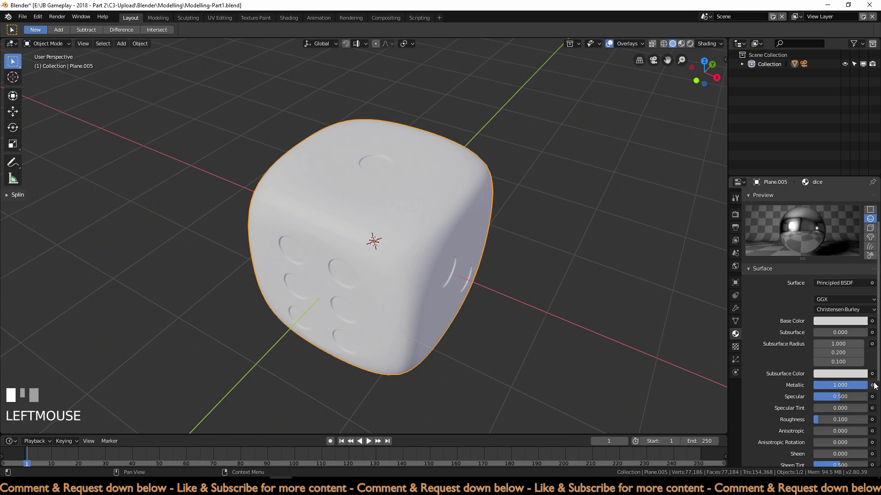
double_click(829, 385)
type("0.1")
key("KP_Enter")
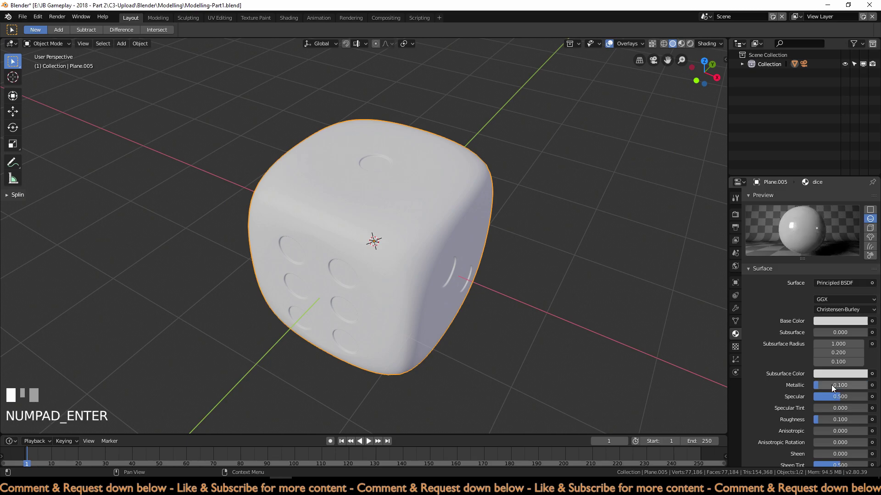
left_click_drag(819, 419, 810, 418)
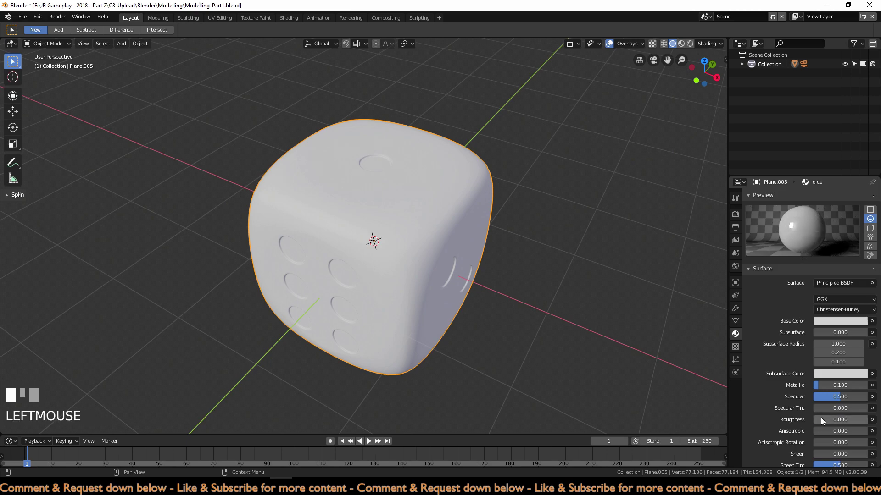
left_click_drag(821, 419, 867, 419)
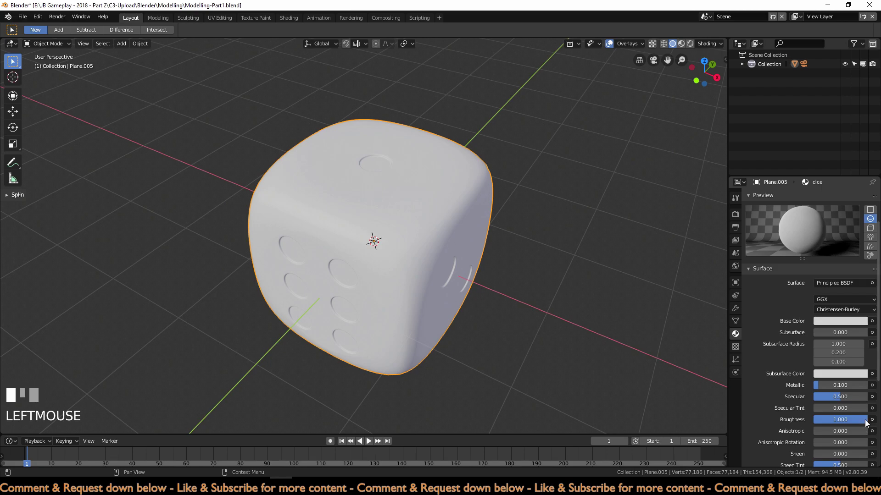
mouse_move(818, 385)
left_mouse_down()
mouse_move(867, 385)
mouse_move(826, 386)
left_mouse_up()
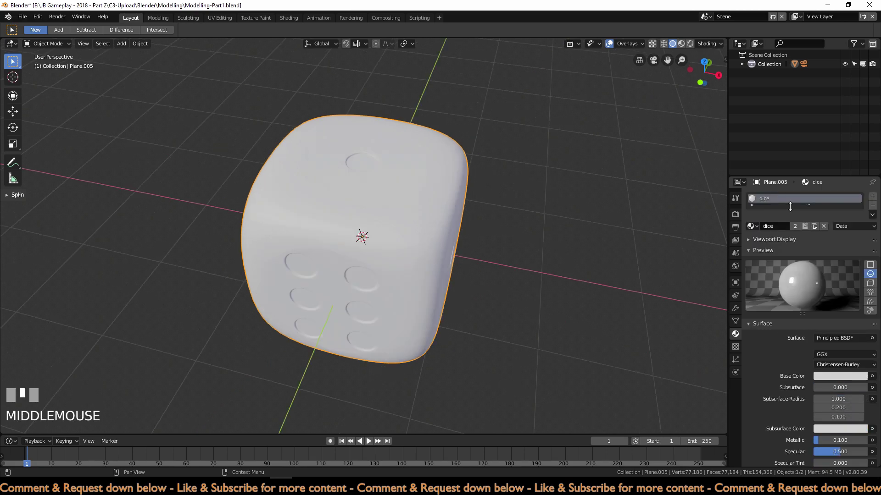
Step: Add a second material slot to the die and fill it with an independent copy of the dice material
left_click_drag(790, 207, 788, 242)
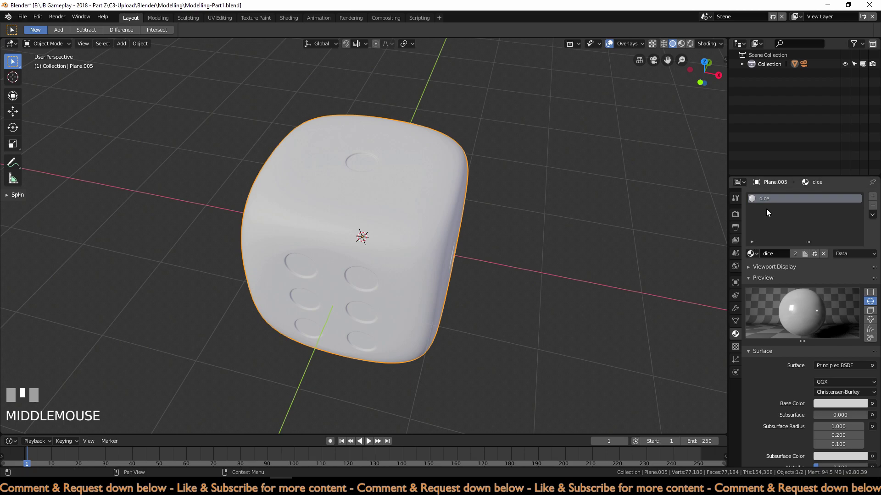
left_click(872, 196)
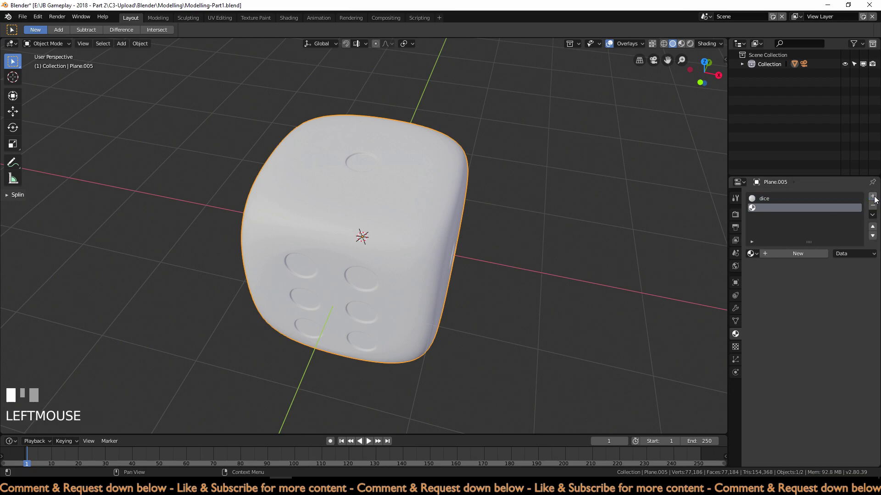
left_click(758, 253)
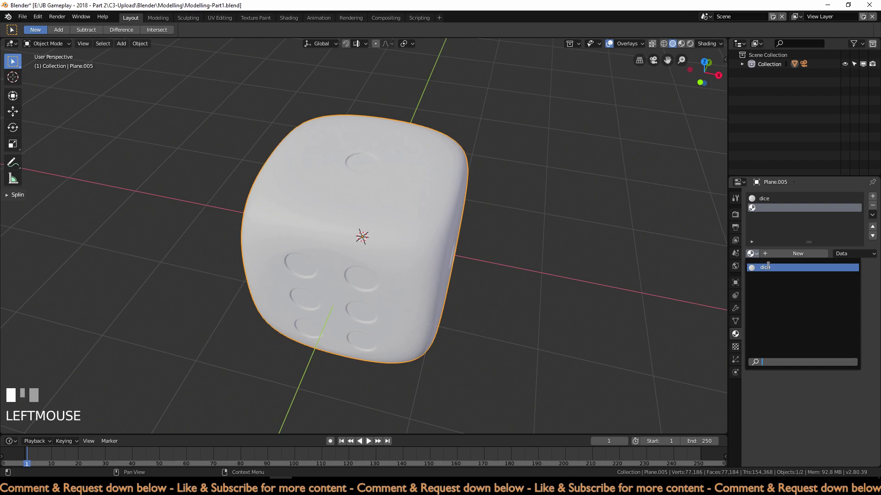
left_click(770, 268)
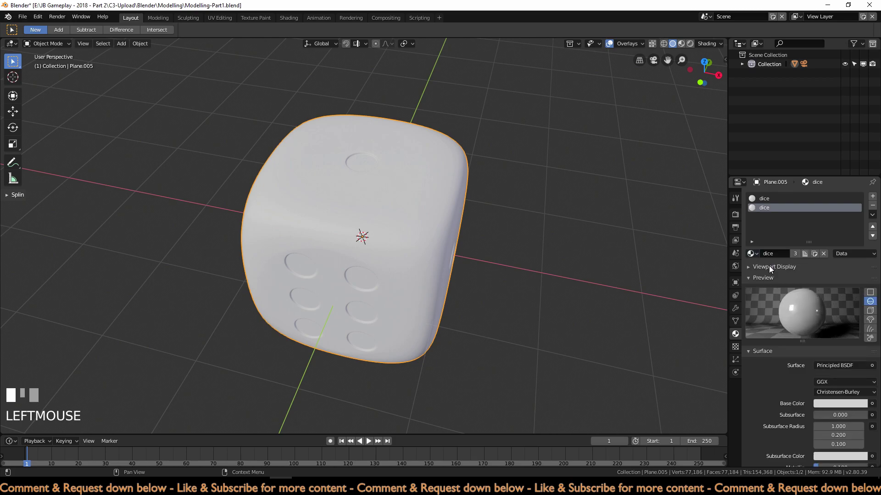
left_click(814, 254)
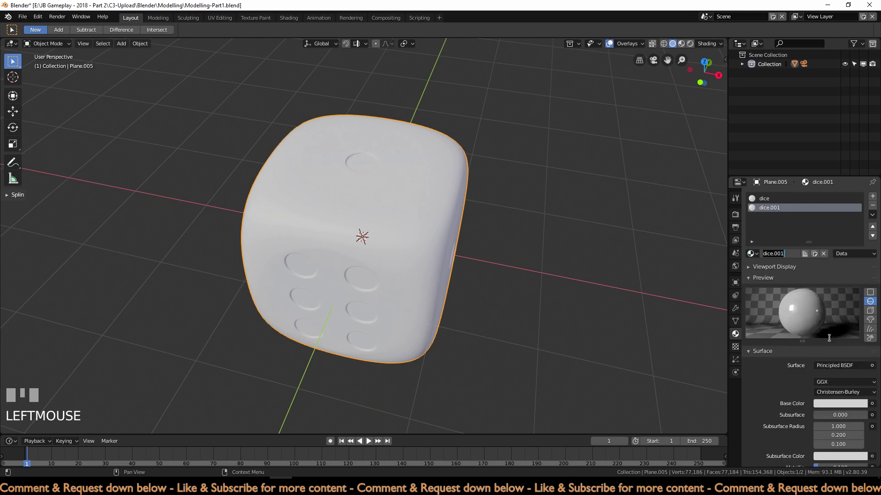
Step: Rename the copied material dice2 and set its Base Color to black
left_click(784, 254)
type("dice2")
key("Return")
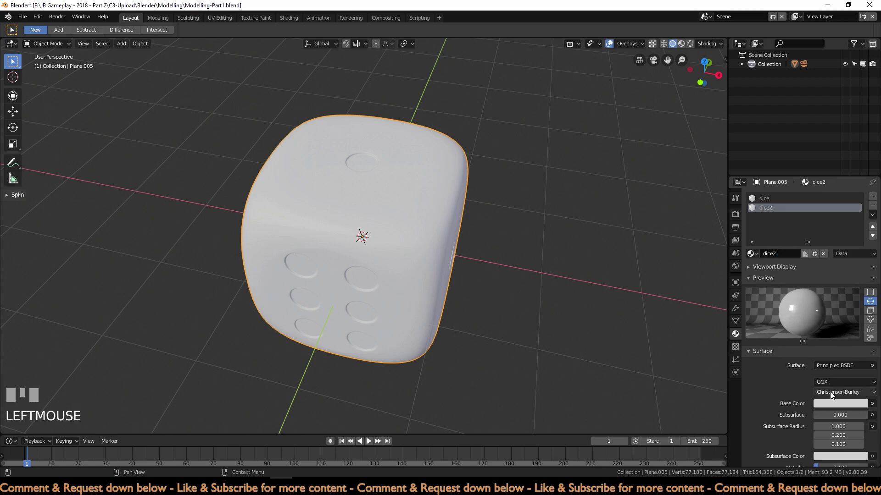
left_click(840, 403)
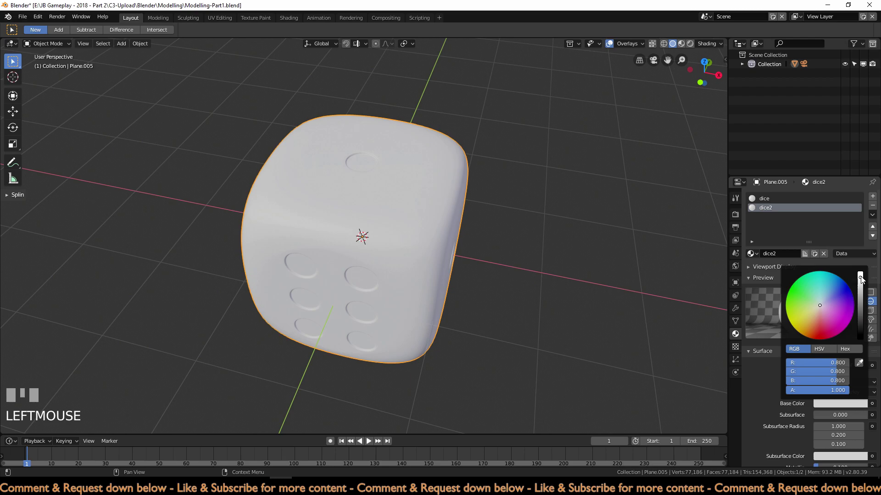
left_click_drag(860, 278, 859, 338)
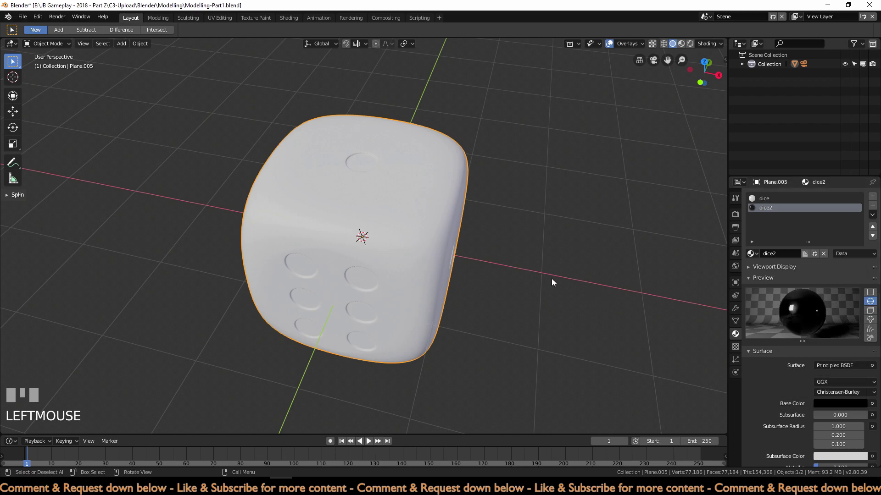
Step: Check the die in Rendered viewport shading, and switch to LookDev shading to inspect its glossy surface up close
left_click(689, 43)
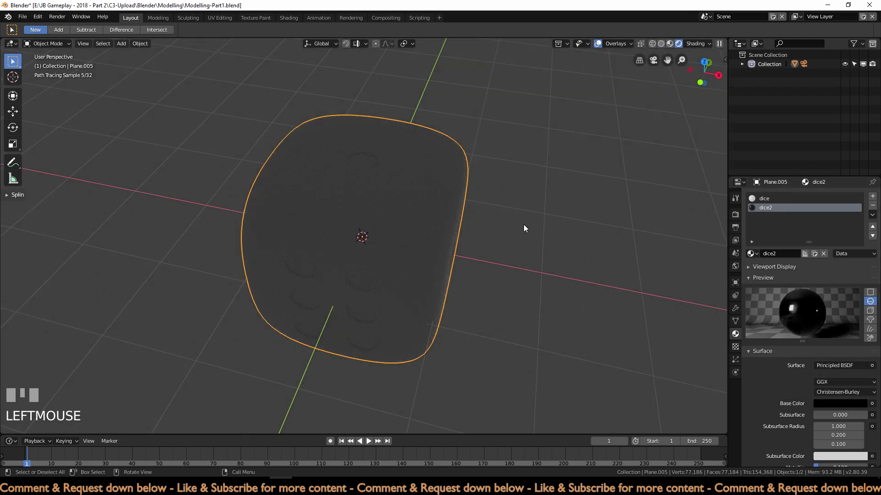
left_click(669, 43)
middle_click_drag(453, 243, 422, 265)
scroll(425, 275, "up", 2)
scroll(422, 266, "up", 4)
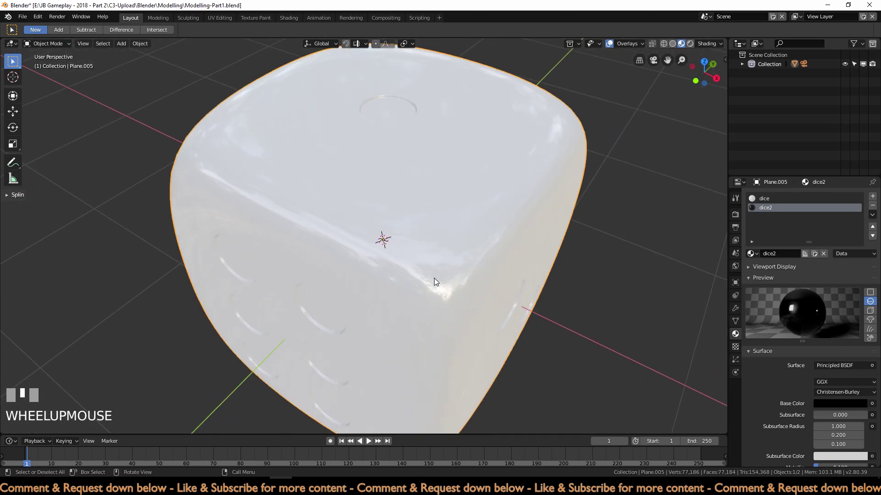
Step: Look through the LookDev environment lighting choices and inspect the reflections on the die's surface from another angle
left_click(706, 43)
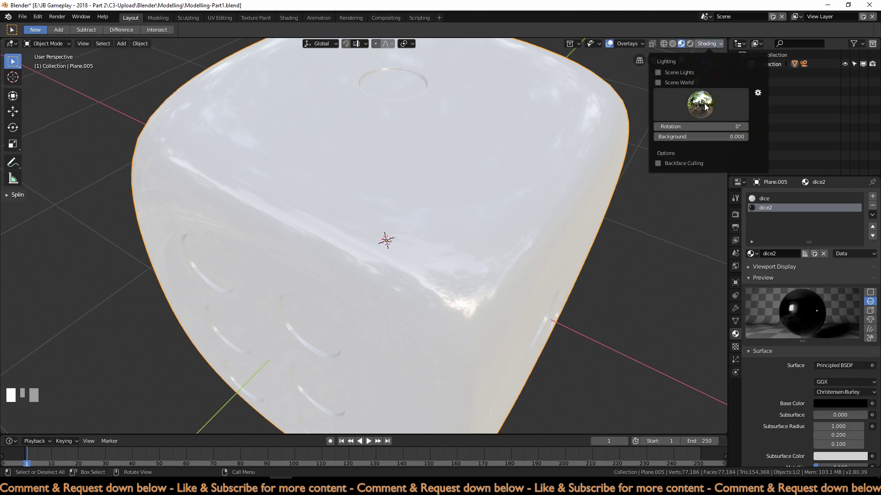
left_click(690, 109)
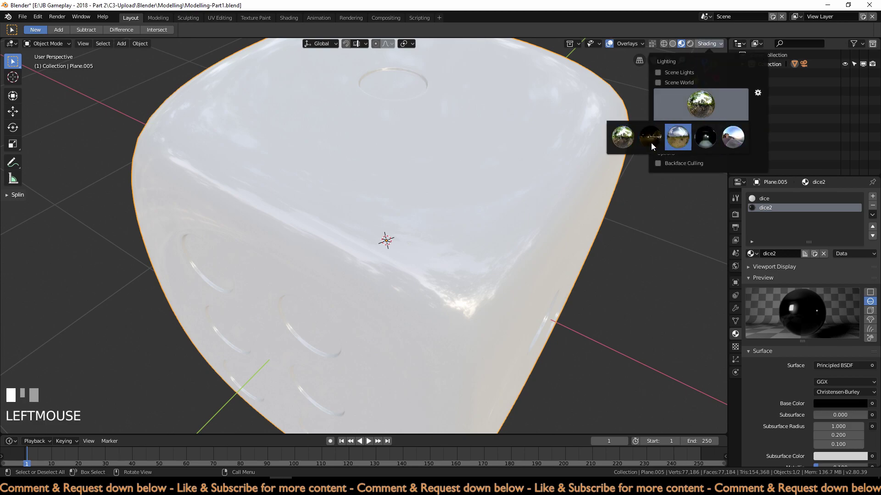
left_click(700, 105)
scroll(493, 256, "down", 2)
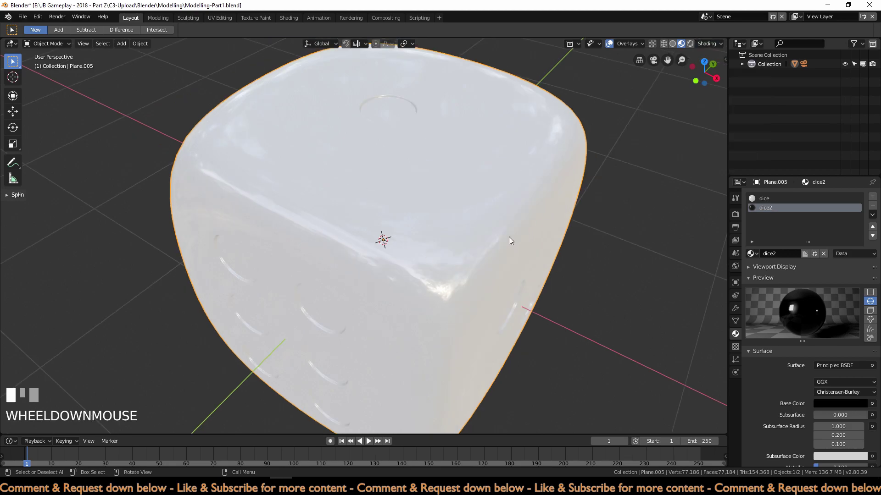
scroll(498, 231, "down", 2)
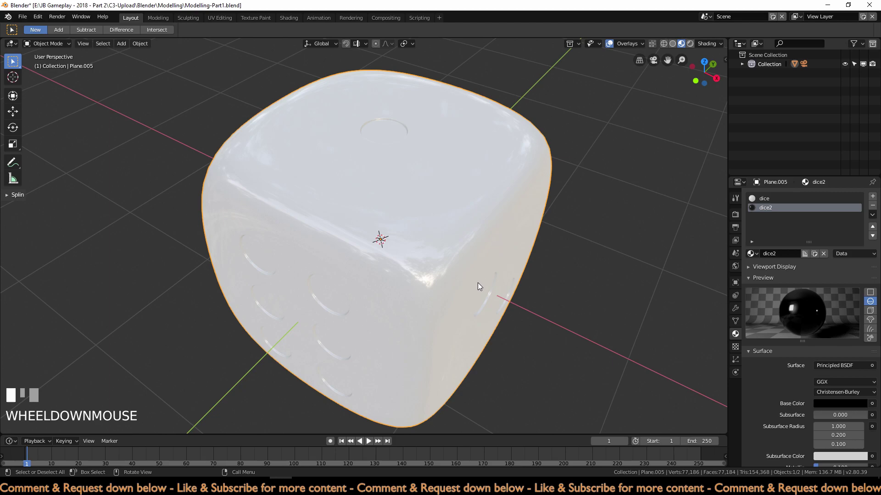
middle_click_drag(486, 290, 515, 293)
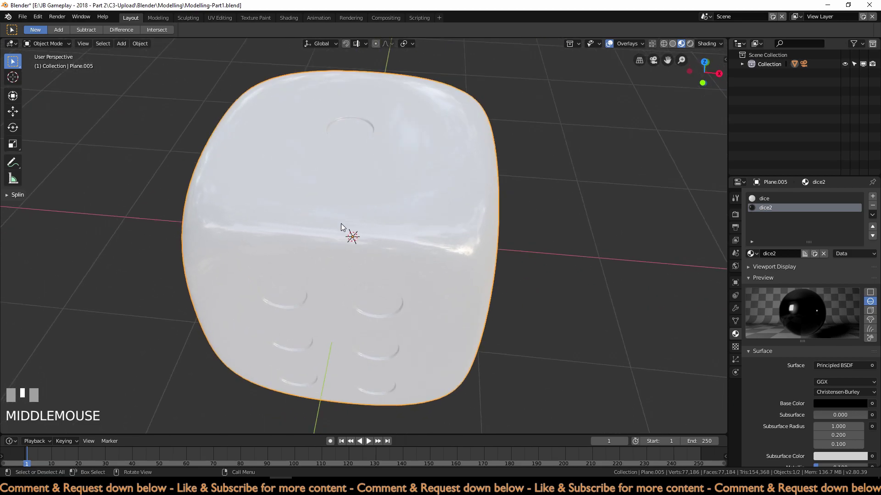
middle_click_drag(446, 304, 485, 275, "shift")
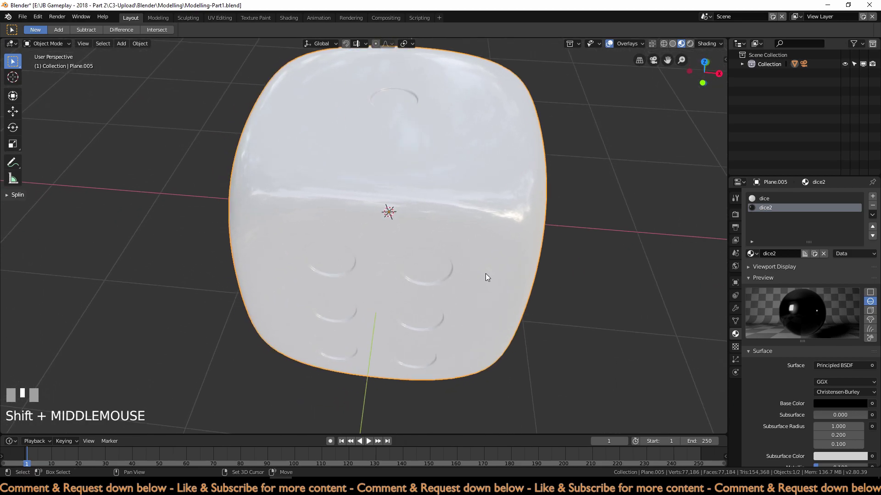
left_click(431, 229)
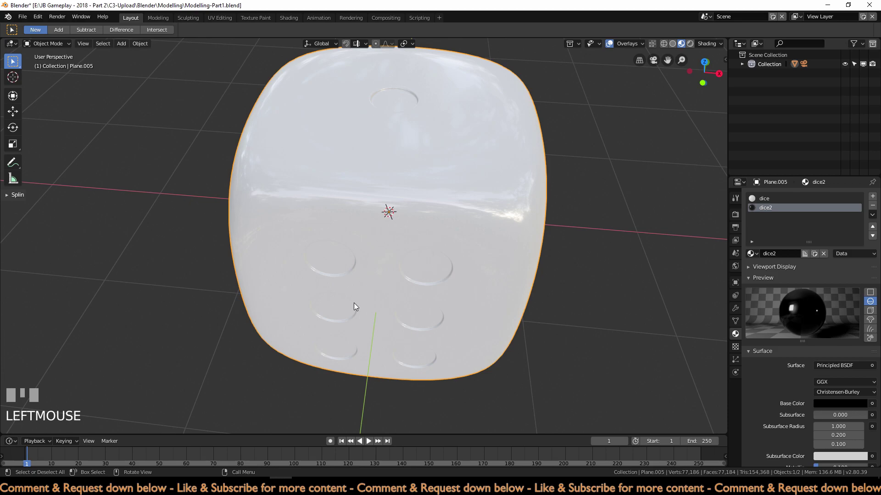
Step: Open the die's mesh for editing in front view with nothing selected and turn off the subdivision modifier's viewport display
key("KP_1")
middle_click_drag(359, 304, 368, 252, "shift")
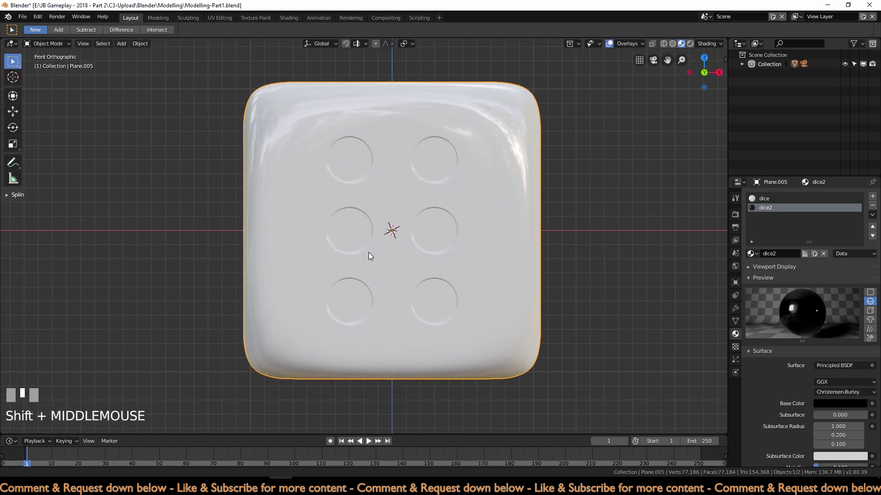
key("Tab")
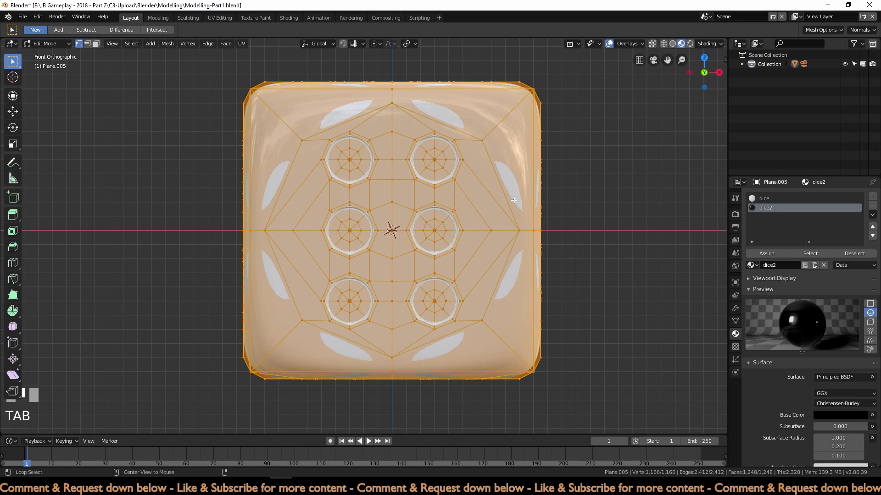
key("alt+a")
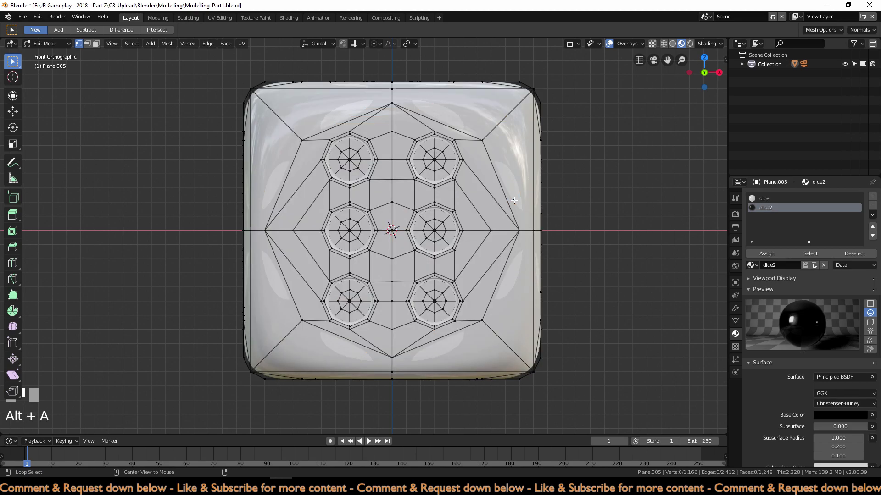
left_click(735, 308)
left_click(809, 211)
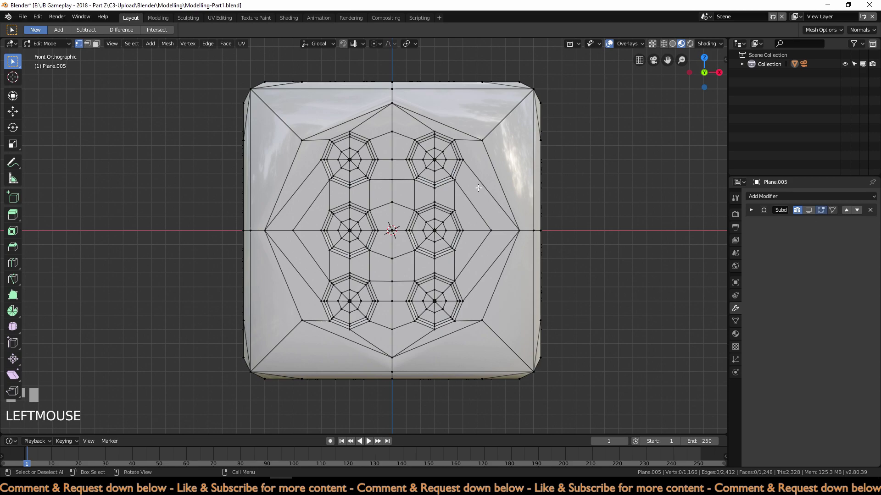
Step: Enable X-ray and box-select the geometry of all six dots on the front face
scroll(415, 209, "up", 1)
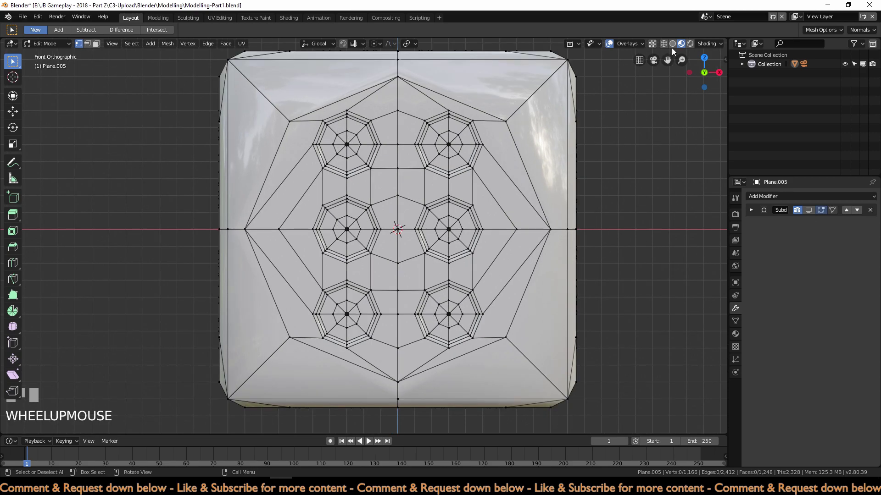
left_click(653, 44)
left_click_drag(303, 95, 490, 355)
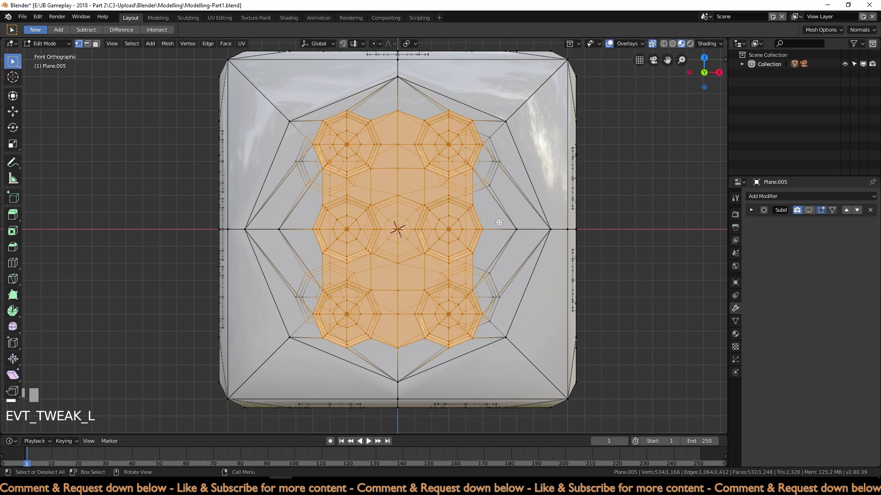
Step: Deselect the geometry caught on the die's back face using the top view, and turn X-ray off
key("KP_7")
scroll(424, 219, "down", 4)
middle_click_drag(423, 219, 419, 276, "shift")
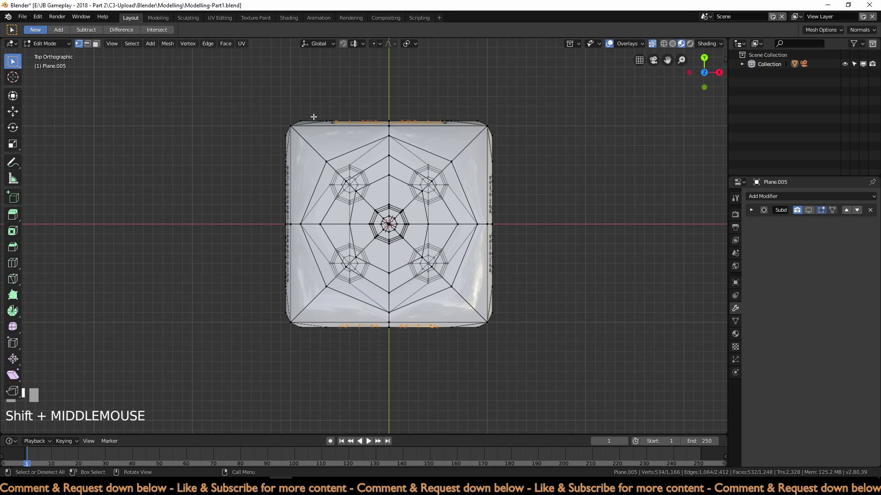
key("b")
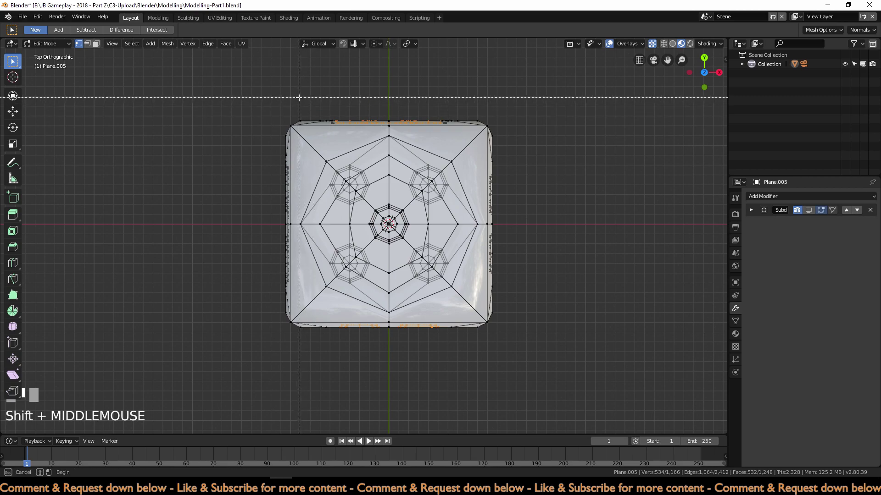
middle_click_drag(300, 92, 465, 133)
middle_click_drag(480, 334, 510, 260, "shift")
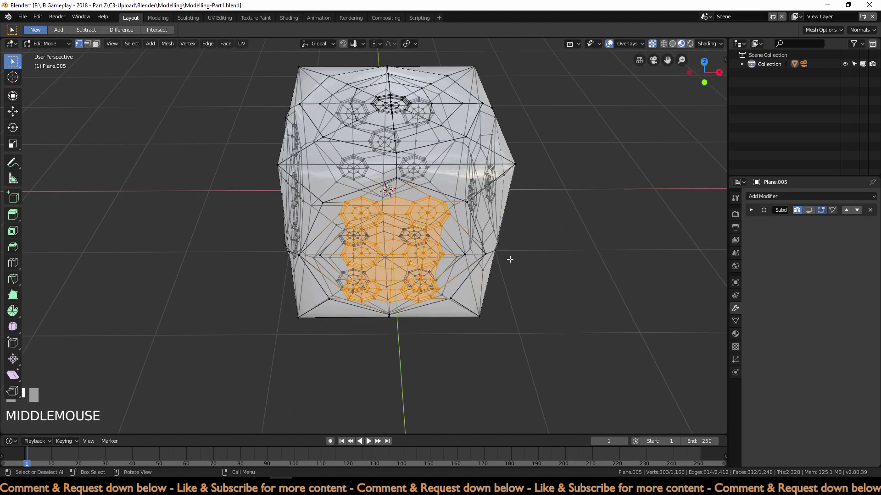
left_click(652, 44)
Step: Deselect the central column of vertices between the two rows of dots in front view
key("KP_1")
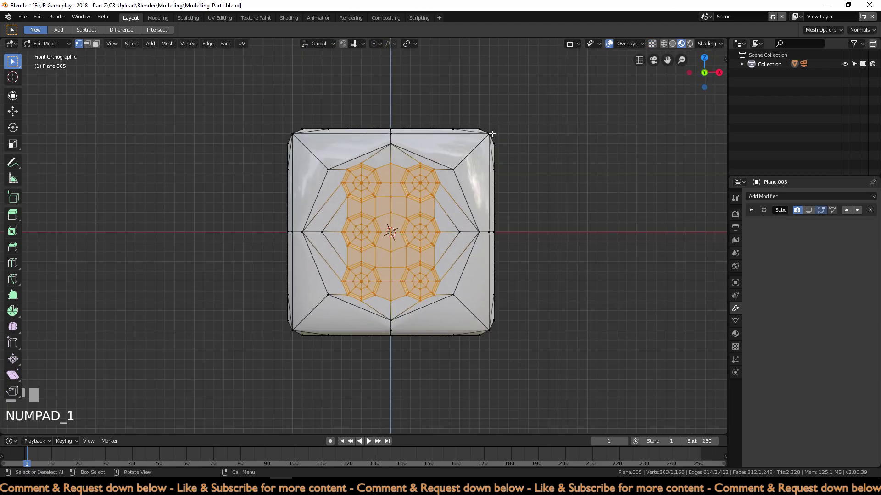
scroll(509, 143, "up", 3)
middle_click_drag(504, 146, 490, 148, "shift")
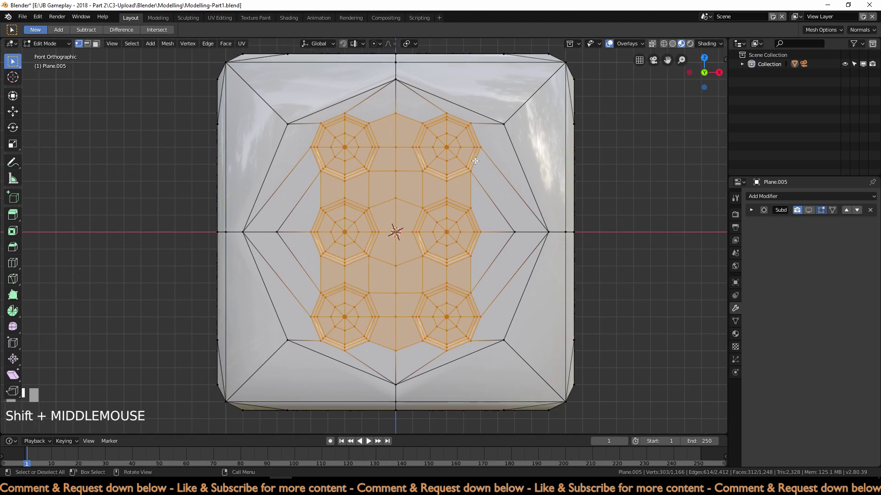
key("b")
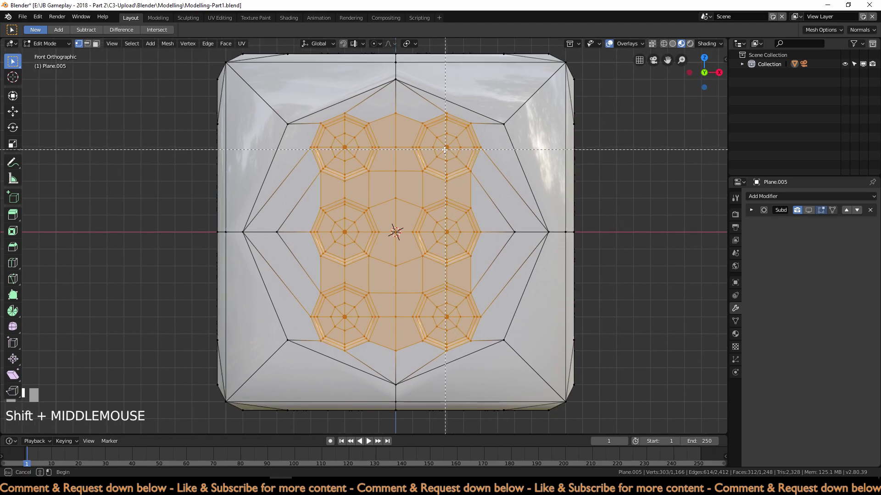
left_click_drag(390, 100, 396, 307)
middle_click_drag(396, 307, 403, 366)
scroll(401, 317, "up", 1)
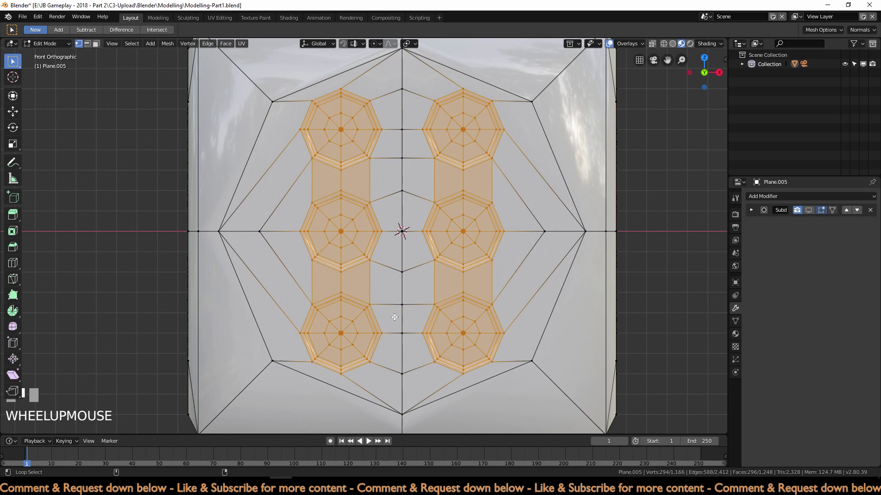
left_click(370, 277, "alt+shift")
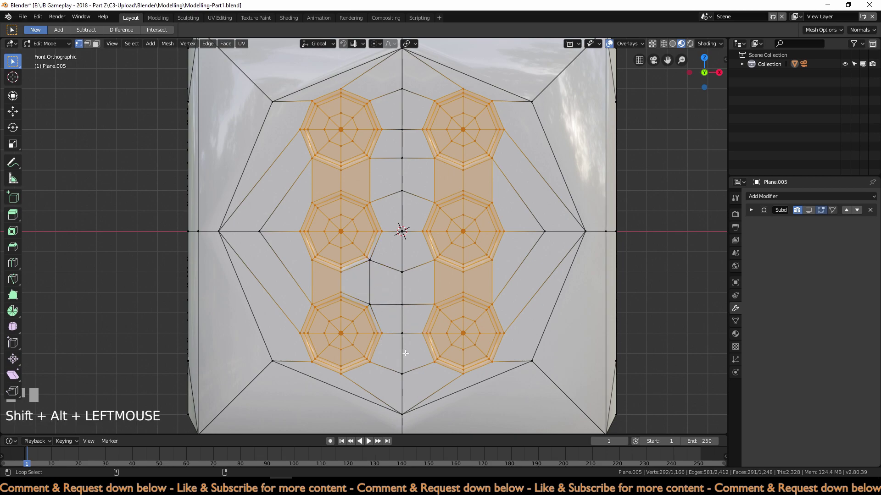
left_click(341, 285, "alt+shift")
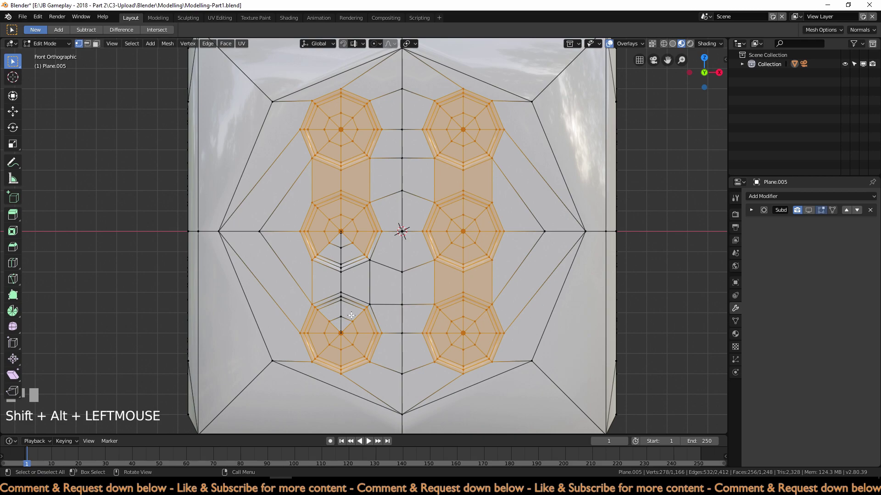
left_click(357, 288, "alt+shift")
left_click(369, 288, "alt+shift")
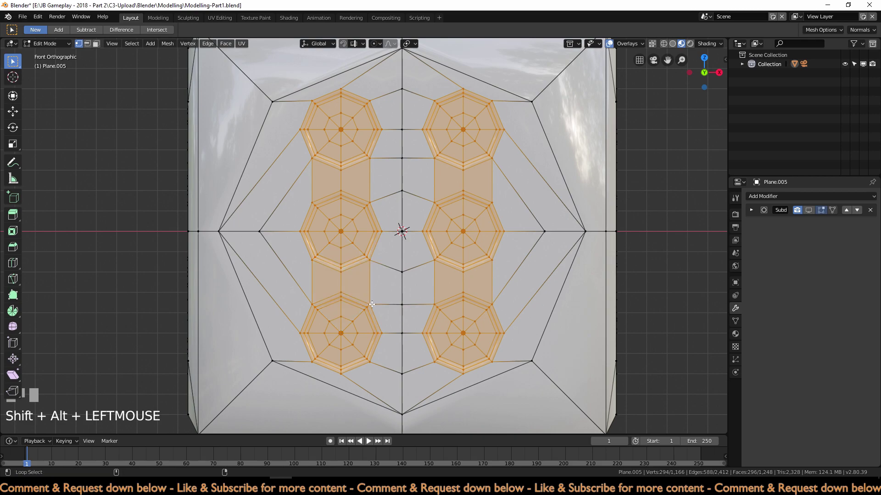
Step: Deselect the outer edge loops around every front dot except the upper-left one, plus the stray vertex above the lower-left dot
left_click(375, 353, "alt+shift")
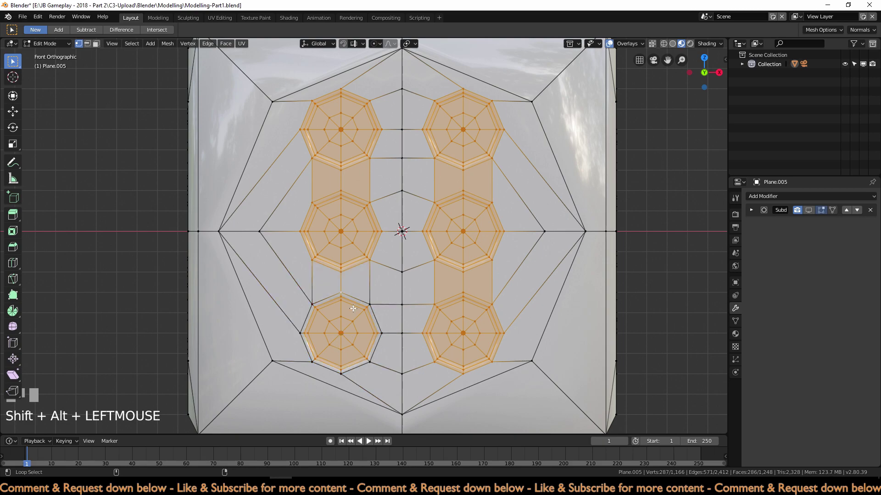
left_click(304, 232, "alt+shift")
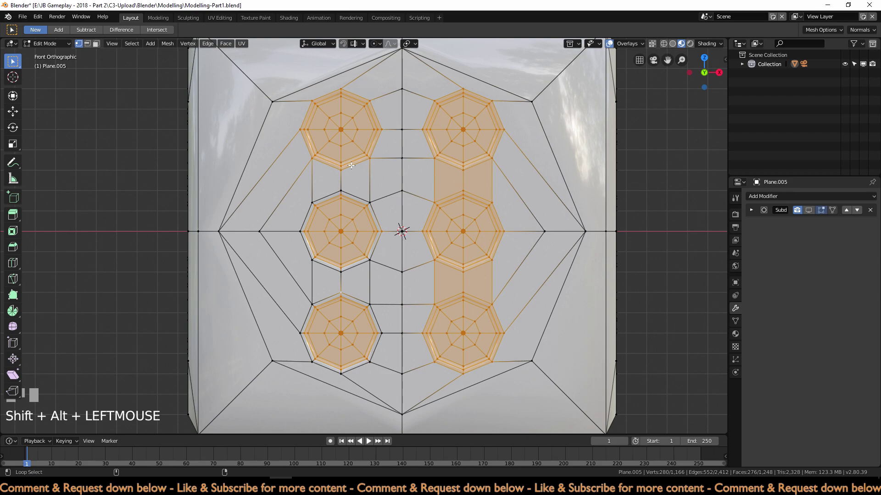
left_click(455, 167, "alt+shift")
left_click(447, 196, "alt+shift")
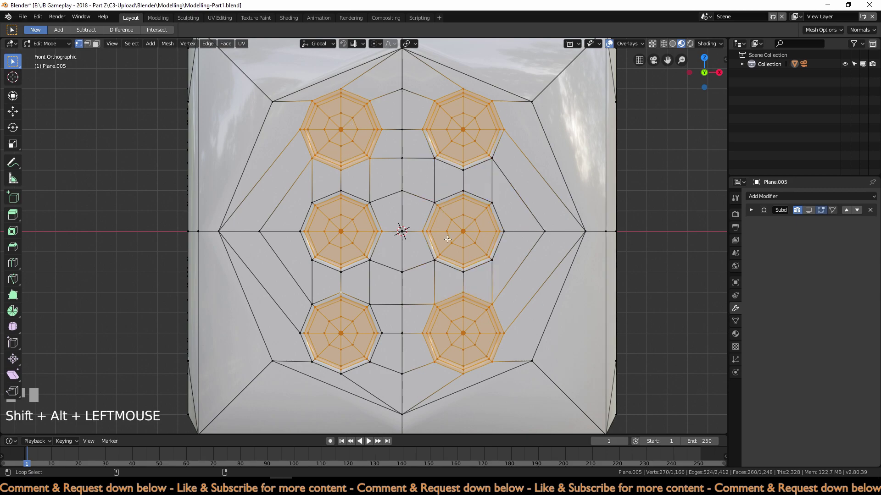
left_click(451, 296, "alt+shift")
left_click(455, 370, "alt+shift")
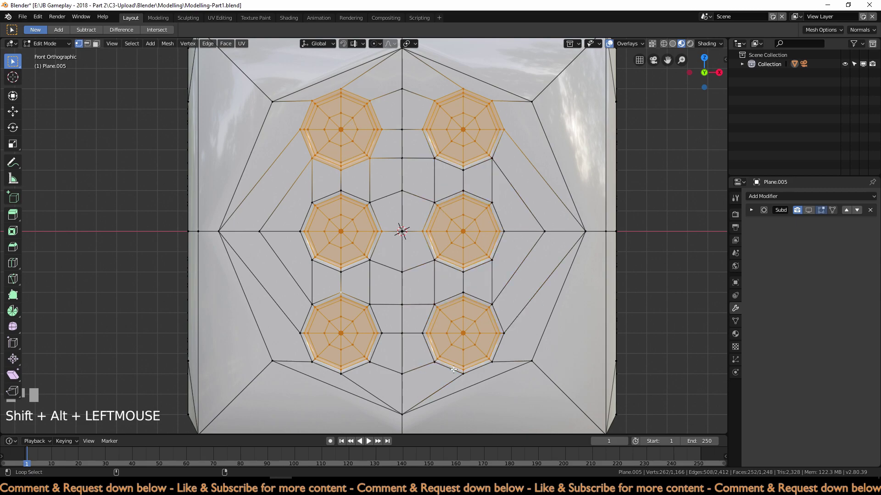
left_click(497, 110, "alt+shift")
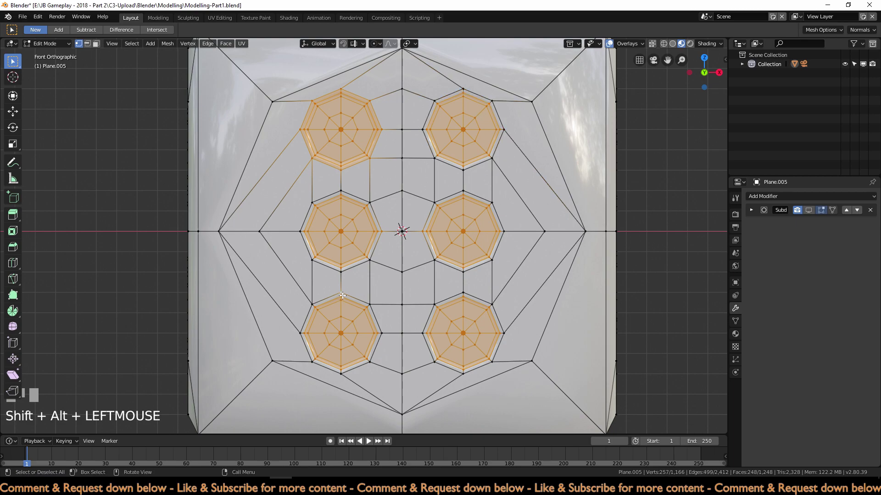
key("b")
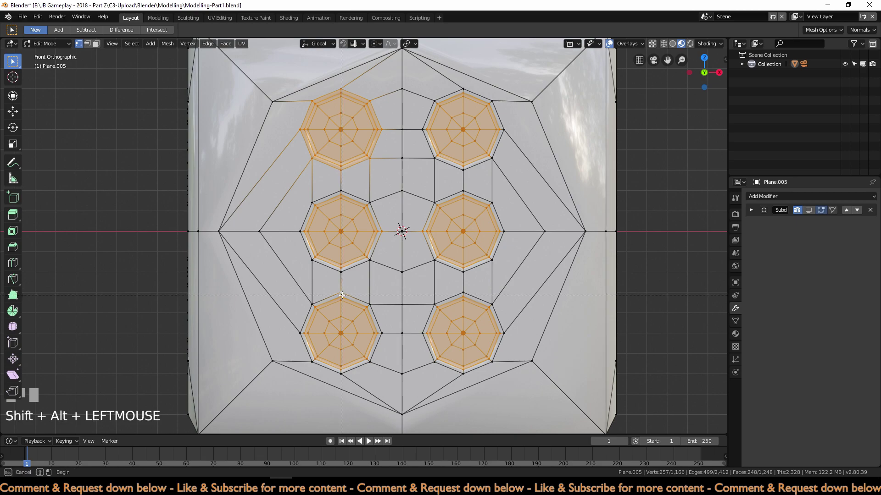
left_click_drag(334, 286, 357, 297)
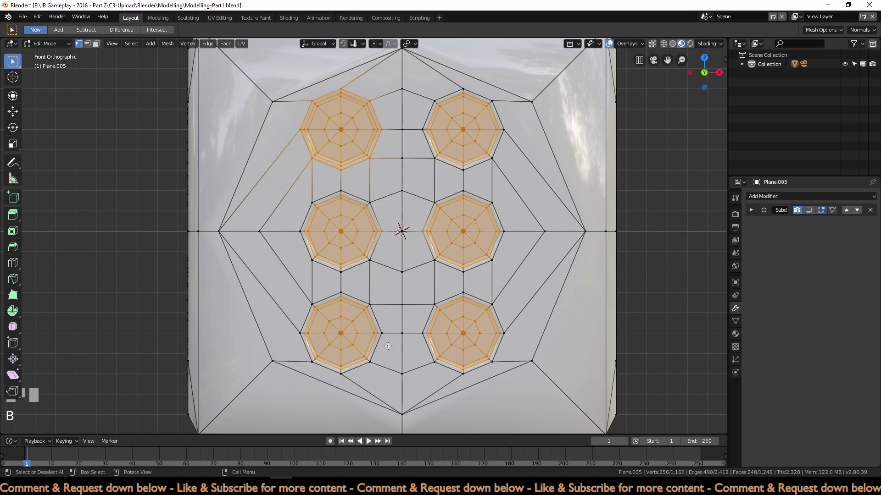
Step: Assign the dice2 material to the selected dot faces and re-enable the subdivision modifier's viewport display in Object Mode
left_click(735, 334)
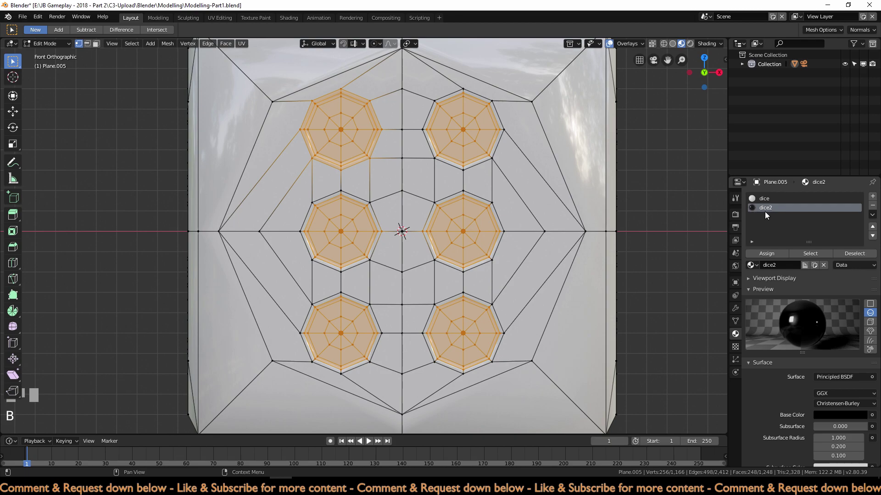
left_click(769, 255)
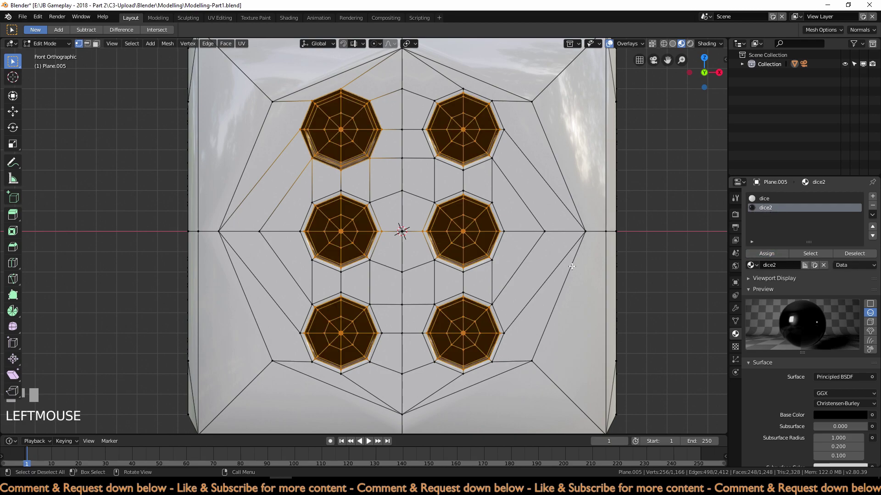
key("Tab")
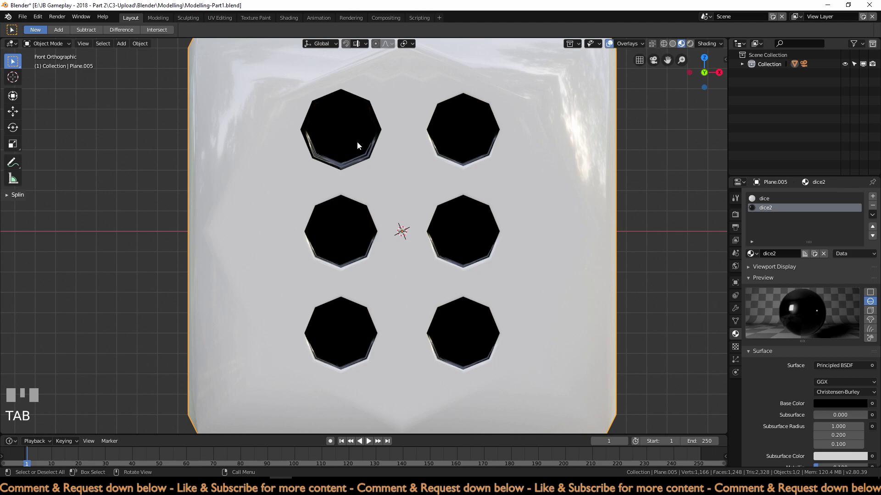
left_click(735, 309)
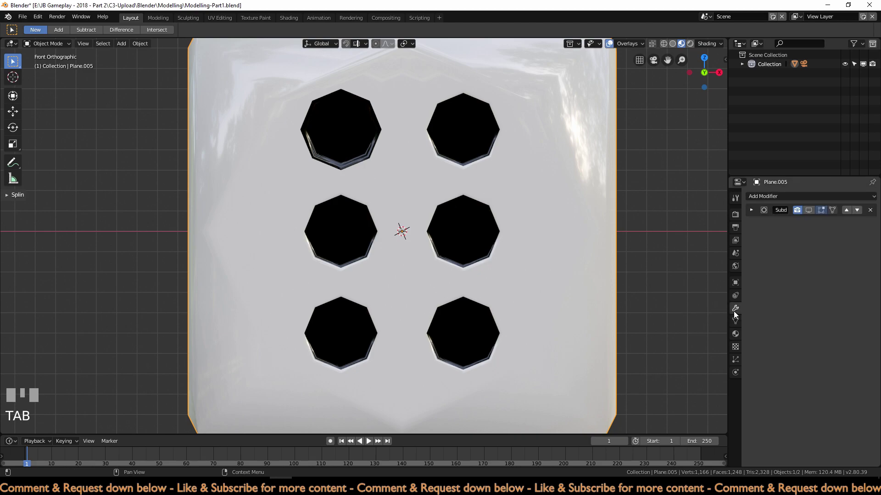
left_click(808, 210)
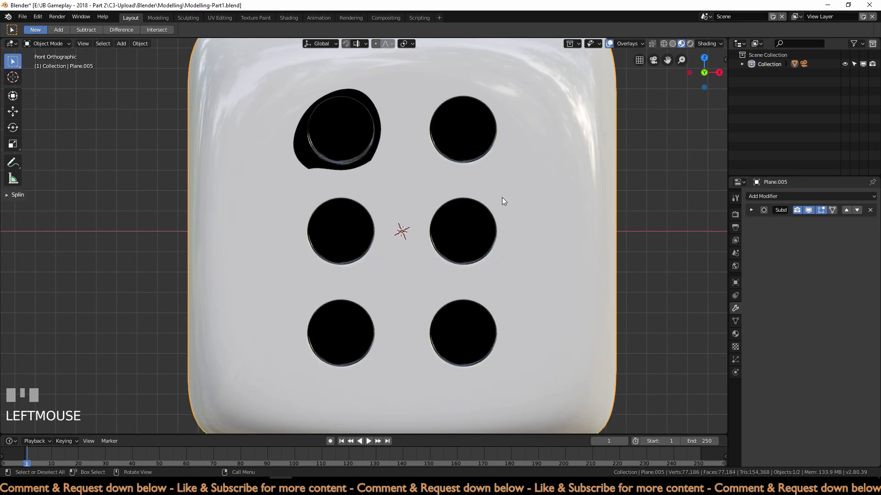
Step: Hide the subdivision in the viewport and assign the dice material to the selected front dot faces in Edit Mode
left_click(808, 210)
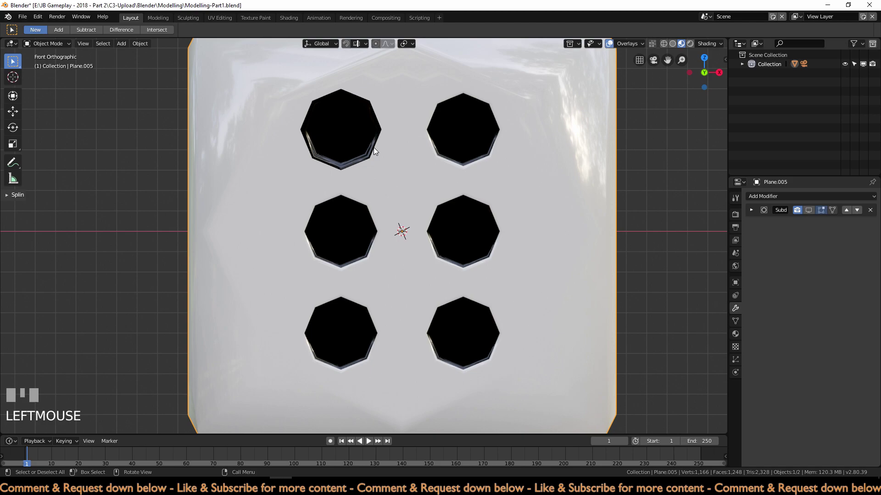
key("Tab")
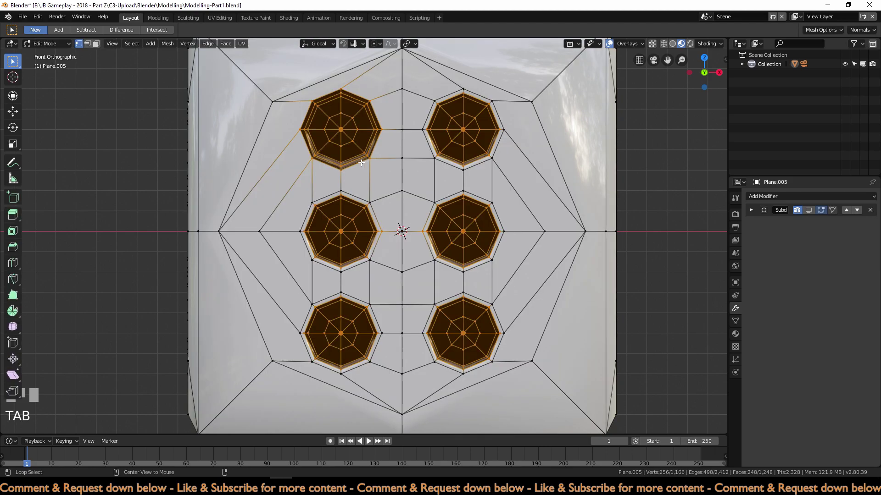
left_click(735, 334)
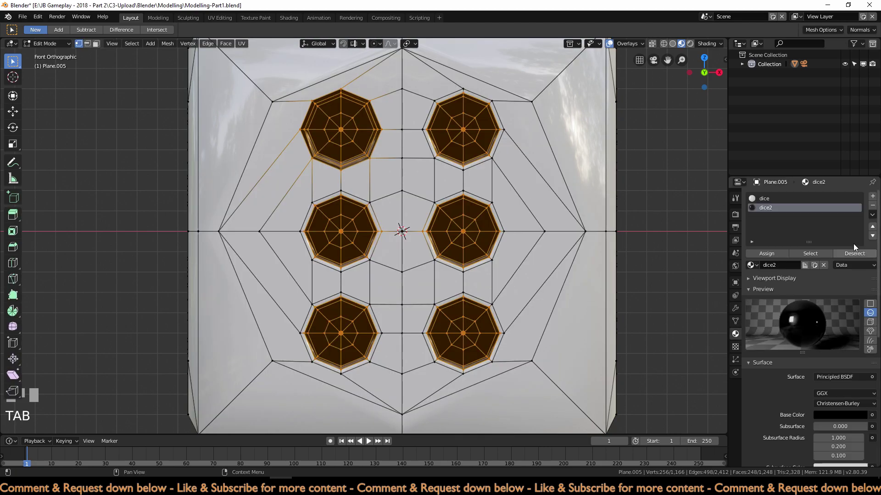
left_click(766, 199)
left_click(765, 253)
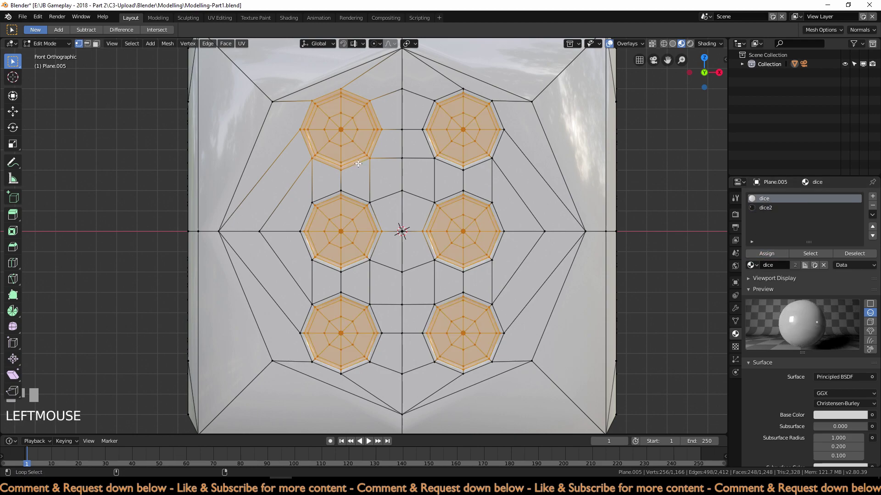
Step: Deselect the outer edge loop around the upper-left front dot, assign dice2 to the remaining dot faces, and return to Object Mode
left_click(352, 151, "alt+shift")
left_click(359, 96, "alt+shift")
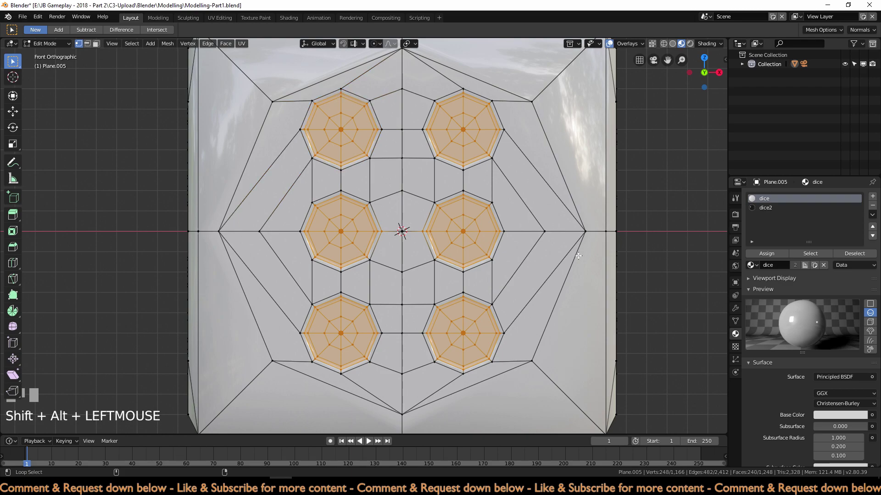
left_click(756, 208)
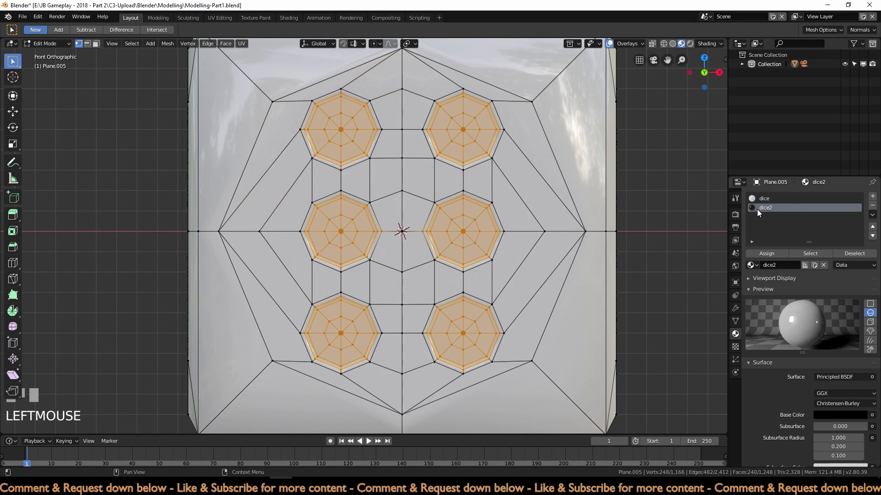
left_click(767, 254)
key("Tab")
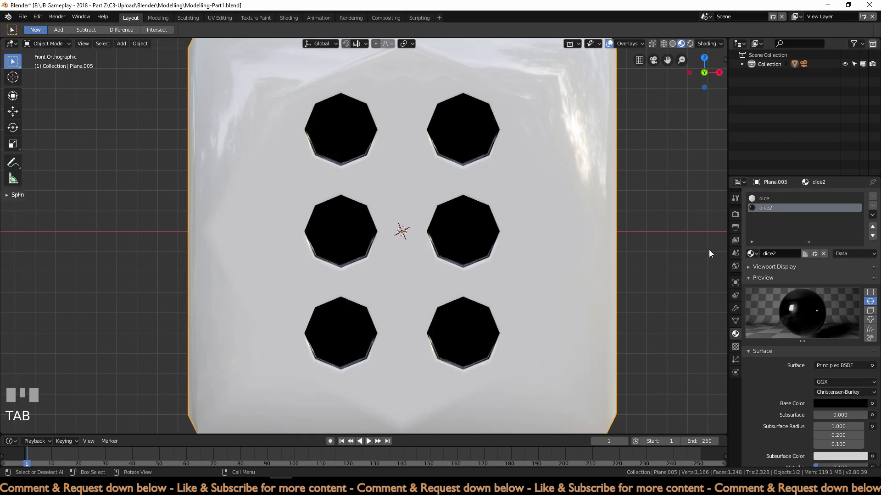
Step: Preview the die with the subdivision modifier's viewport display toggled and inspect the six front dots from an angle
left_click(735, 308)
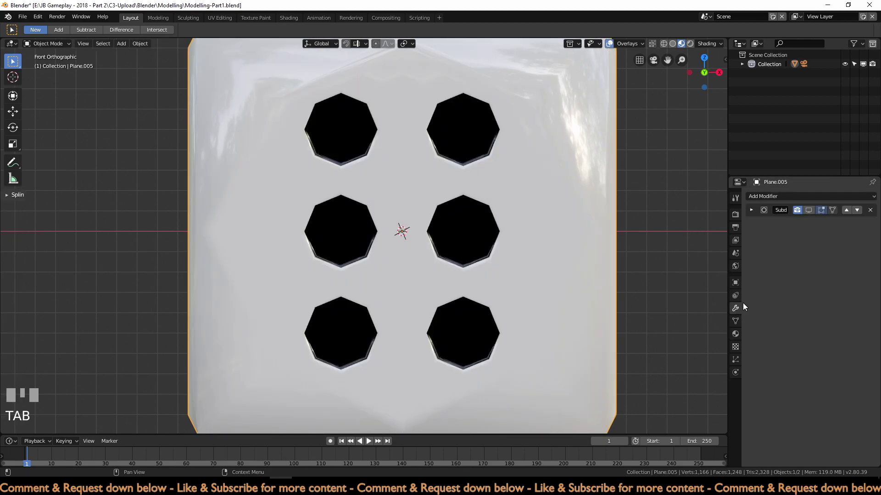
left_click(808, 209)
scroll(604, 213, "down", 2)
middle_click_drag(555, 230, 578, 216)
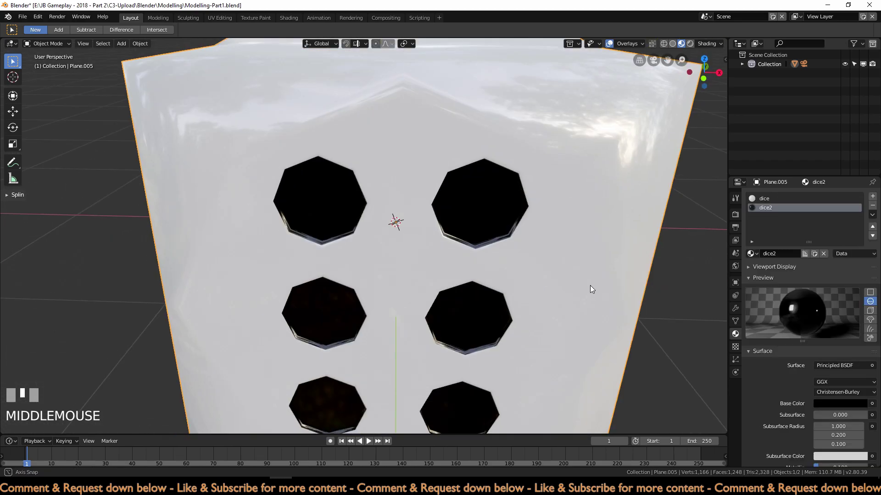
scroll(590, 285, "down", 3)
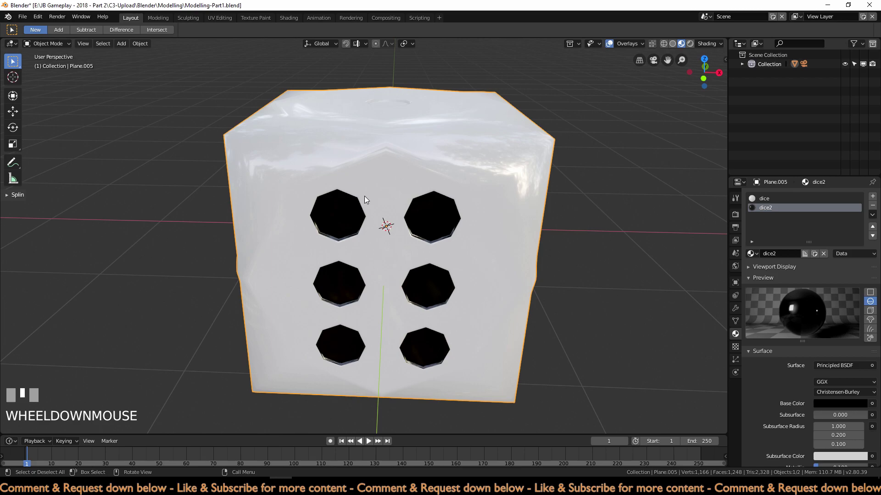
Step: Assign the dice2 material to the selected dot faces of the four-dot side and return to Object Mode
key("KP_7")
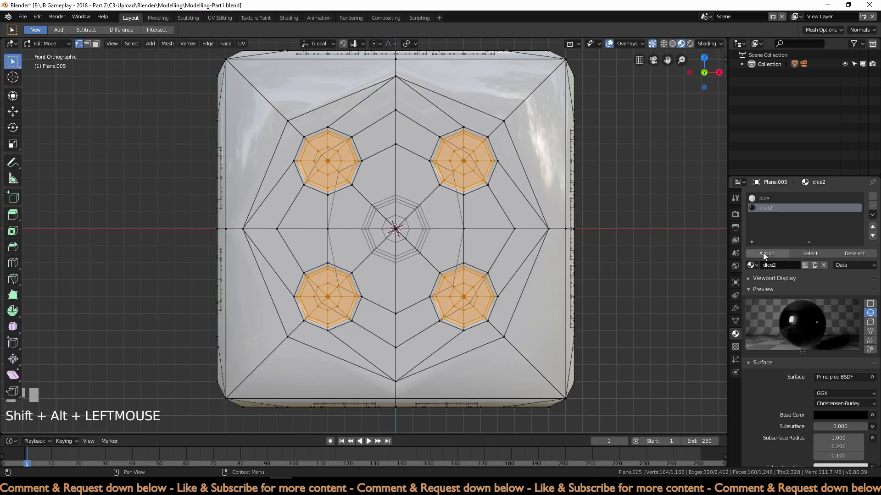
left_click(765, 253)
scroll(566, 210, "down", 3)
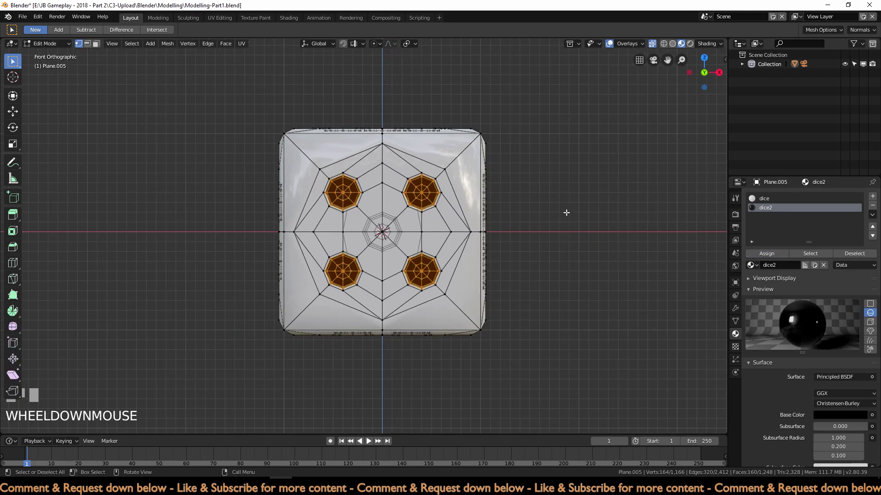
key("Tab")
Step: Inspect the dots on all sides with the subdivision shown in the viewport, then turn its viewport display off again
middle_click_drag(567, 211, 363, 244)
middle_click_drag(493, 299, 514, 213)
left_click(735, 308)
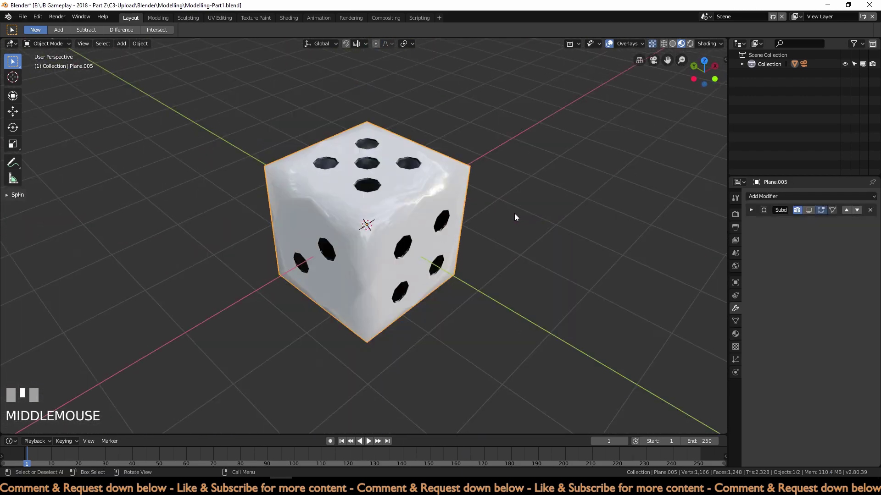
left_click(807, 210)
middle_click_drag(551, 241, 438, 183)
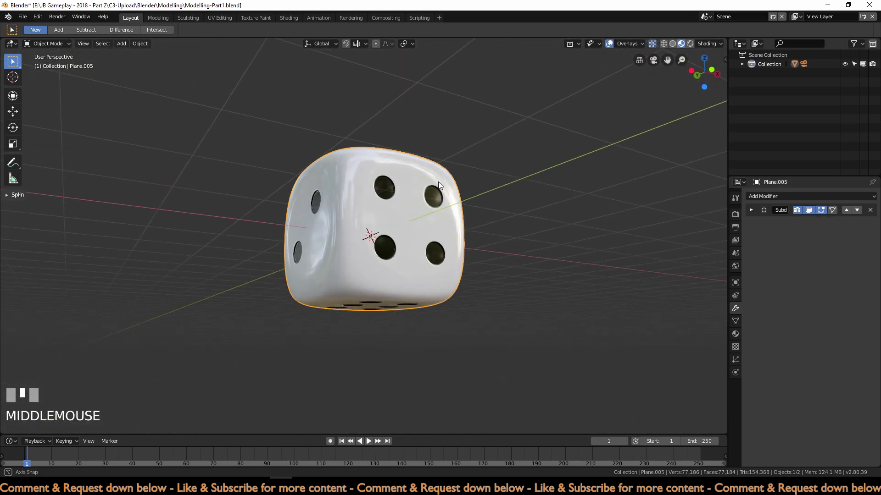
left_click(807, 210)
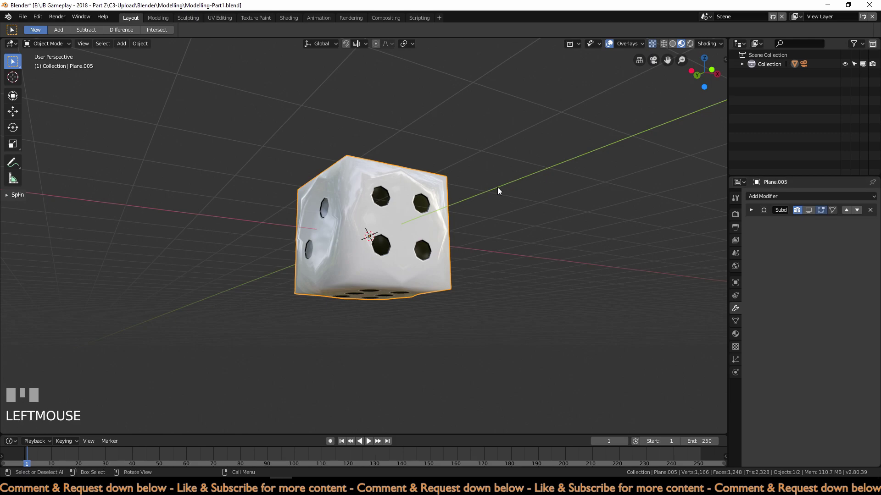
Step: In camera view, tilt the die around the viewing axis with snapped rotation so the five-dot face turns toward the camera
key("KP_0")
scroll(483, 261, "up", 2)
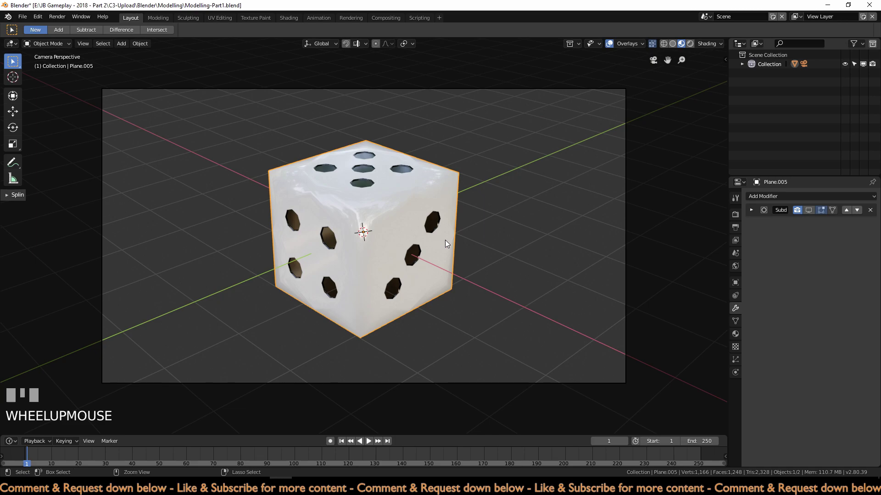
key("Escape")
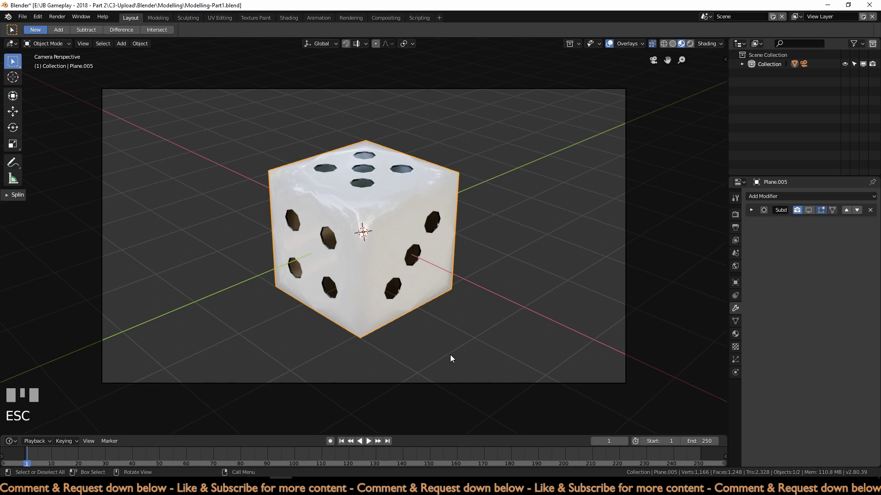
key("KP_0")
key("KP_0")
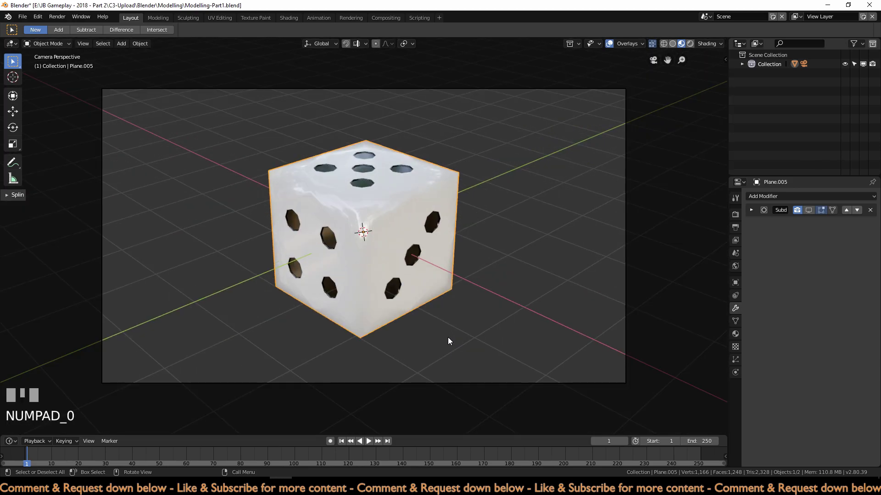
key("r")
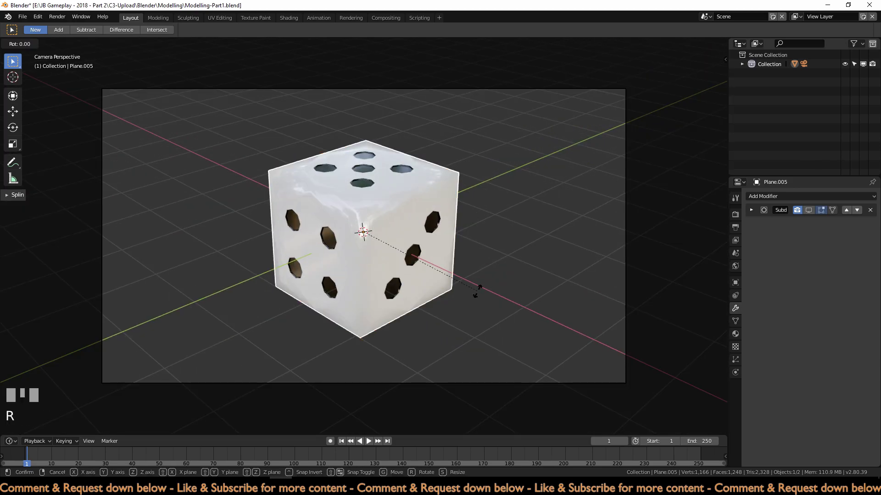
left_click(504, 223, "ctrl")
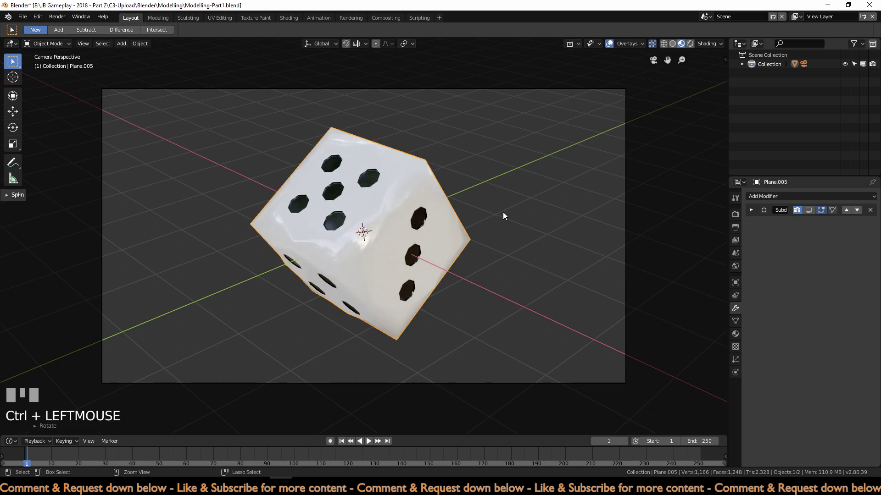
Step: Rotate the die about the global Z axis with snapping and switch the viewport to rendered shading
key("r")
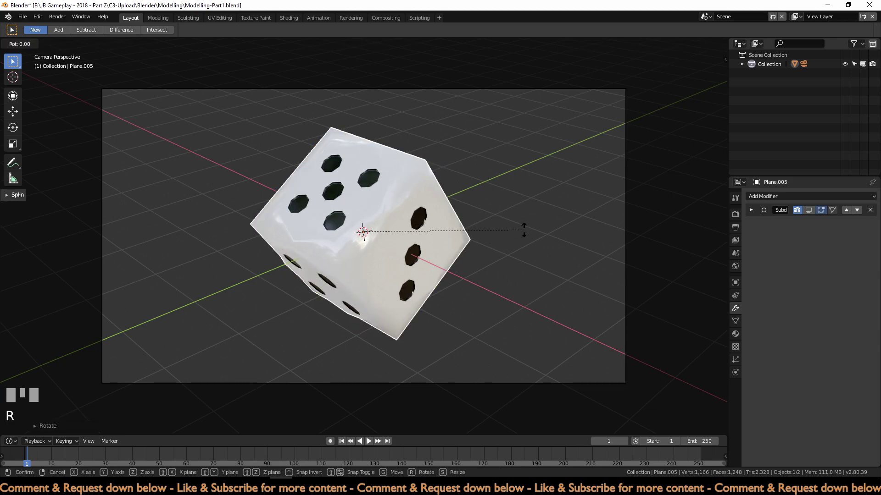
key("z")
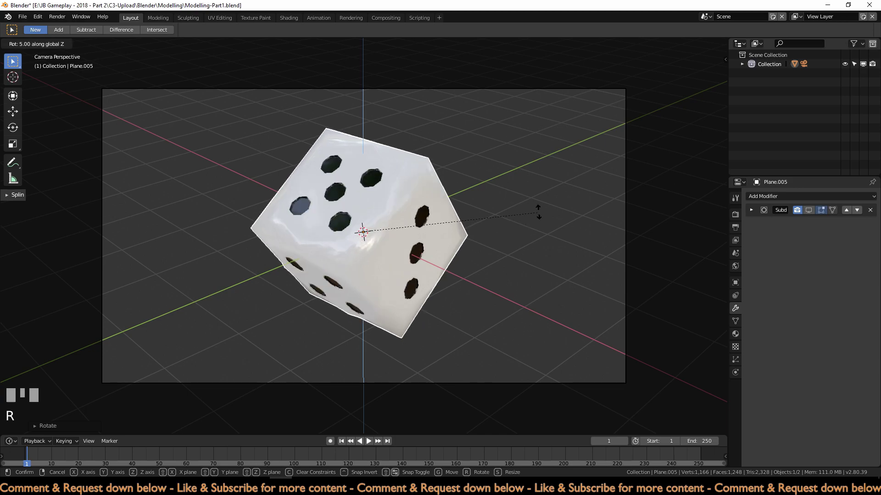
left_click(453, 222, "ctrl")
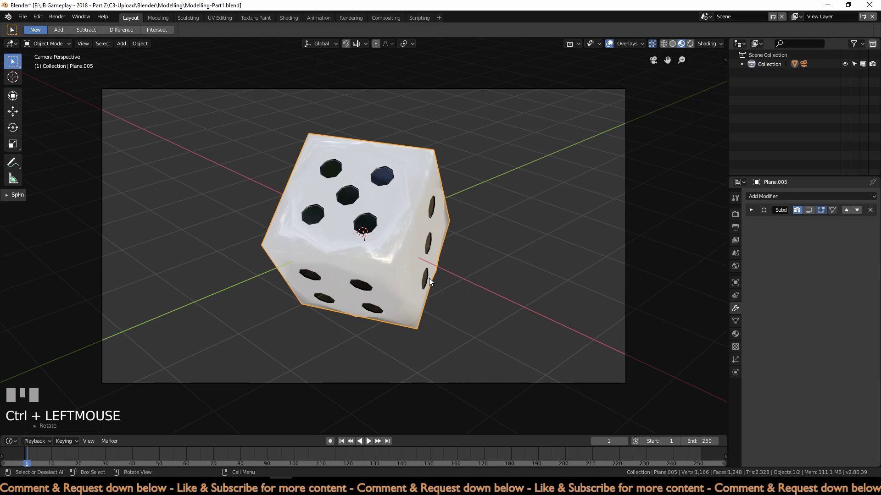
scroll(388, 298, "down", 1)
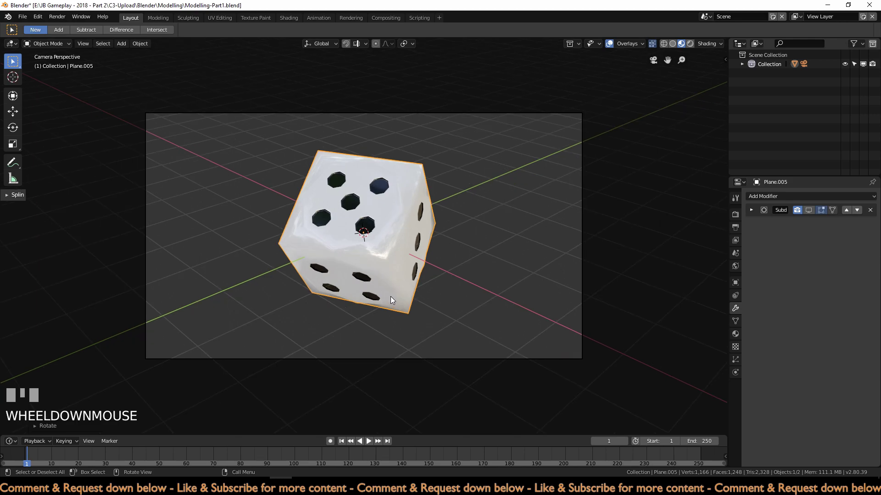
left_click(689, 44)
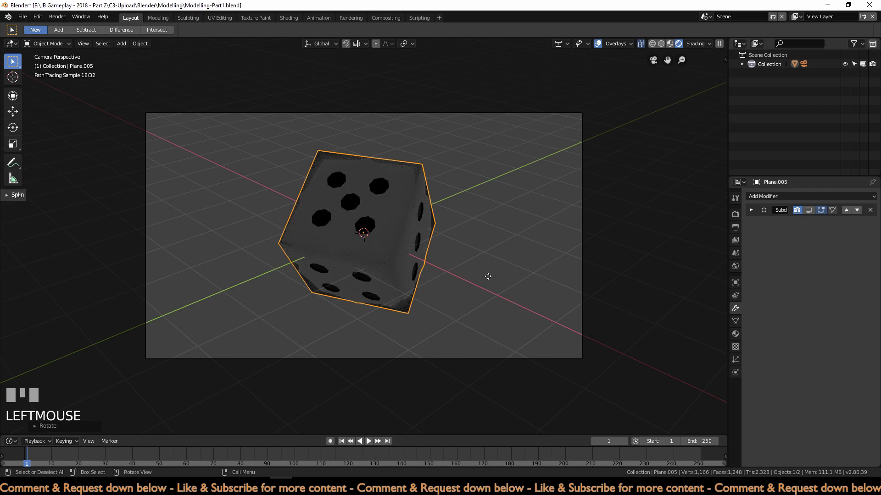
Step: Add a mesh plane and scale its geometry to about 0.8 in Edit Mode from the top view
key("shift+a")
left_click(471, 200)
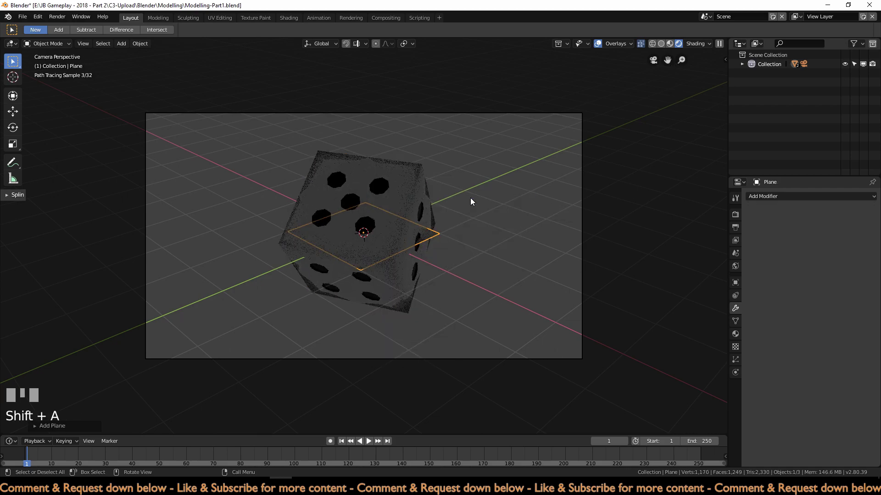
key("KP_7")
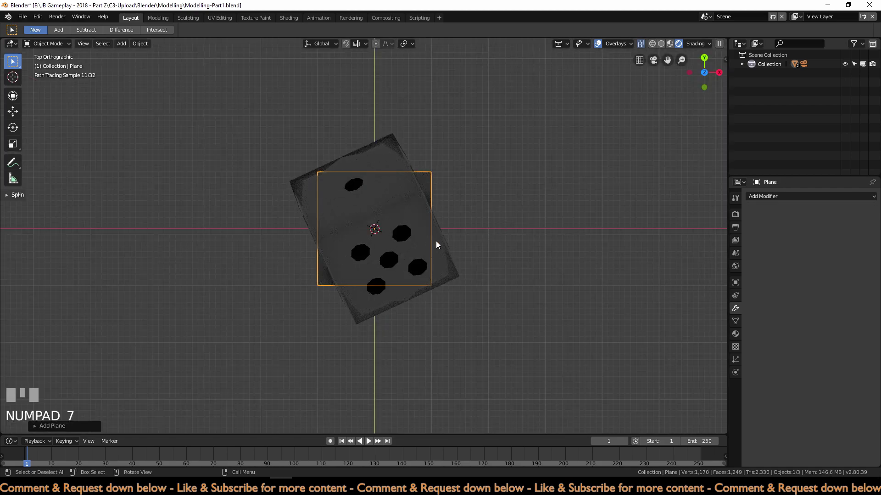
key("Tab")
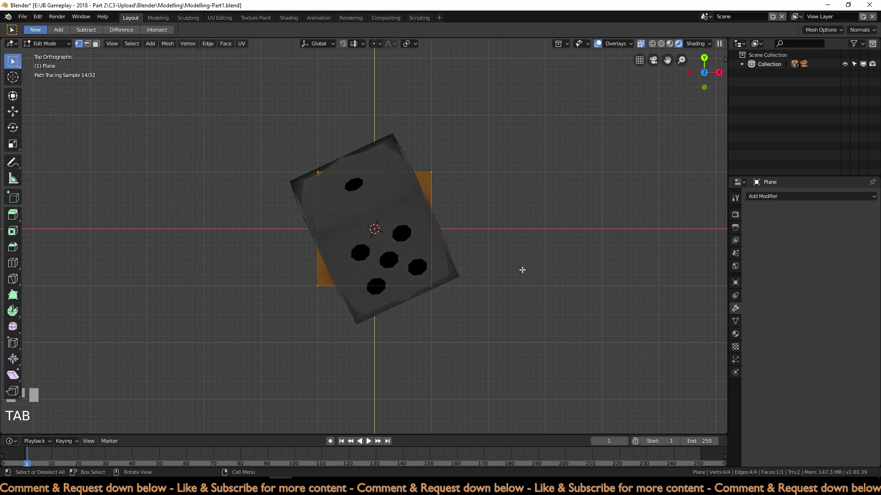
key("s")
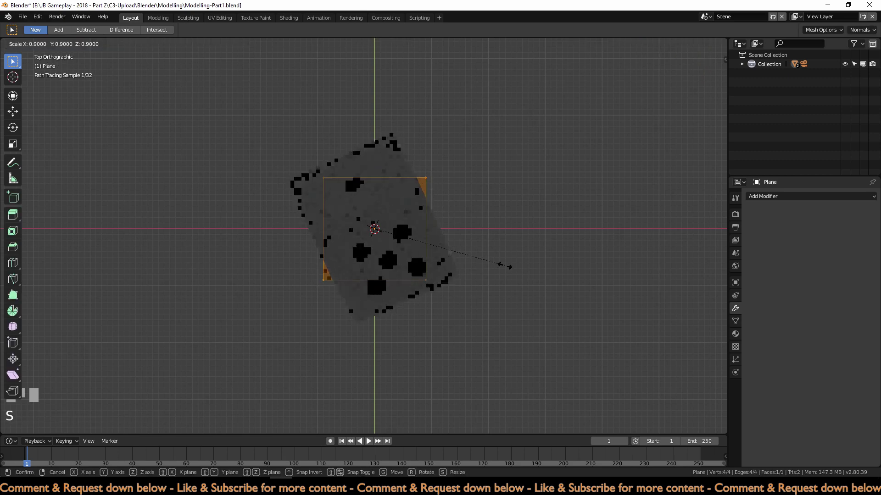
left_click(414, 243, "ctrl")
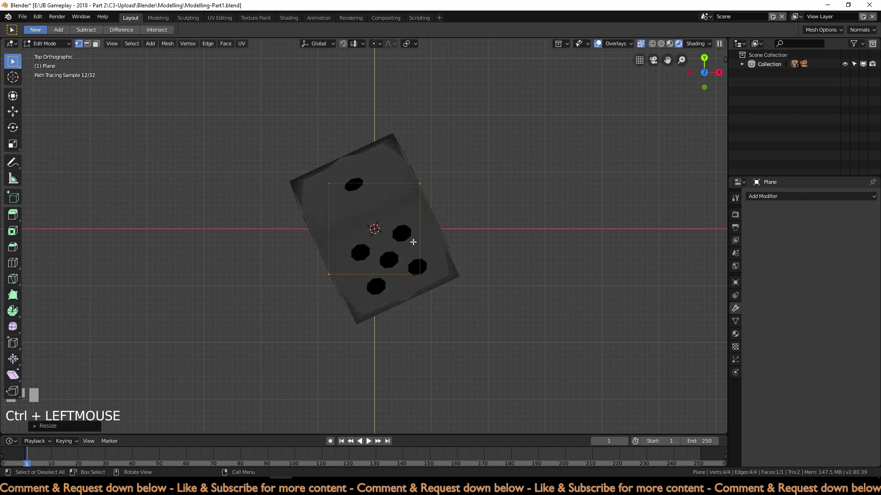
Step: Move the plane's geometry 1 m along X and -1 m along Y, away from its origin
key("g")
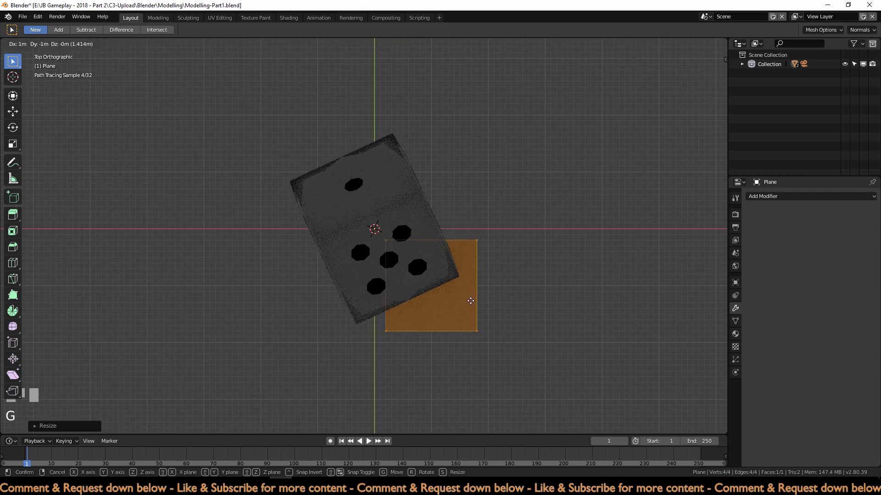
left_click(471, 301, "ctrl")
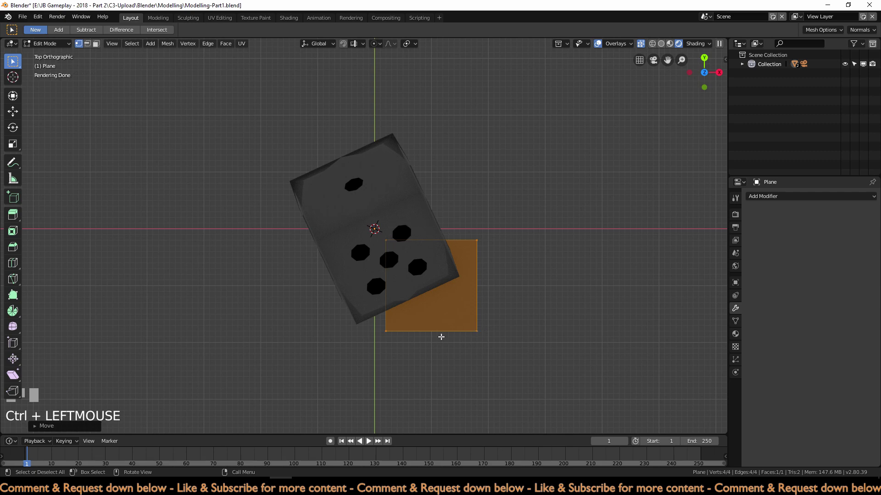
scroll(441, 337, "down", 5)
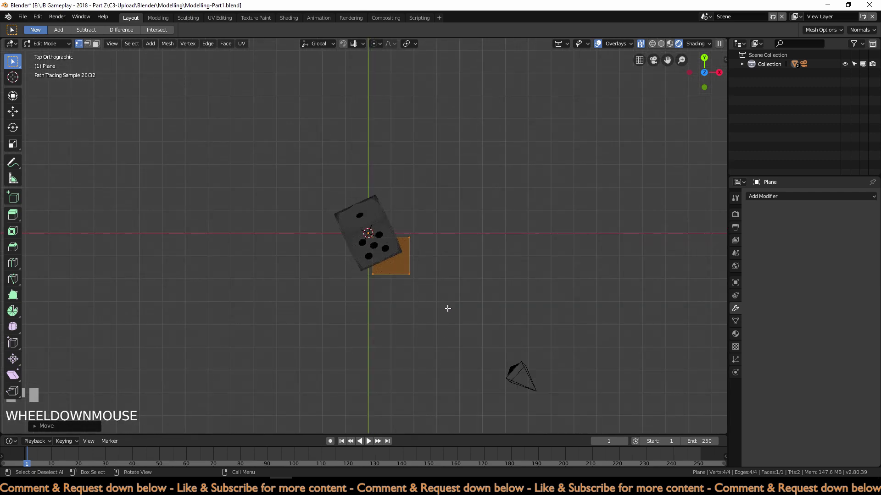
scroll(448, 308, "up", 5)
Step: Add a Mirror modifier on the X axis to the plane in Object Mode
key("Tab")
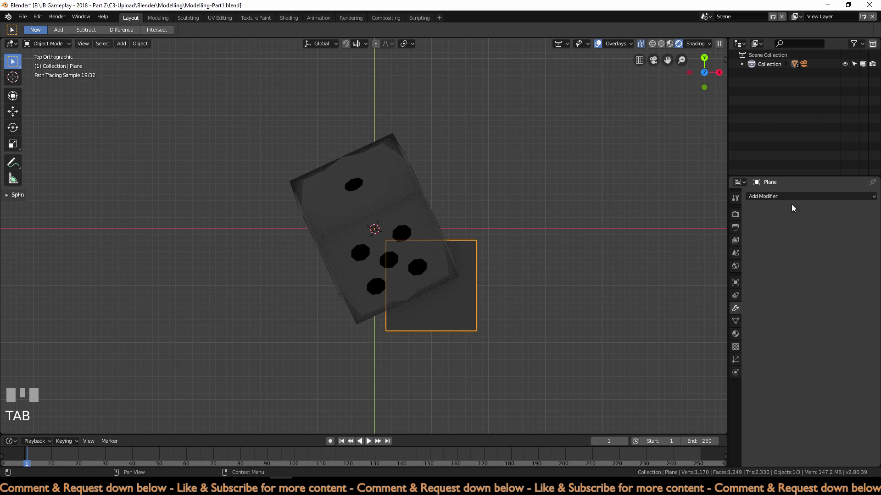
left_click(779, 196)
left_click(688, 288)
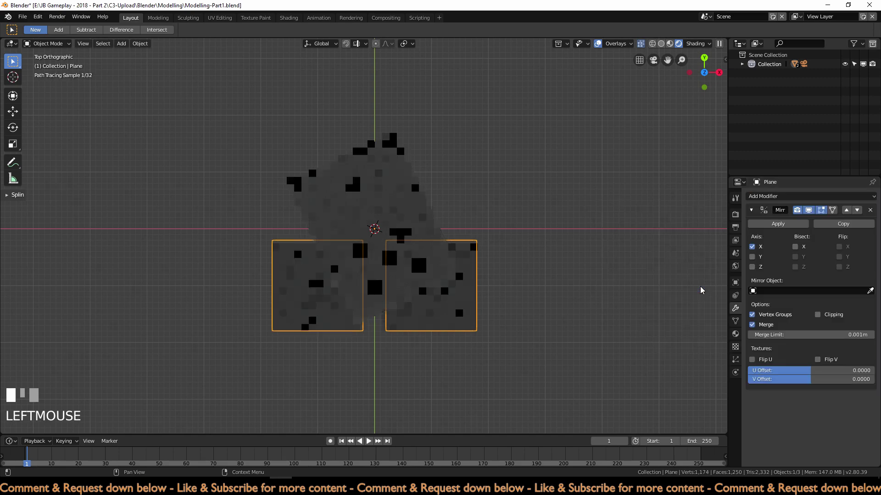
Step: Enable Y-axis mirroring on the plane's Mirror modifier and raise the planes about 3.07 m along Z above the die
left_click(752, 257)
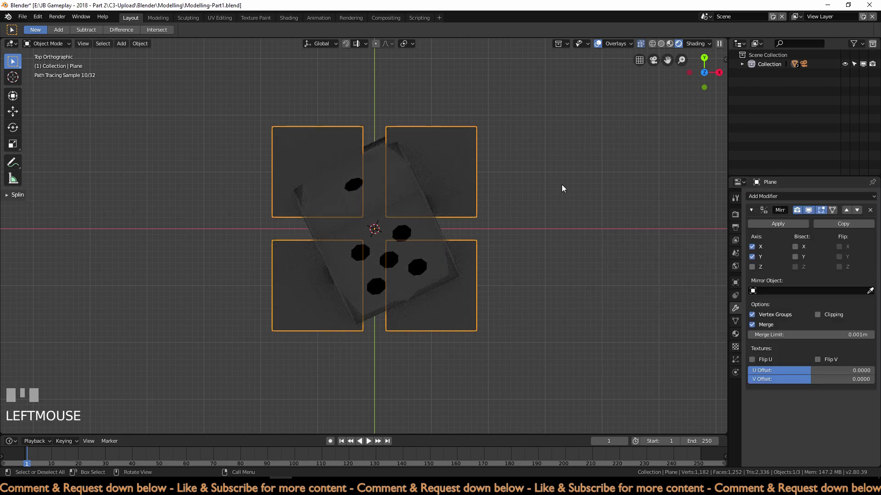
key("KP_0")
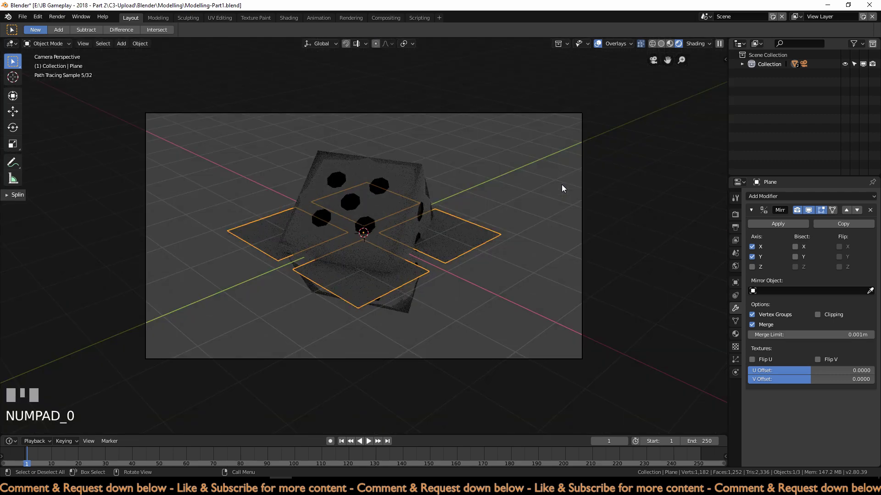
key("g")
key("z")
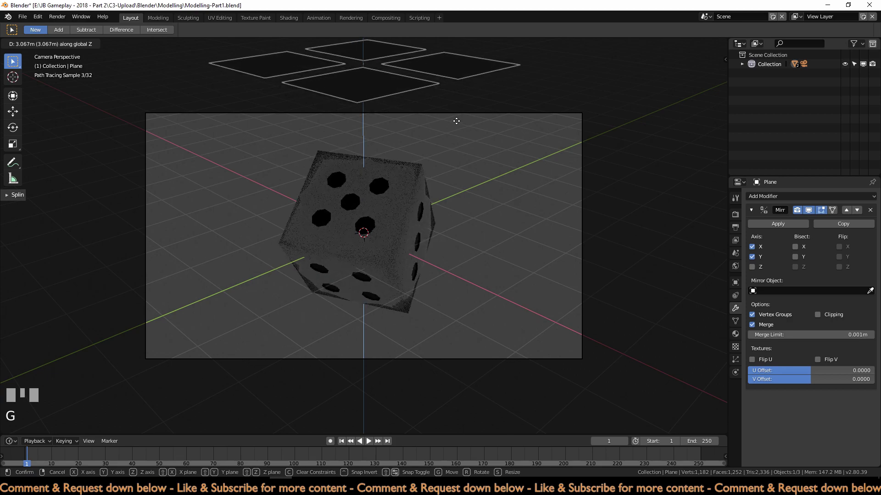
left_click(342, 115)
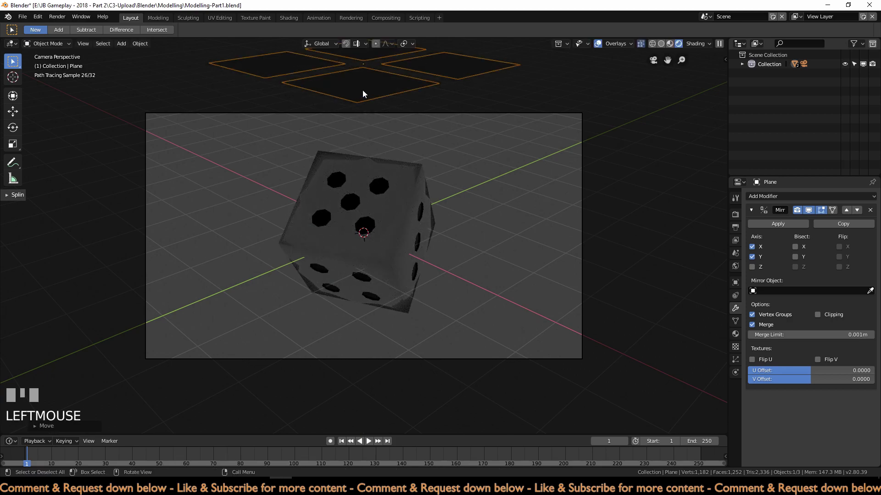
Step: Duplicate the mirrored planes and move the copy about -8.18 m along Z, below the die
key("shift+d")
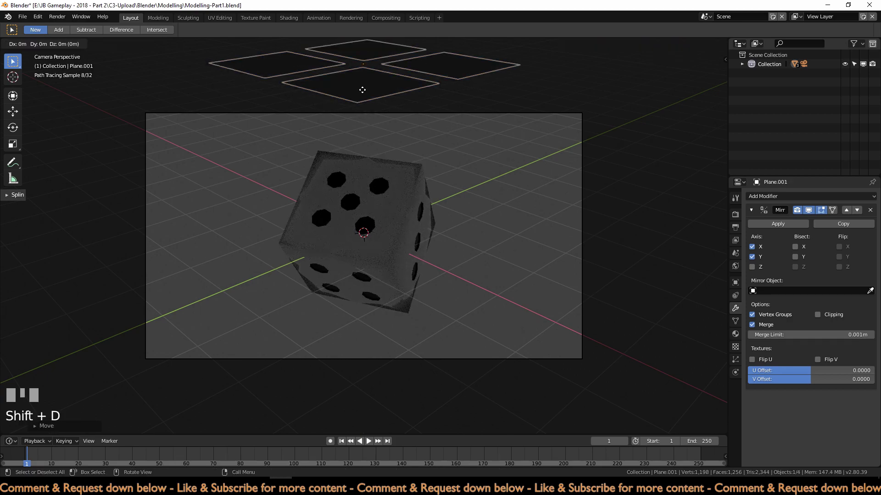
key("z")
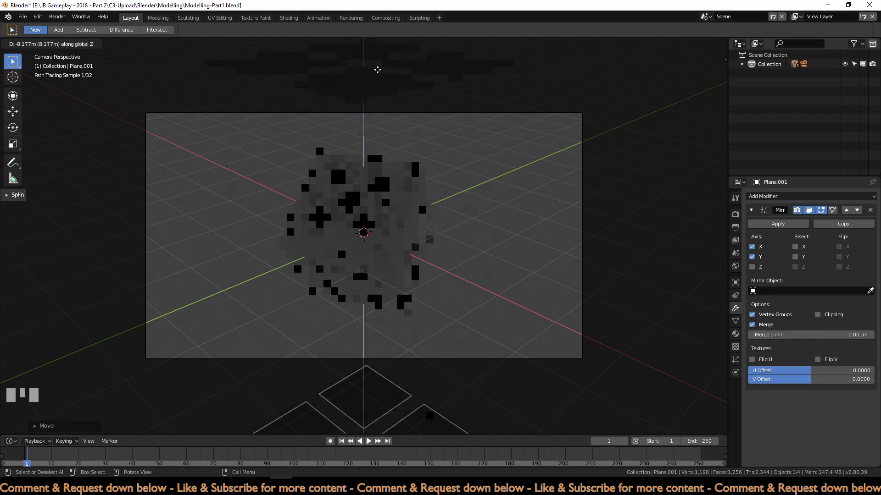
left_click(374, 429)
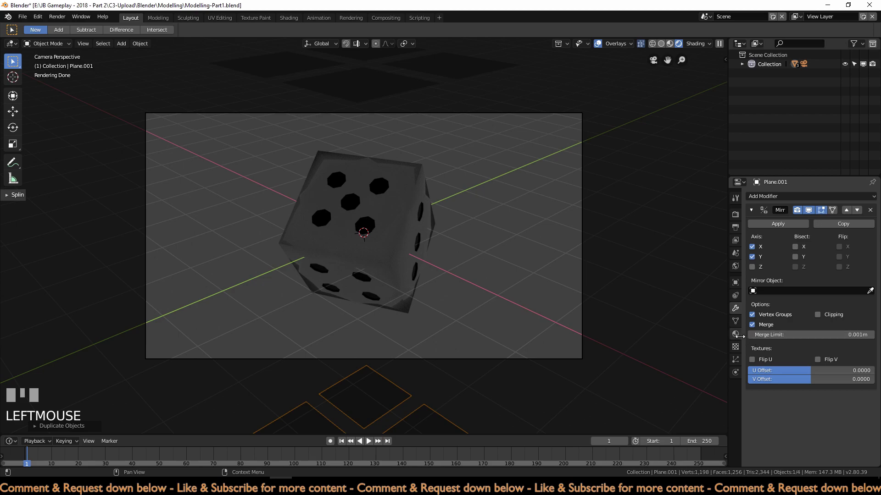
Step: Create a new material named lamp on the lower planes
left_click(736, 335)
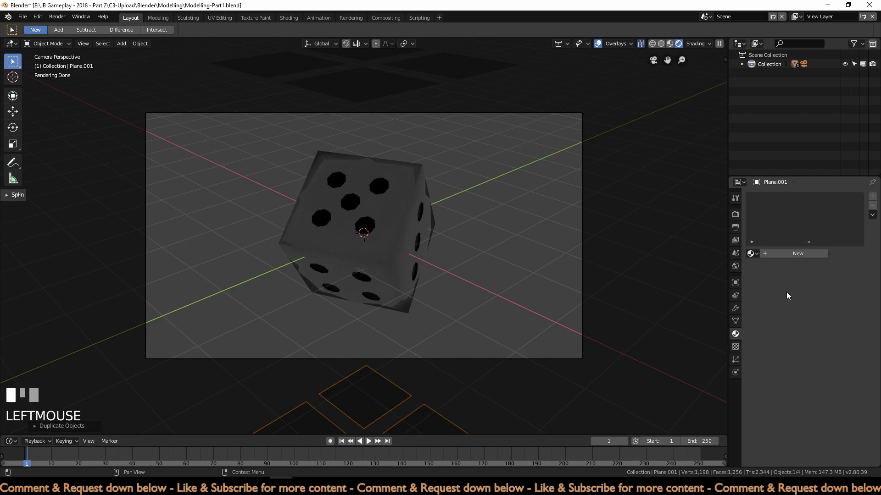
left_click(798, 254)
left_click(790, 250)
type("lamp")
key("Return")
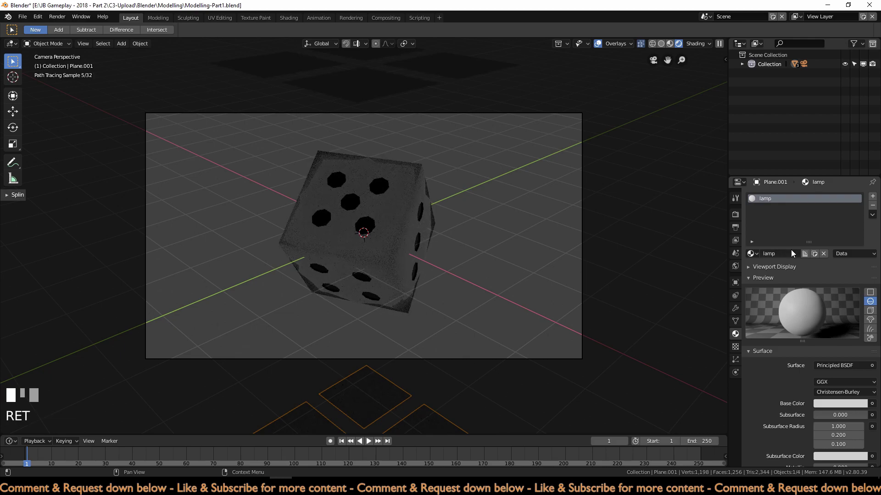
Step: Change the lamp material's surface to Emission and set its color to orange-red (R 1.000, G 0.077, B 0.000)
left_click(832, 367)
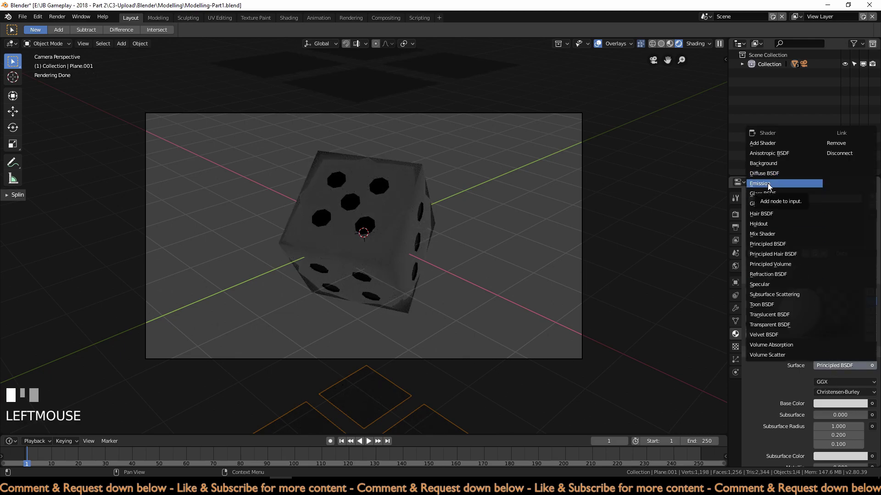
left_click(767, 183)
left_click(842, 382)
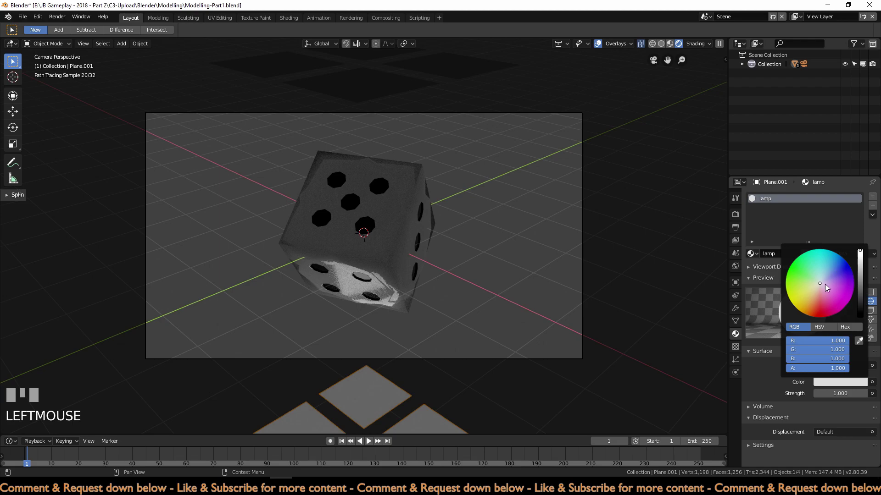
left_click_drag(820, 282, 809, 316)
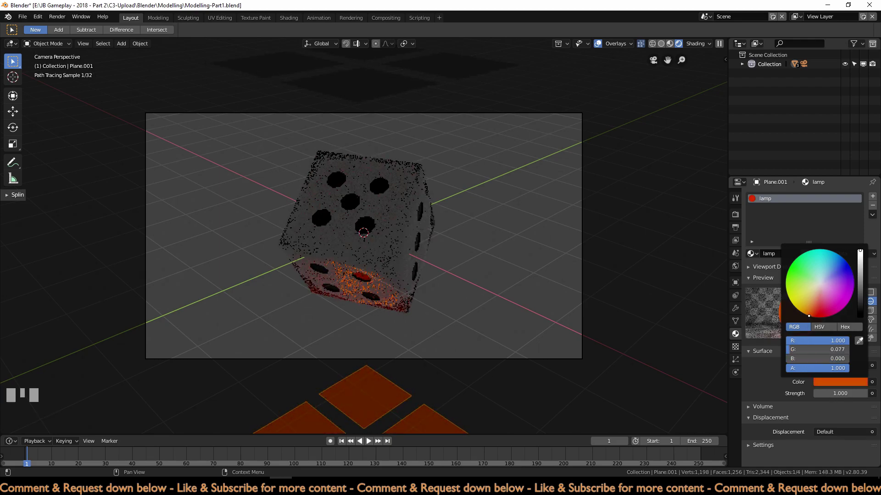
Step: Select the die and enable viewport display of its Subdivision modifier
left_click(393, 281)
scroll(358, 348, "up", 2)
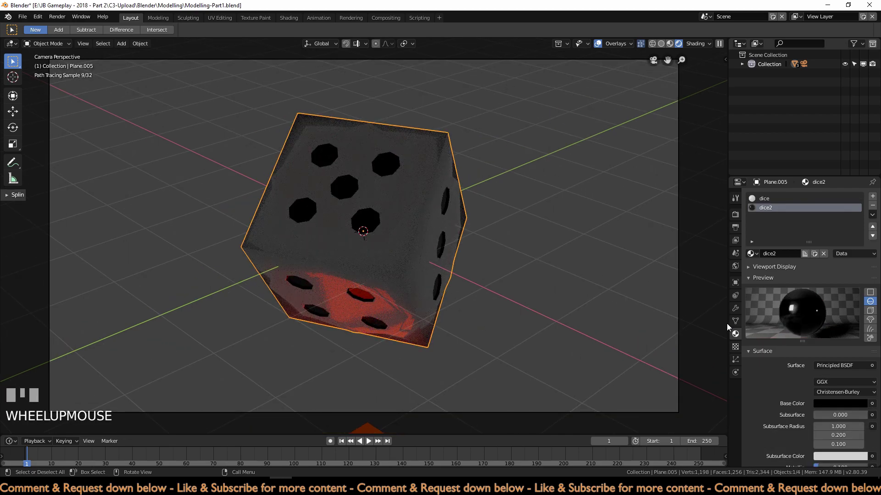
left_click(735, 309)
left_click(809, 210)
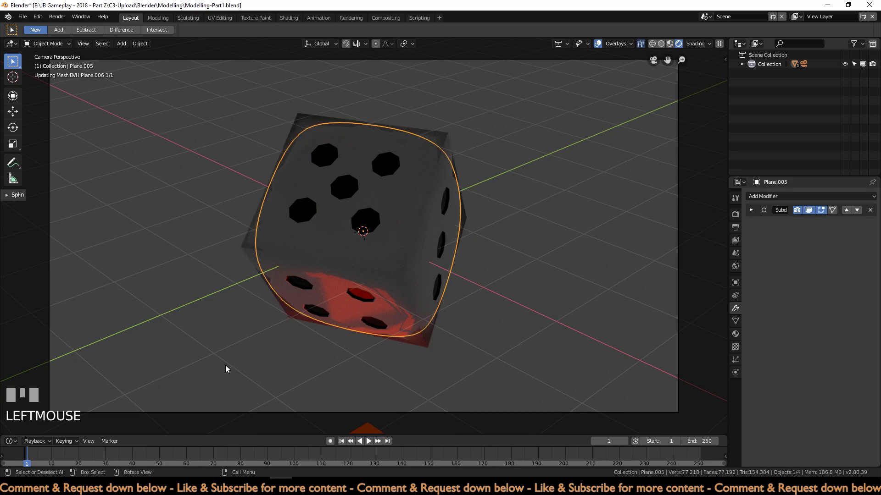
Step: Assign the existing lamp material to the upper planes
scroll(405, 302, "down", 1)
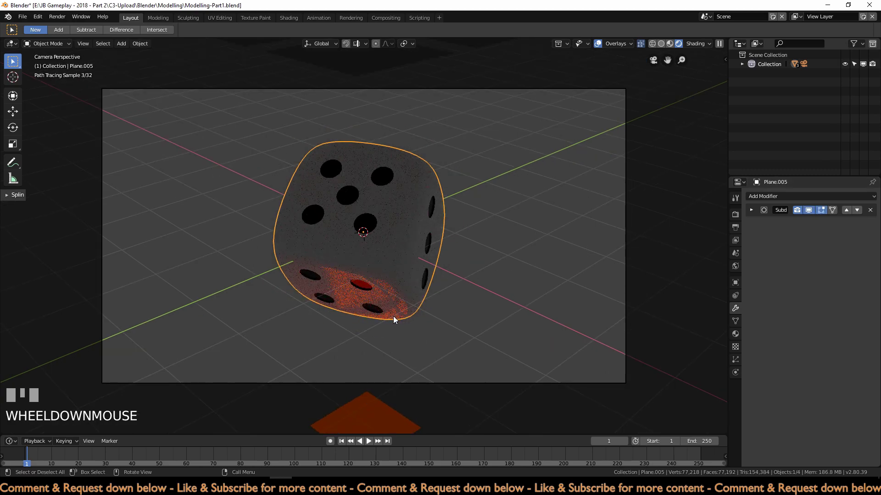
scroll(356, 390, "down", 1)
left_click(365, 80)
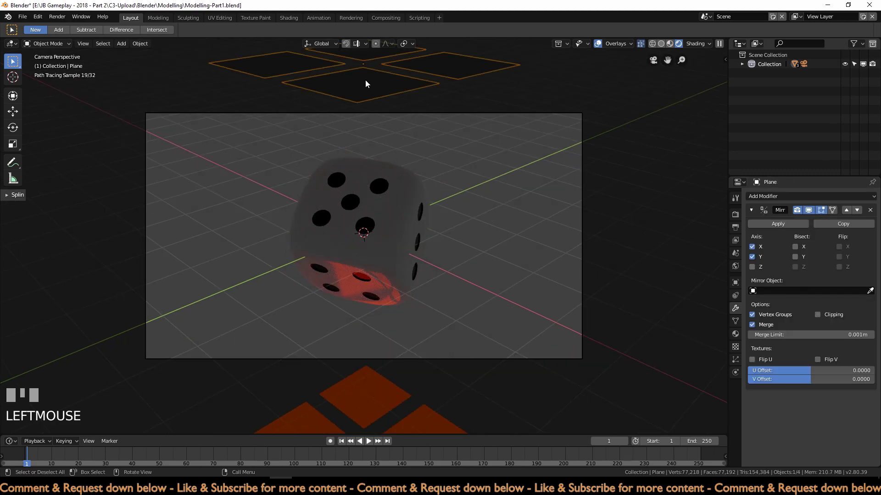
left_click(735, 334)
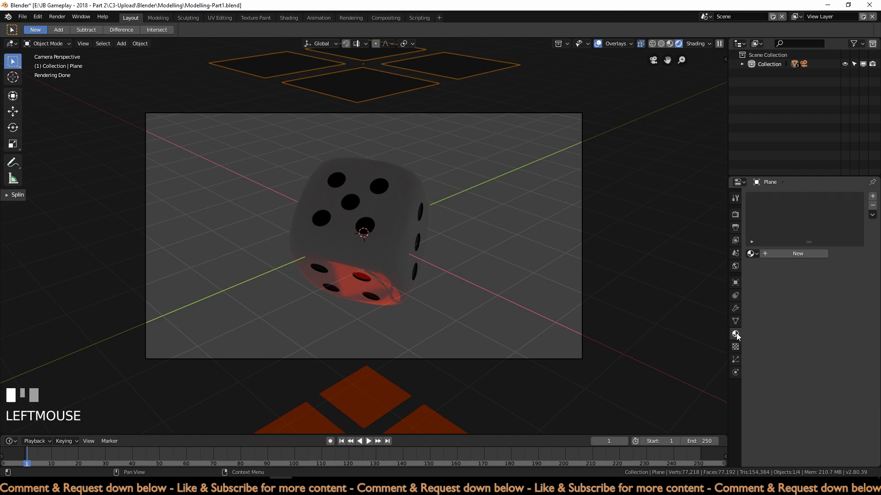
left_click(750, 254)
left_click(794, 284)
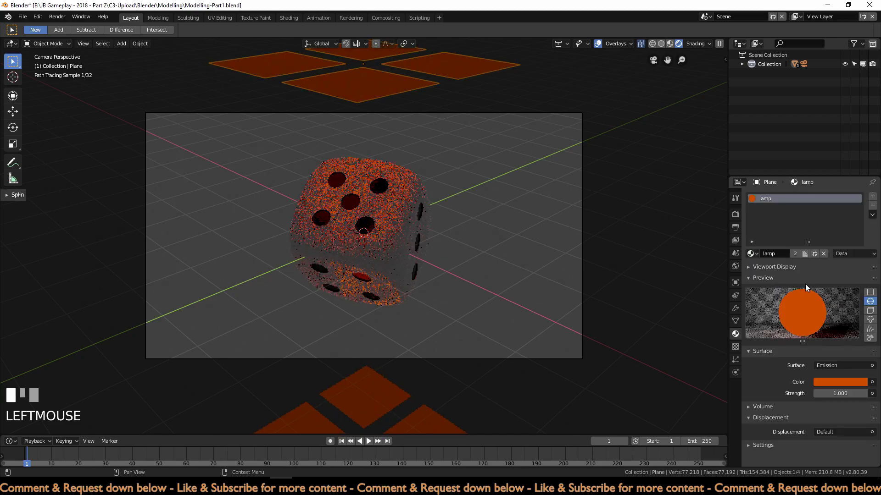
Step: Make an independent copy of the upper planes' material and name it lamp2
left_click(814, 254)
double_click(782, 254)
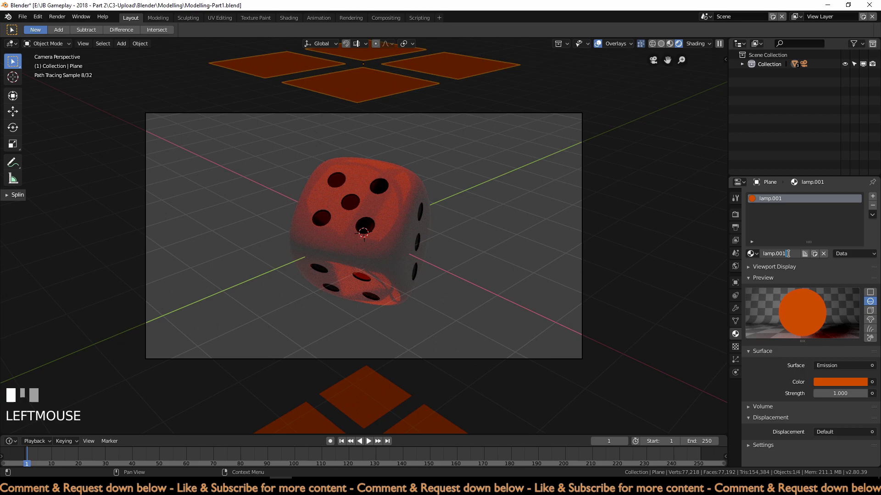
type("2")
key("Return")
Step: Set the lamp2 emission color to cyan blue and deselect the upper planes
left_click(835, 382)
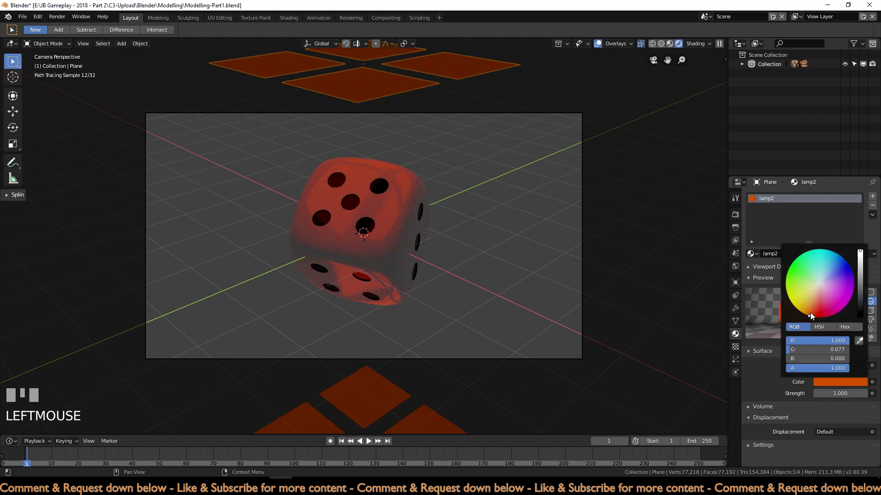
left_click(826, 266)
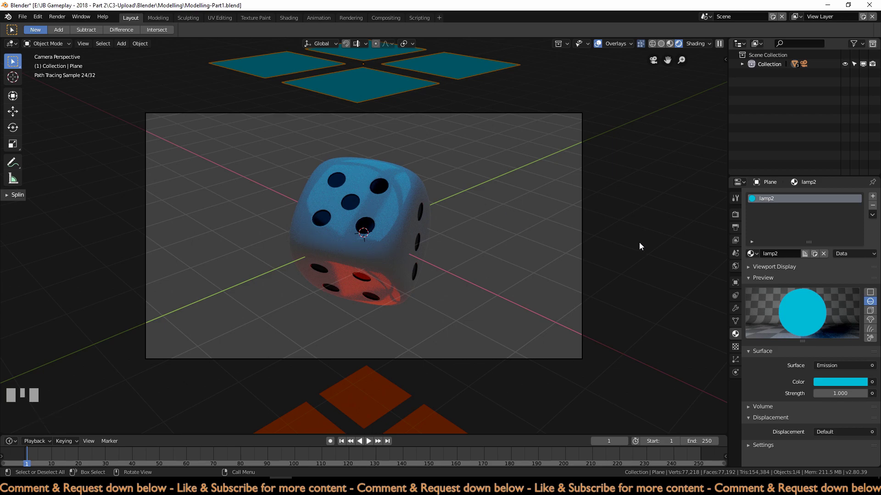
left_click(693, 243)
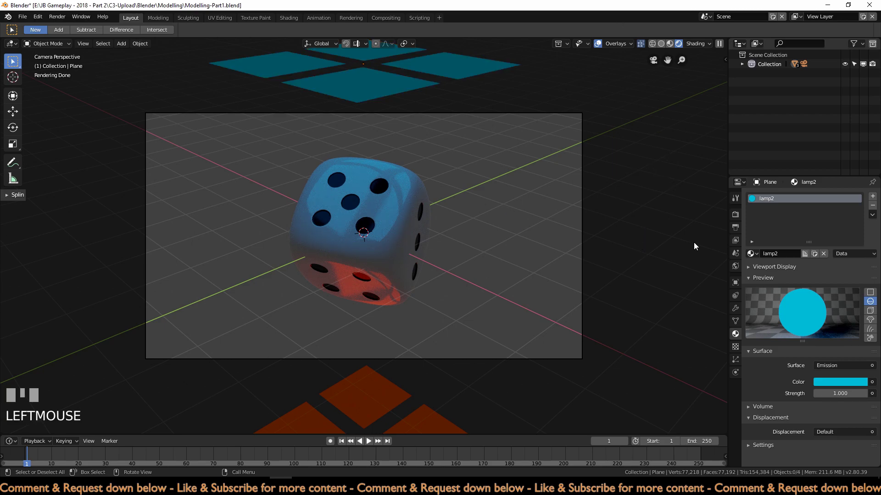
Step: Darken the World surface color to near black
left_click(735, 266)
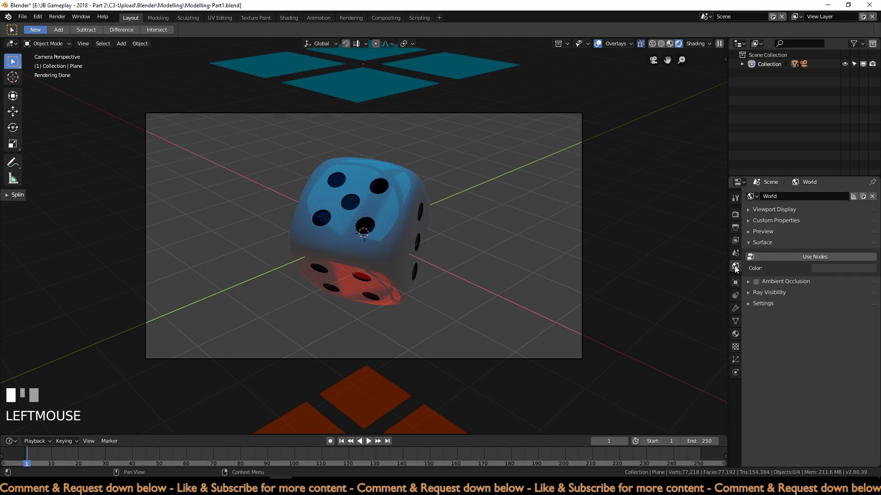
left_click(845, 269)
left_click_drag(868, 195, 867, 207)
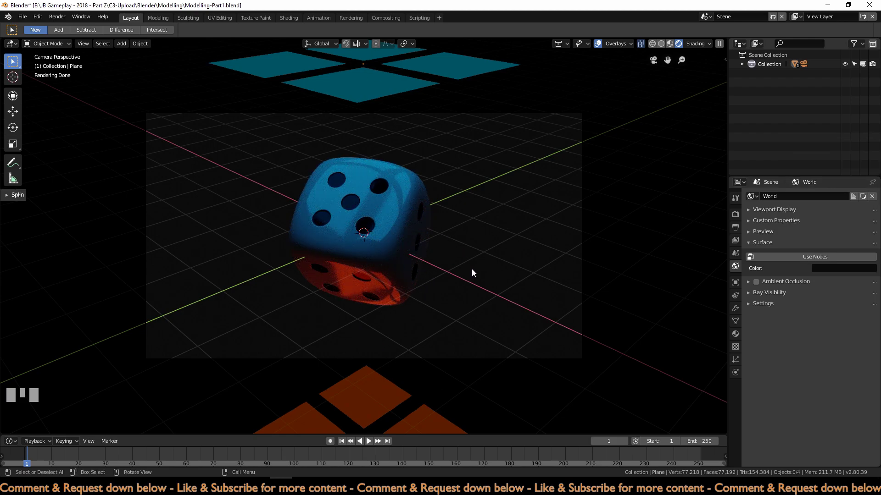
Step: Add a new mesh plane at the die's center and scale it up to nearly four times the die's width
scroll(485, 263, "down", 2)
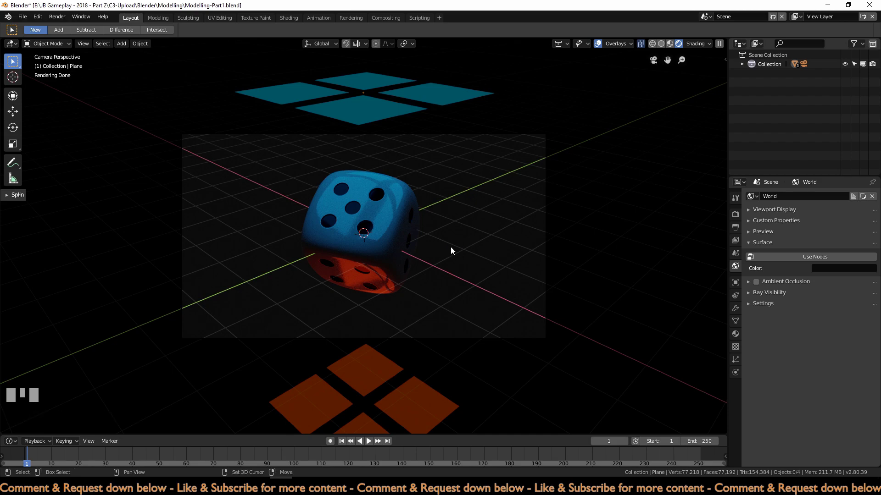
key("shift+a")
mouse_move(450, 246)
left_click(484, 250)
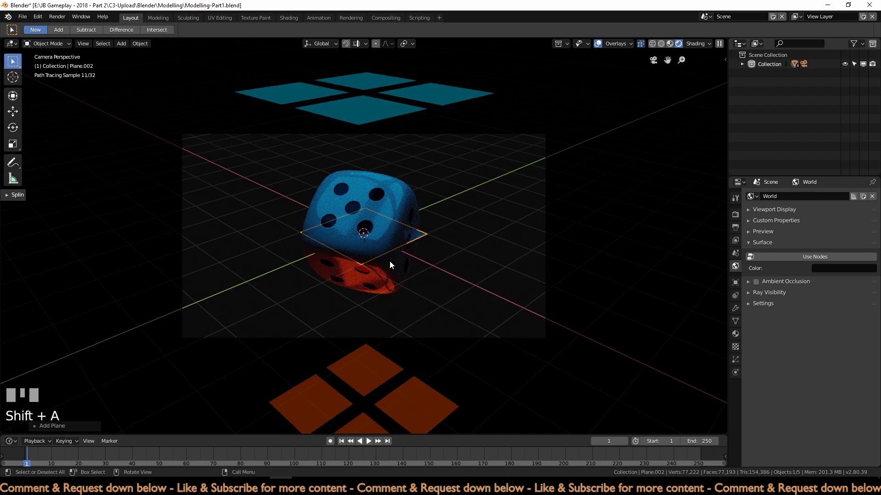
key("s")
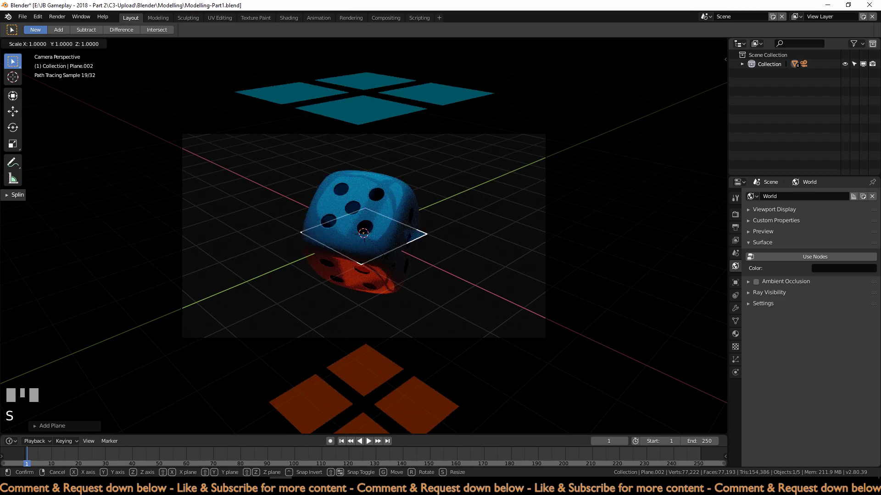
left_click(407, 260)
Step: Rotate the new plane 90 degrees about the global Y axis with snapping so it stands vertical in front view
key("KP_1")
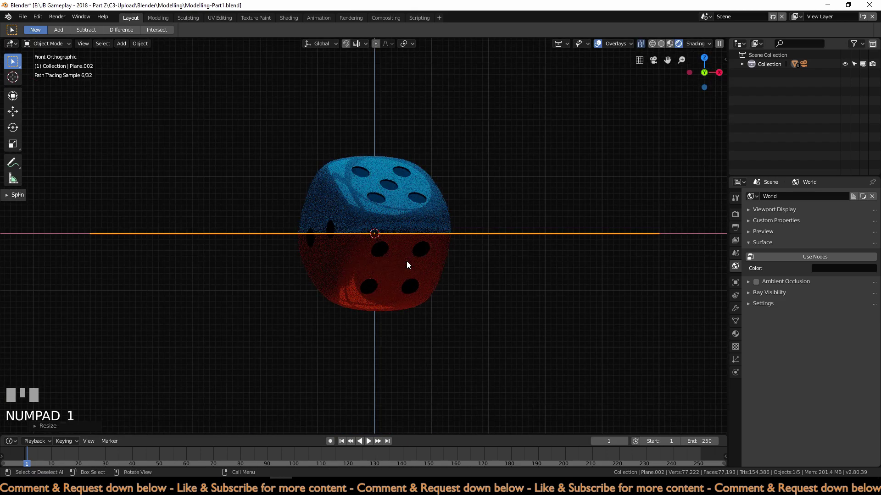
scroll(466, 272, "down", 3)
key("r")
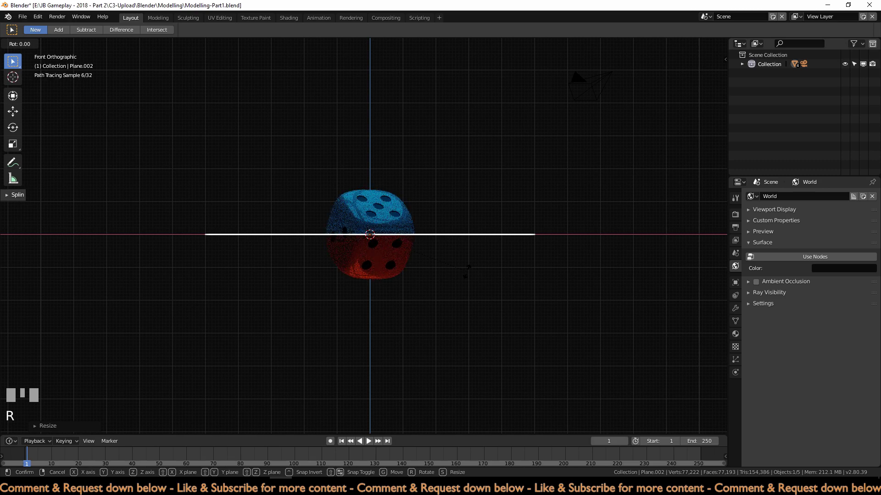
key("y")
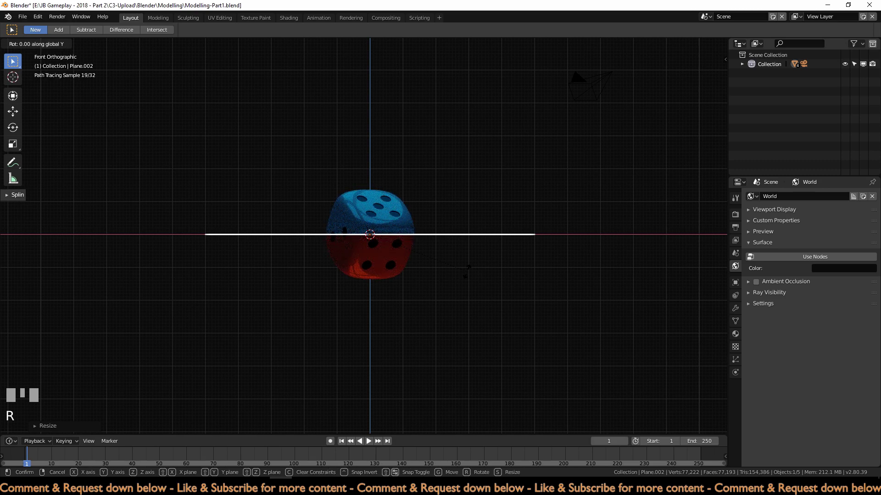
left_click(412, 136, "ctrl")
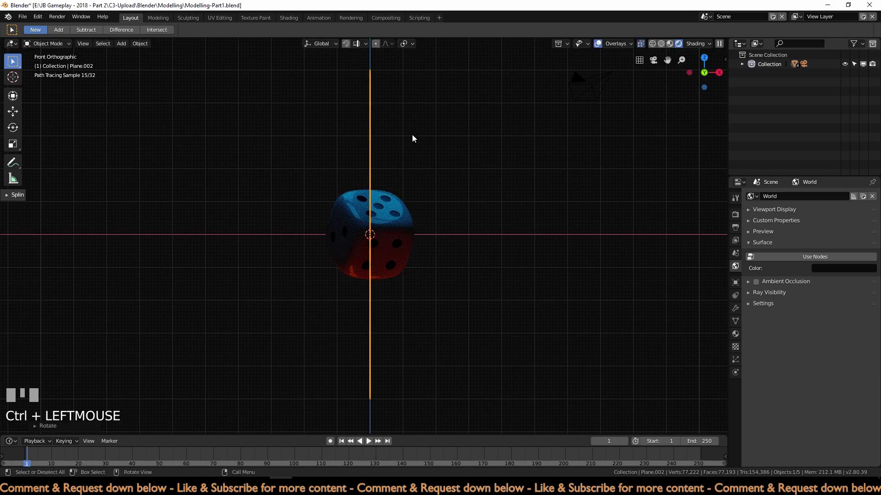
Step: Move the upright plane far back along negative global X, well behind the die in camera view
key("KP_0")
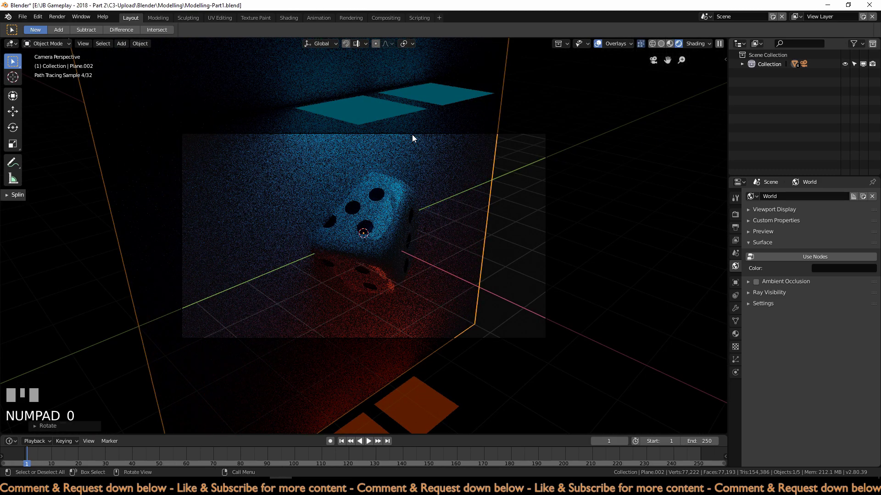
scroll(441, 289, "down", 1)
key("g")
key("x")
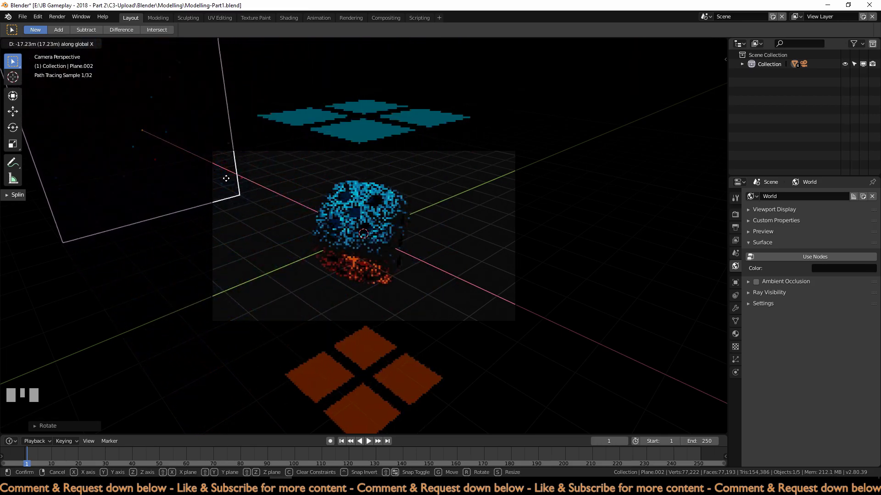
left_click(211, 182)
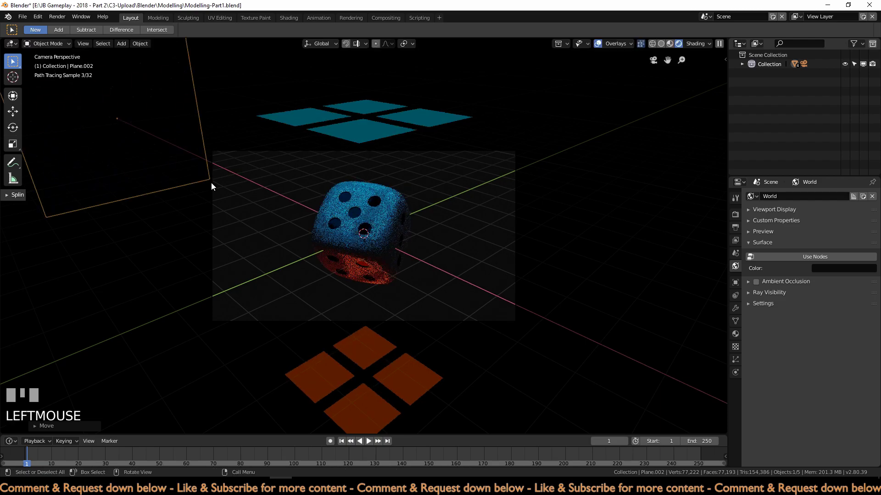
scroll(202, 177, "down", 2)
scroll(202, 182, "down", 2)
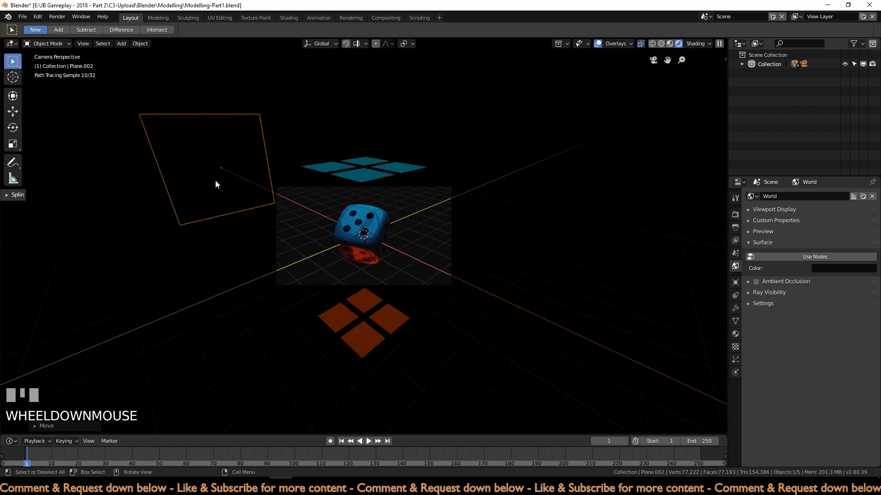
Step: Duplicate the upright plane and move the copy along positive global X to the opposite side of the die
key("shift+d")
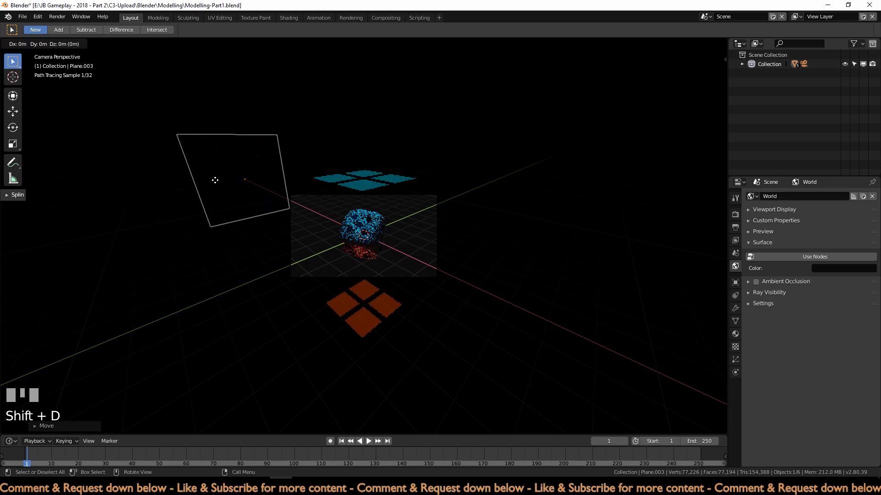
left_click(216, 182)
key("g")
key("x")
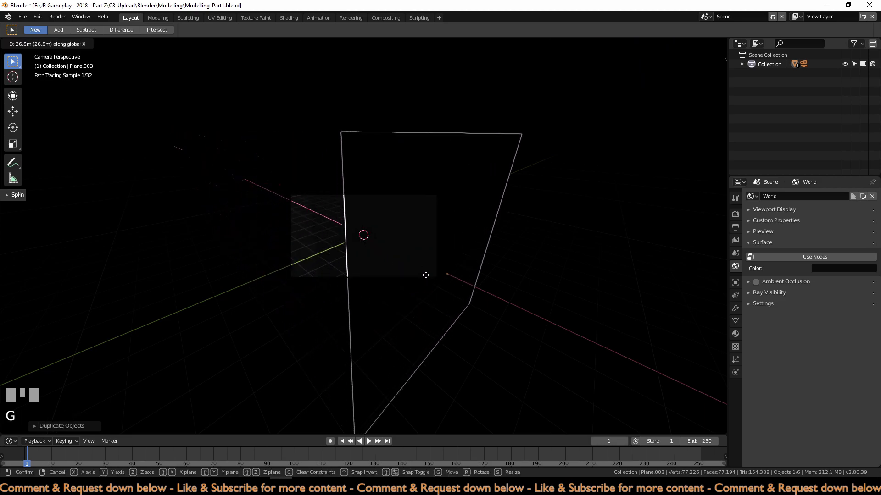
left_click(478, 299)
left_click(377, 288)
Step: Add another mesh plane at the die's center and scale it up to several times the die's width
key("shift+a")
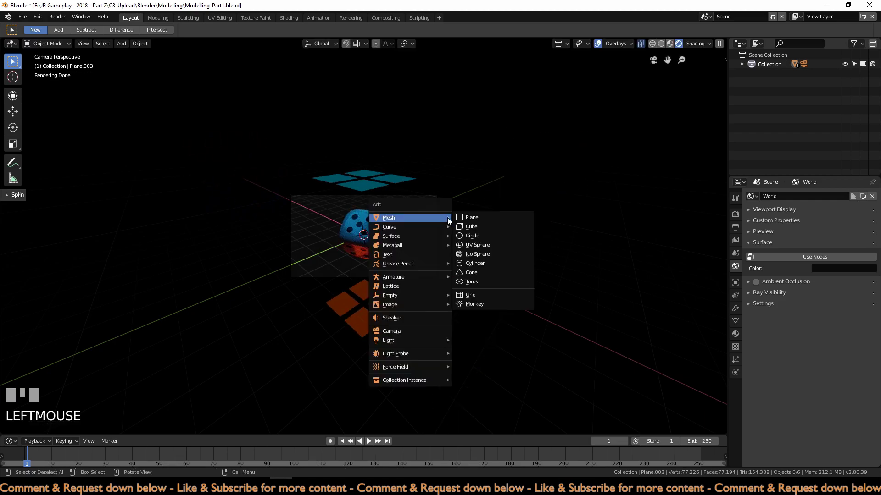
left_click(458, 218)
key("s")
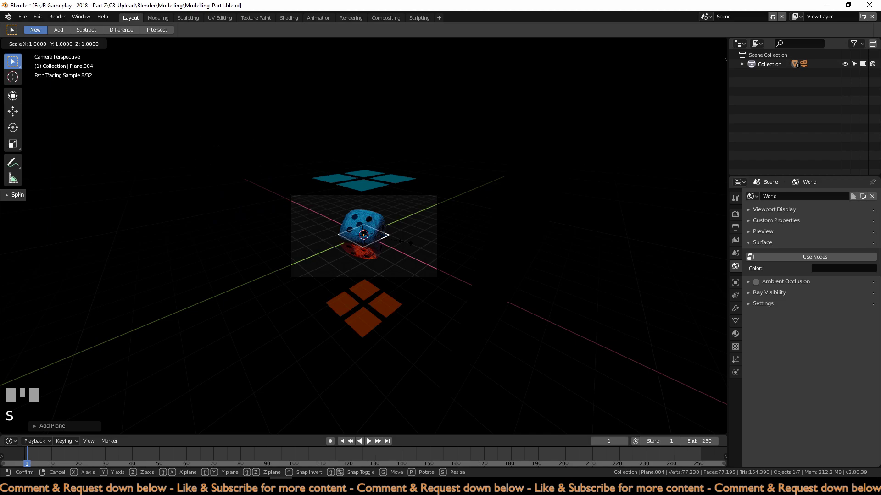
left_click(406, 243)
Step: Rotate the new plane 90 degrees about the global X axis with snapping so it stands vertical in right view
key("KP_3")
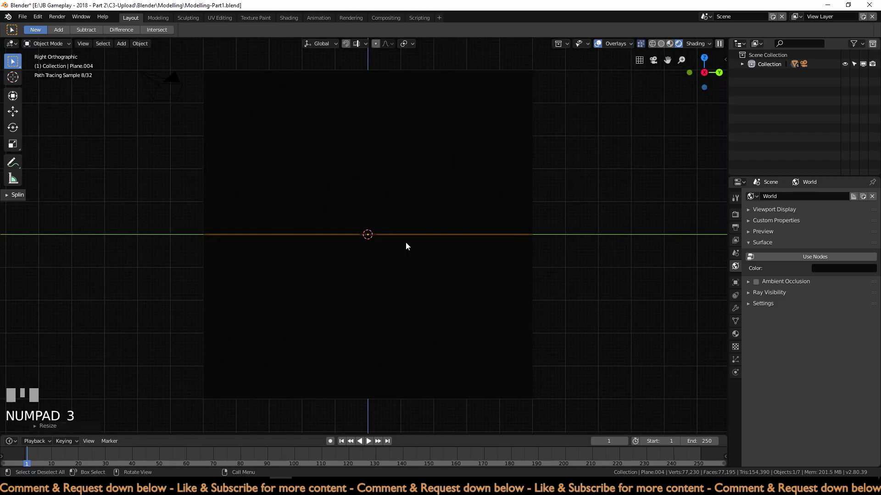
key("r")
key("x")
key("7")
key("0")
left_click(393, 129, "ctrl")
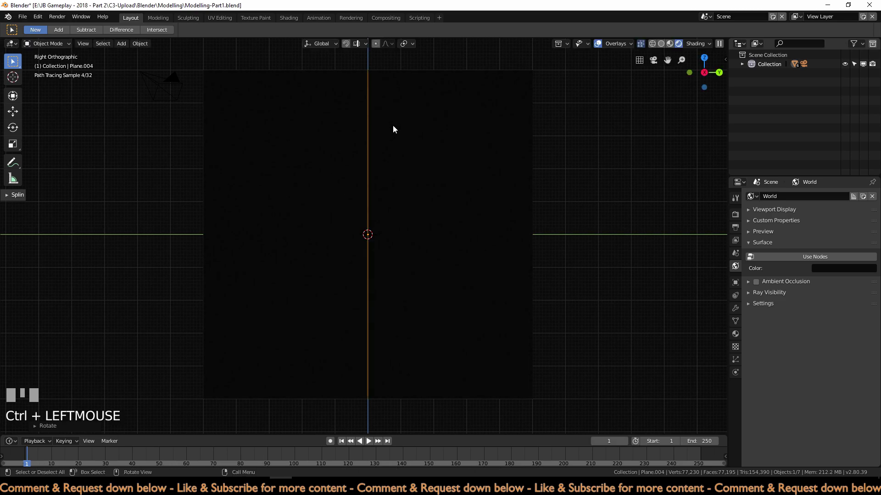
Step: Move the upright plane along positive global Y, well behind the die in camera view
key("KP_0")
scroll(369, 191, "up", 1)
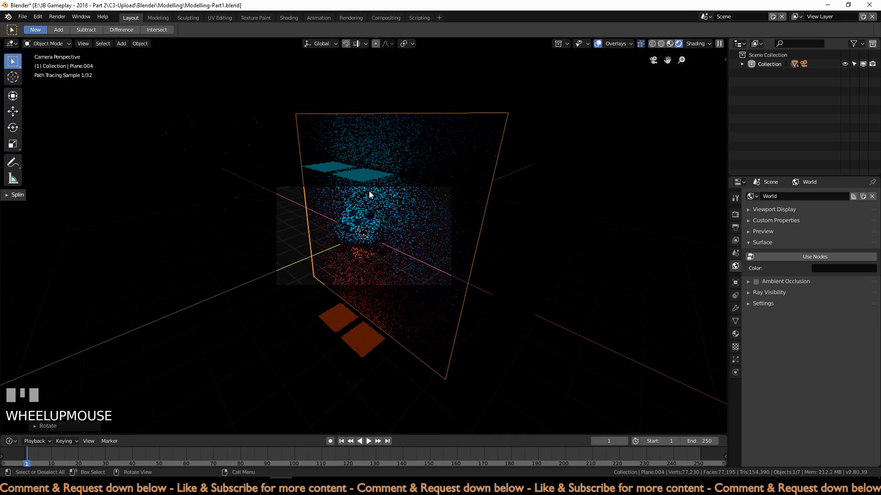
key("g")
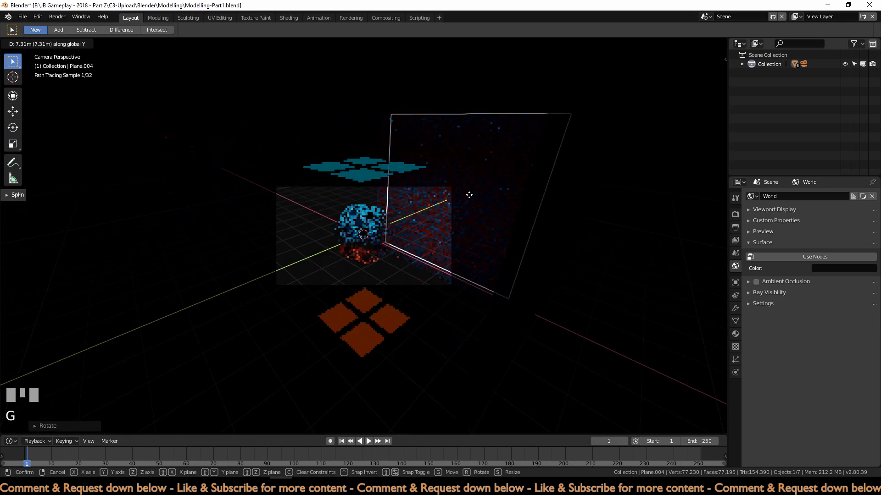
left_click(534, 169)
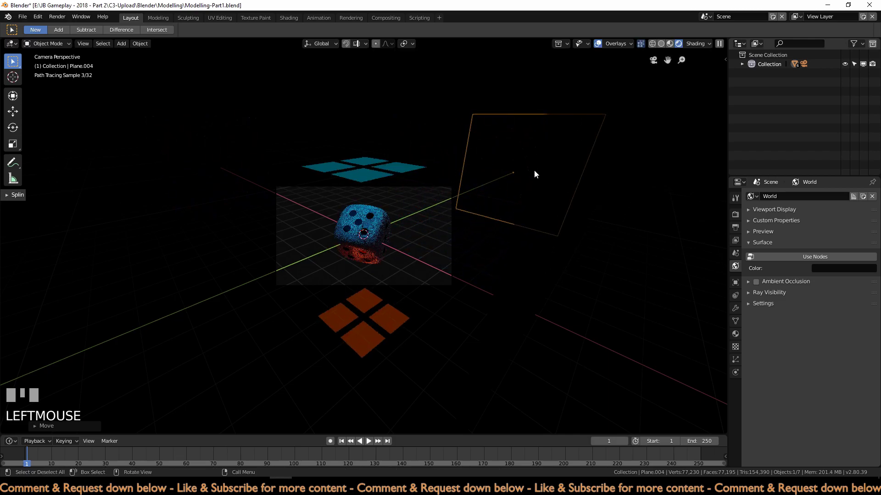
Step: Duplicate the plane and move the copy along negative global Y to the opposite side of the die
key("shift+d")
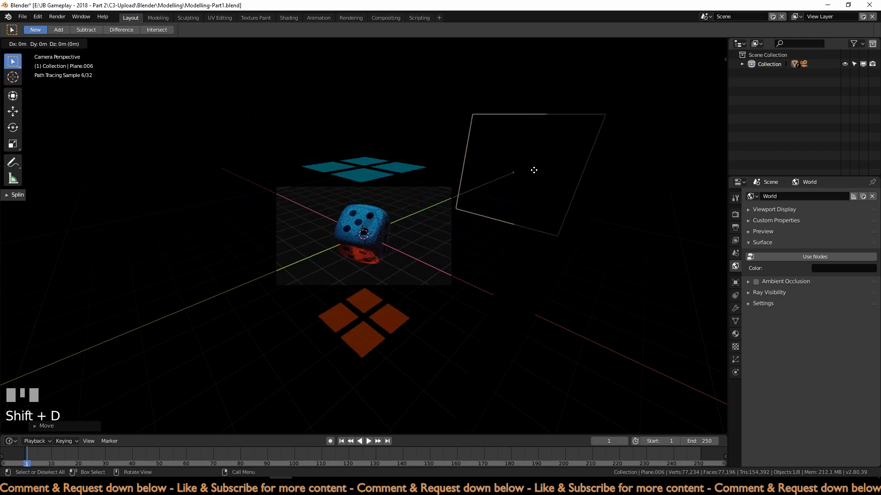
key("y")
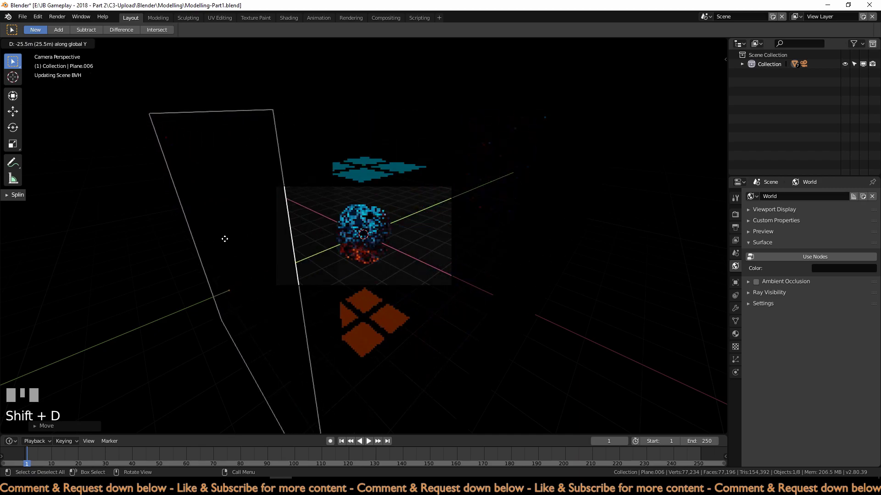
left_click(419, 313)
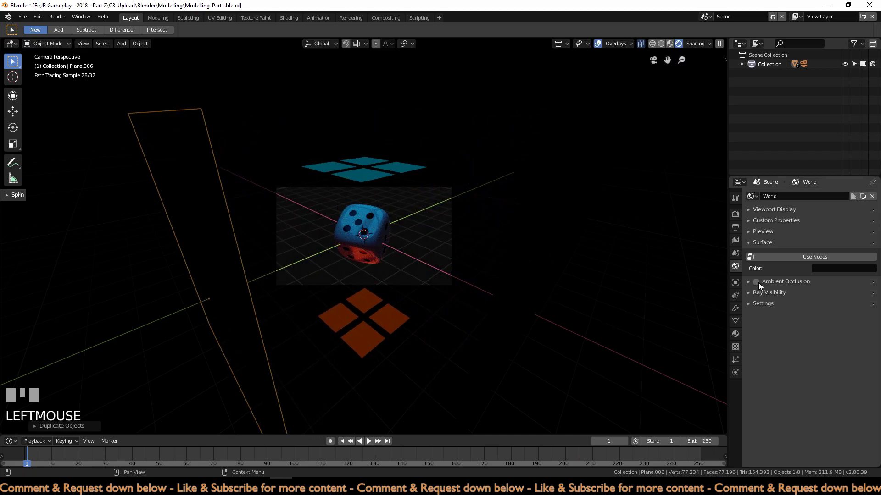
Step: Assign the existing lamp2 material to the duplicated plane on the negative Y side
left_click(735, 334)
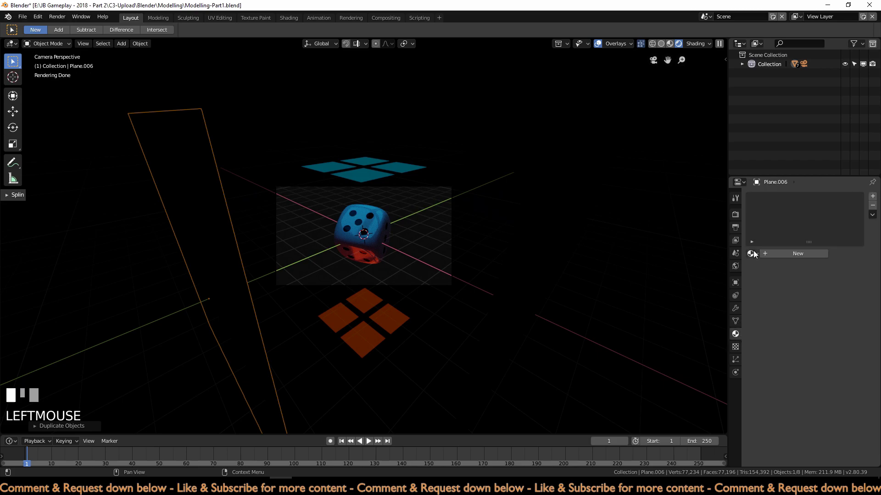
left_click(752, 254)
left_click(766, 293)
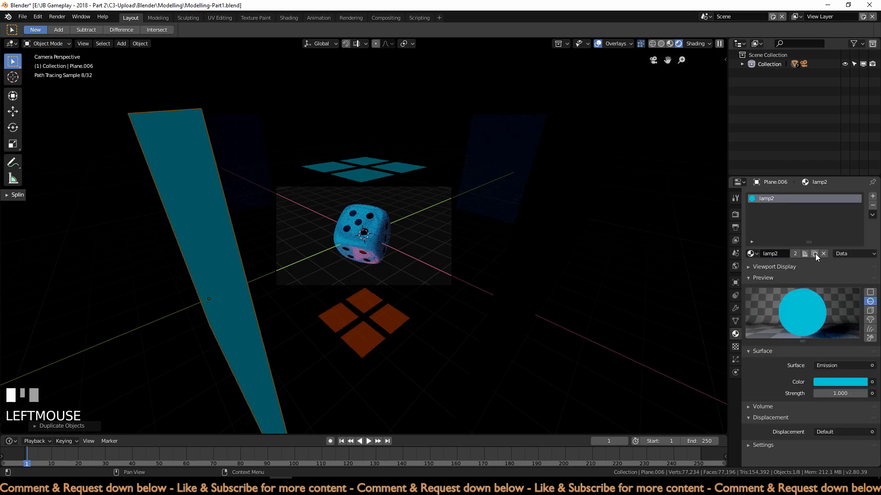
Step: Make the plane's material a separate copy named lamp3 and change its emission color to white
left_click(815, 253)
type("lamp3")
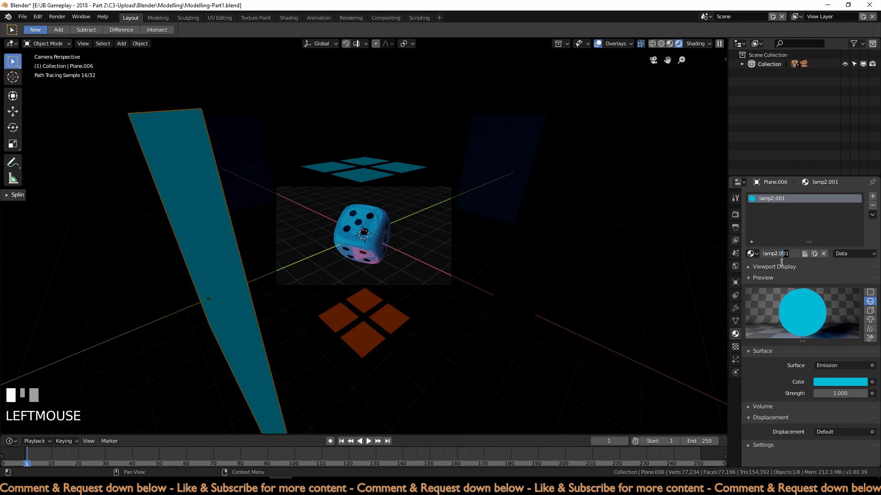
key("Return")
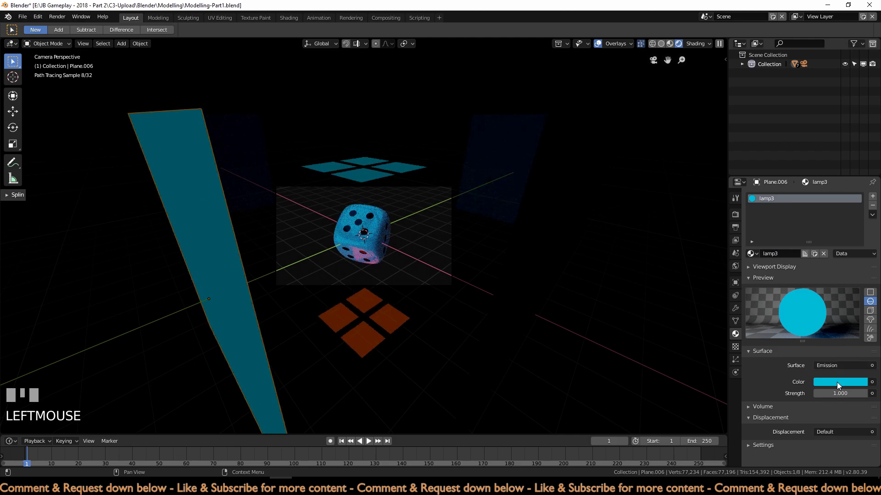
left_click(837, 382)
left_click_drag(807, 342, 870, 350)
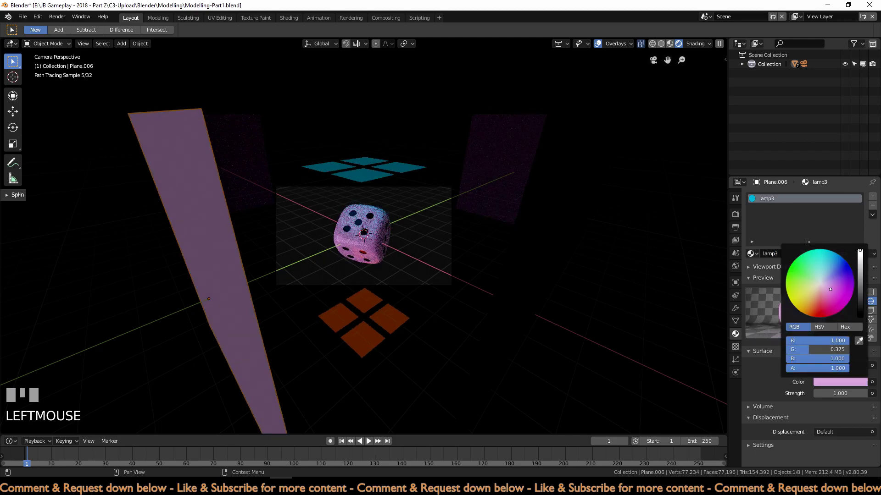
Step: Assign the lamp3 material to the three other upright planes around the die
left_click(261, 162)
left_click(754, 255)
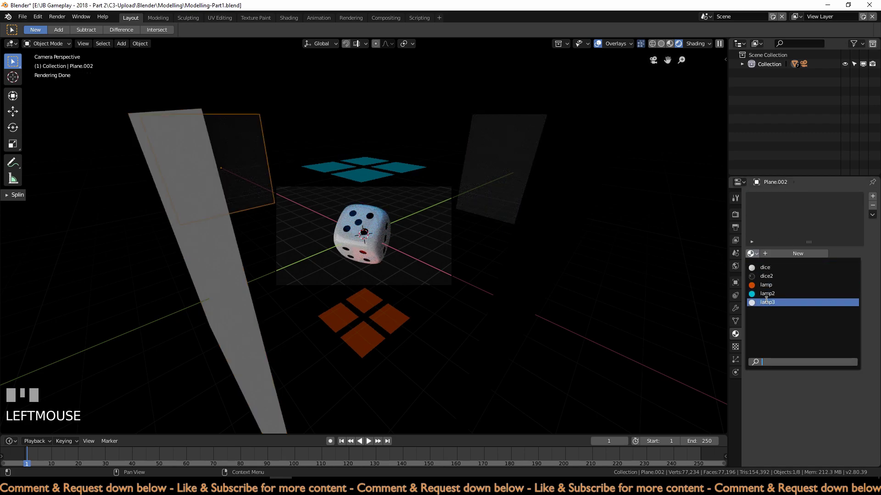
left_click(780, 301)
left_click(532, 172)
left_click(753, 254)
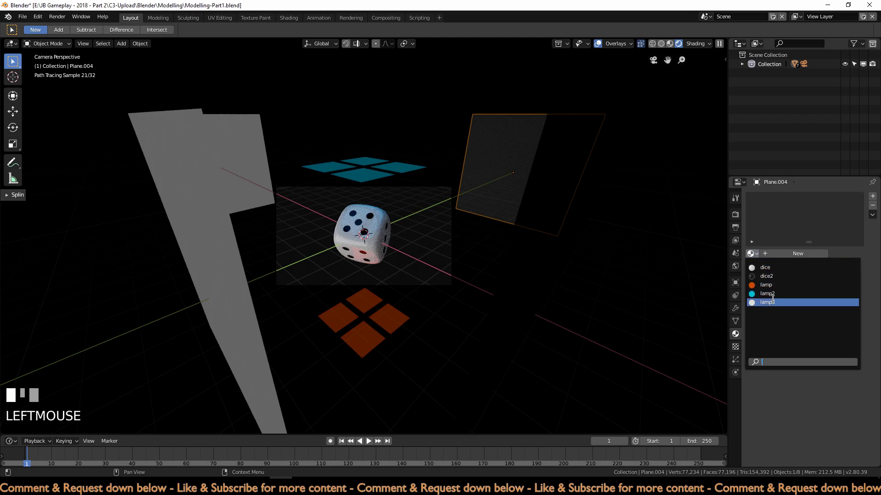
left_click(772, 300)
left_click(549, 284)
left_click(752, 254)
left_click(775, 301)
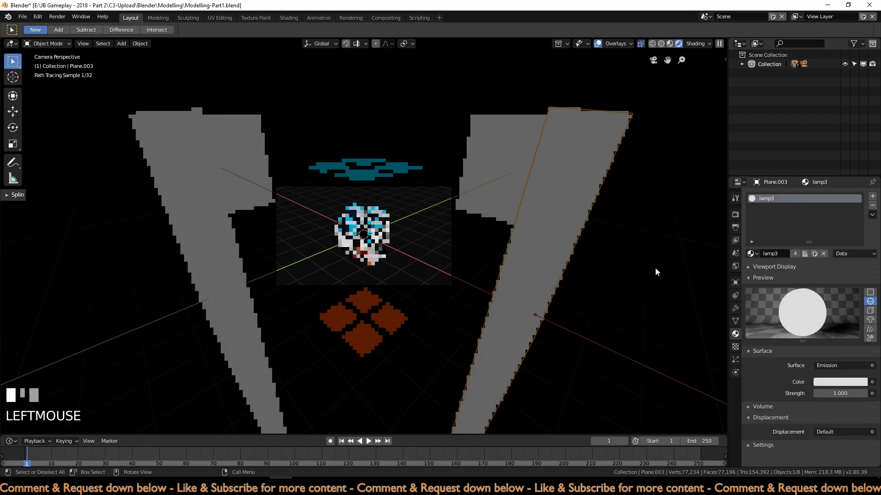
Step: Try an emission strength of 0 on the lamp3 material
scroll(409, 278, "up", 4)
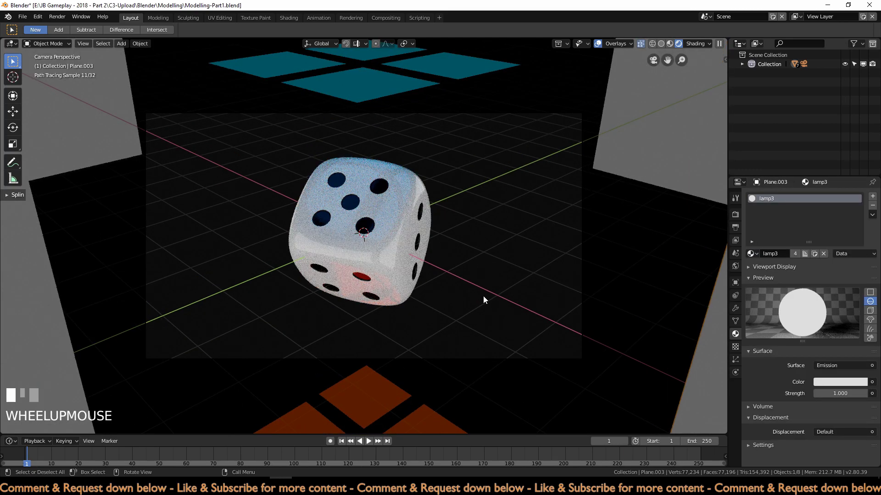
scroll(483, 296, "up", 1)
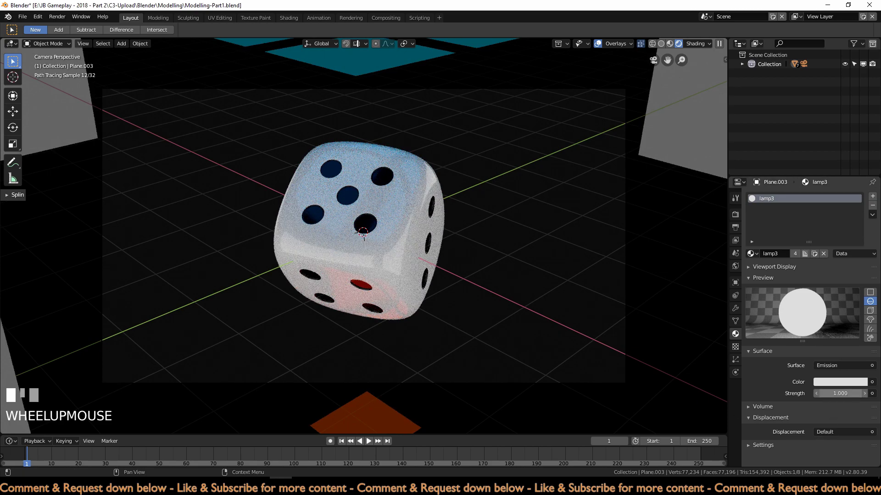
left_click(840, 394)
type("0")
key("KP_Enter")
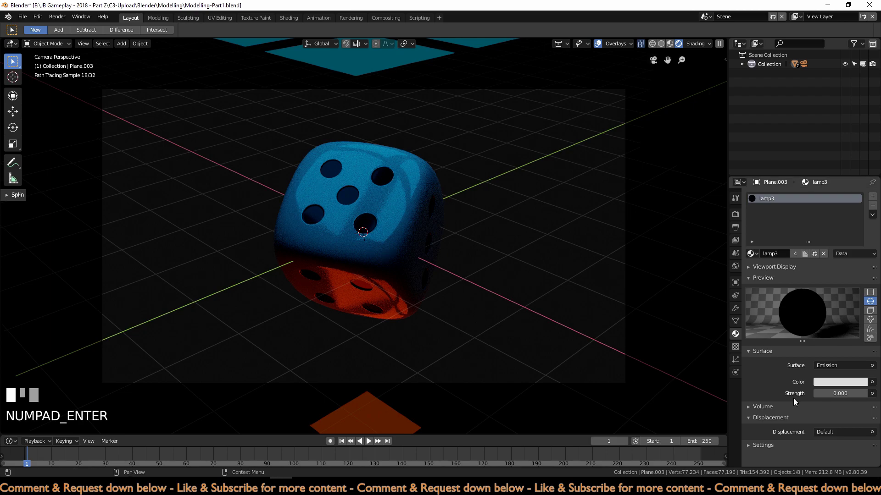
Step: Set the lamp3 material's emission strength to 0.1
left_click(843, 394)
type(".")
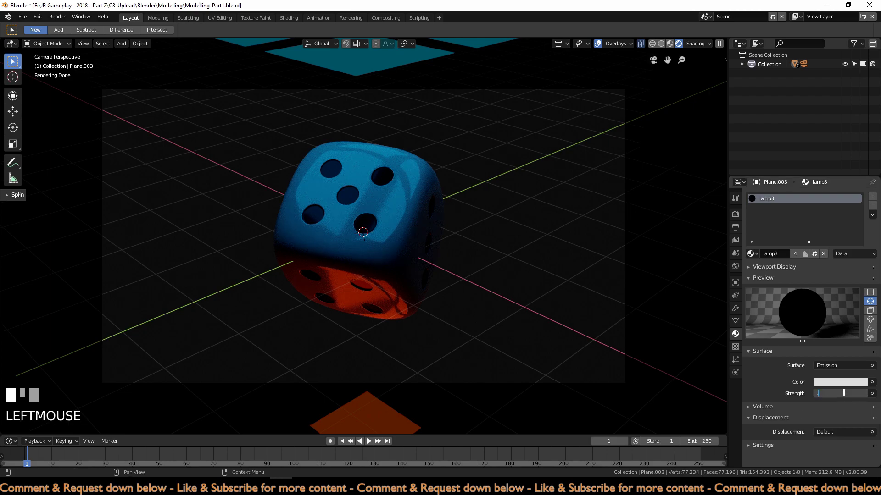
key("KP_Enter")
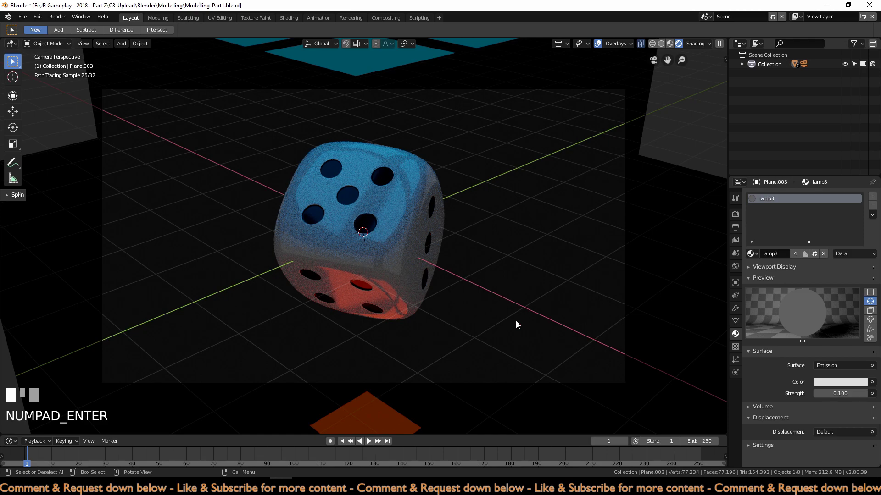
Step: Hide the viewport overlays to inspect the rendered die, and switch the viewport to solid shading
left_click(521, 310)
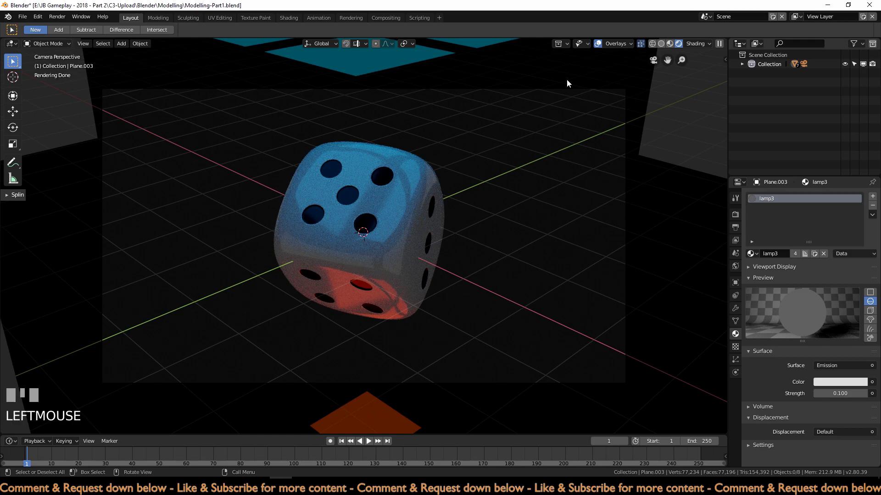
left_click(597, 44)
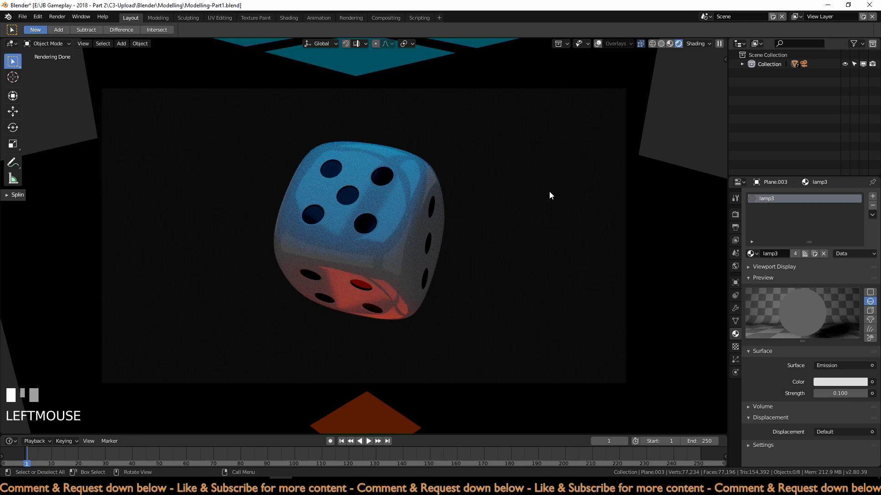
scroll(527, 247, "up", 3)
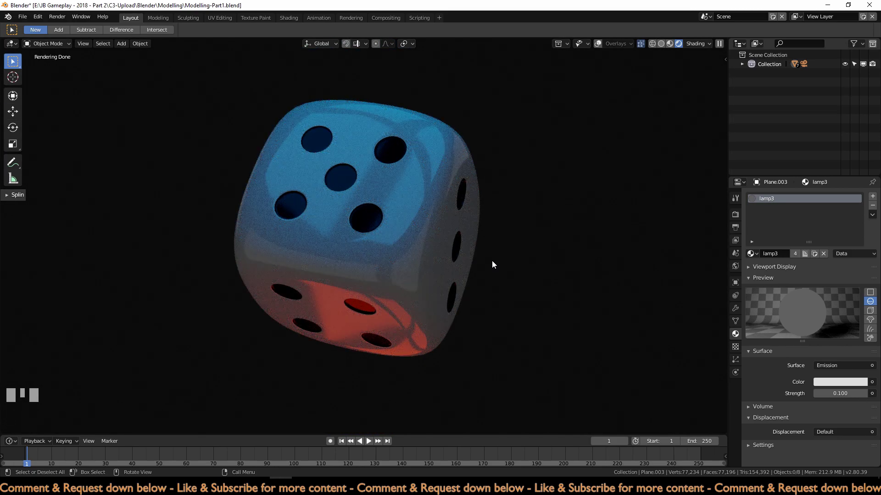
scroll(492, 262, "down", 4)
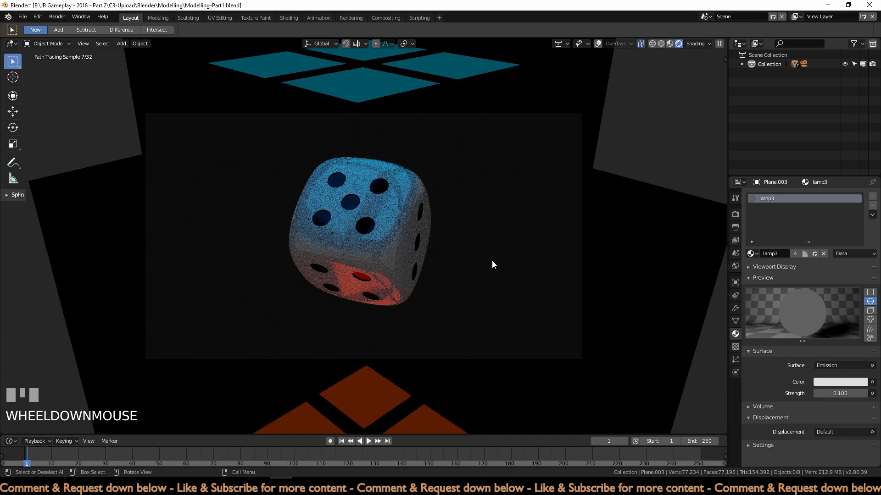
left_click(660, 44)
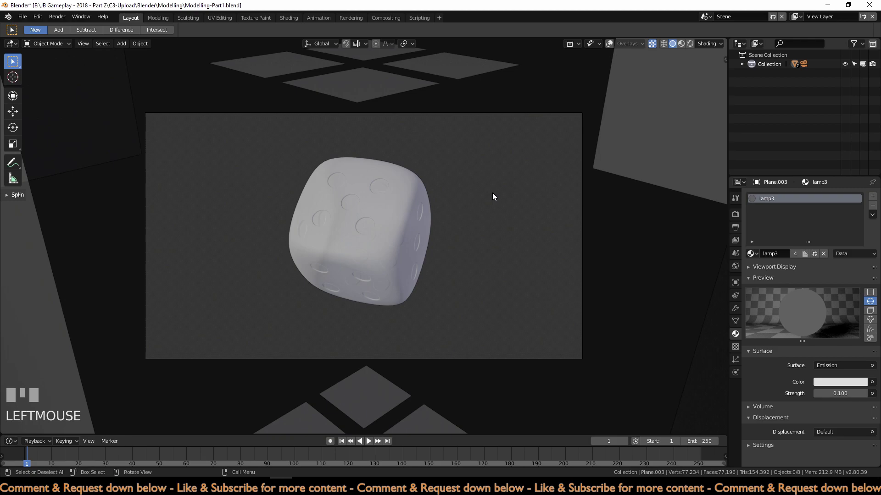
Step: Create a new empty scene and name it blackground
left_click(772, 17)
left_click(742, 33)
left_click(735, 18)
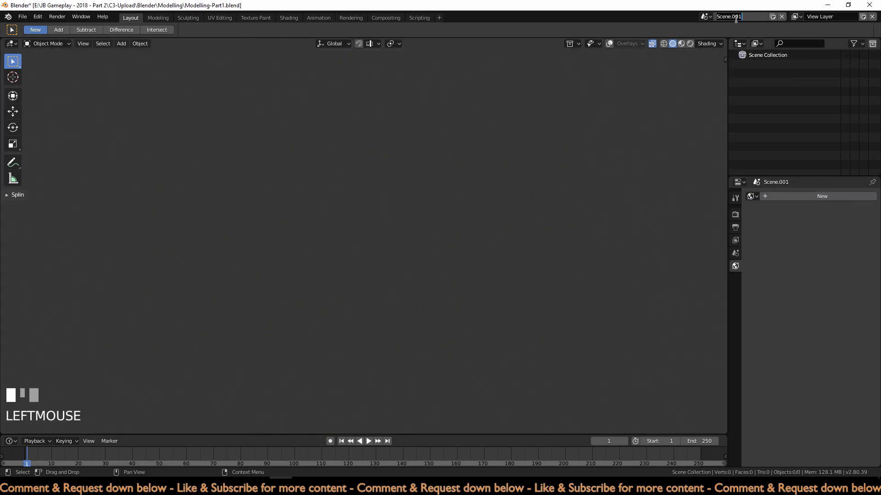
type("blackground")
key("Return")
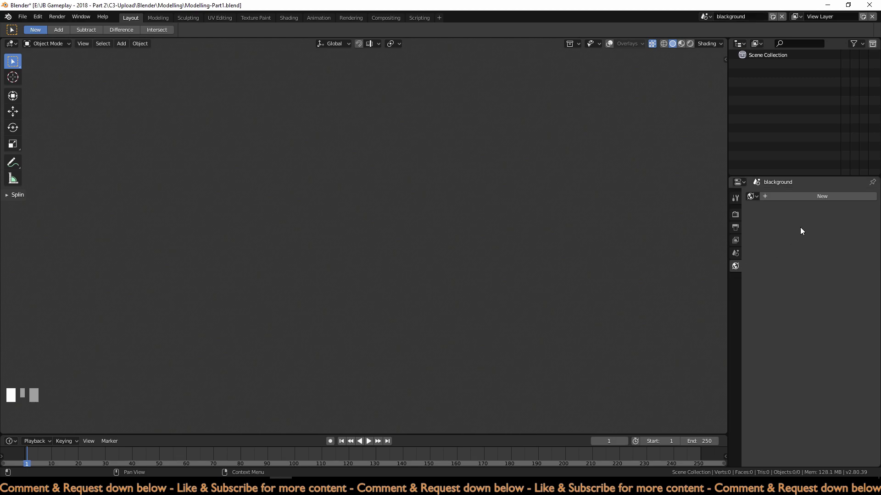
Step: Add a new World with a black background color to the blackground scene and turn off its Use Nodes option
left_click(824, 196)
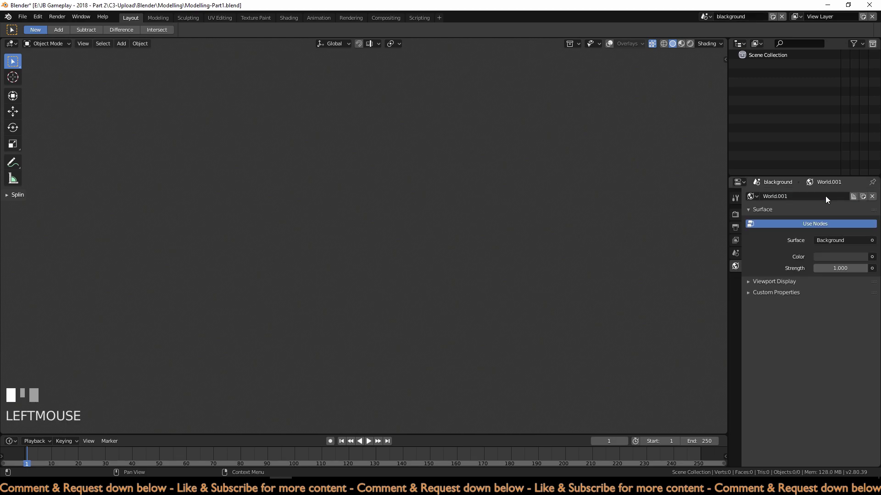
left_click(837, 256)
left_click_drag(855, 183, 833, 224)
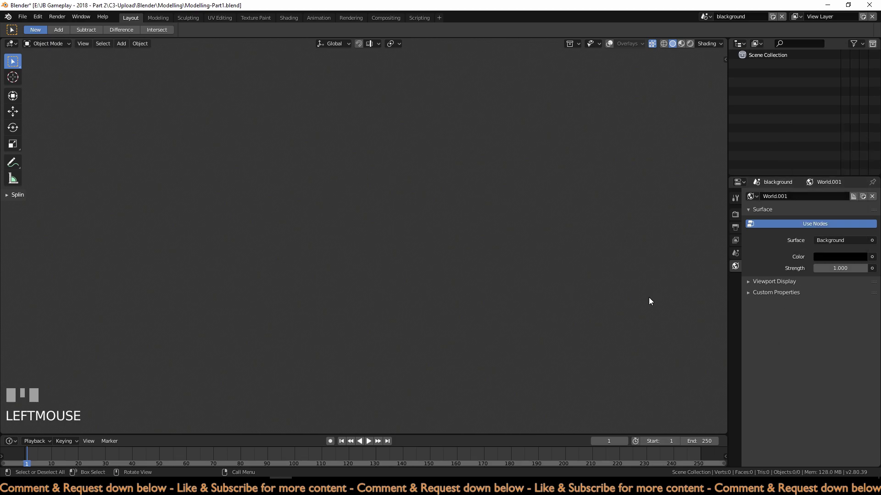
left_click(833, 224)
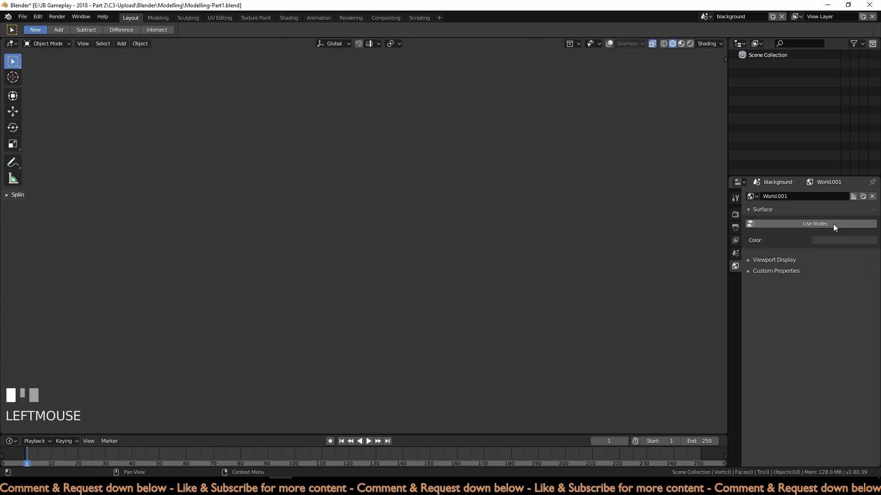
Step: Turn the World's Use Nodes option back on and show the viewport overlays again
left_click(833, 224)
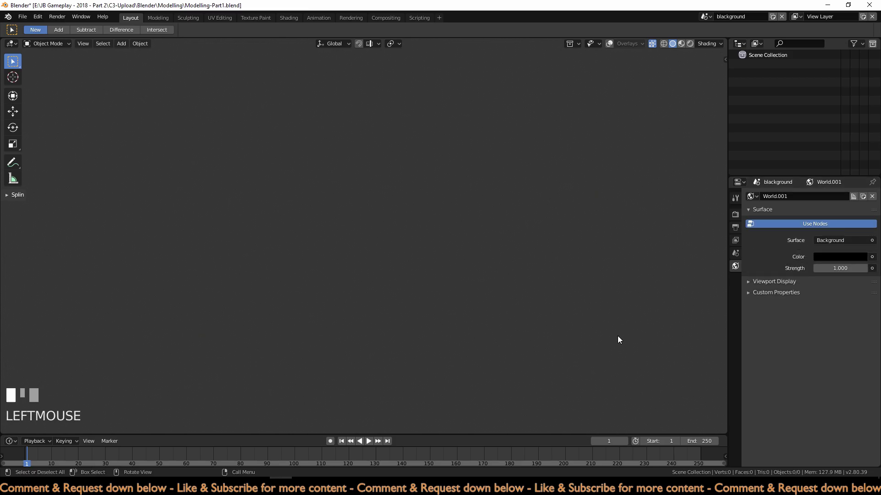
key("shift+alt+z")
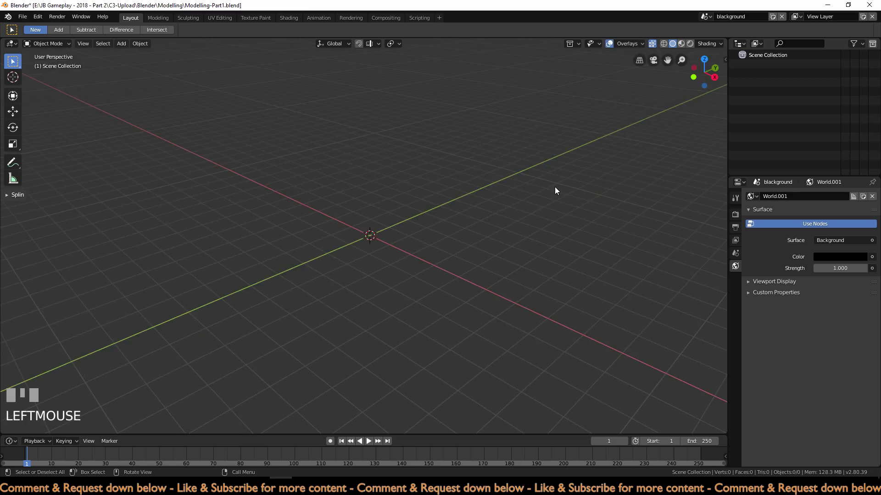
left_click(835, 226)
left_click(835, 226)
Step: Add a camera to the blackground scene and return to the World settings
key("shift+a")
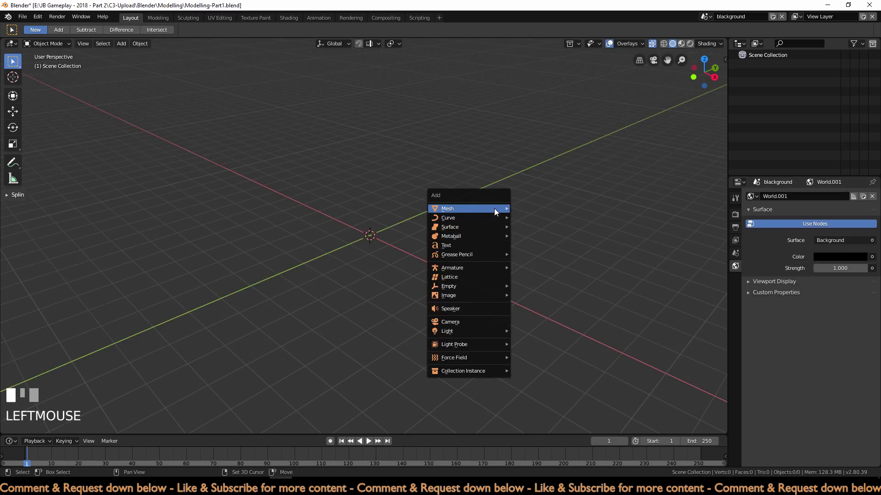
left_click(477, 324)
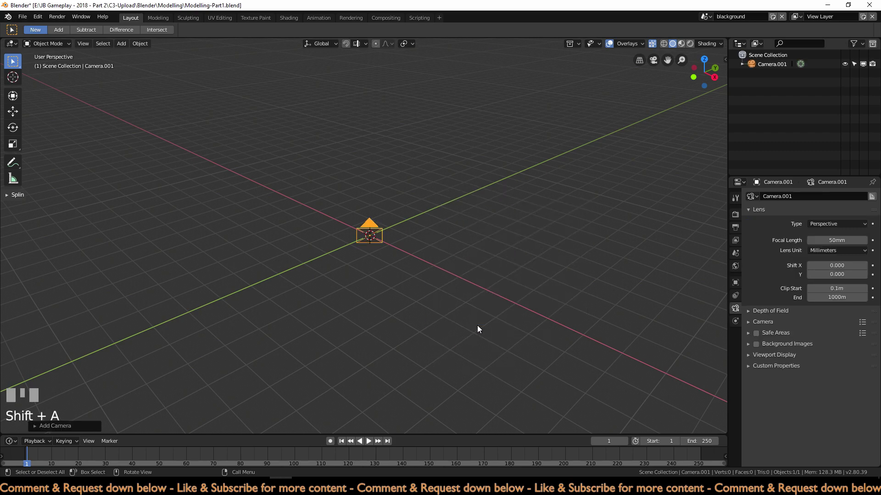
left_click(735, 266)
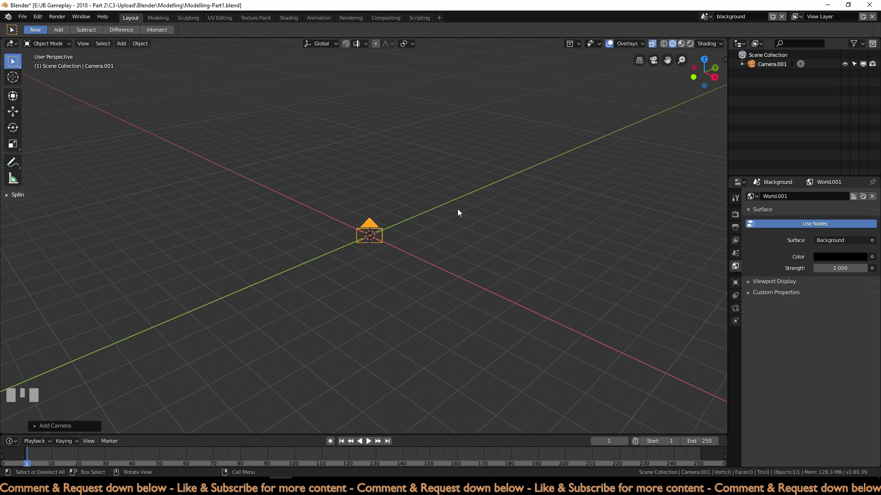
left_click(770, 248)
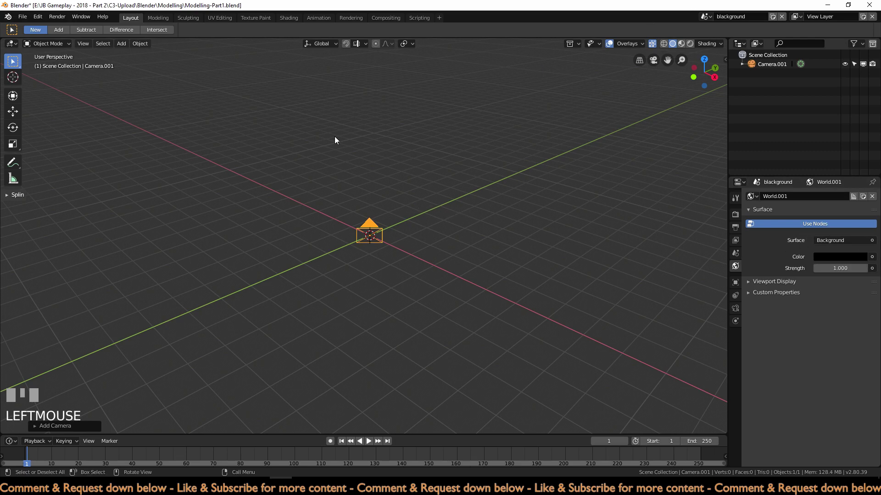
Step: Switch the viewport to rendered shading to check the black world background, leaving Use Nodes enabled
left_click(690, 43)
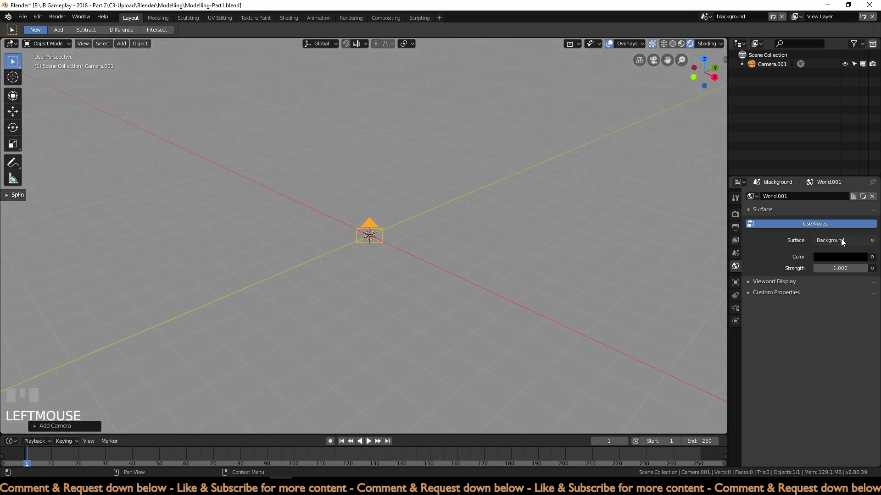
left_click(680, 44)
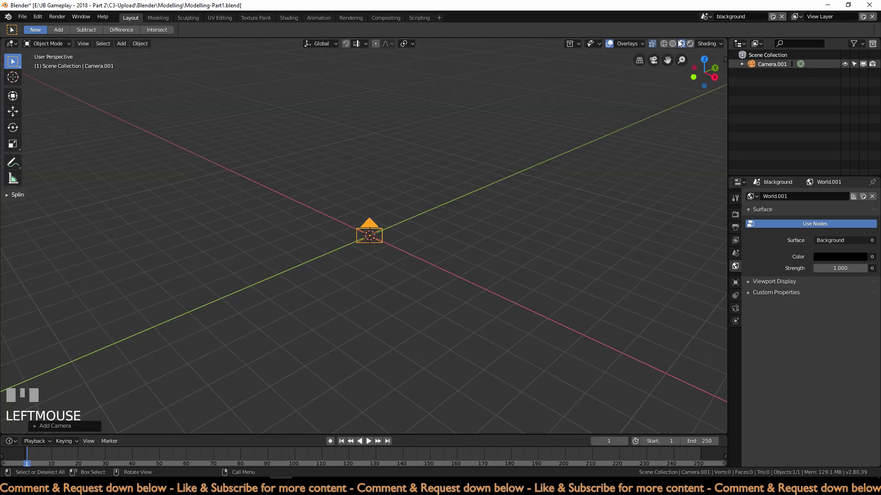
left_click(690, 44)
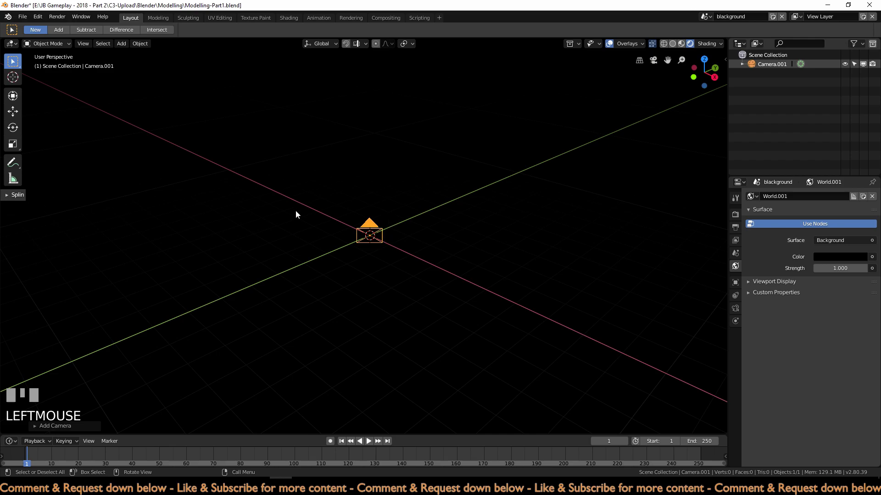
left_click(799, 222)
left_click(799, 223)
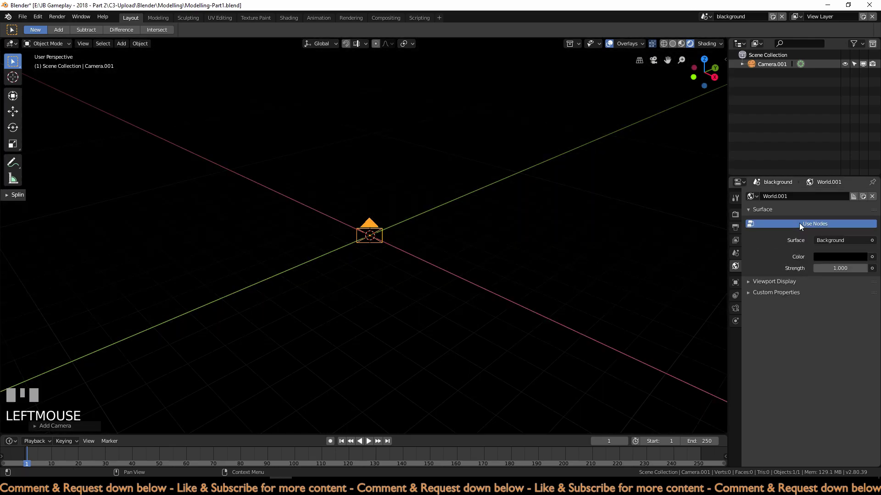
Step: Switch back to the scene named Scene, enlarge the timeline area, and save the file
left_click(705, 16)
left_click(711, 34)
left_click_drag(389, 434, 385, 243)
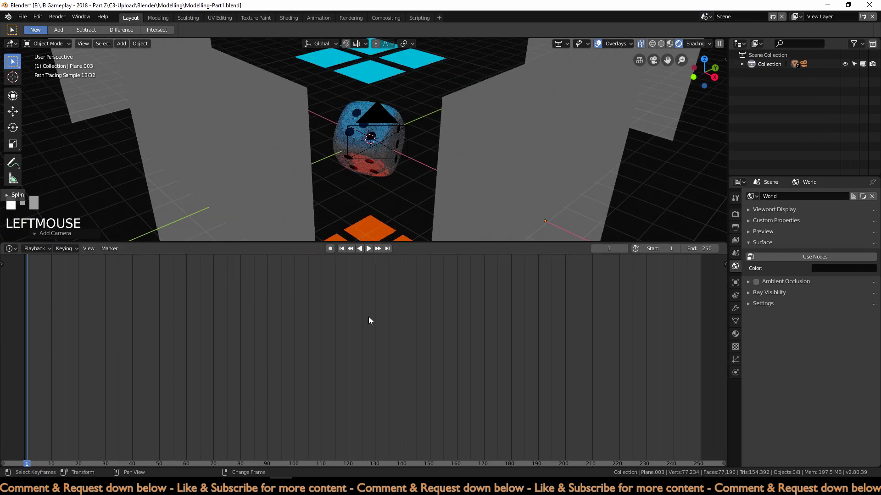
key("ctrl+s")
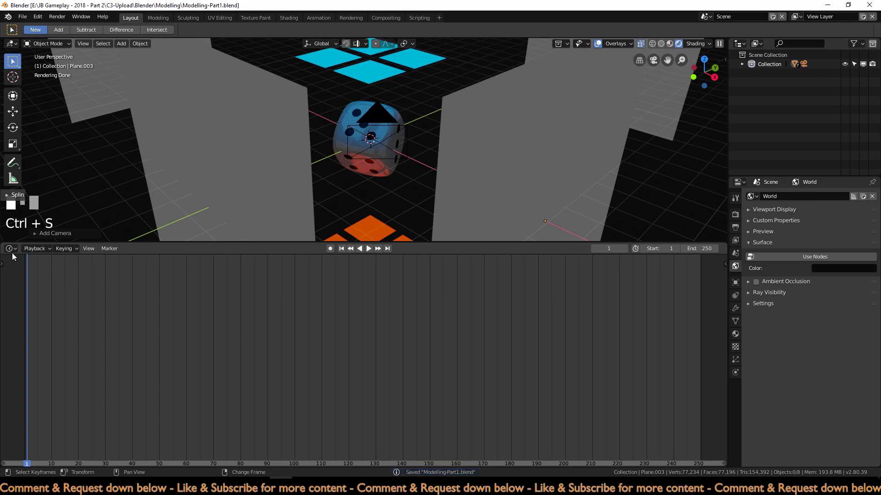
Step: Change the timeline area to the Compositing editor and enable Use Nodes there
left_click(11, 248)
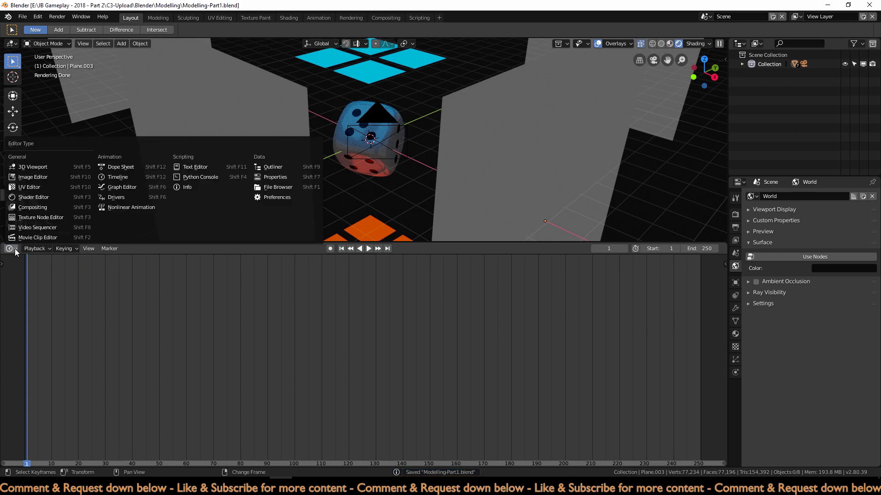
left_click(43, 208)
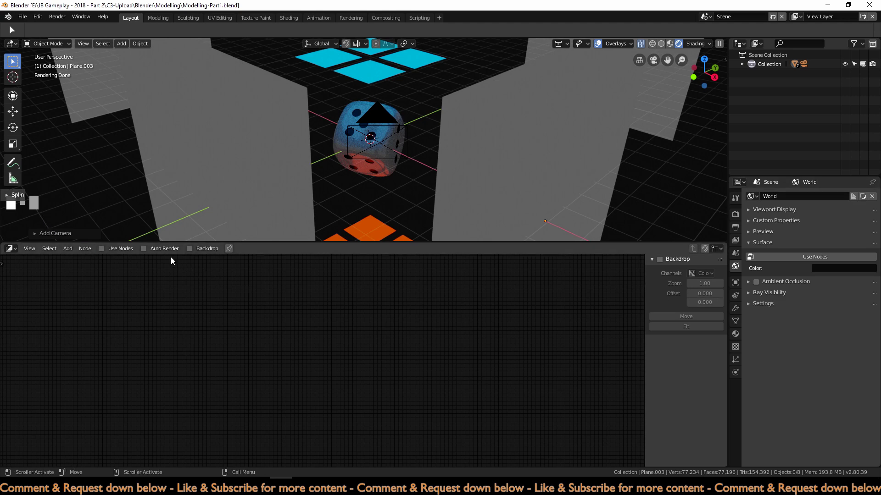
left_click(112, 248)
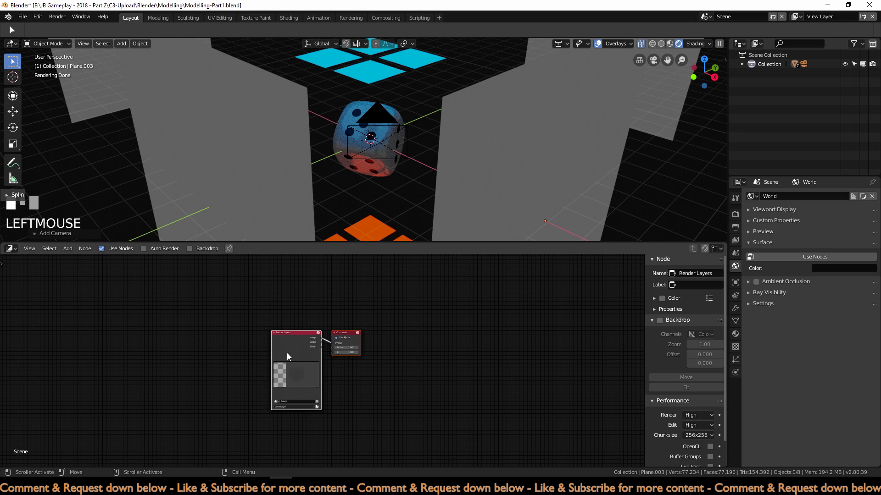
scroll(280, 386, "up", 2)
left_click_drag(283, 319, 268, 296)
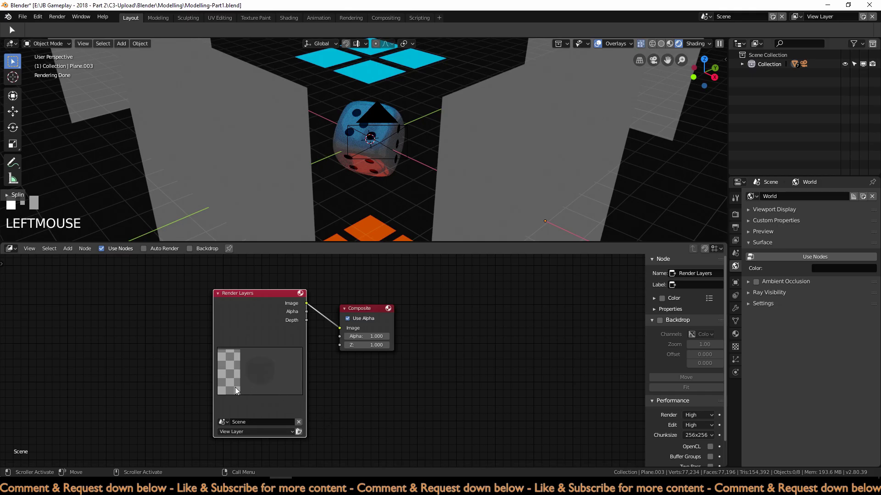
Step: Render the current frame of the die, inspect the image, and close the render window
key("F12")
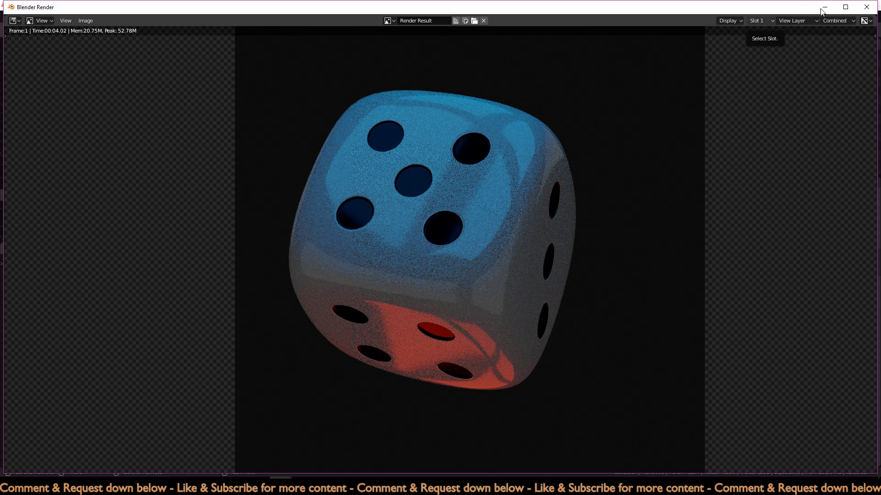
left_click(867, 7)
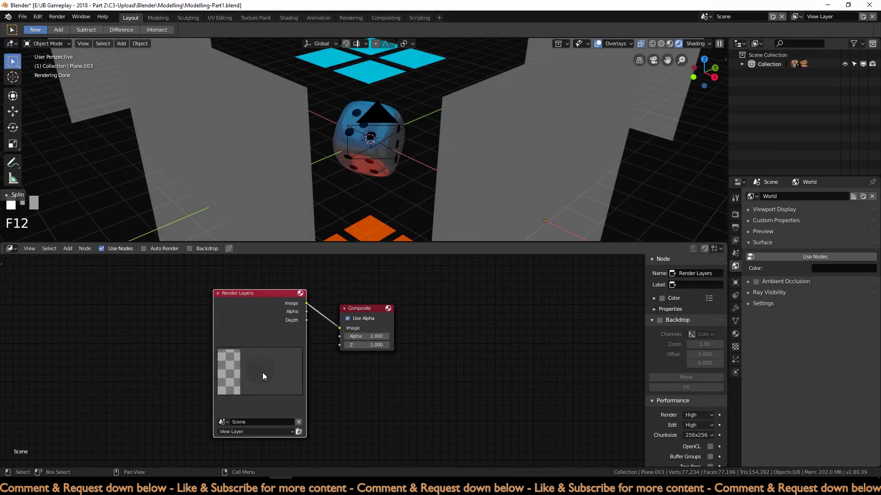
left_click(102, 249)
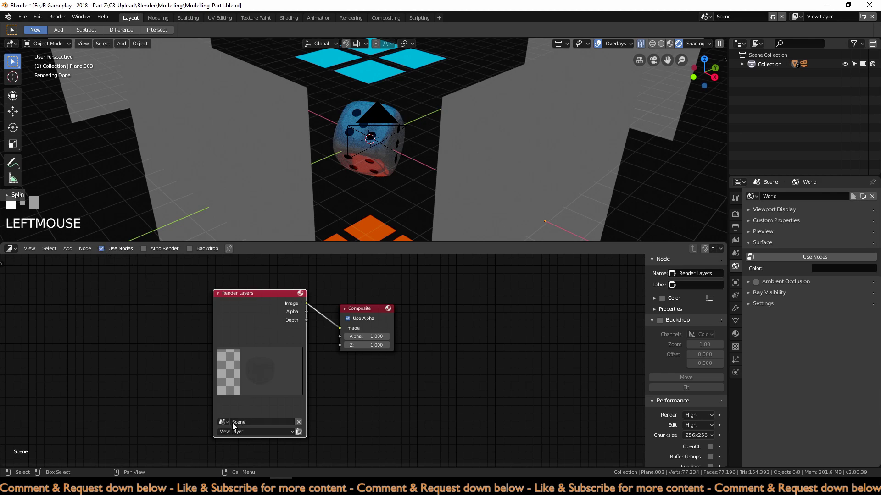
Step: Duplicate the Render Layers node, place the copy above the original, and move the Composite node farther away from them
scroll(398, 318, "down", 6)
middle_click_drag(389, 306, 420, 377)
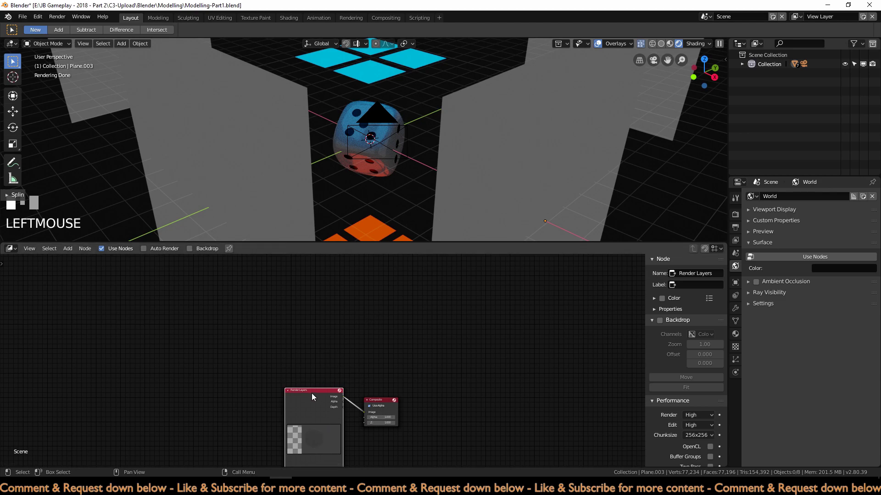
left_click_drag(312, 393, 276, 366)
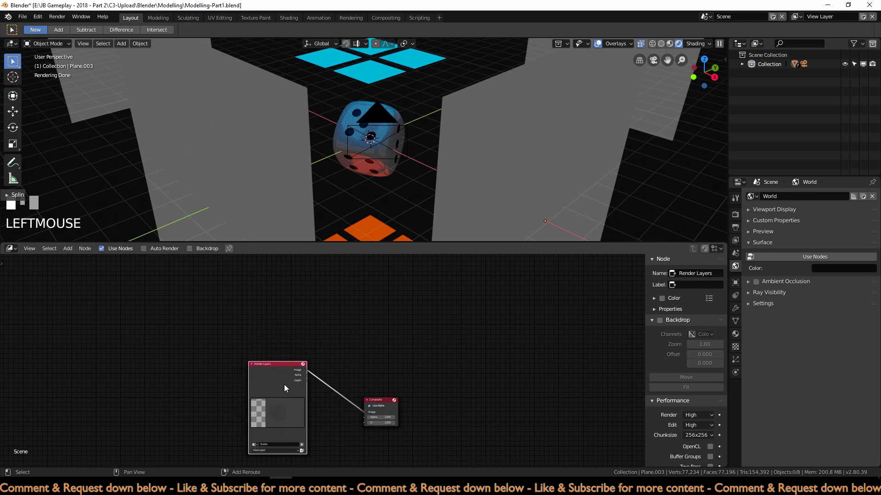
key("shift+d")
left_click(299, 349)
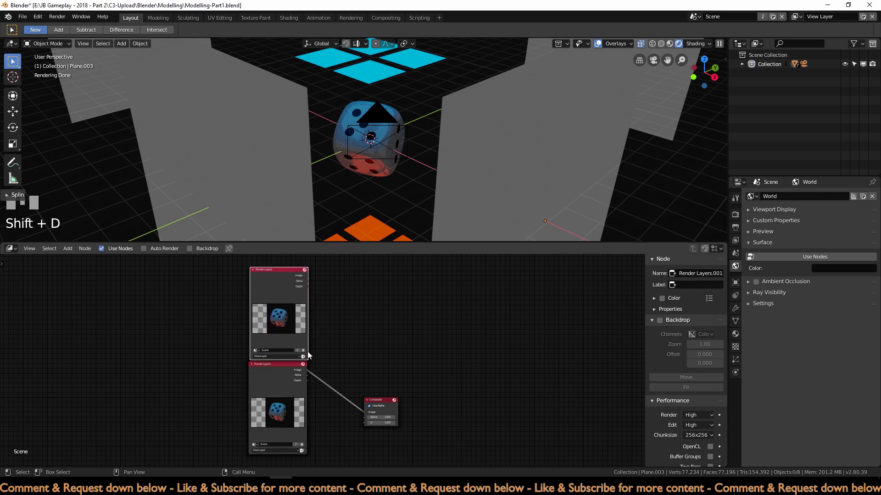
left_click_drag(379, 401, 423, 356)
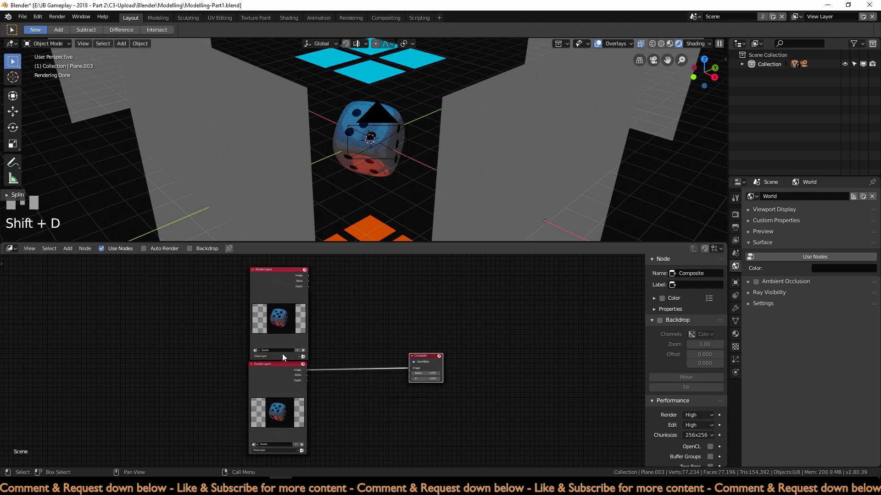
Step: Set the duplicated Render Layers node's scene to blackground
scroll(334, 347, "up", 3)
scroll(334, 347, "up", 2)
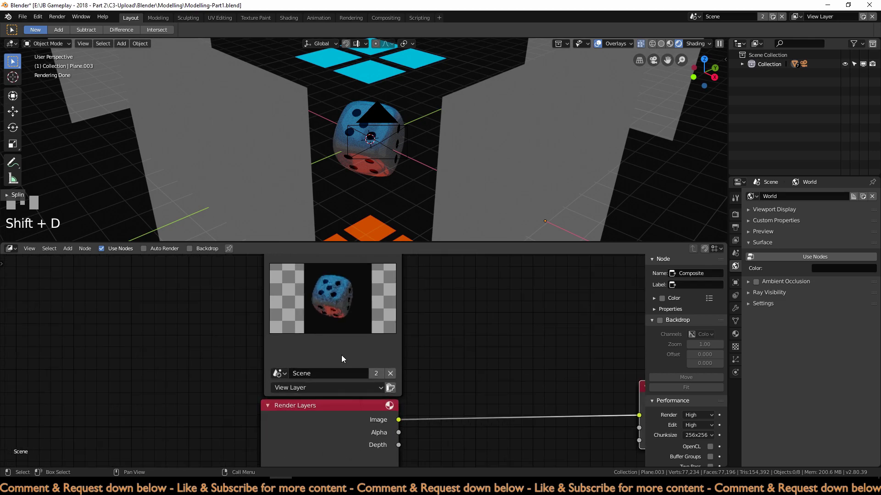
left_click(280, 373)
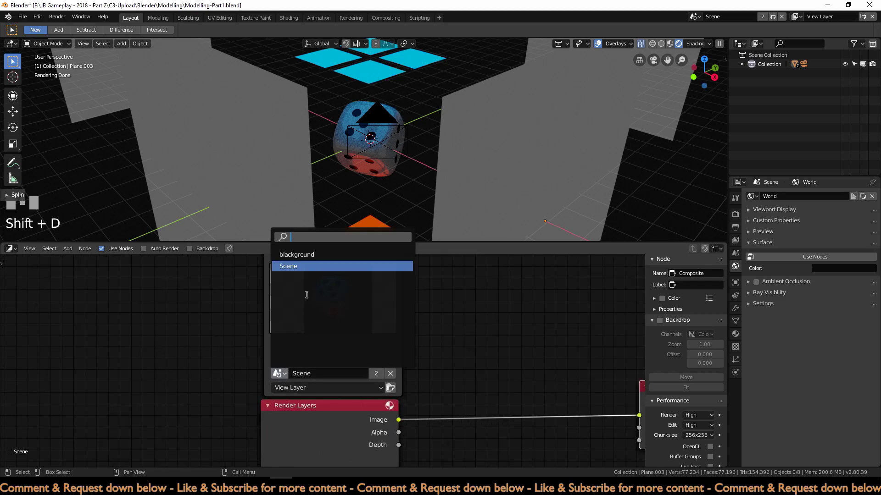
left_click(321, 255)
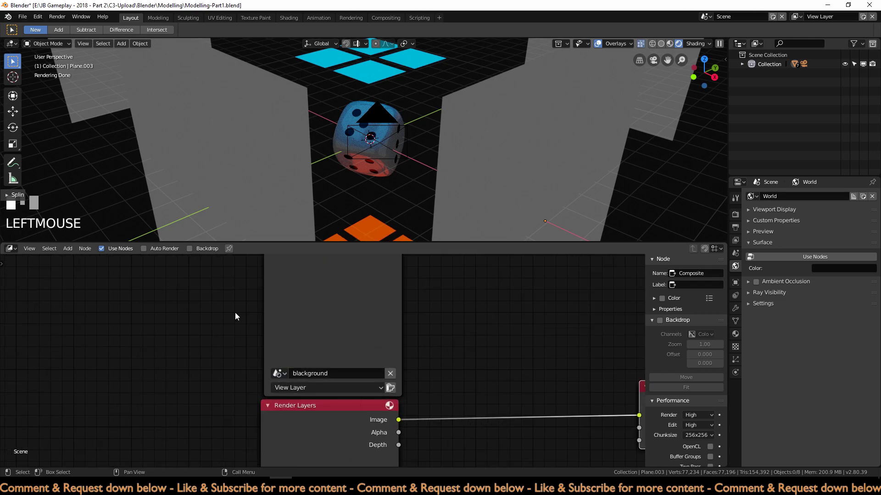
scroll(391, 343, "down", 5)
left_click_drag(287, 301, 285, 301)
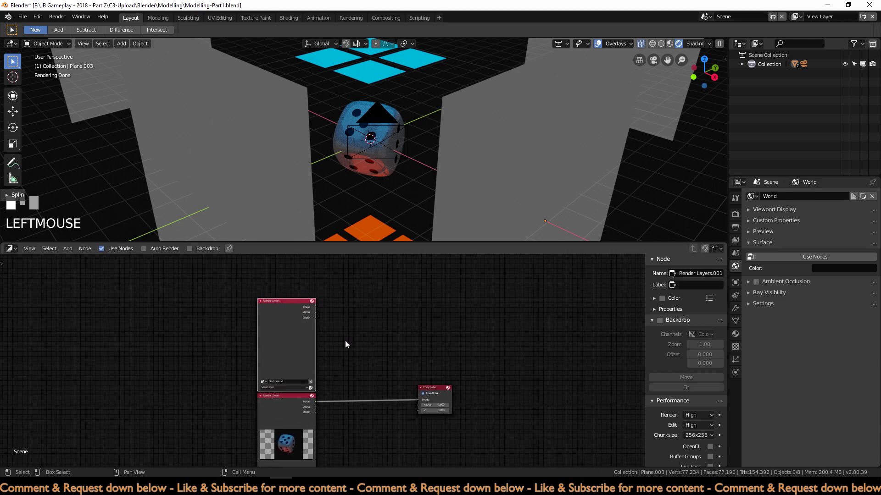
Step: Add a Mix color node between the Render Layers nodes and the Composite node
key("shift+a")
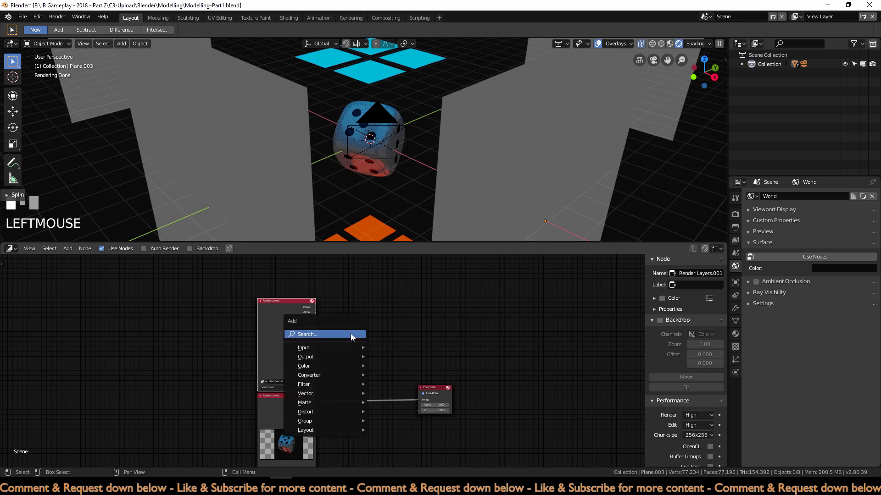
mouse_move(345, 365)
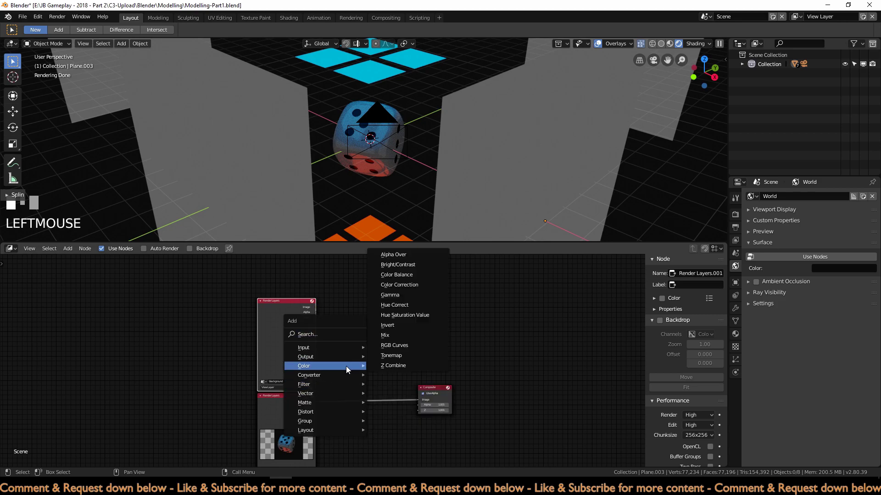
left_click(399, 336)
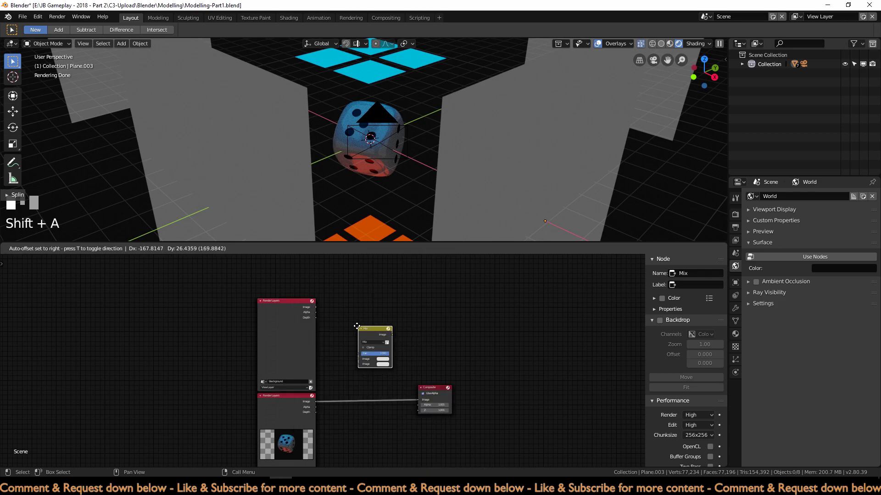
left_click(373, 333)
Step: Connect the blackground image to Mix's first image input, the Scene image to its second, and Mix's output to Composite's image input
scroll(363, 335, "up", 3)
left_click_drag(468, 444, 364, 384)
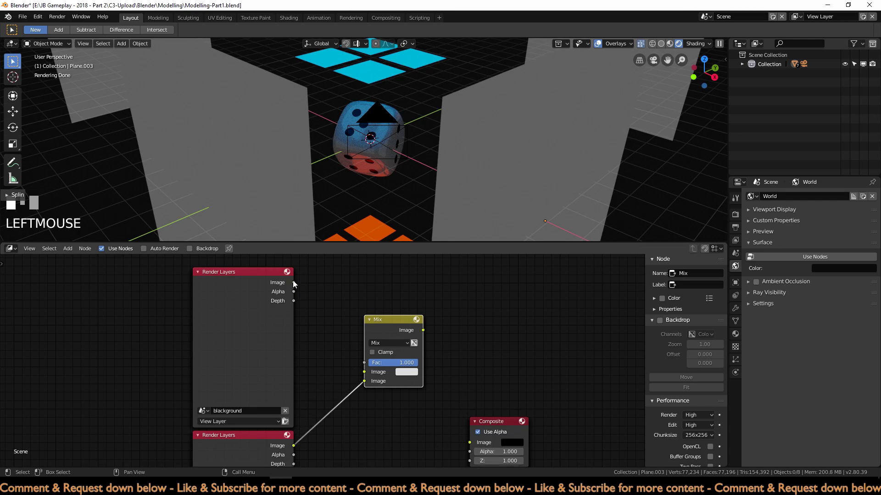
left_click_drag(294, 282, 364, 372)
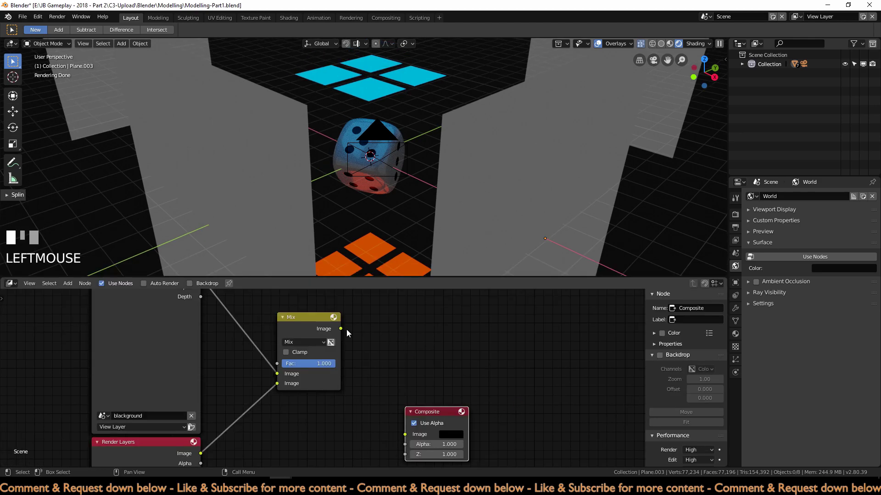
left_click_drag(344, 328, 404, 434)
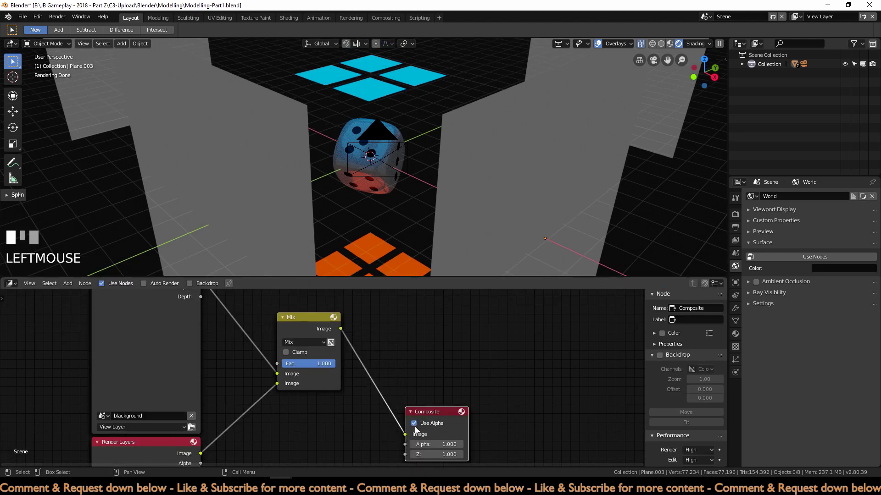
Step: Turn off Use Alpha on the Composite node and shrink the compositor area to enlarge the 3D viewport
left_click(414, 423)
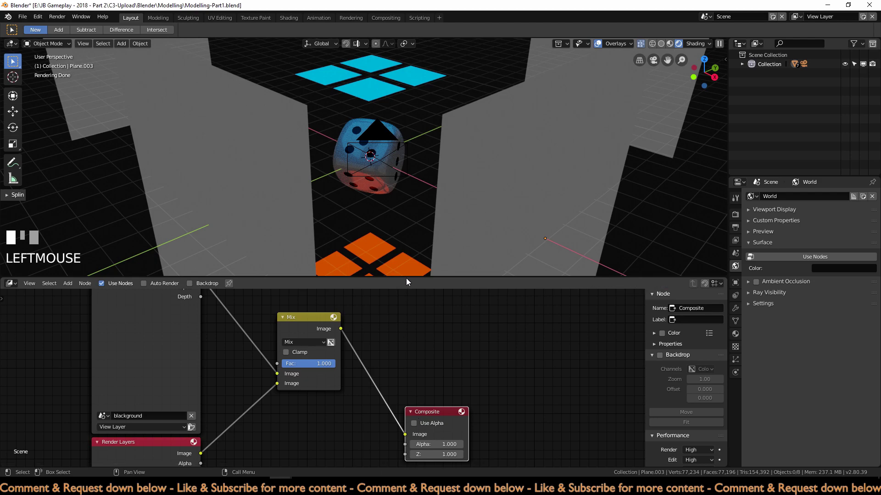
left_click_drag(405, 277, 406, 390)
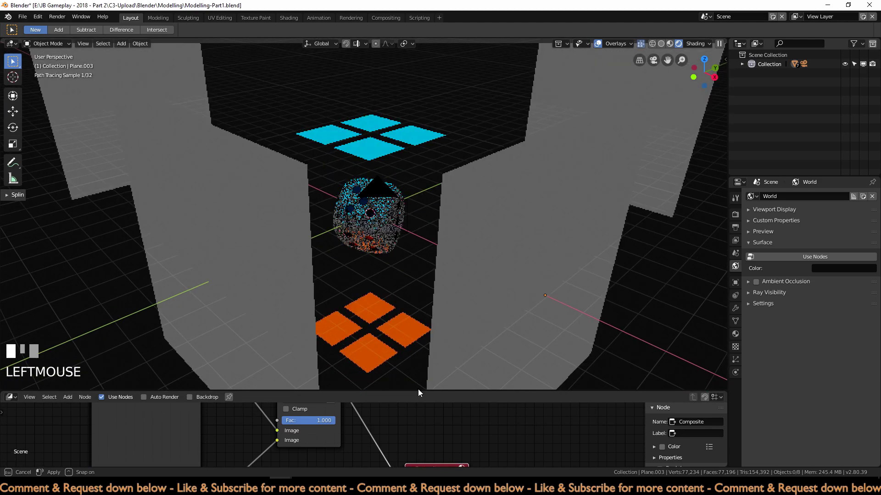
Step: Enable film Transparency in the Cycles render settings and render the image to check the composite
left_click(735, 215)
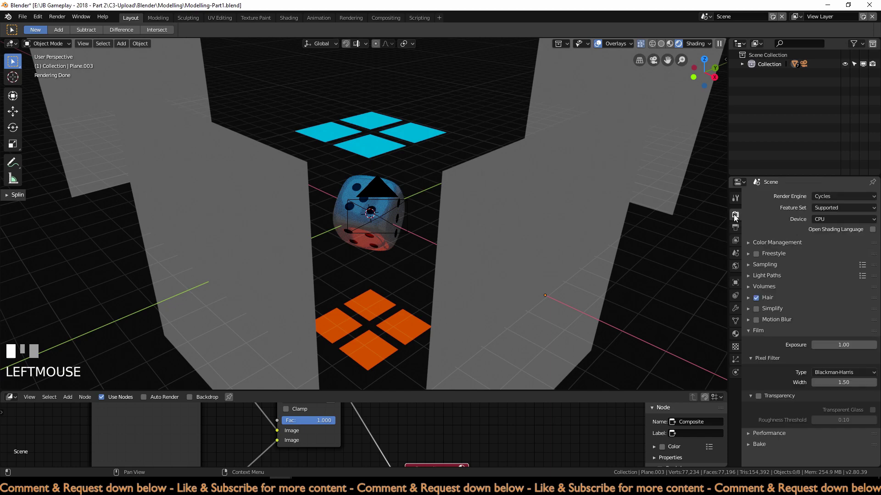
left_click(759, 395)
left_click(760, 330)
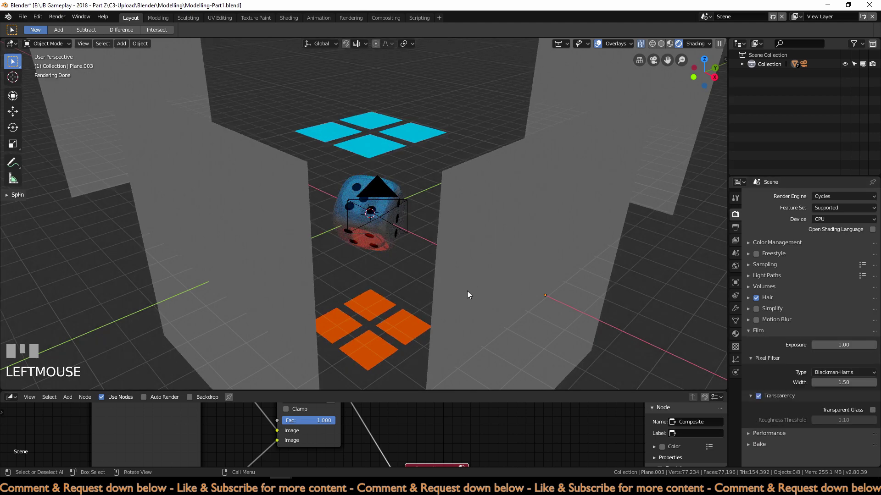
key("F12")
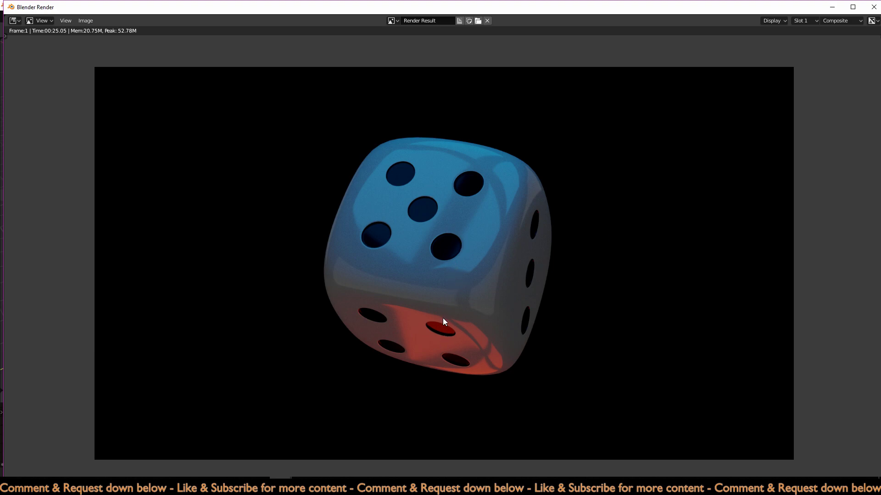
key("Escape")
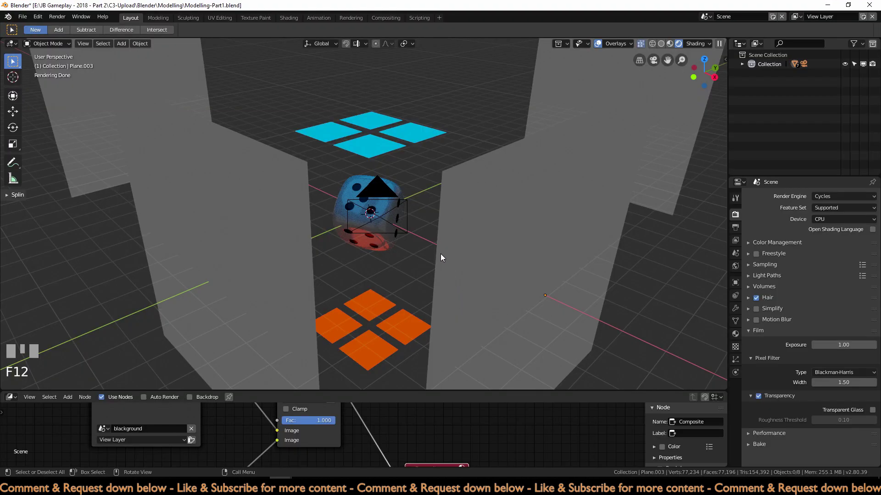
Step: Set the emission strength of the cyan planes' lamp2 material to 2.5
left_click(414, 136)
left_click(735, 334)
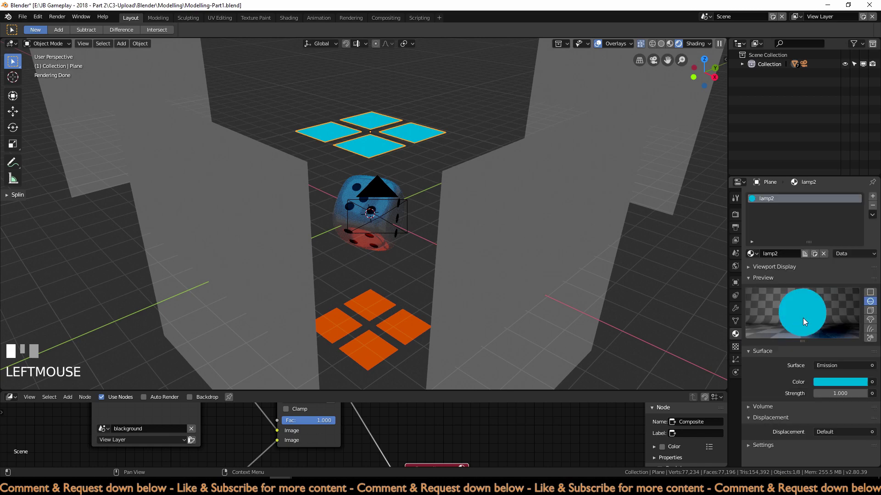
left_click(844, 393)
type("1.0")
key("BackSpace")
key("BackSpace")
key("BackSpace")
type("2.5")
key("KP_Enter")
Step: Set the emission strength of the orange planes' lamp material to 2.5 and render the image
left_click(401, 341)
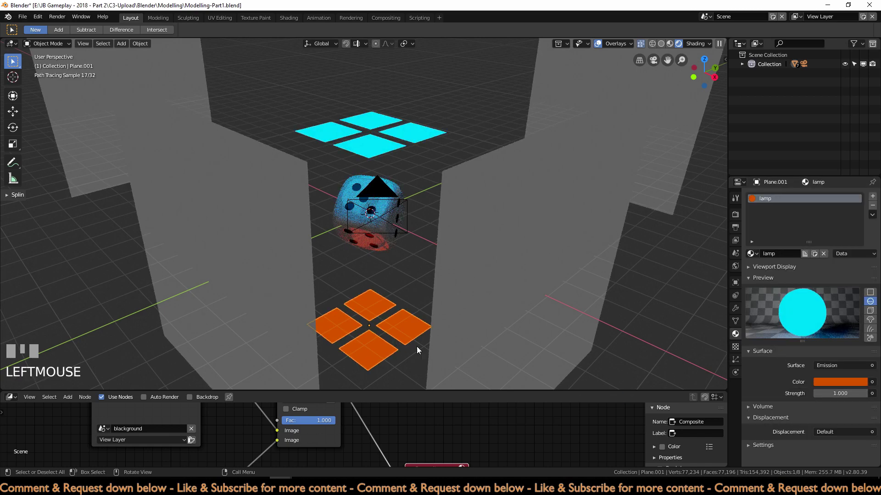
left_click(835, 394)
type("2.5")
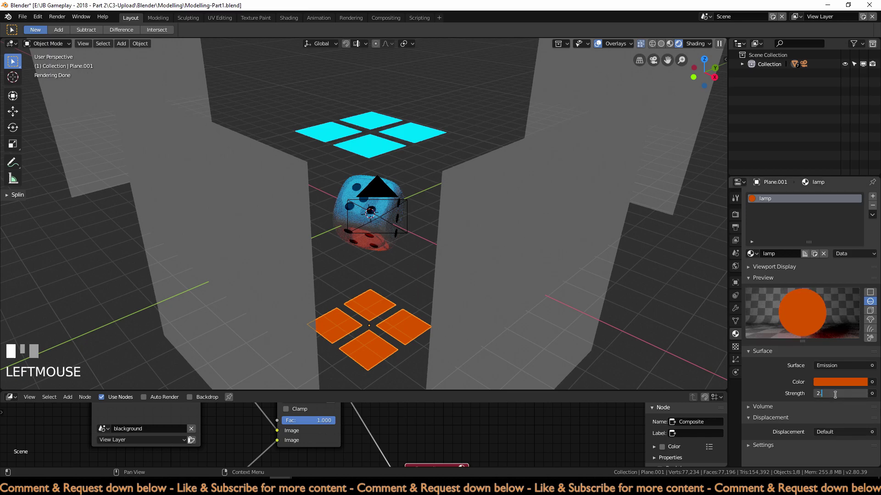
key("KP_Enter")
key("F12")
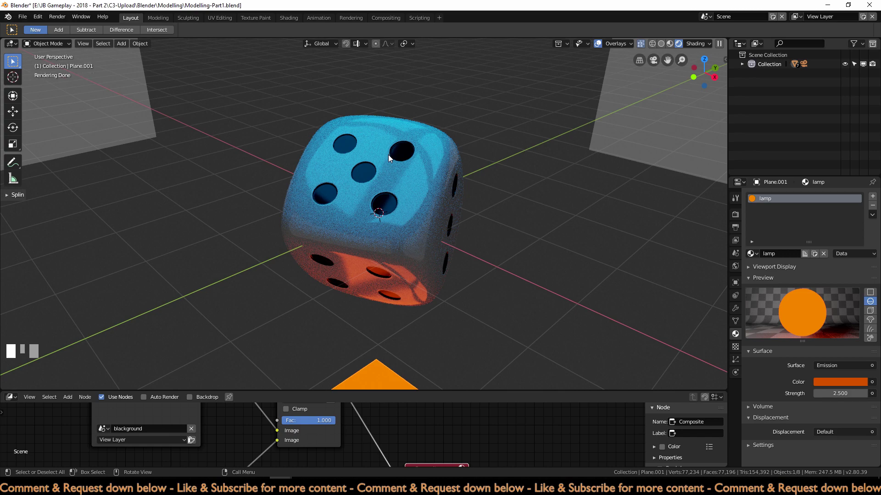
Step: Reset the die's rotation to 0° on the X, Y and Z axes
left_click(396, 191)
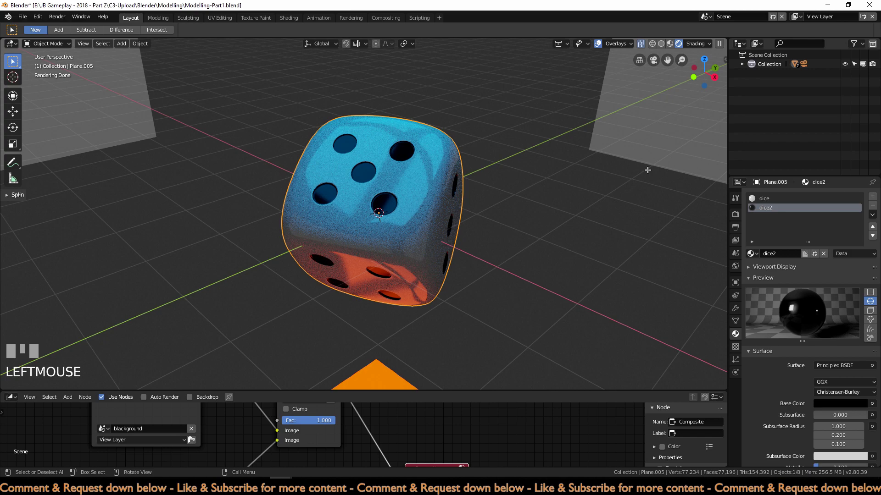
key("n")
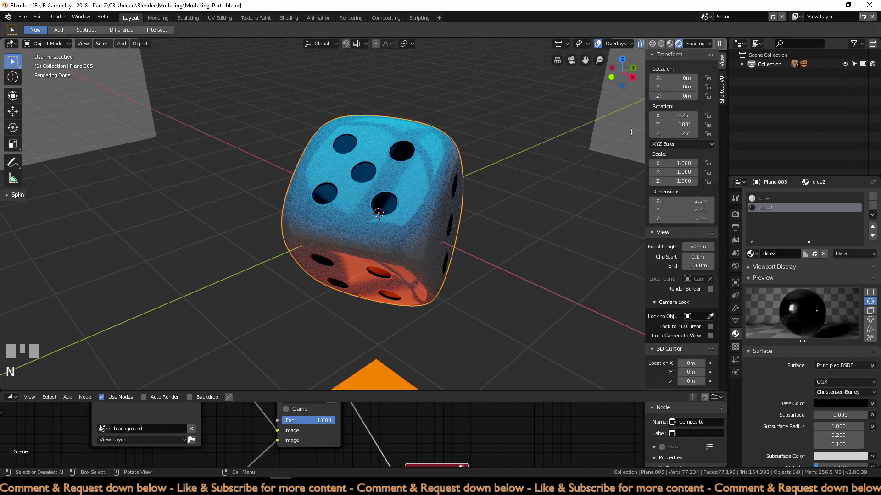
left_click(674, 114)
type("0")
left_click(702, 122)
left_click(686, 125)
type("0")
left_click(694, 134)
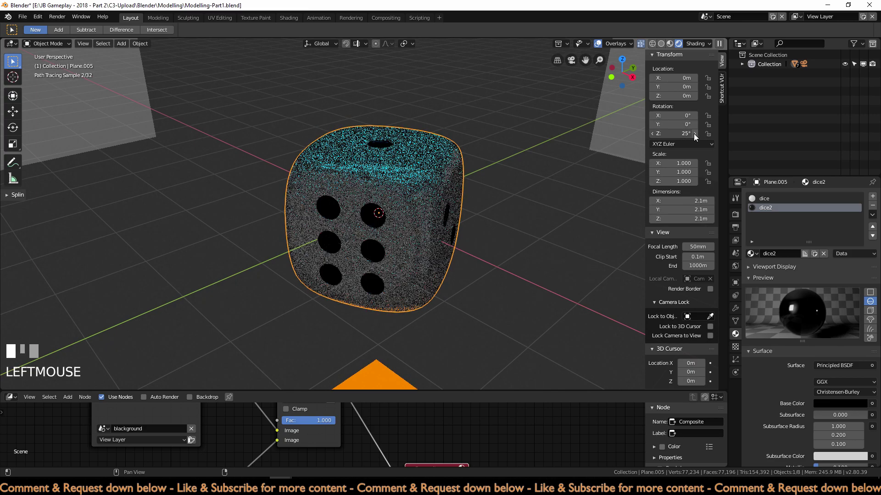
left_click(690, 135)
type("0")
left_click(714, 131)
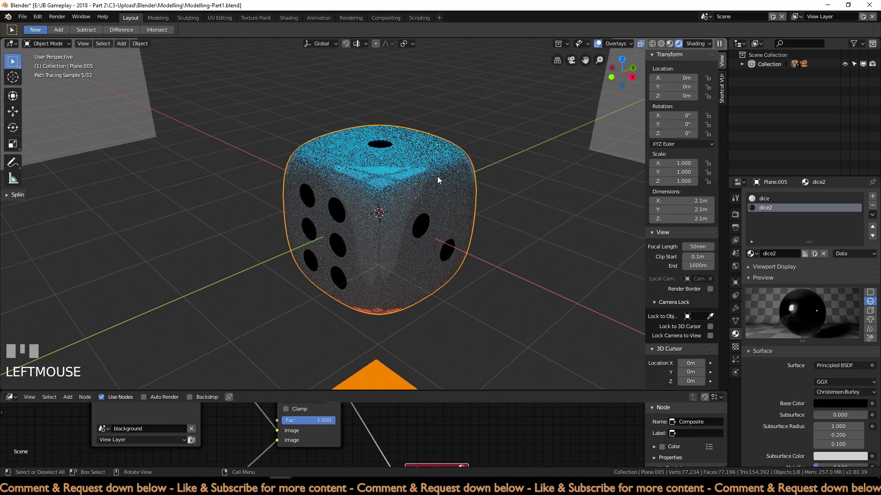